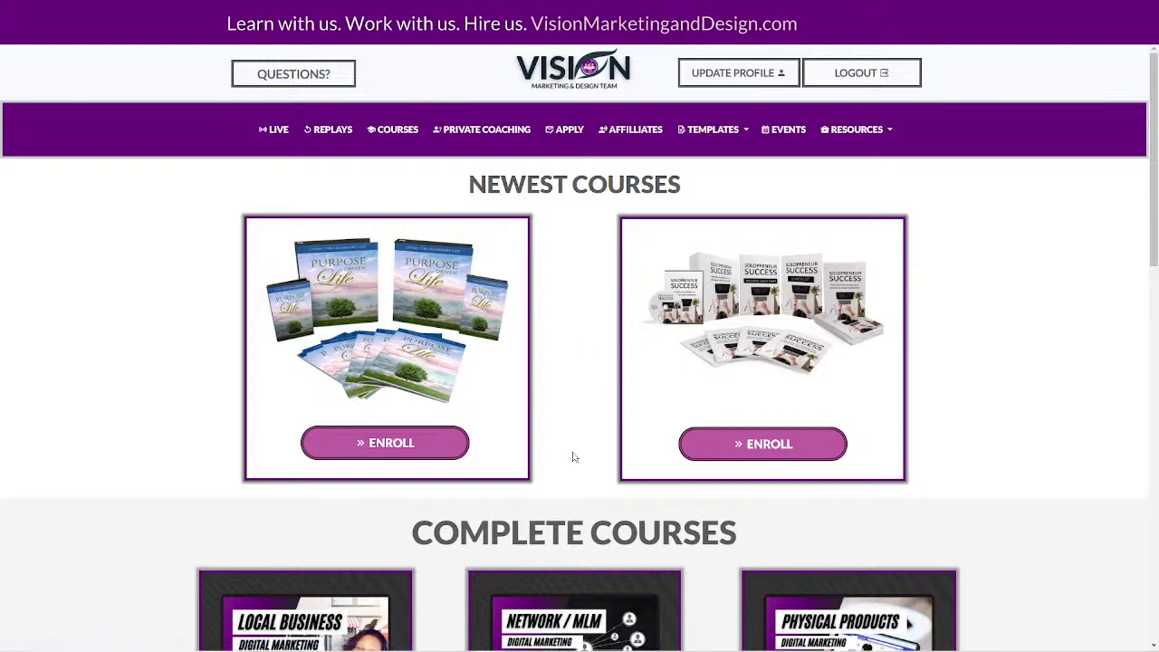
# Open the private coaching page and look over the one hour strategy session offer.
pyautogui.click(489, 129)
pyautogui.scroll(-4, 1015, 398)
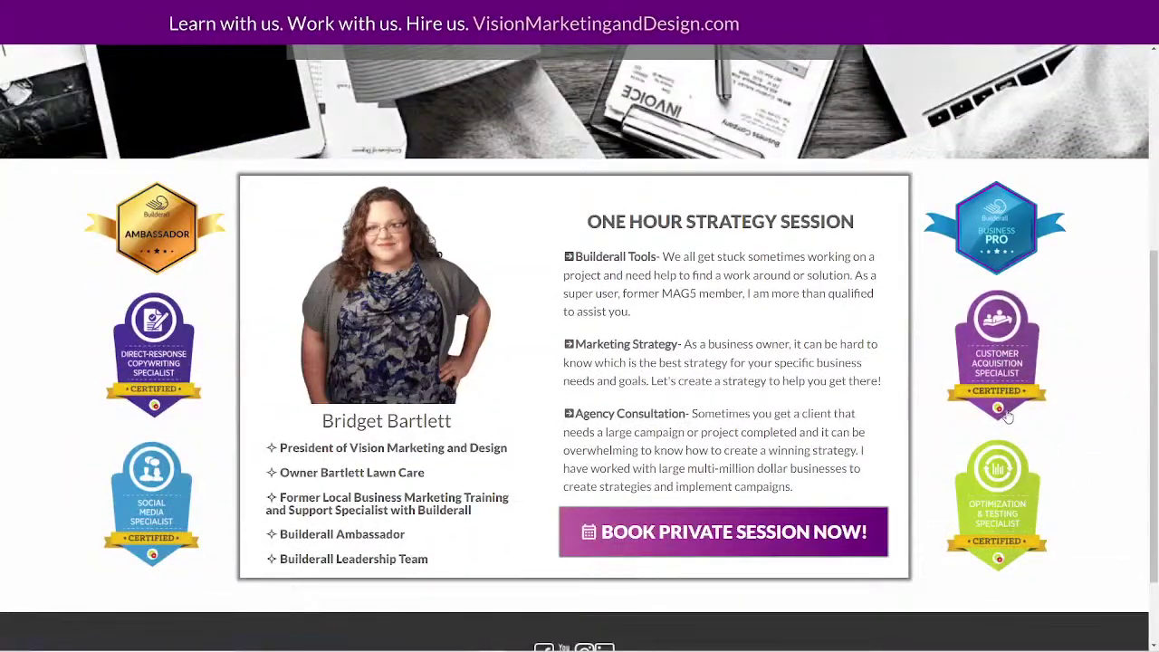
pyautogui.scroll(4, 1012, 414)
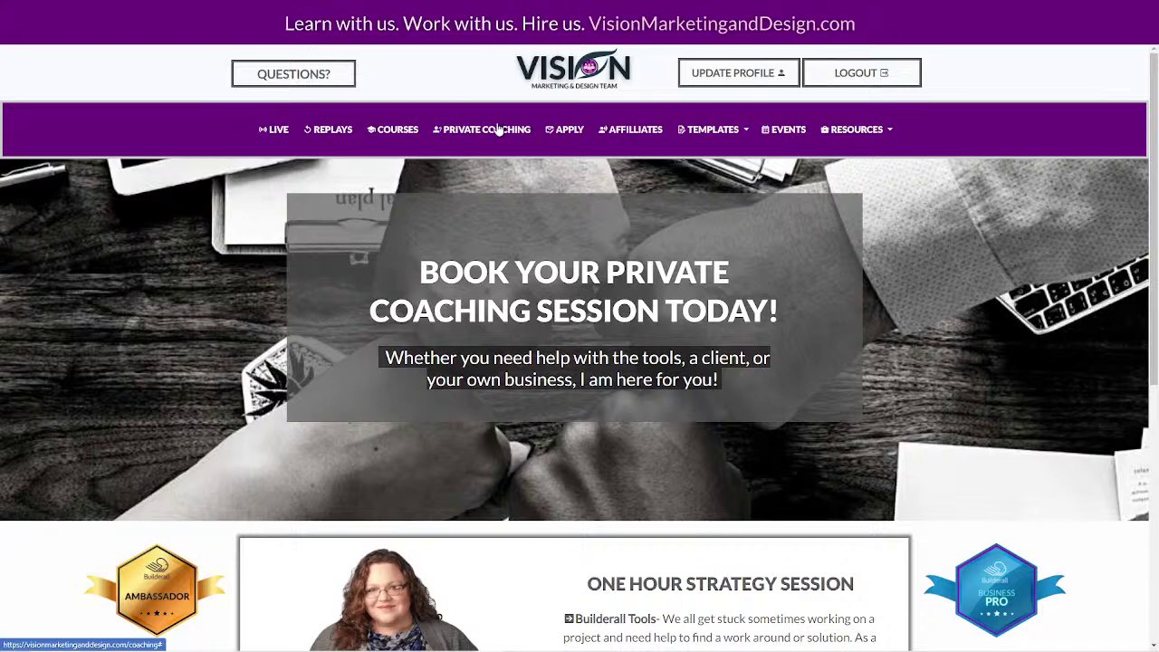
# View the freelancer application page and the affiliate program page of the member site.
pyautogui.click(574, 129)
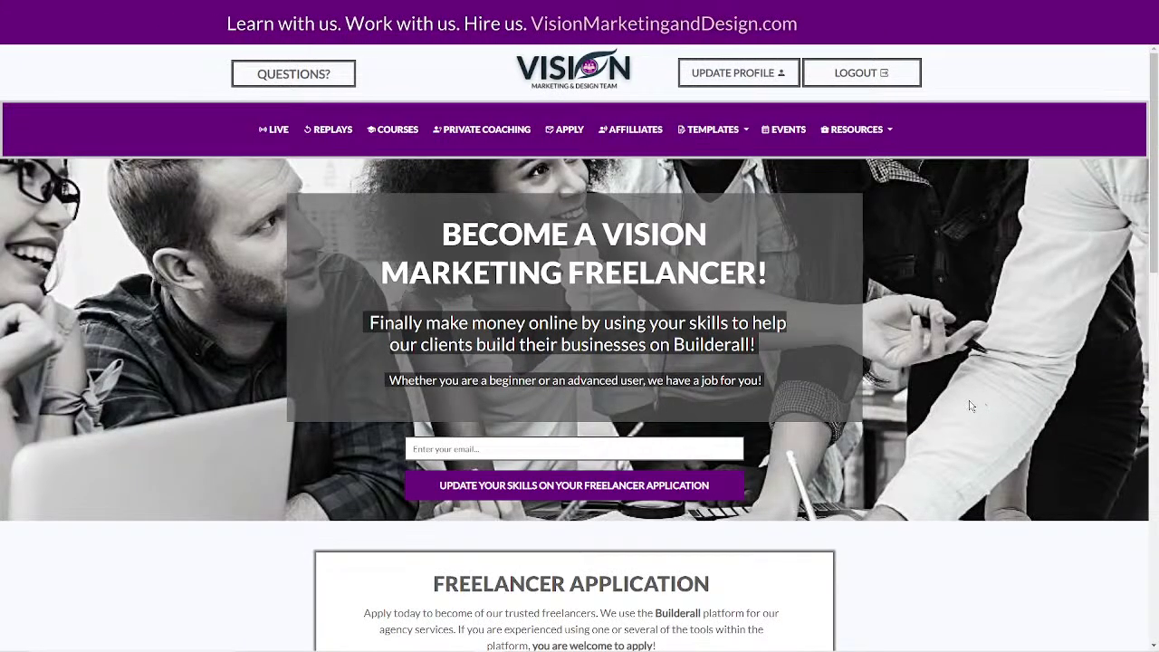
pyautogui.click(634, 134)
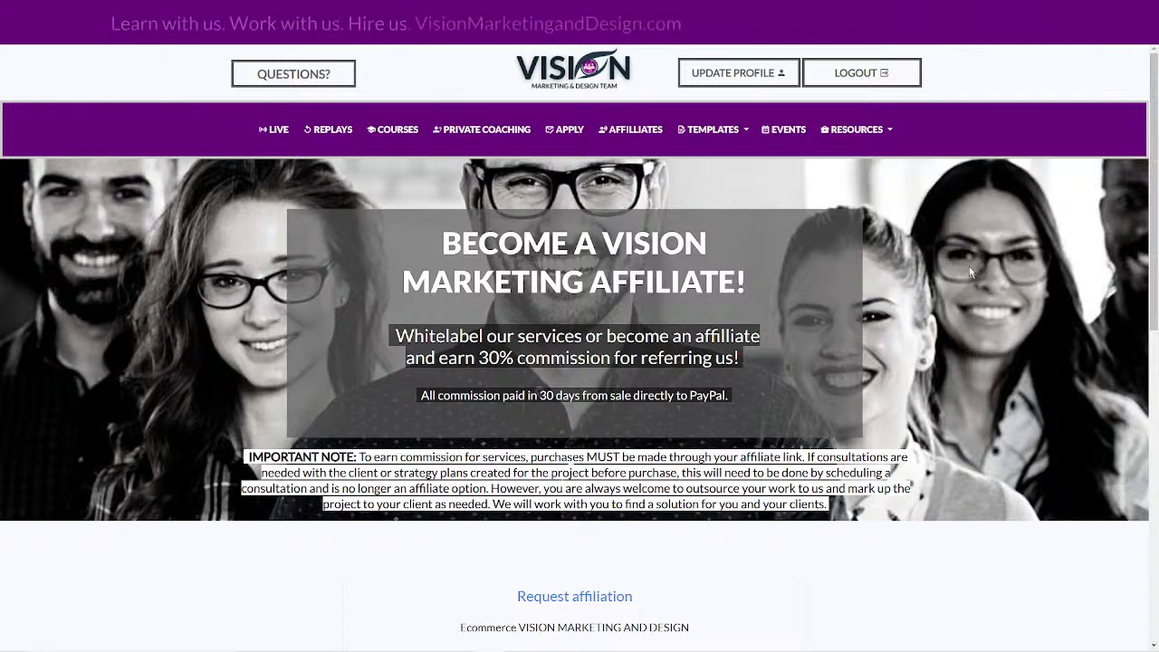
pyautogui.click(717, 134)
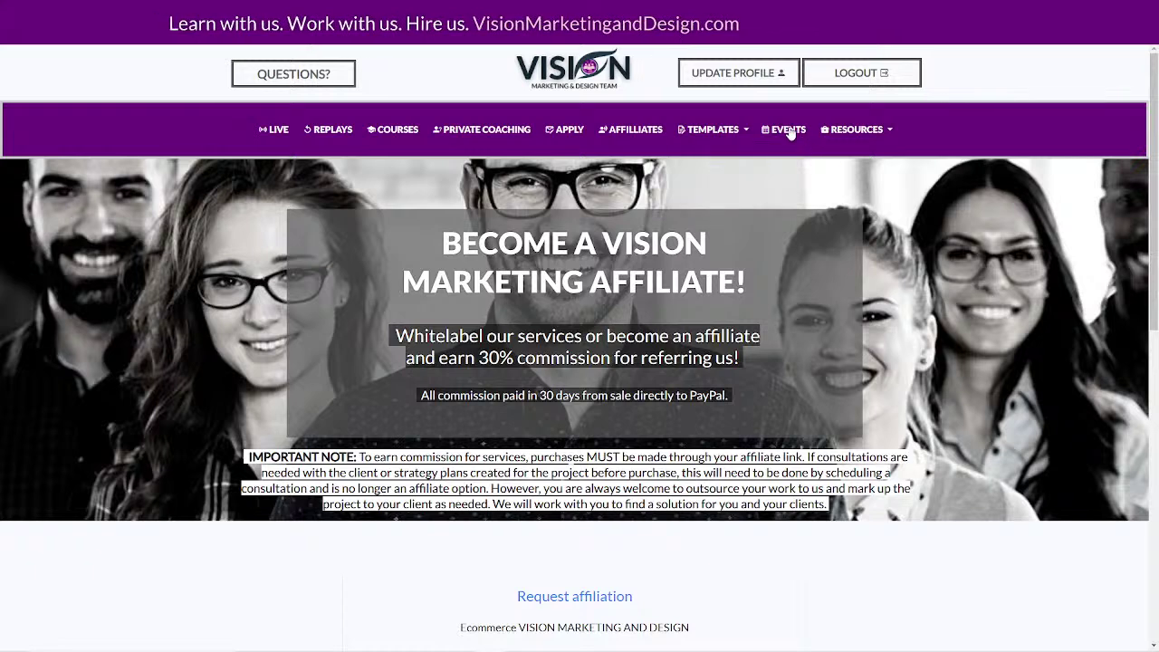
# View the live coaching events calendar and the Builderall events resource page.
pyautogui.click(790, 131)
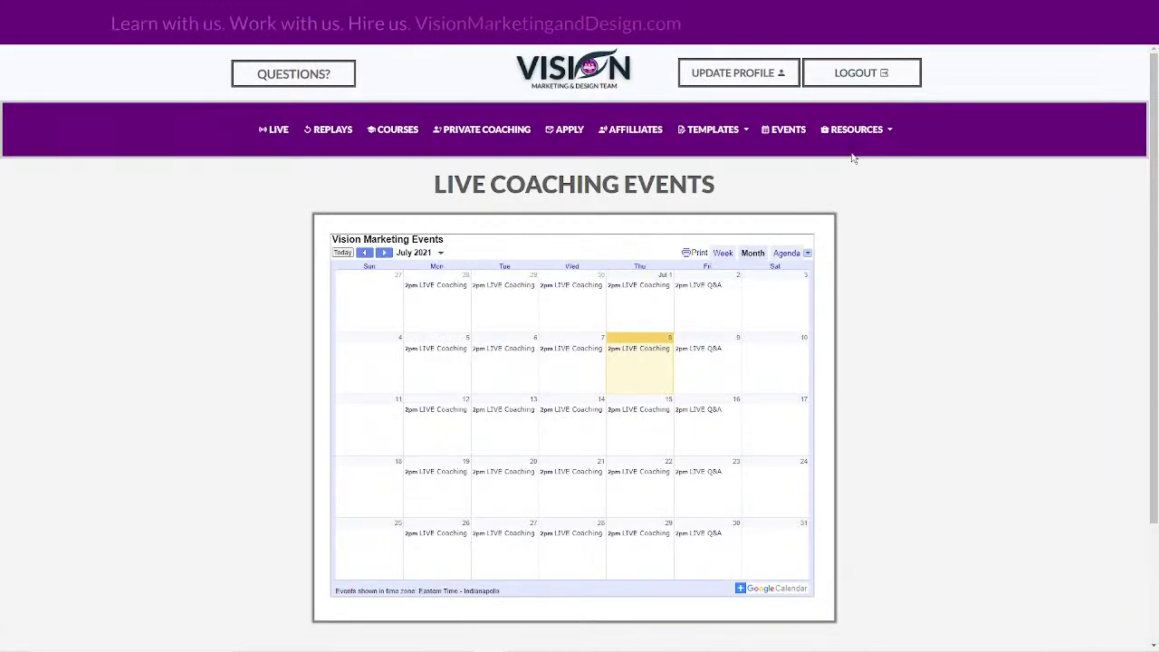
pyautogui.moveTo(860, 129)
pyautogui.click(892, 167)
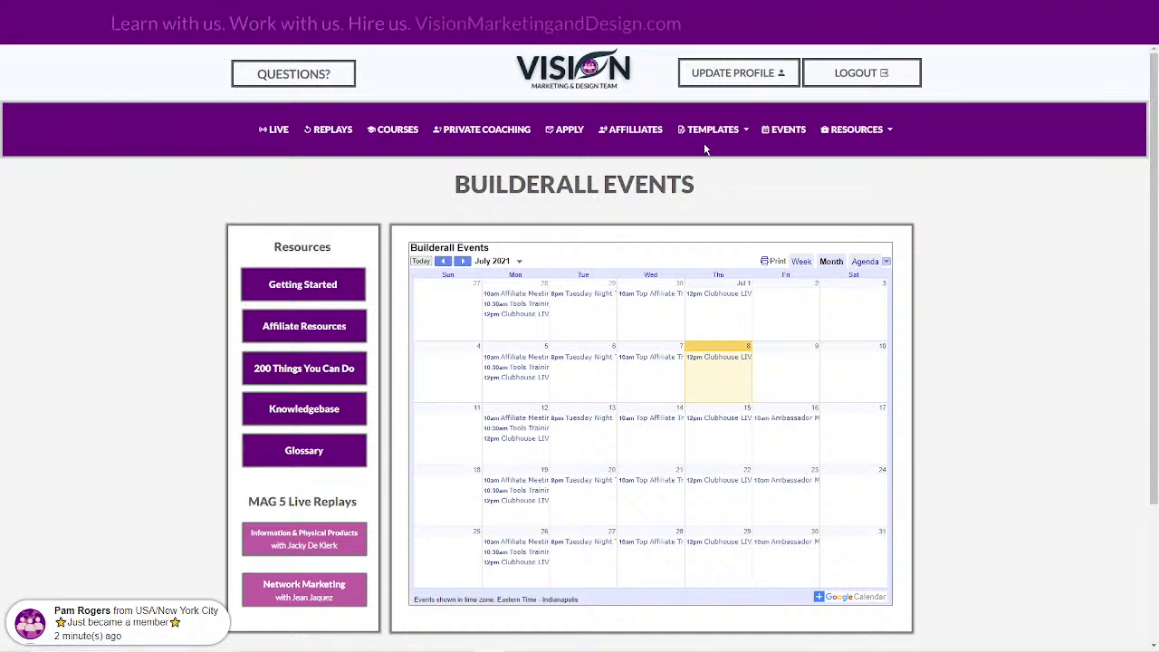
# Open the live training page and join the webinar with the attendee's name.
pyautogui.click(266, 131)
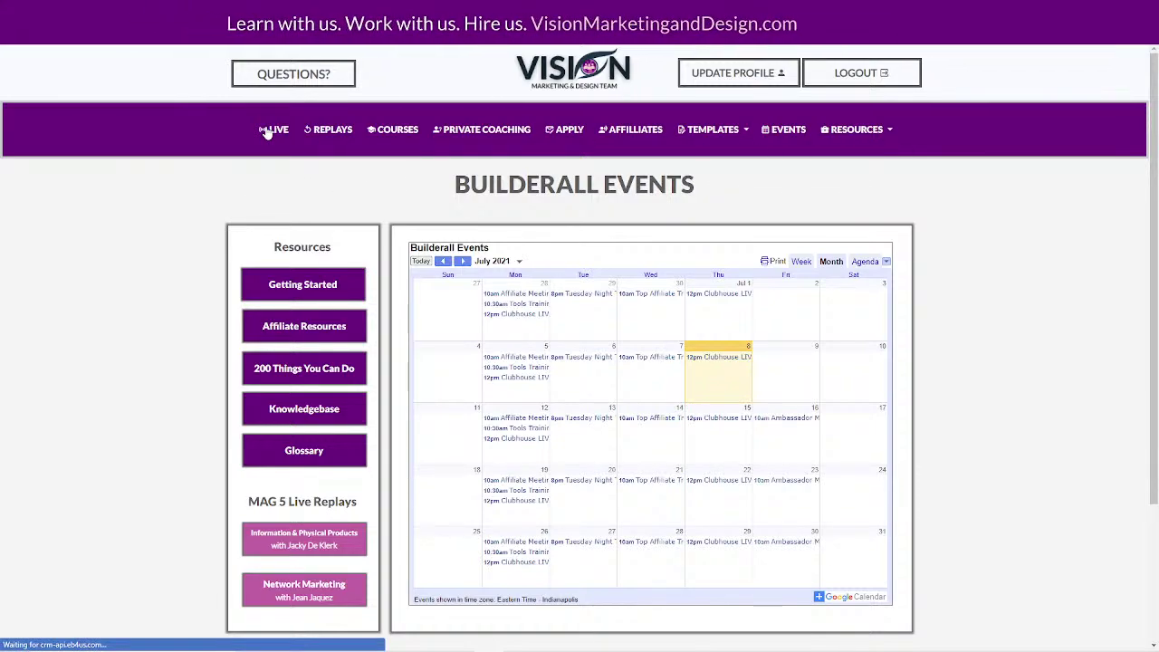
pyautogui.scroll(-5, 333, 498)
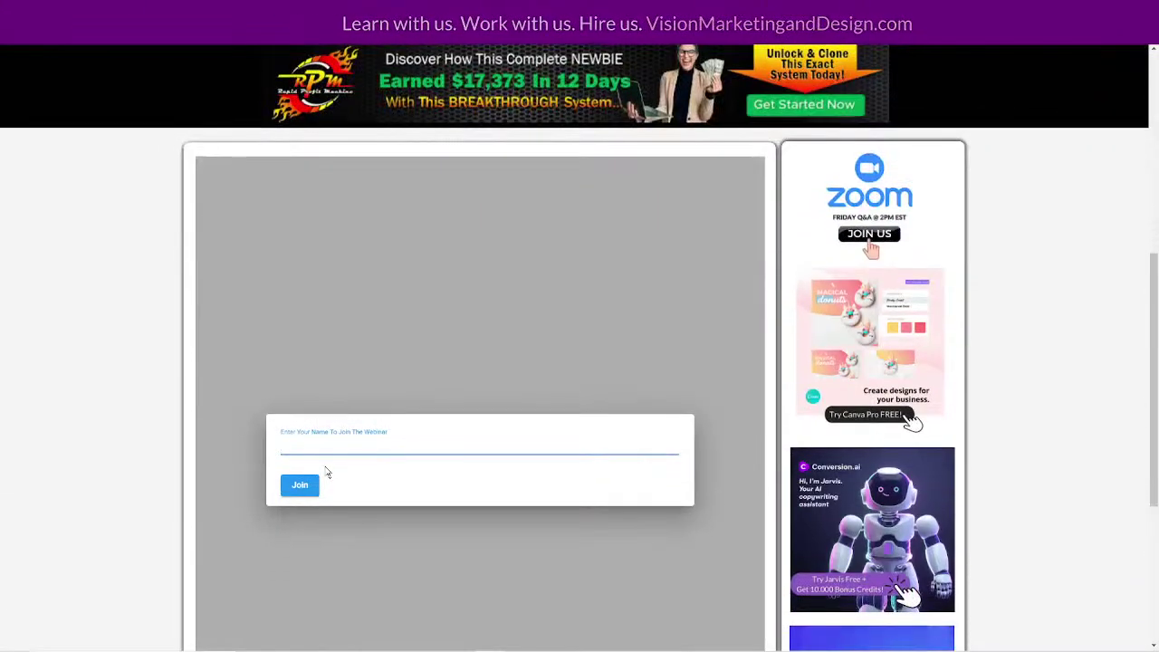
pyautogui.click(326, 444)
pyautogui.click(331, 486)
pyautogui.click(300, 484)
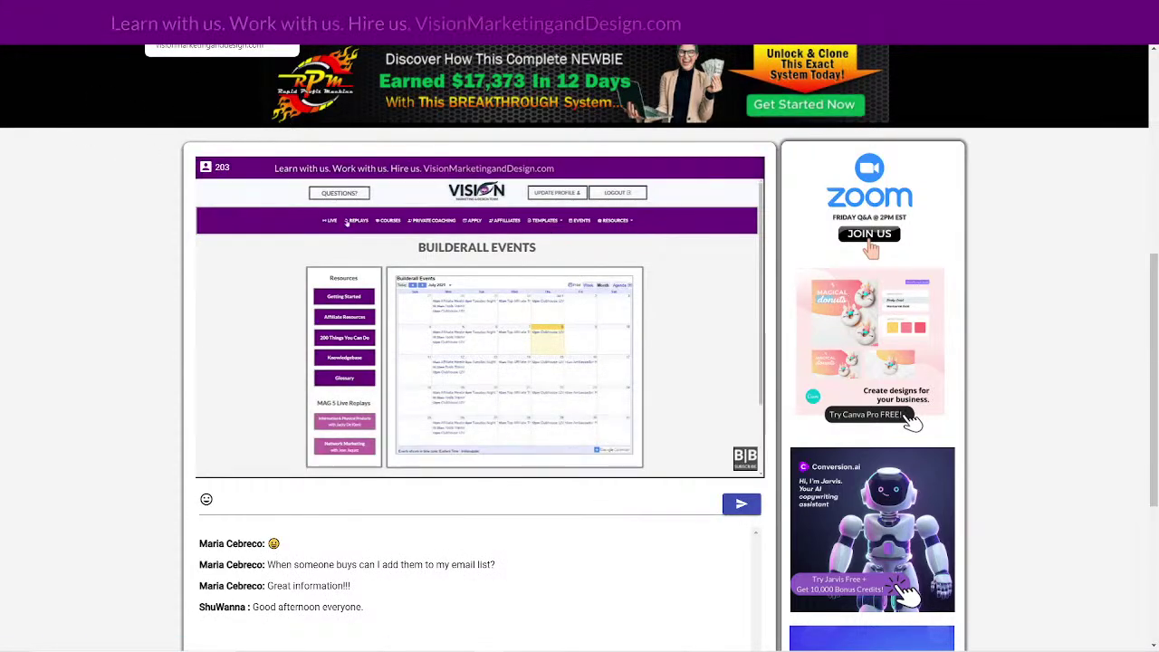
# Switch to JVZoo and open the Seller's Dashboard to check the actions offered for the Success Solopreneur eBook.
pyautogui.click(366, 25)
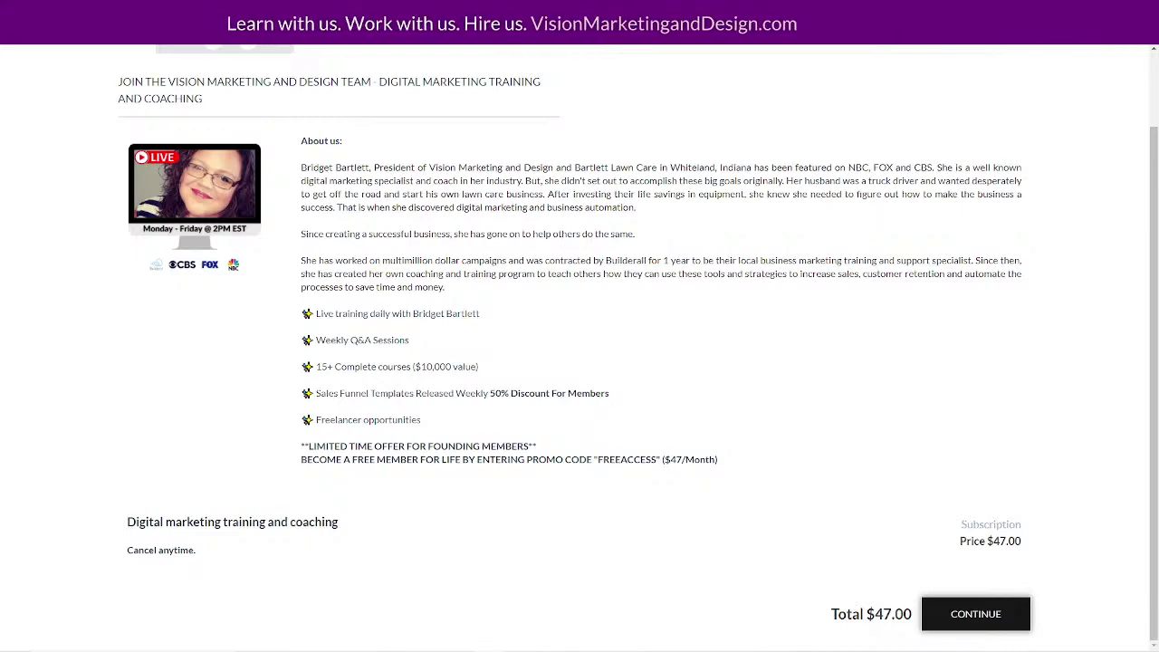
pyautogui.moveTo(366, 26); pyautogui.dragTo(1158, 93)
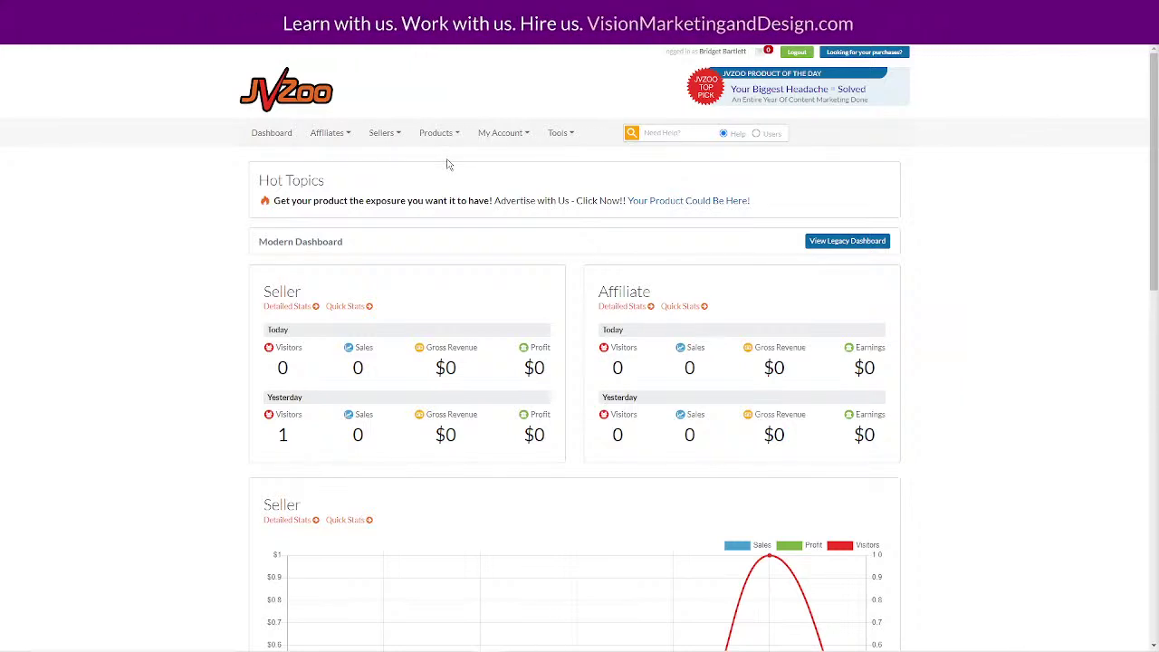
pyautogui.click(380, 135)
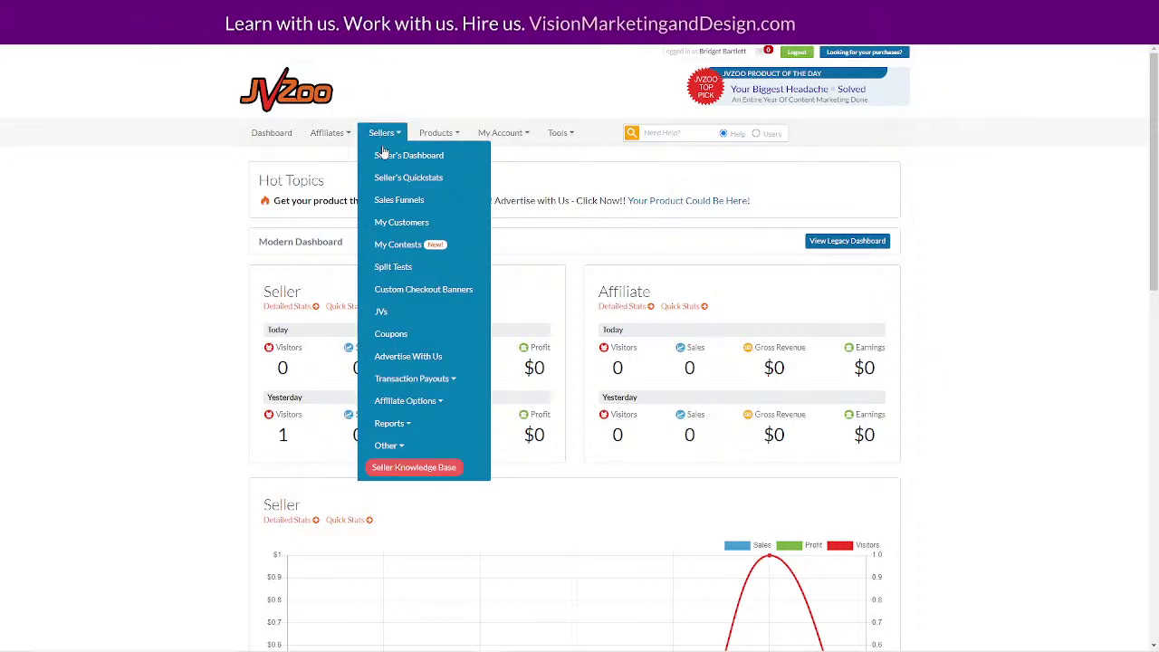
pyautogui.click(384, 158)
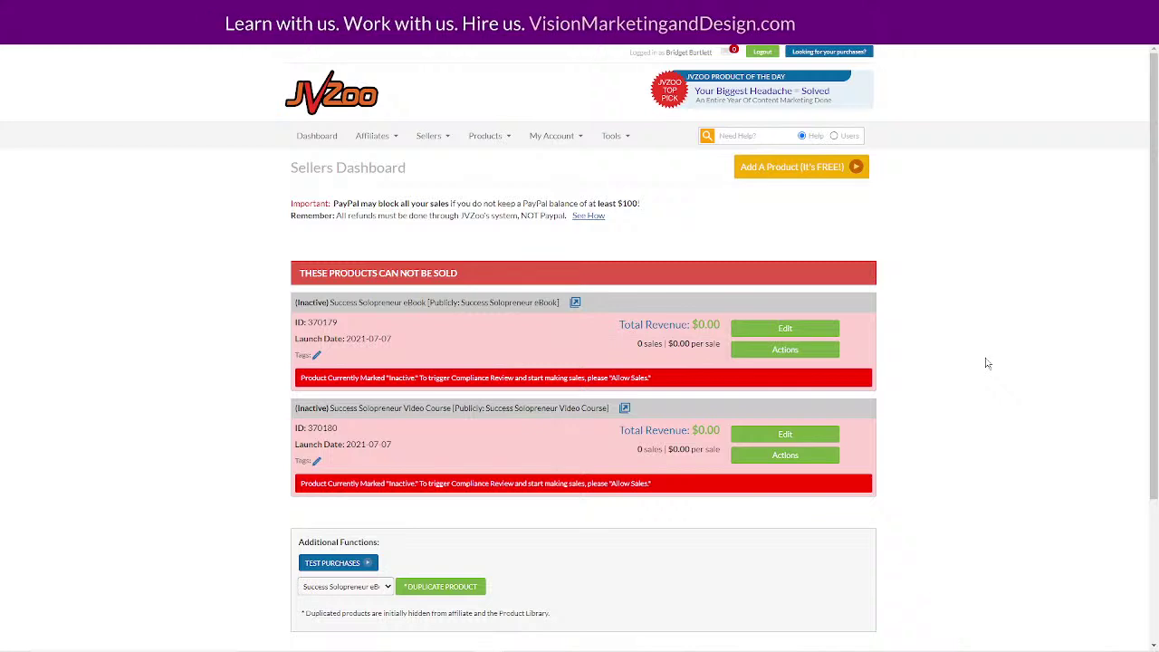
pyautogui.click(779, 351)
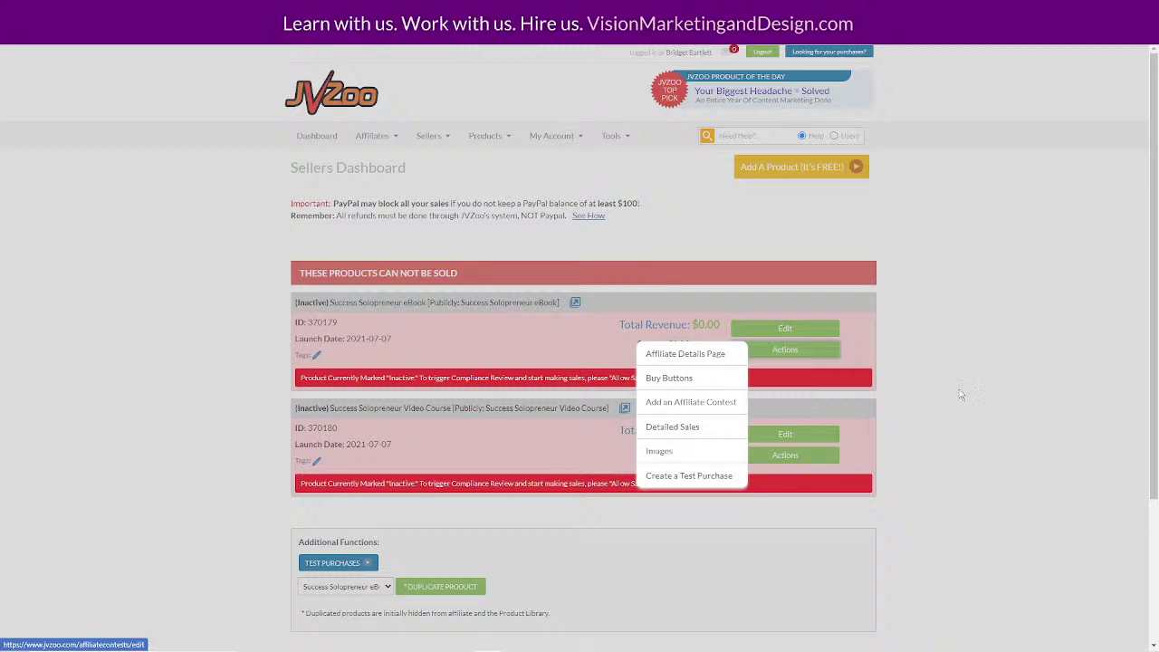
pyautogui.click(1012, 380)
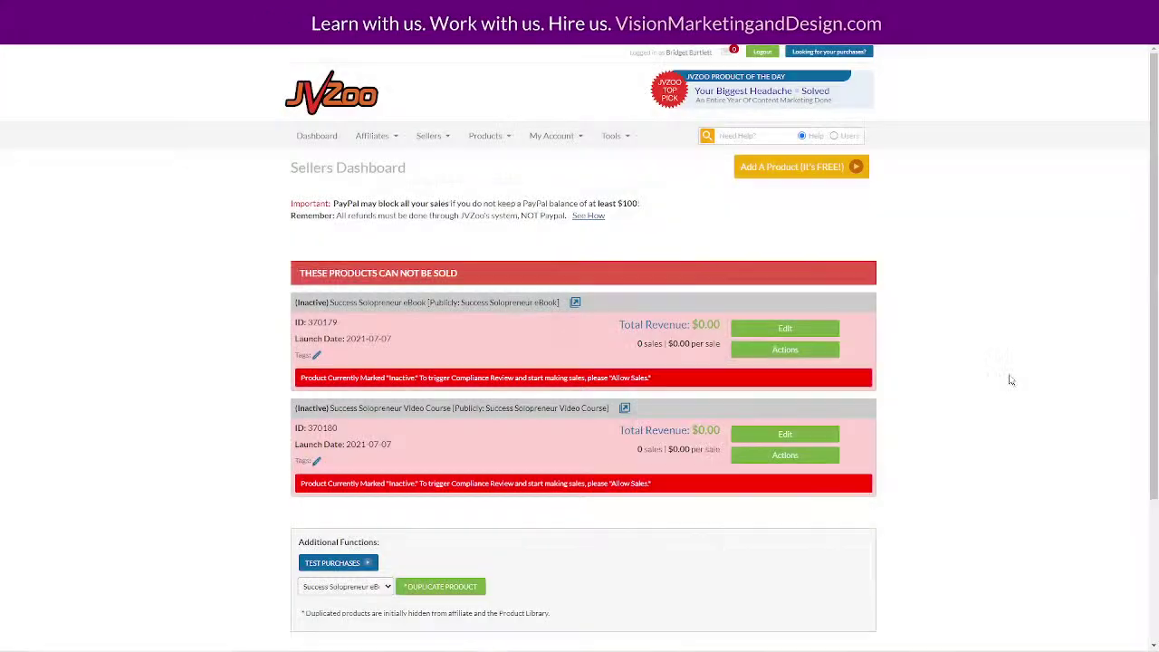
# Open the Solopreneur Success sales funnel and go to the buy buttons for the Success Solopreneur eBook.
pyautogui.click(428, 137)
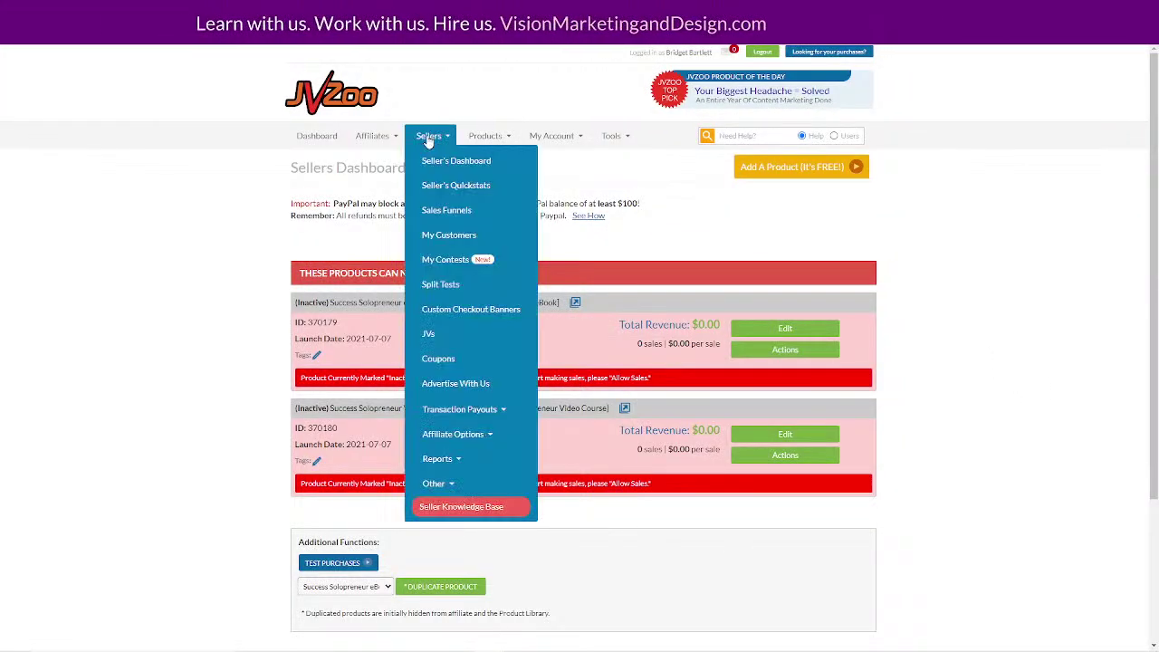
pyautogui.click(431, 207)
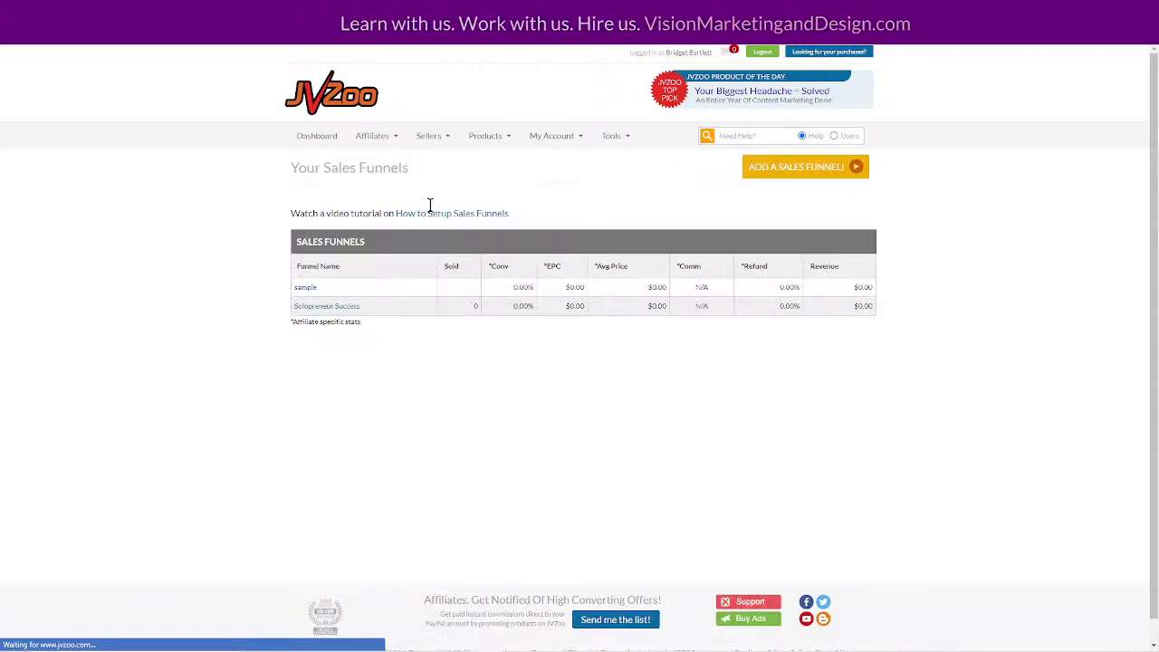
pyautogui.click(340, 308)
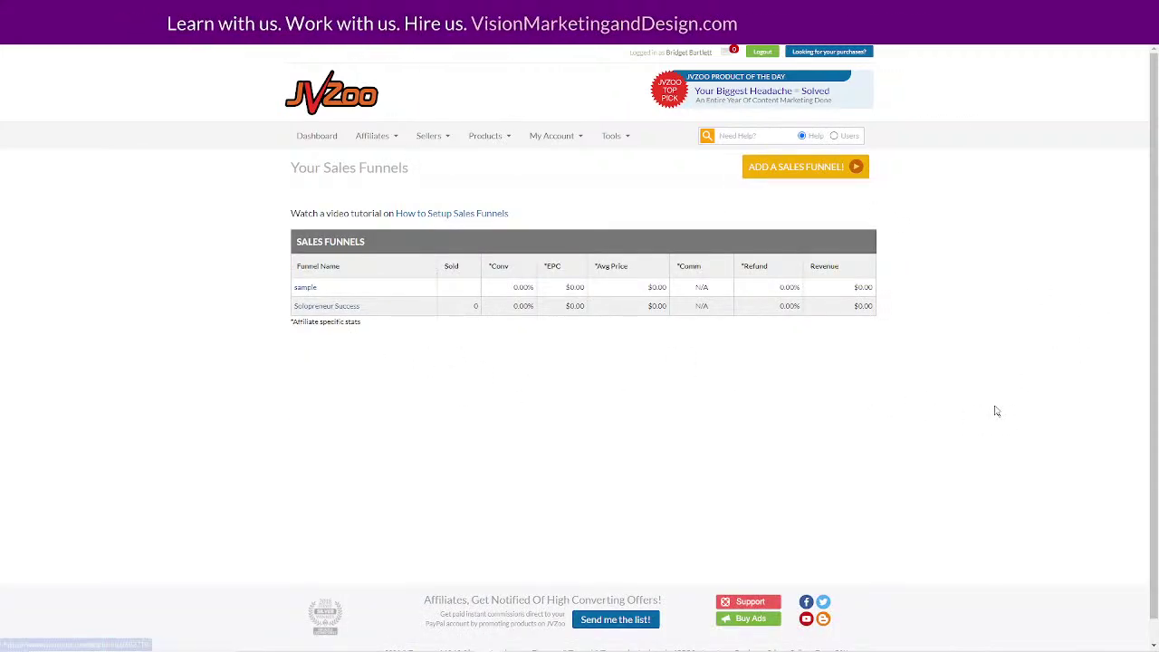
pyautogui.scroll(-3, 993, 408)
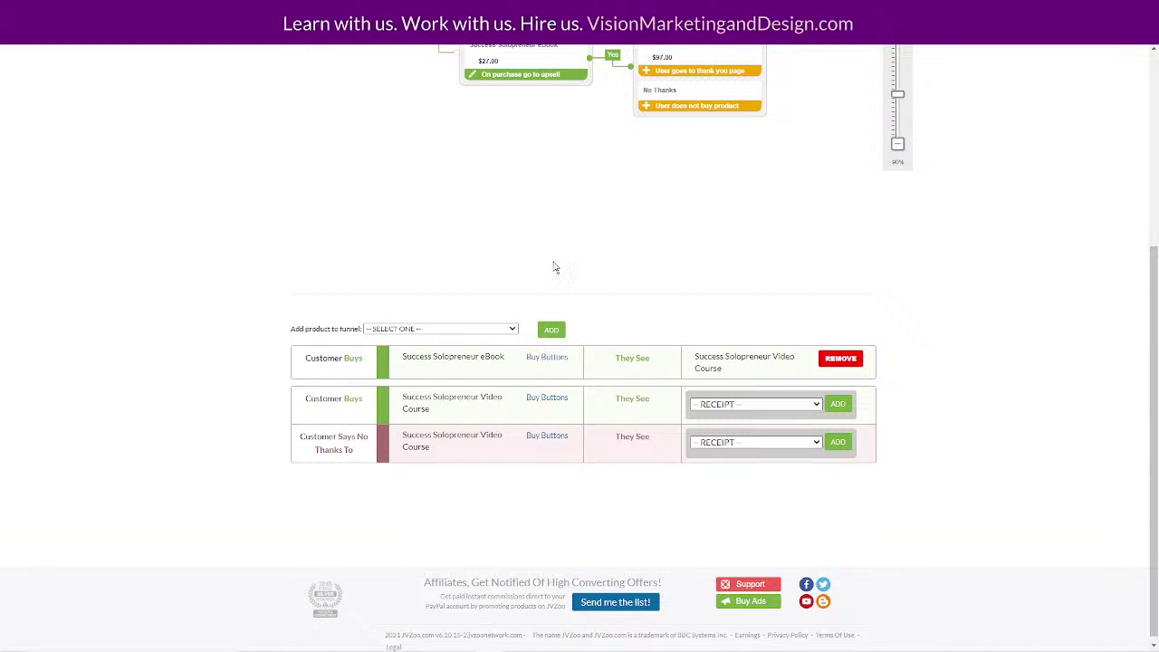
pyautogui.click(554, 360)
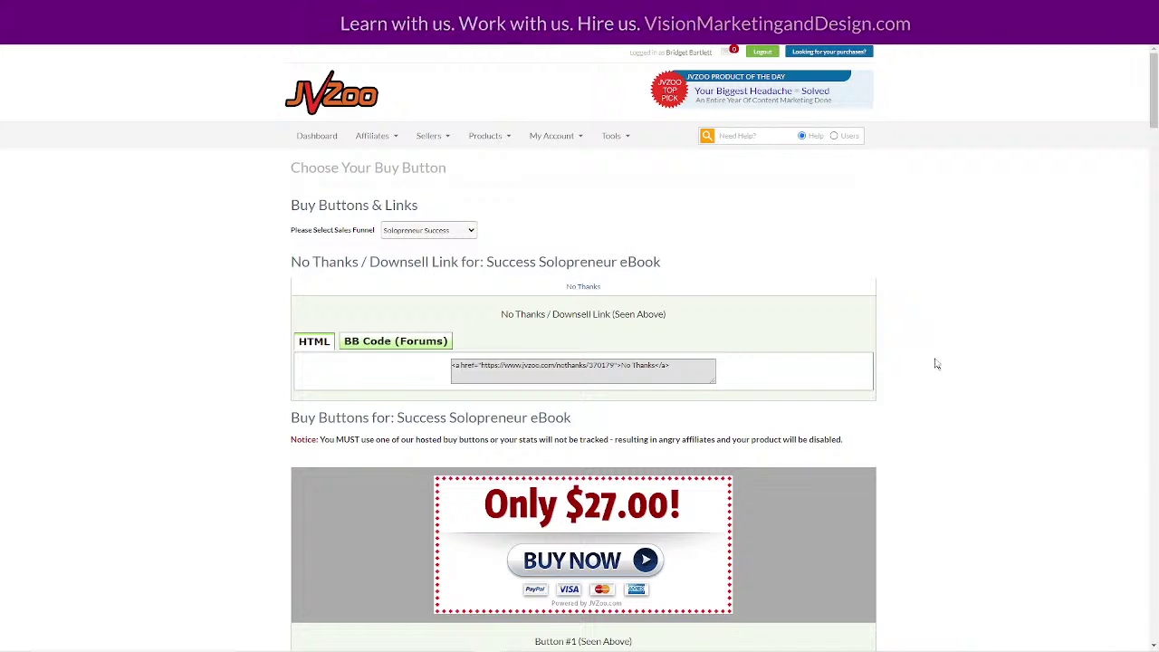
# Examine the downsell link and the available buy button designs for the Success Solopreneur eBook.
pyautogui.scroll(-3, 937, 363)
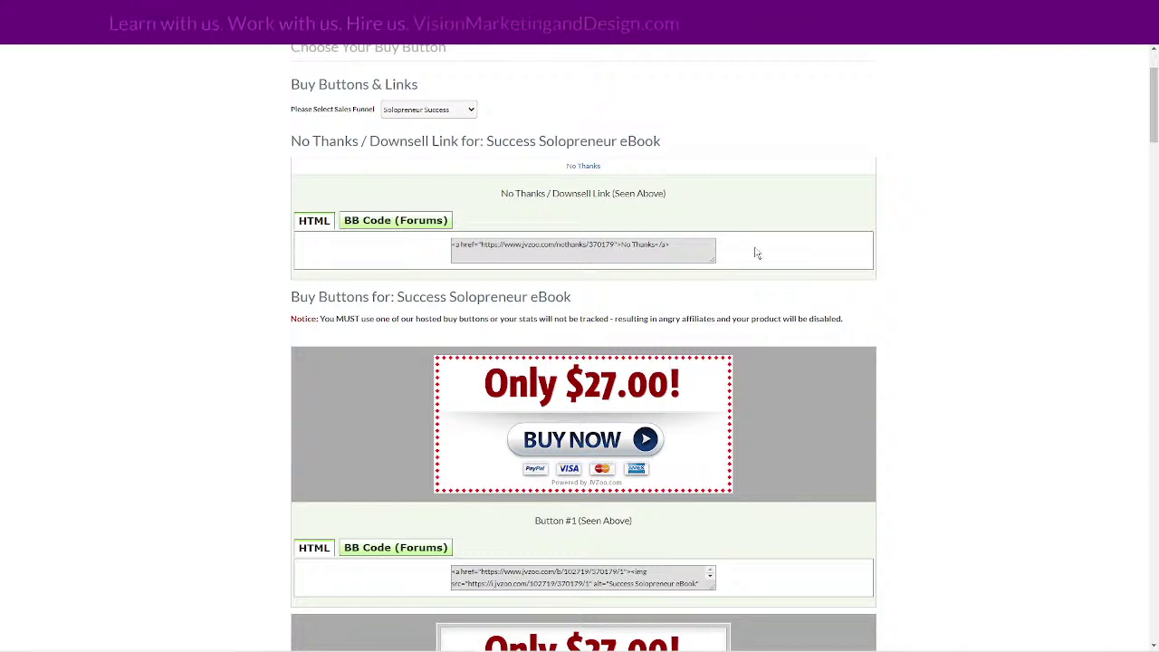
pyautogui.scroll(-1, 955, 269)
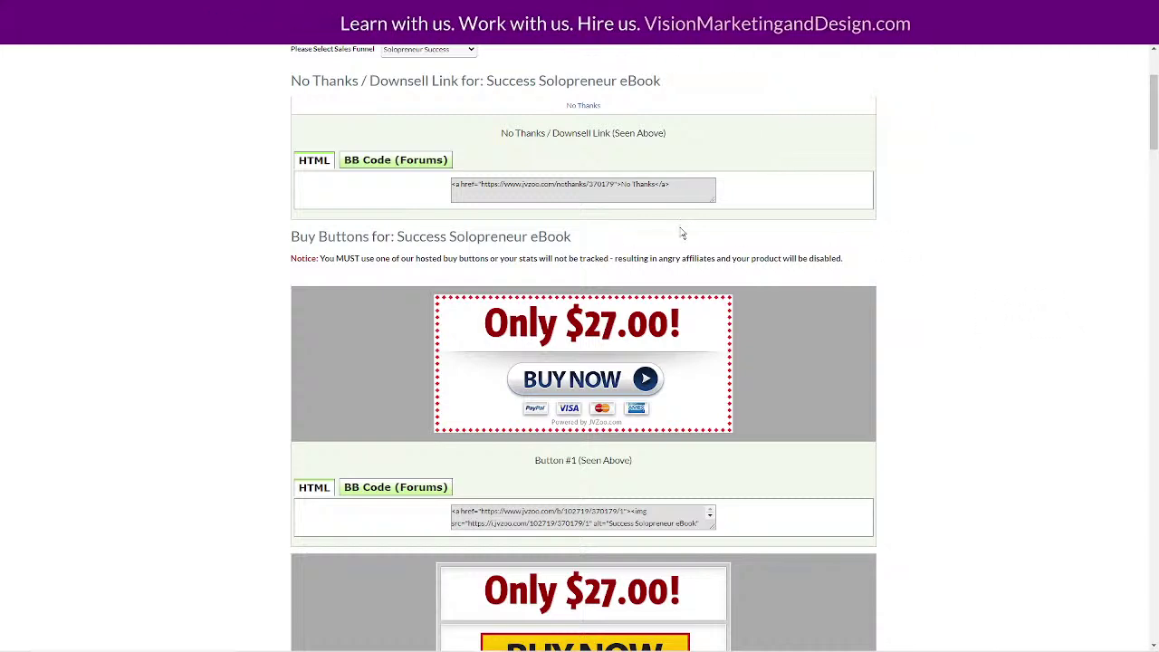
pyautogui.scroll(-5, 941, 302)
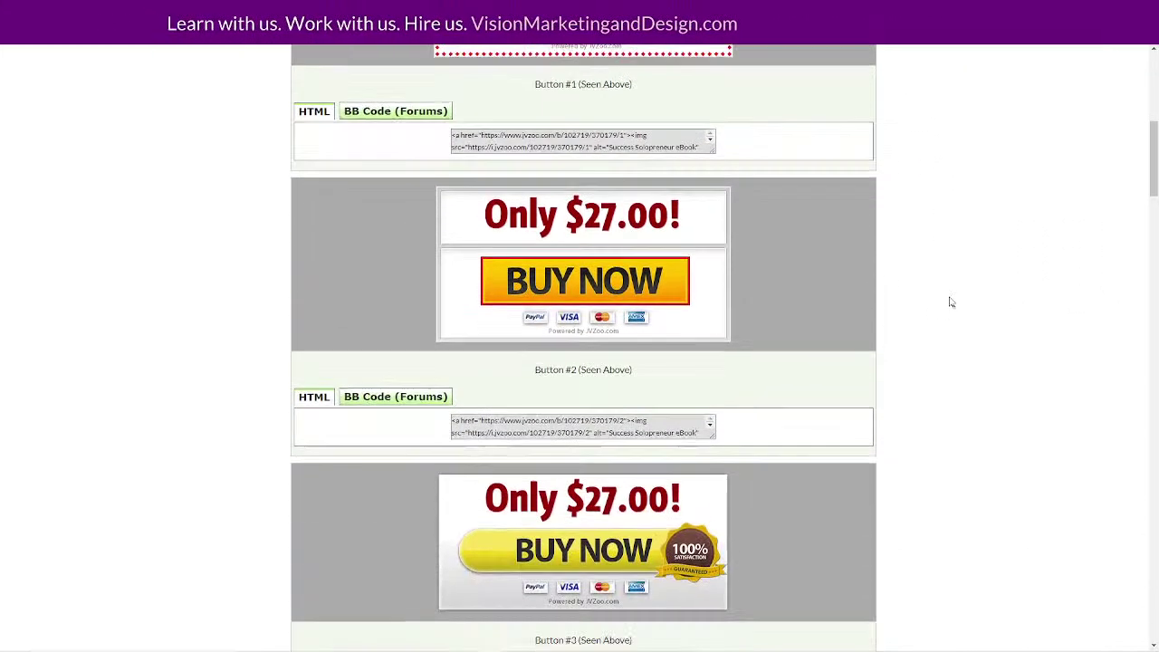
pyautogui.scroll(-2, 950, 302)
pyautogui.scroll(-14, 996, 299)
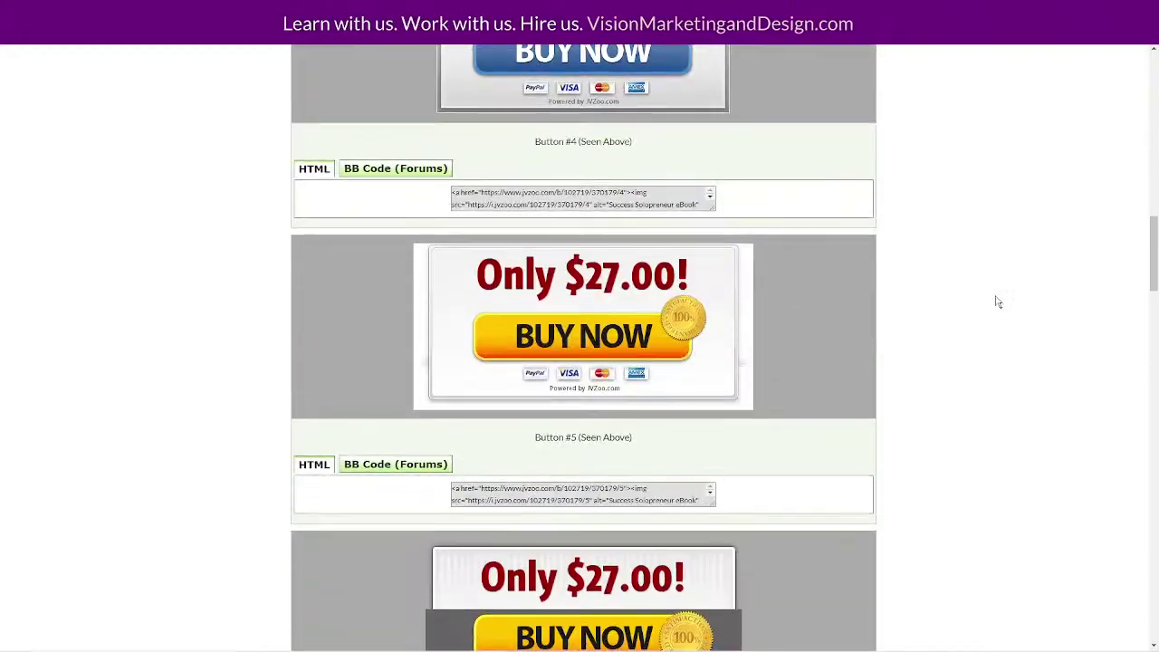
pyautogui.scroll(4, 996, 292)
pyautogui.scroll(-5, 999, 287)
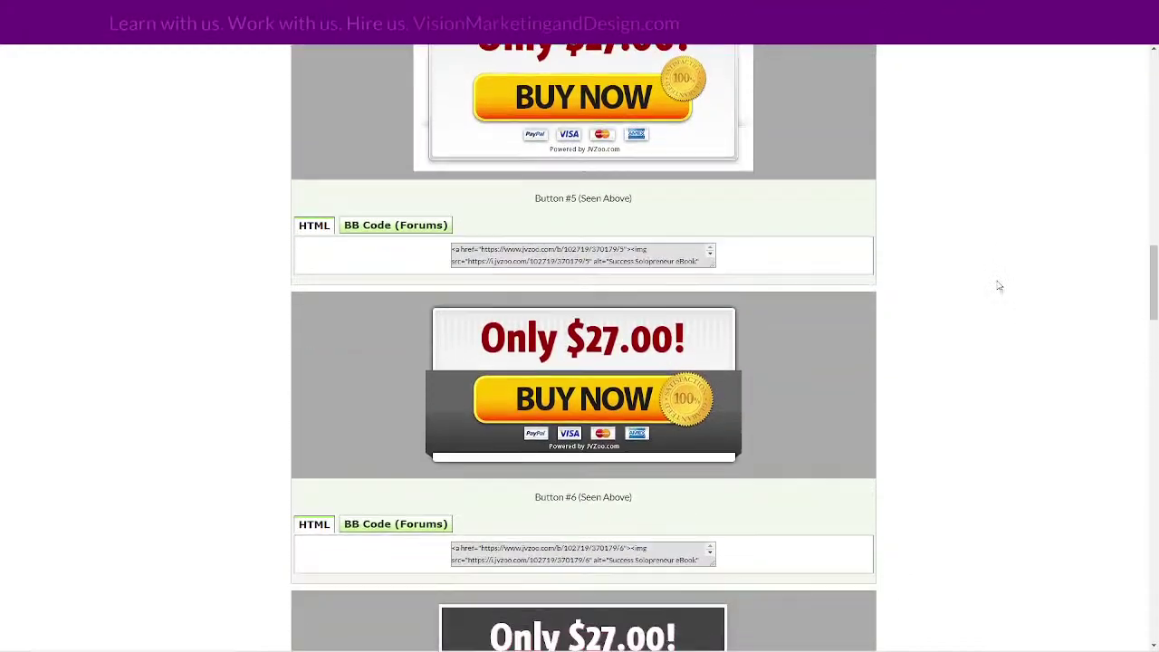
pyautogui.scroll(-8, 1003, 281)
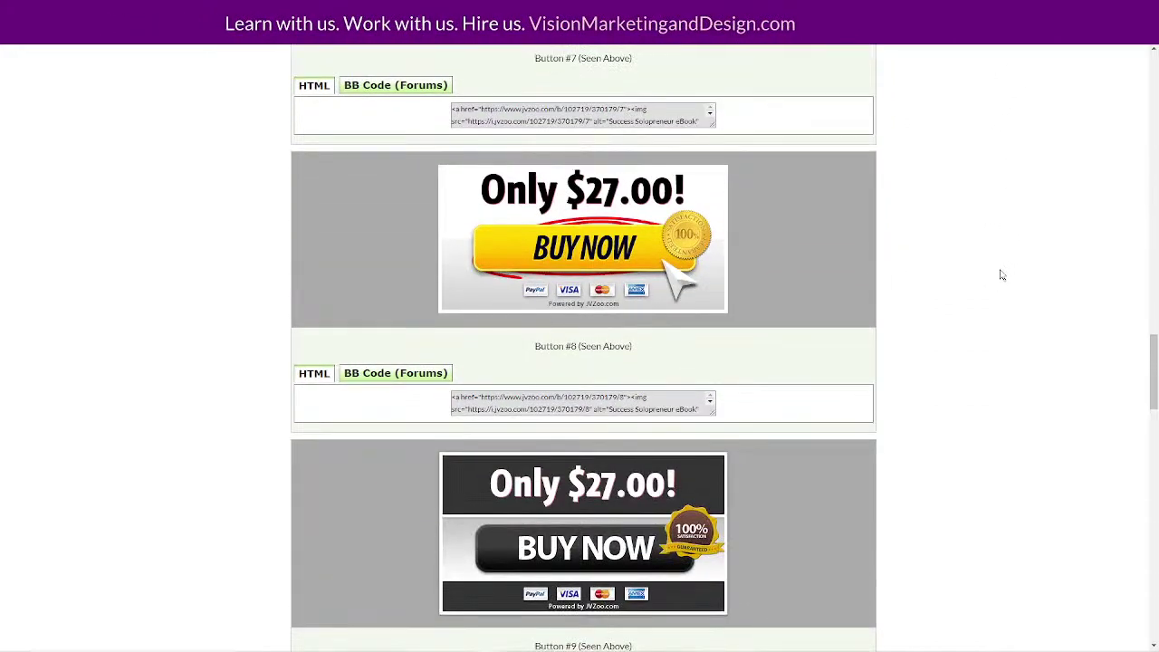
pyautogui.scroll(2, 1002, 273)
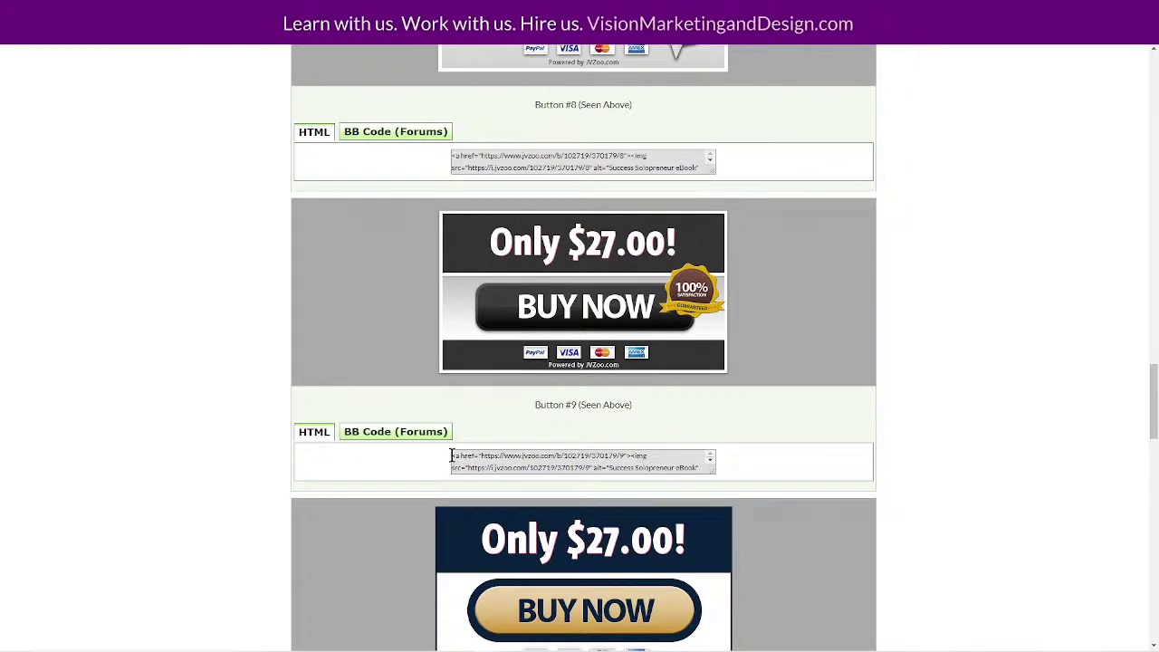
# Copy the full HTML code of buy button #9.
pyautogui.moveTo(451, 456); pyautogui.dragTo(572, 481)
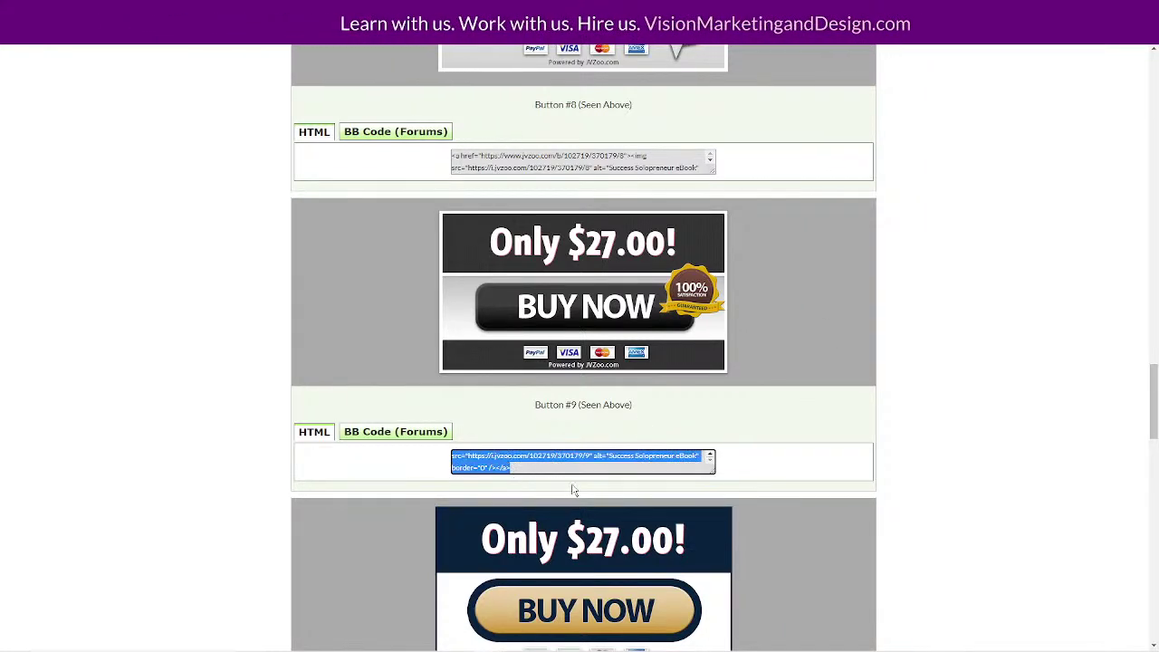
pyautogui.rightClick(468, 460)
pyautogui.click(503, 314)
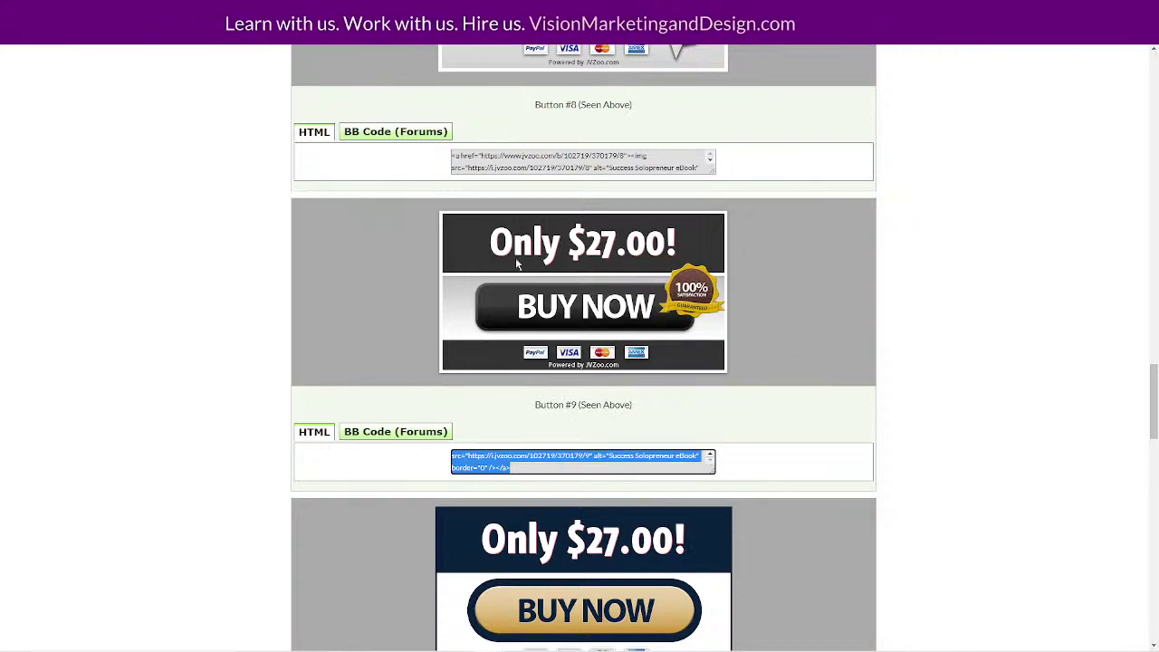
# Switch to Builderall's Cheetah Website Builder, duplicate the published JV Solopreneur site, and locate the copy among the unpublished sites.
pyautogui.hotkey('ctrl', 'Tab')
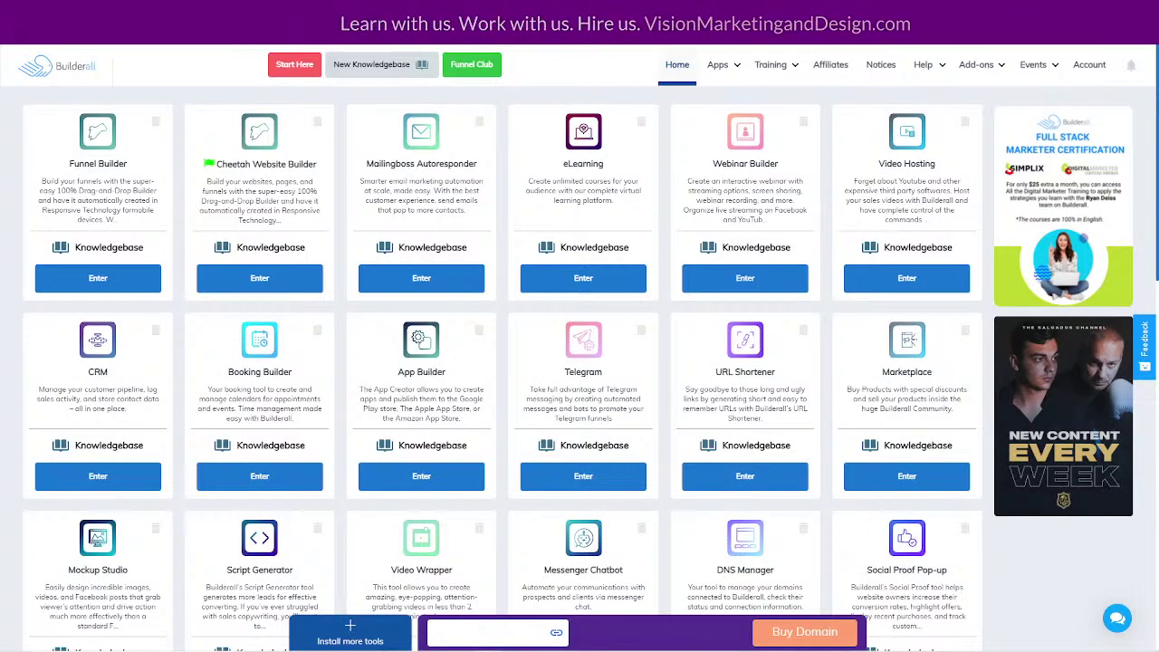
pyautogui.click(263, 278)
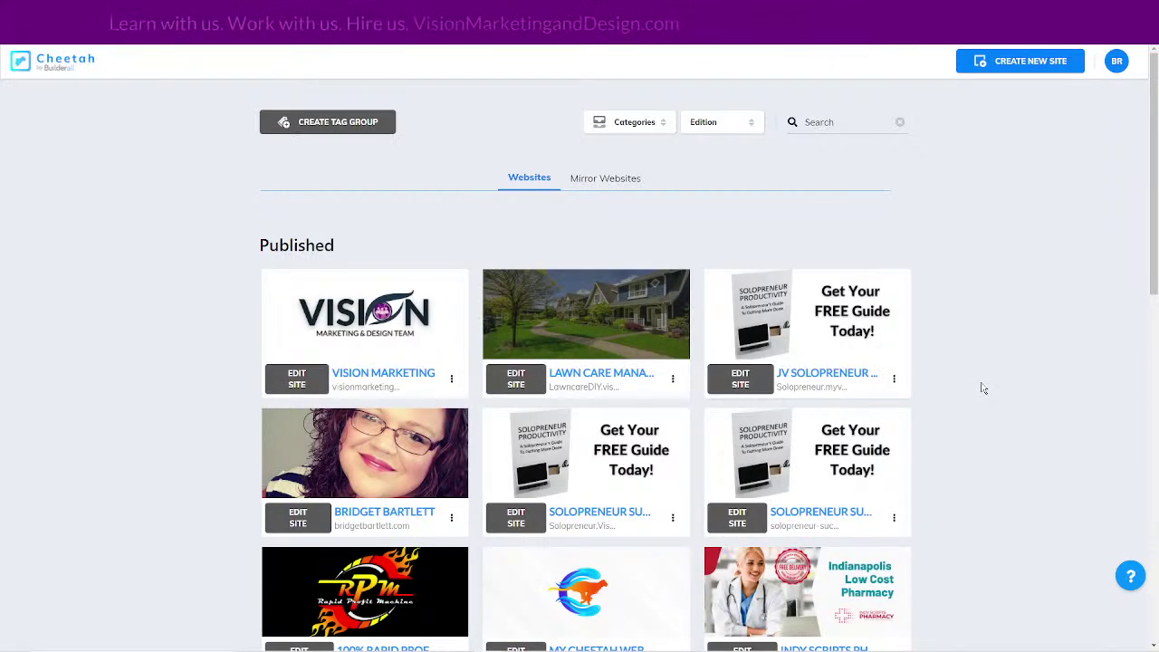
pyautogui.click(893, 381)
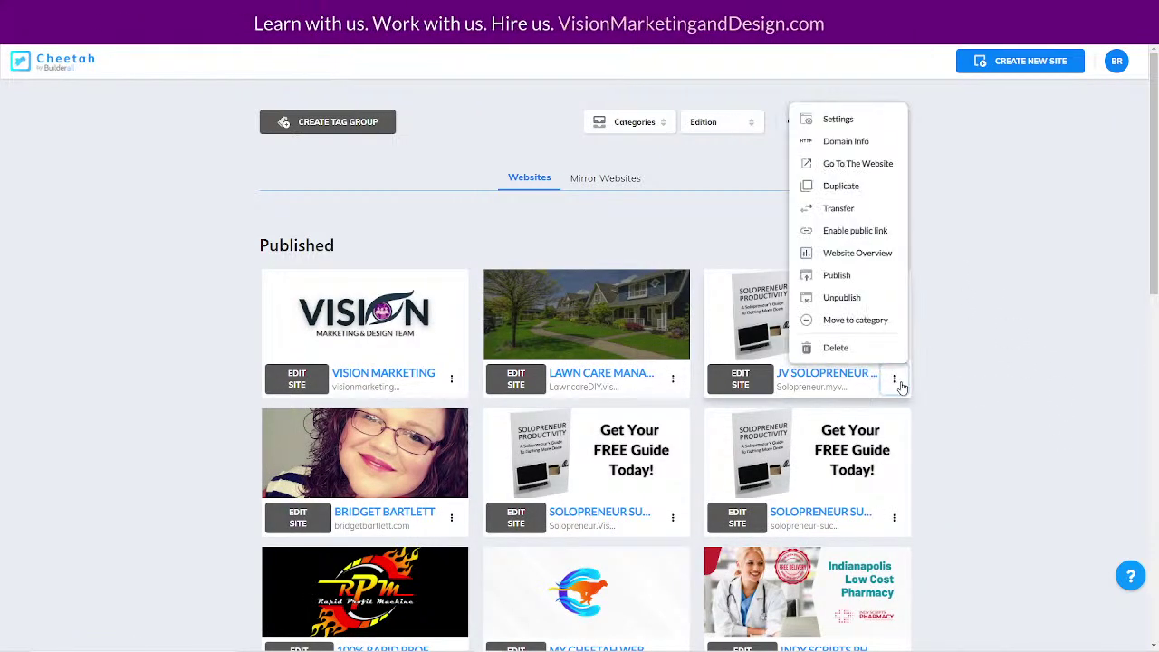
pyautogui.click(841, 185)
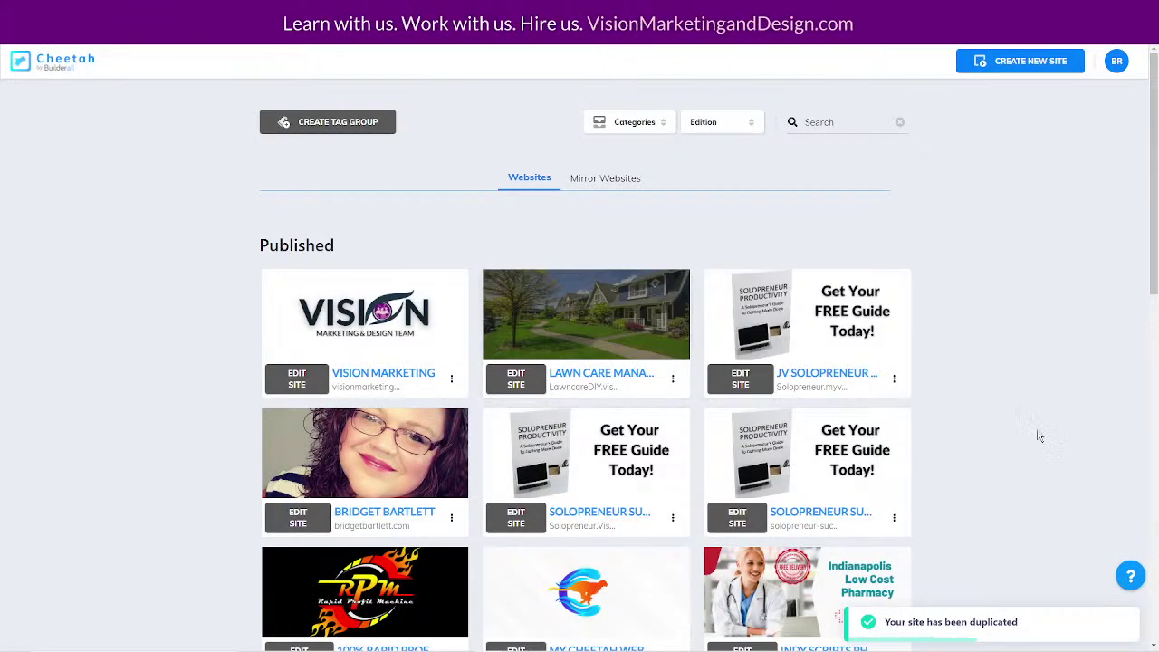
pyautogui.scroll(-6, 1022, 430)
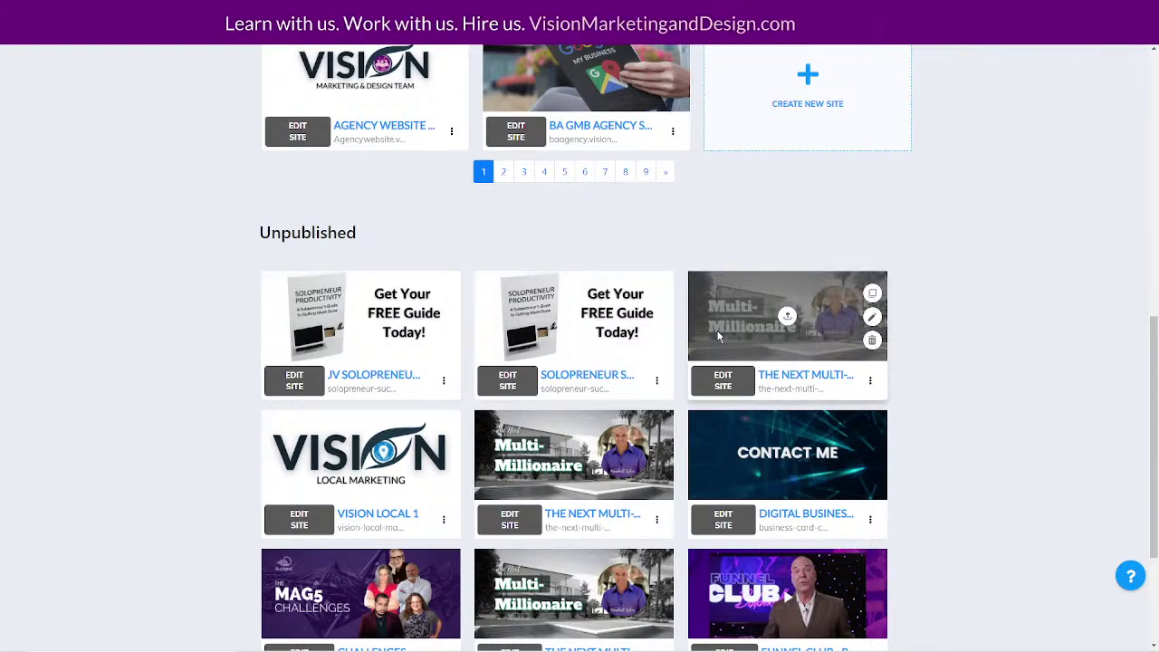
pyautogui.click(443, 380)
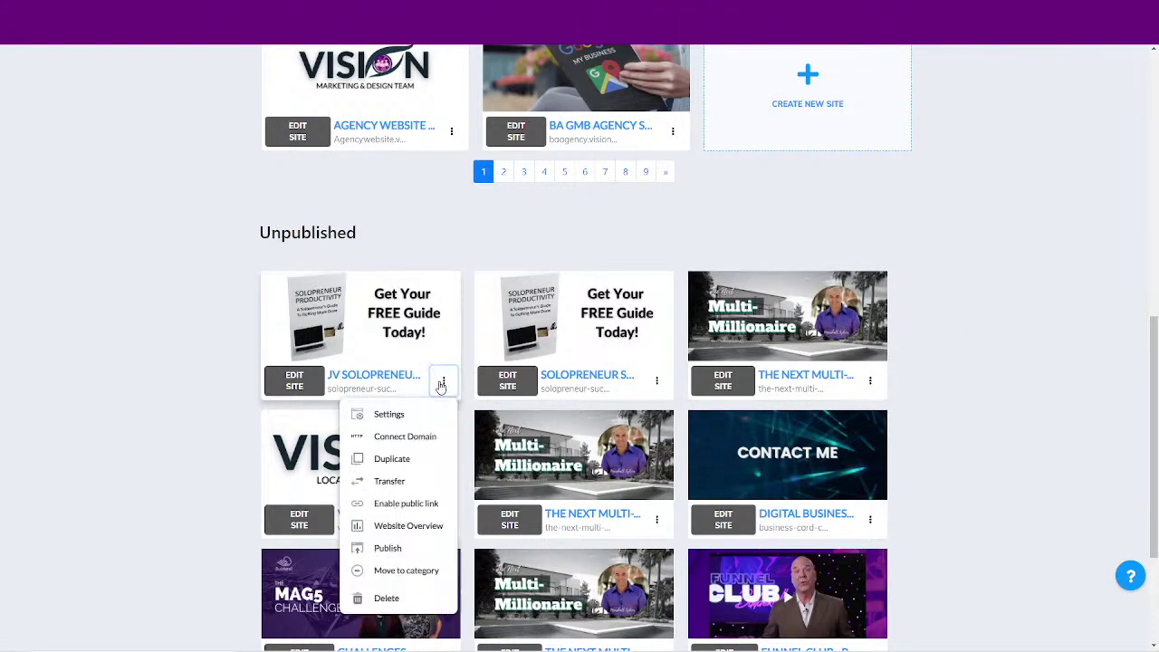
pyautogui.click(386, 598)
pyautogui.click(662, 381)
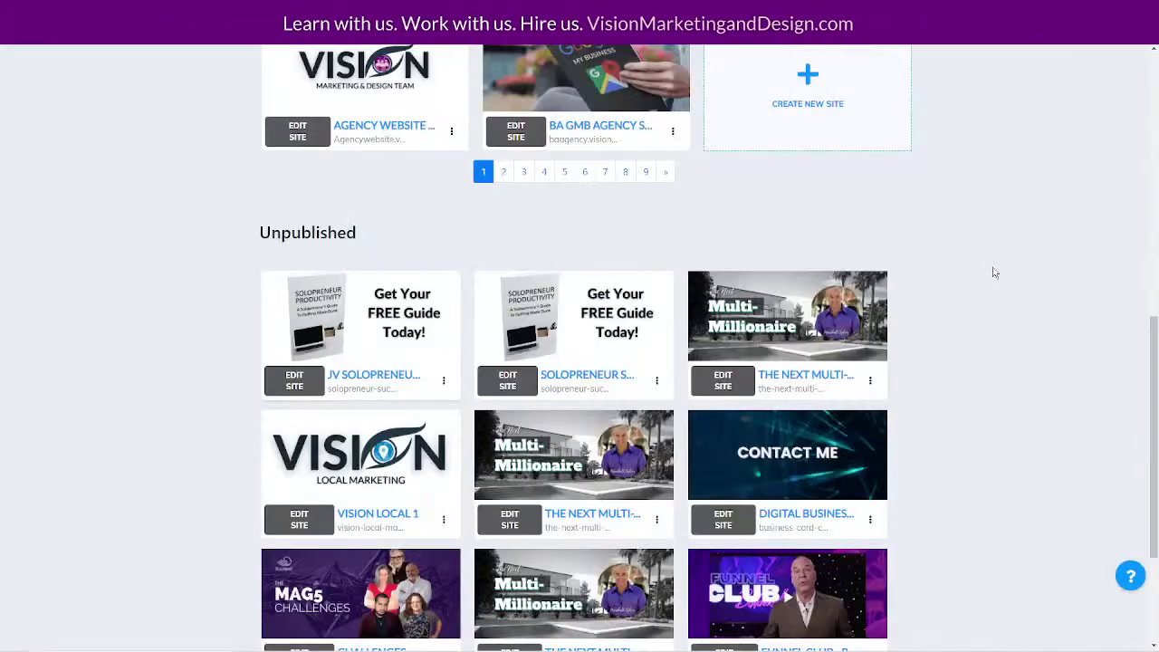
# Open the published JV Solopreneur site's Ebook Sales page for editing and go to the Add To Cart order box.
pyautogui.scroll(-4, 1068, 285)
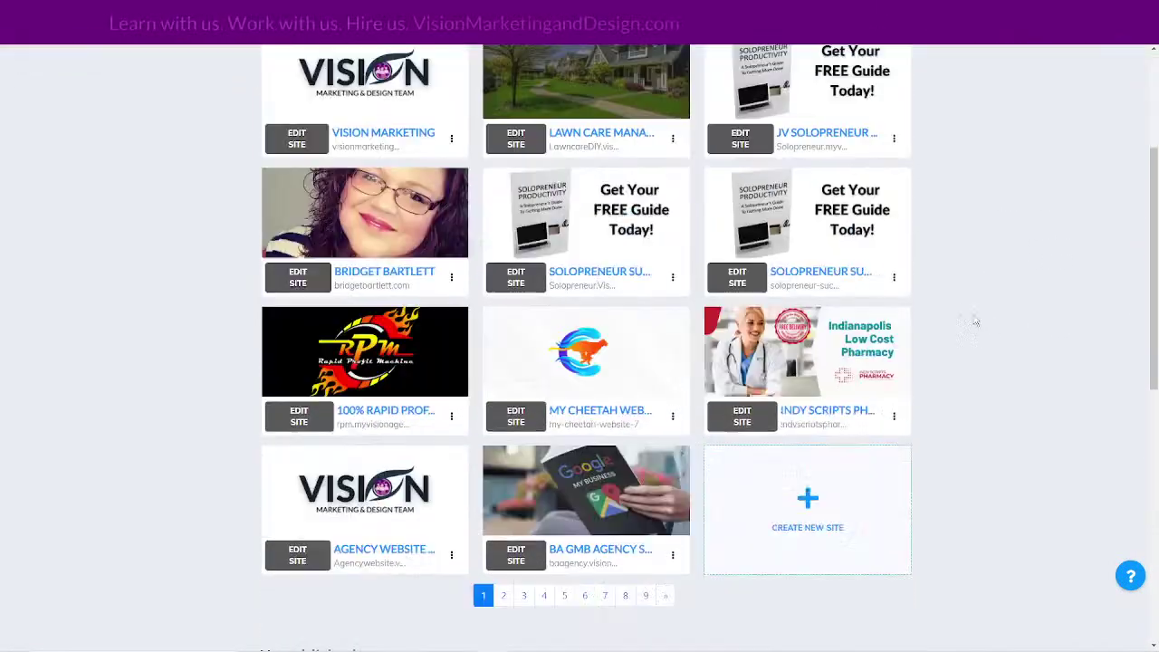
pyautogui.scroll(4, 1083, 284)
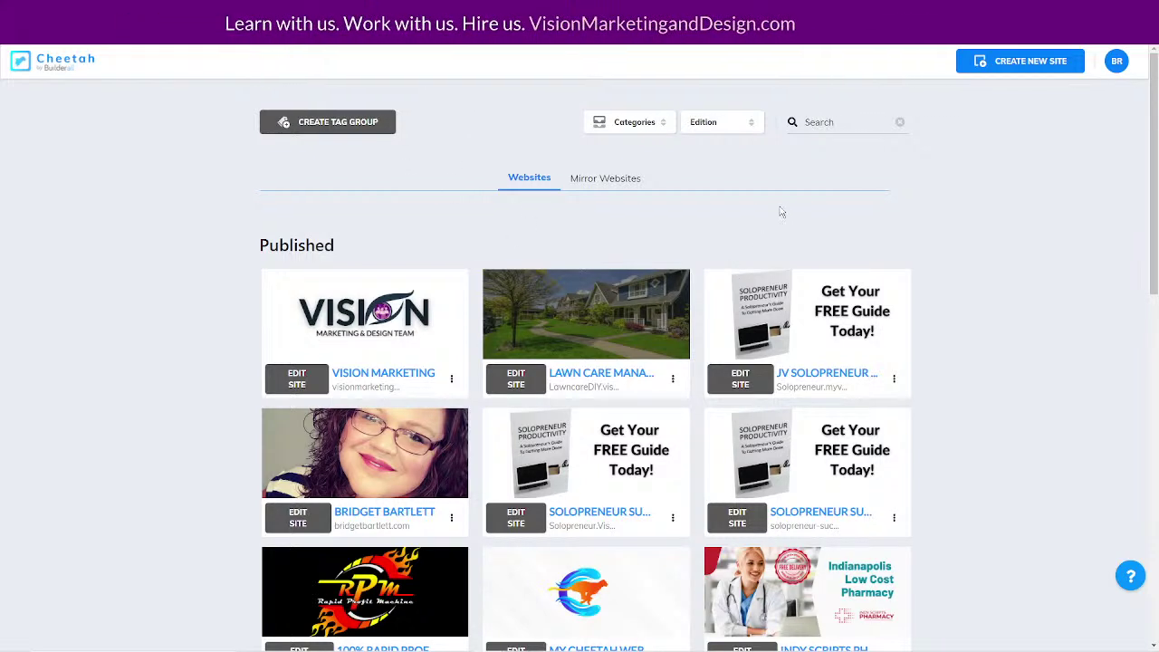
pyautogui.click(741, 379)
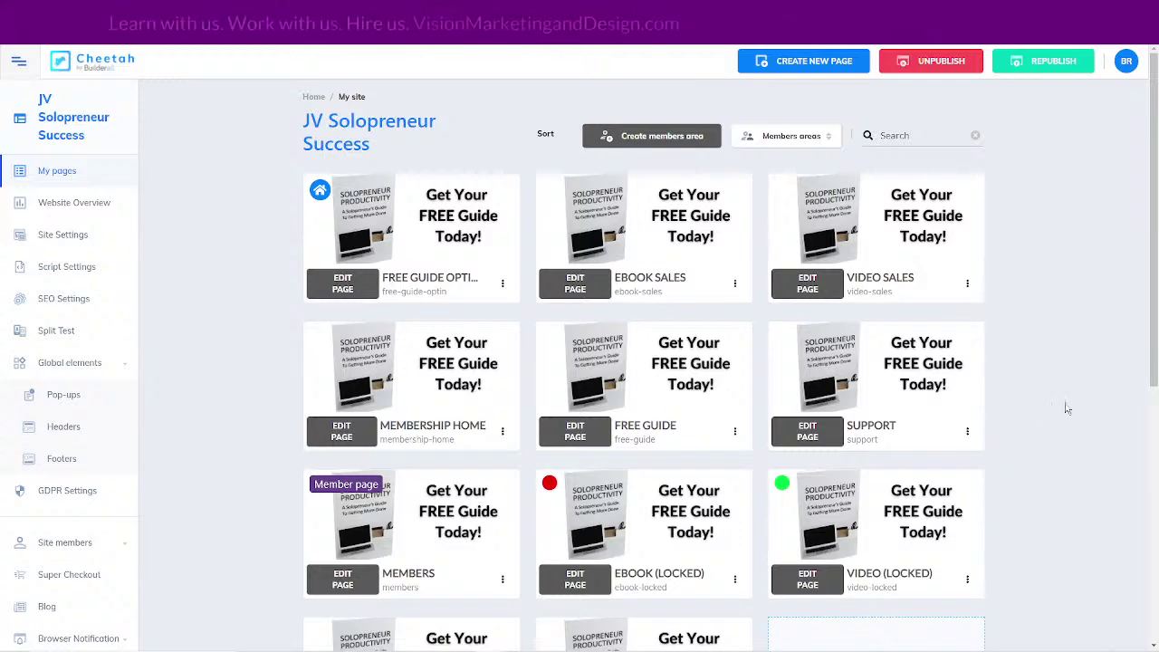
pyautogui.click(576, 283)
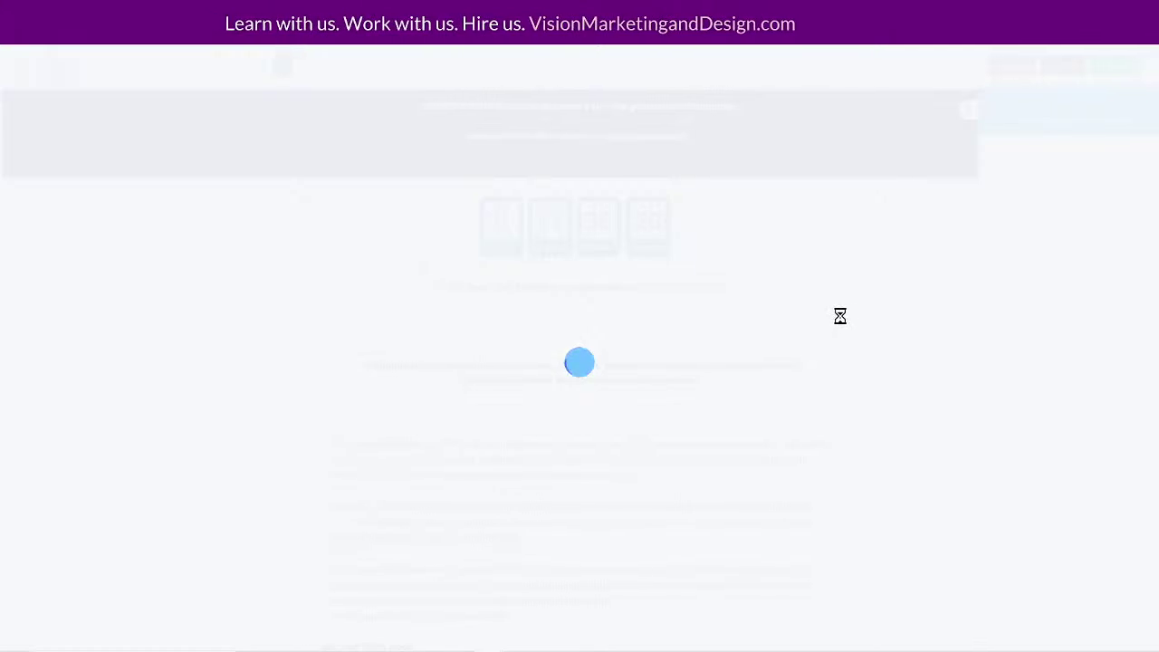
pyautogui.scroll(-10, 860, 348)
pyautogui.scroll(-15, 882, 353)
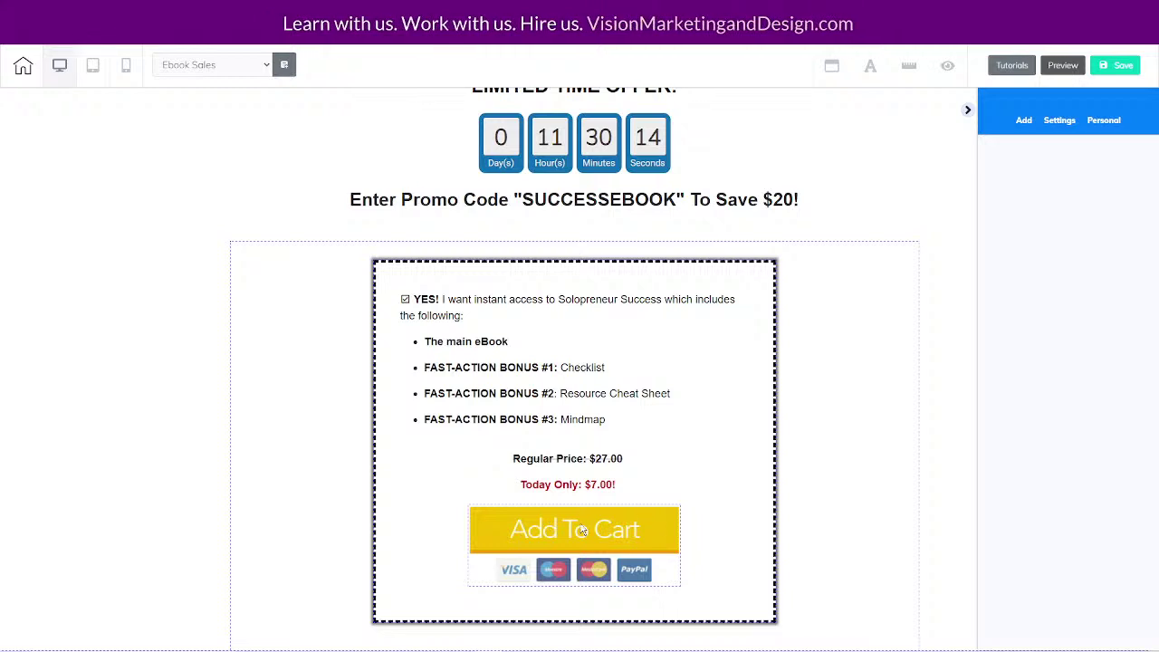
# Clone the panel containing the $7.00 Add To Cart order box.
pyautogui.click(252, 287)
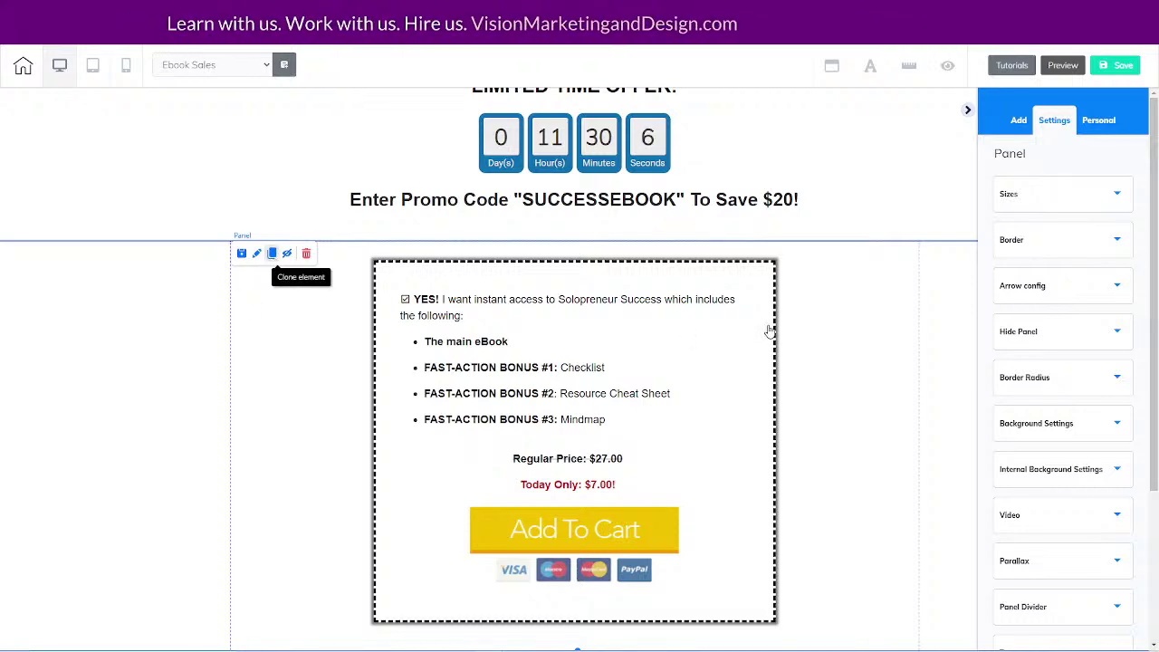
pyautogui.scroll(-5, 883, 365)
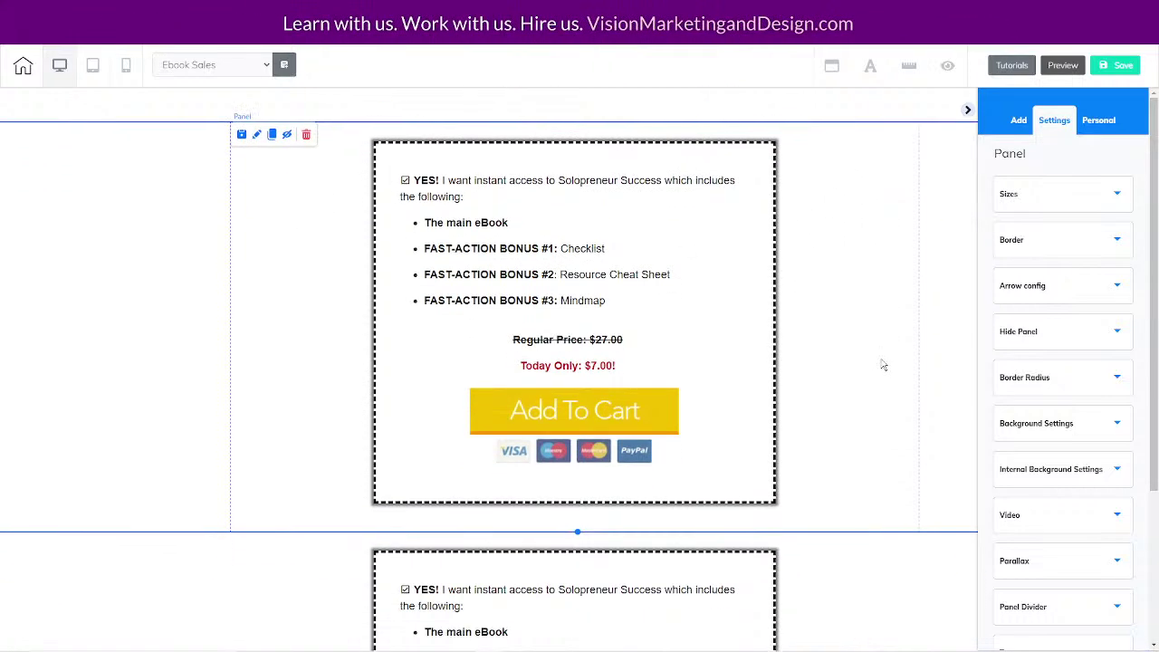
pyautogui.scroll(4, 893, 316)
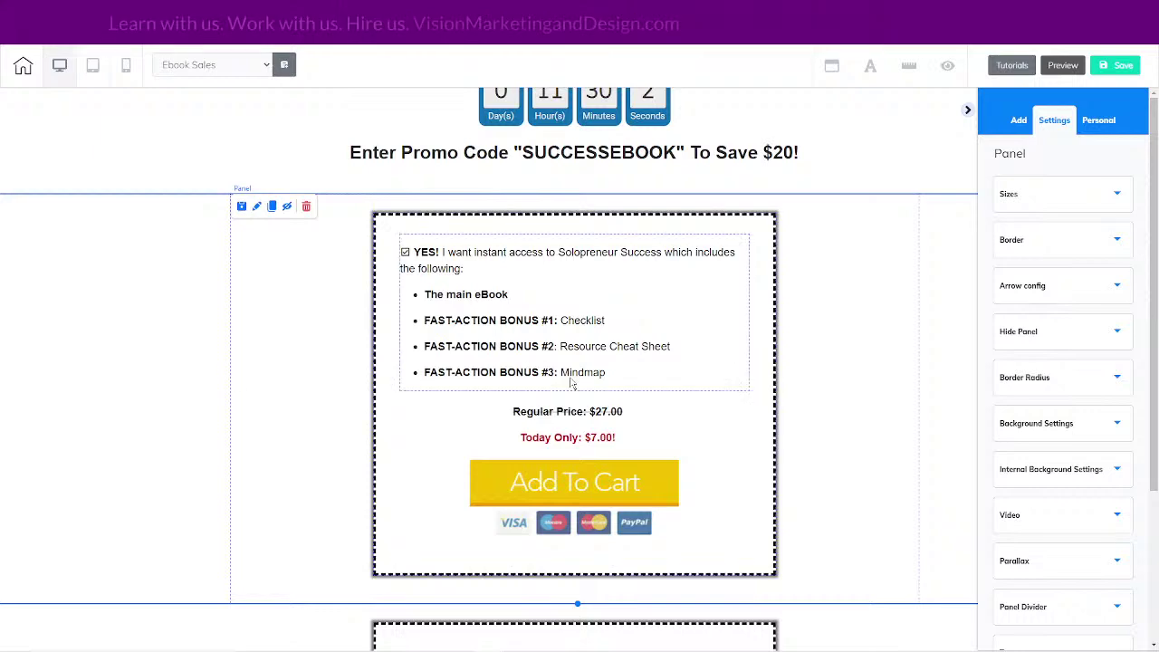
pyautogui.scroll(-4, 884, 507)
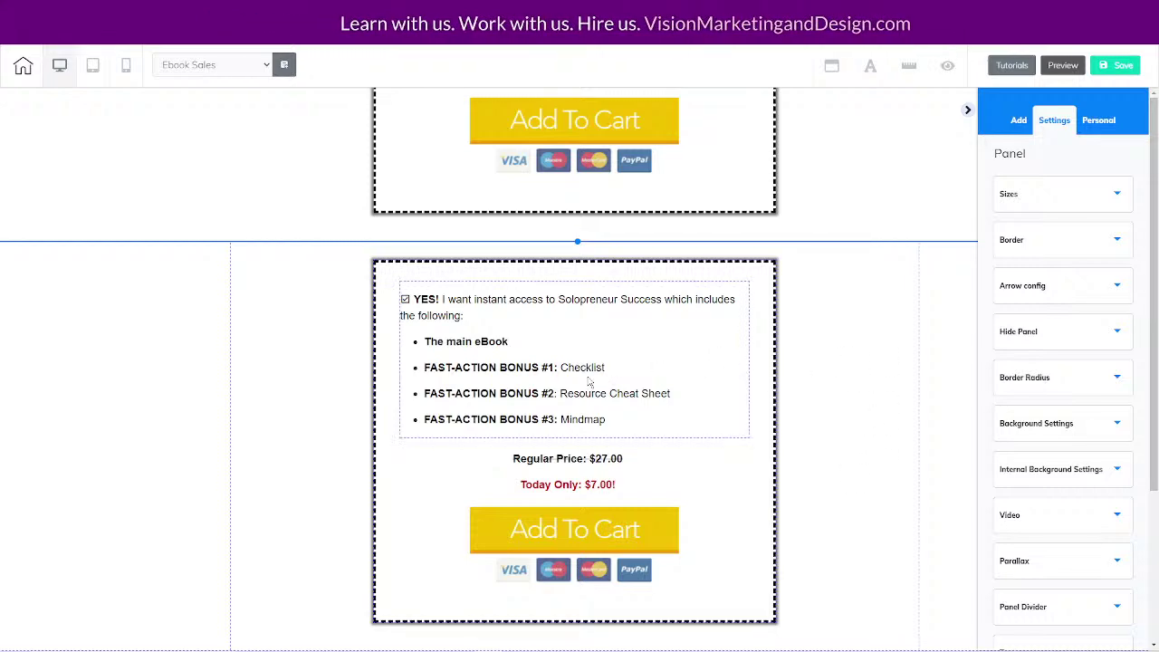
# Replace the Add To Cart image in the lower of the two order boxes with an Iframe element below the prices.
pyautogui.click(583, 532)
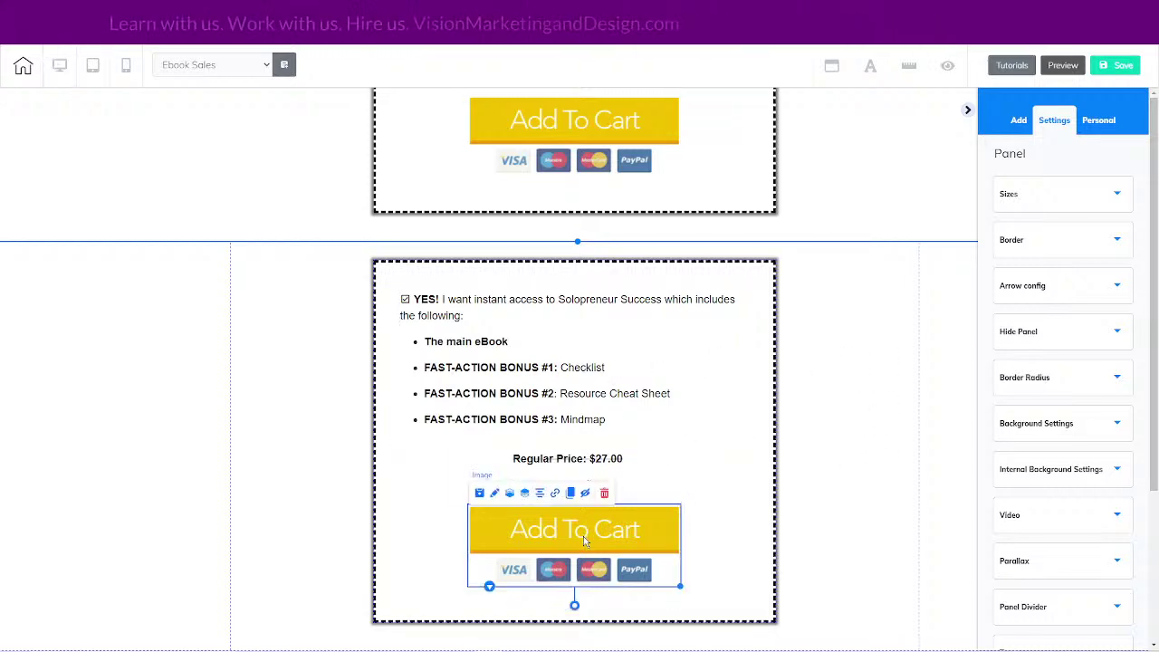
pyautogui.click(604, 492)
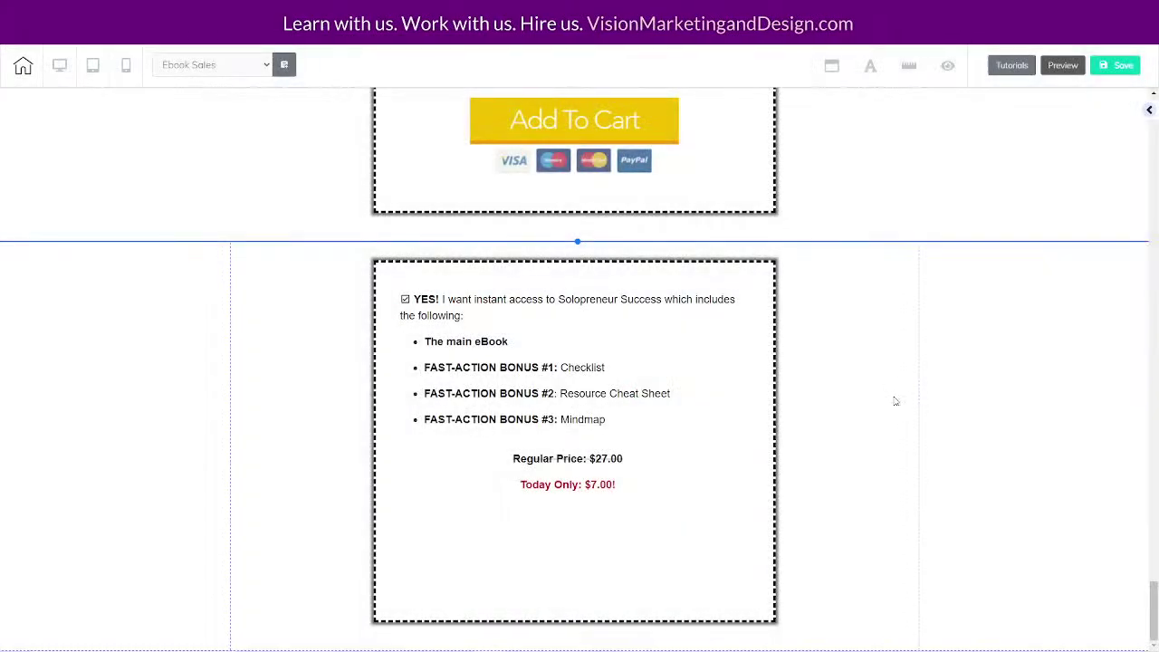
pyautogui.click(1149, 112)
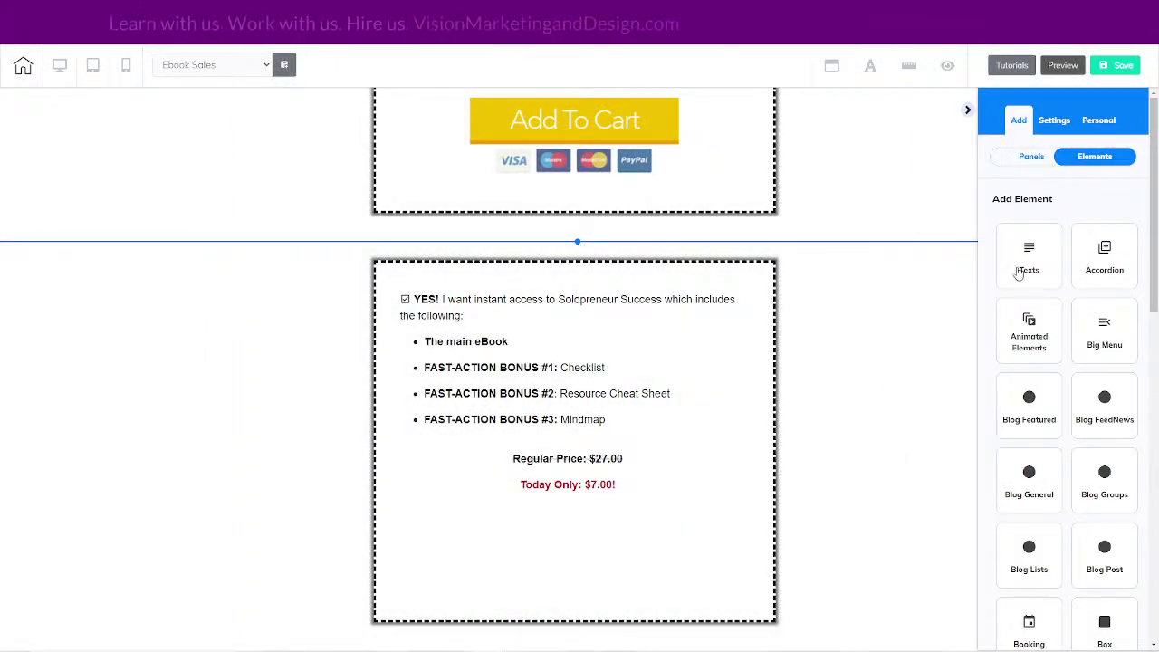
pyautogui.scroll(-3, 1037, 488)
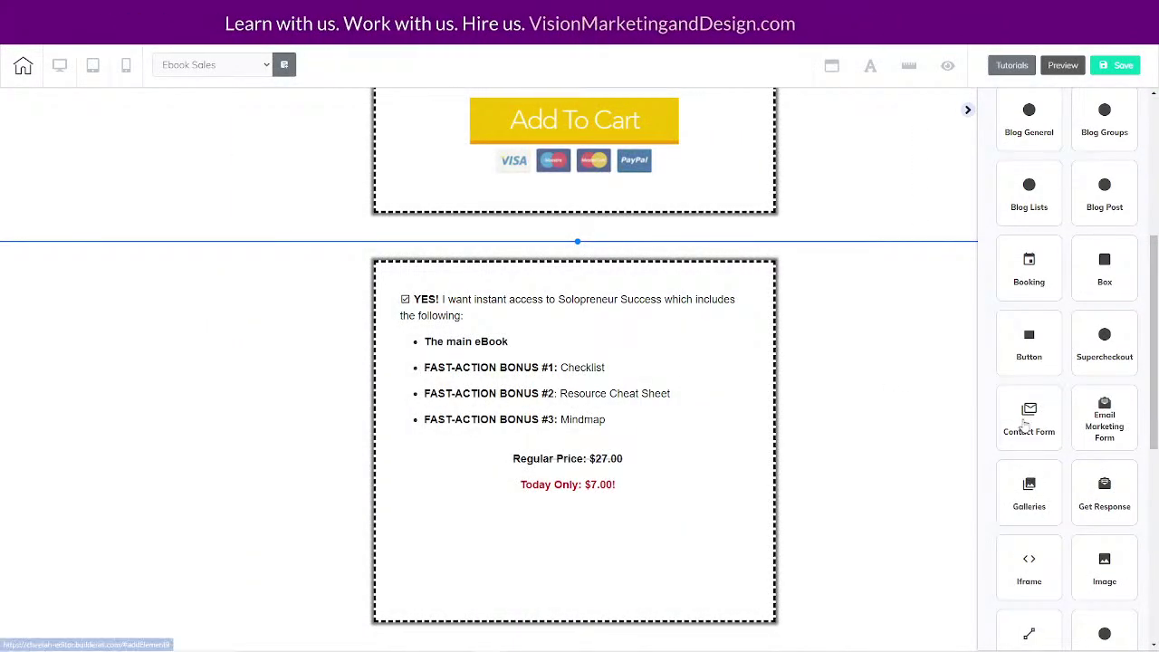
pyautogui.scroll(-3, 1037, 453)
pyautogui.click(1030, 326)
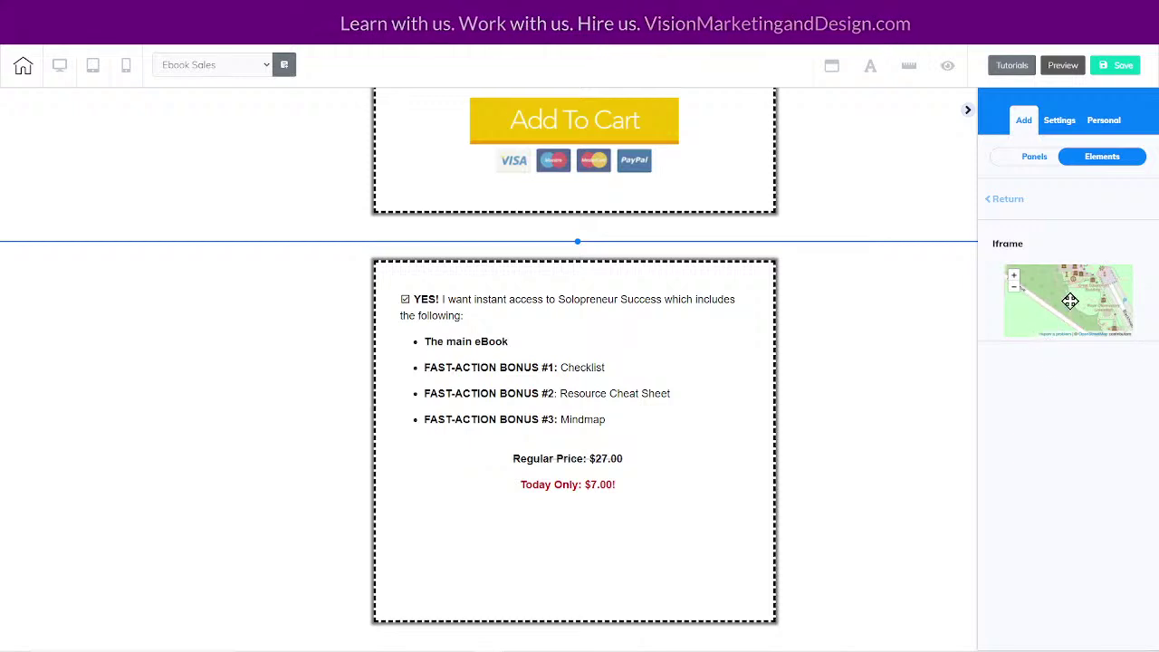
pyautogui.moveTo(1068, 300); pyautogui.dragTo(525, 566)
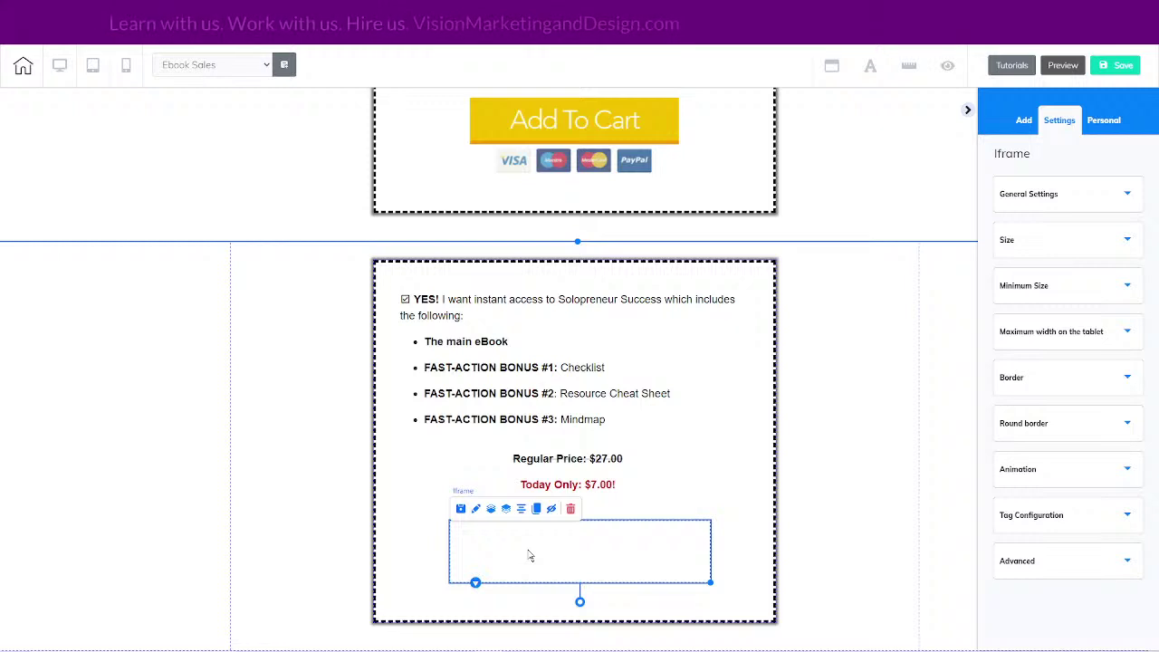
# Paste the copied JVZoo buy button code into the iframe's Embed Doc setting and apply it.
pyautogui.click(1081, 195)
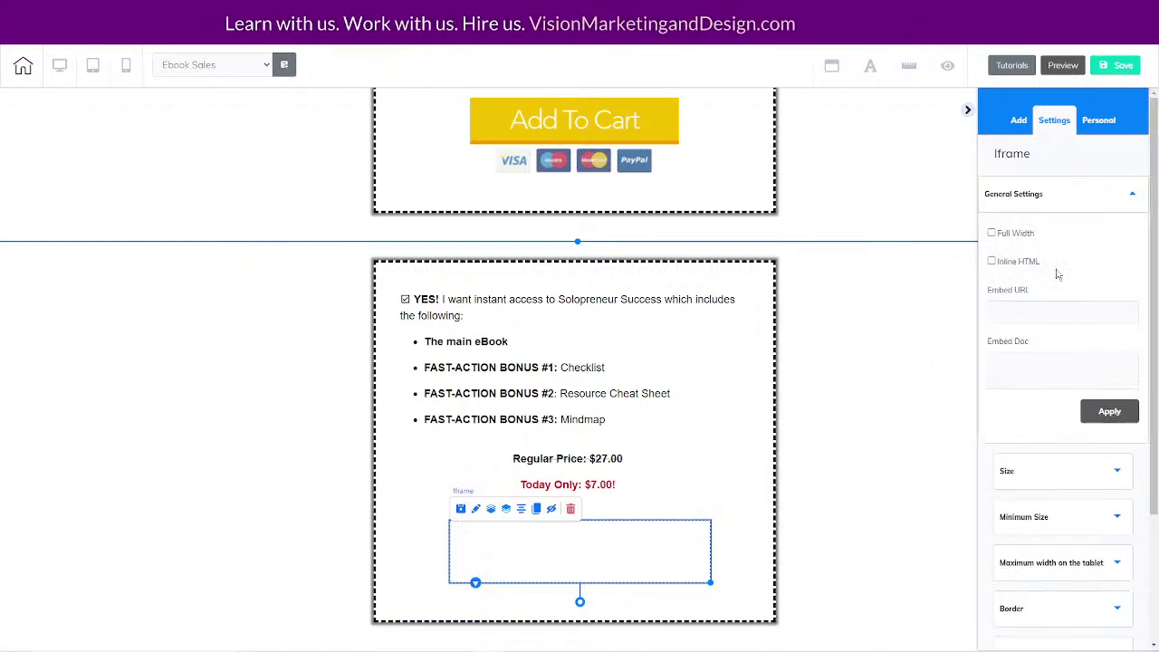
pyautogui.click(1017, 363)
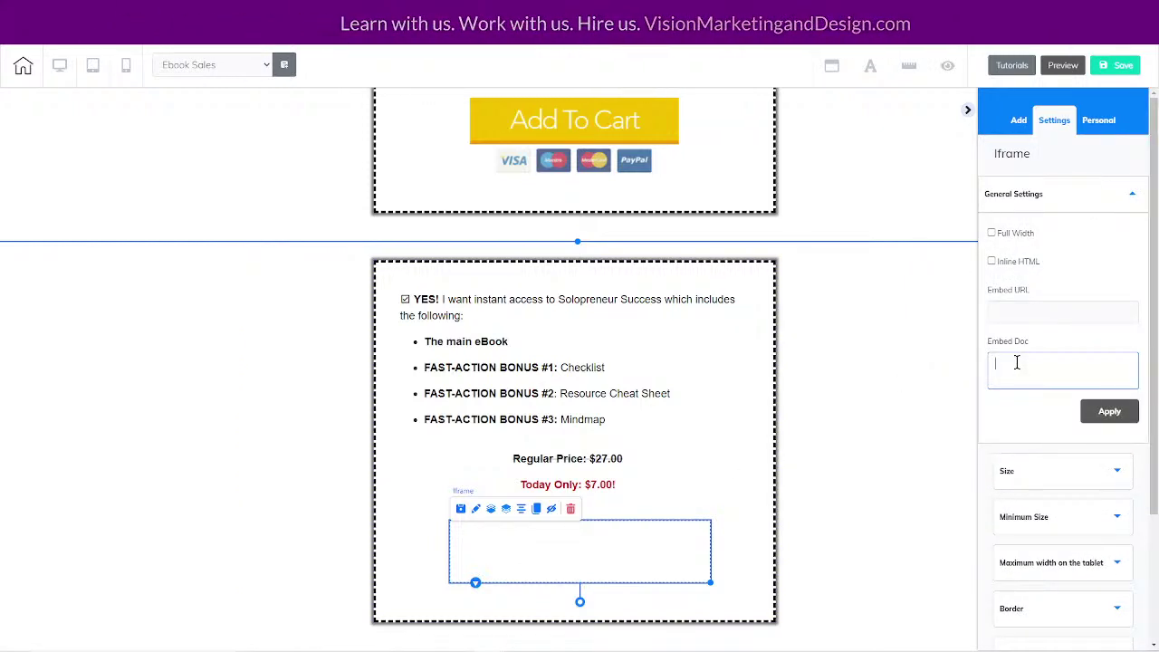
pyautogui.hotkey('ctrl', 'v')
pyautogui.click(1118, 412)
pyautogui.click(1121, 412)
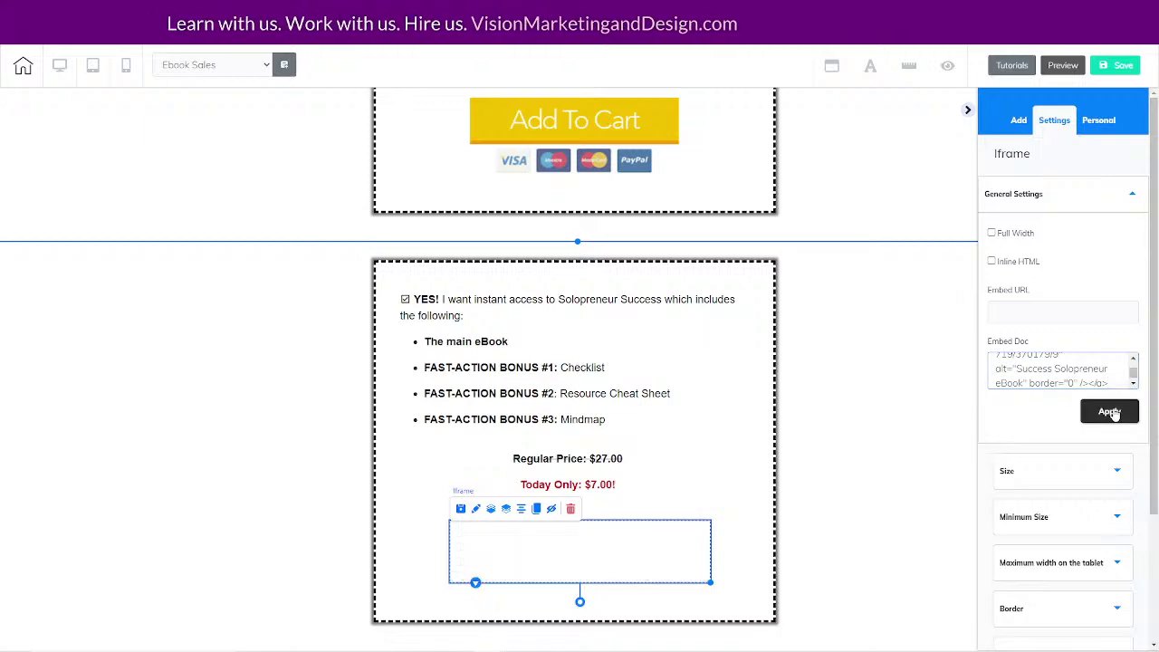
# Enlarge the iframe and reposition it in the order box to fit the entire buy button.
pyautogui.moveTo(709, 580); pyautogui.dragTo(794, 642)
pyautogui.moveTo(739, 577); pyautogui.dragTo(672, 526)
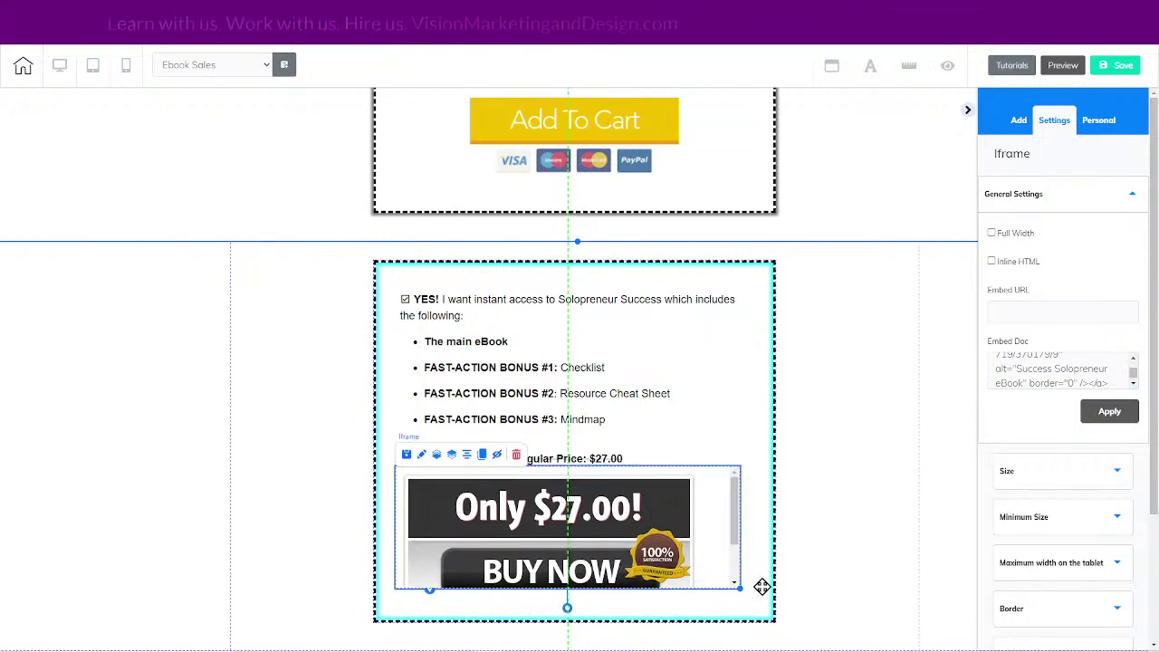
pyautogui.moveTo(738, 589); pyautogui.dragTo(731, 649)
pyautogui.moveTo(602, 565); pyautogui.dragTo(632, 536)
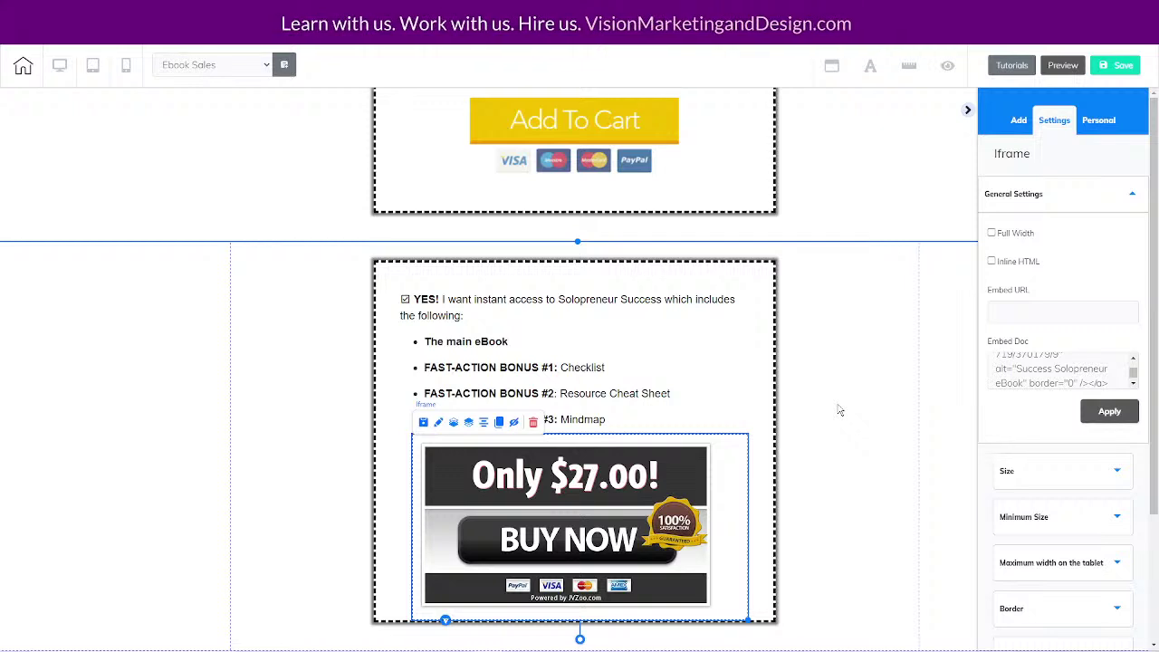
# Open the JVZoo purchase link from the embed code's href to check its destination, and return to the page editor.
pyautogui.scroll(3, 1043, 372)
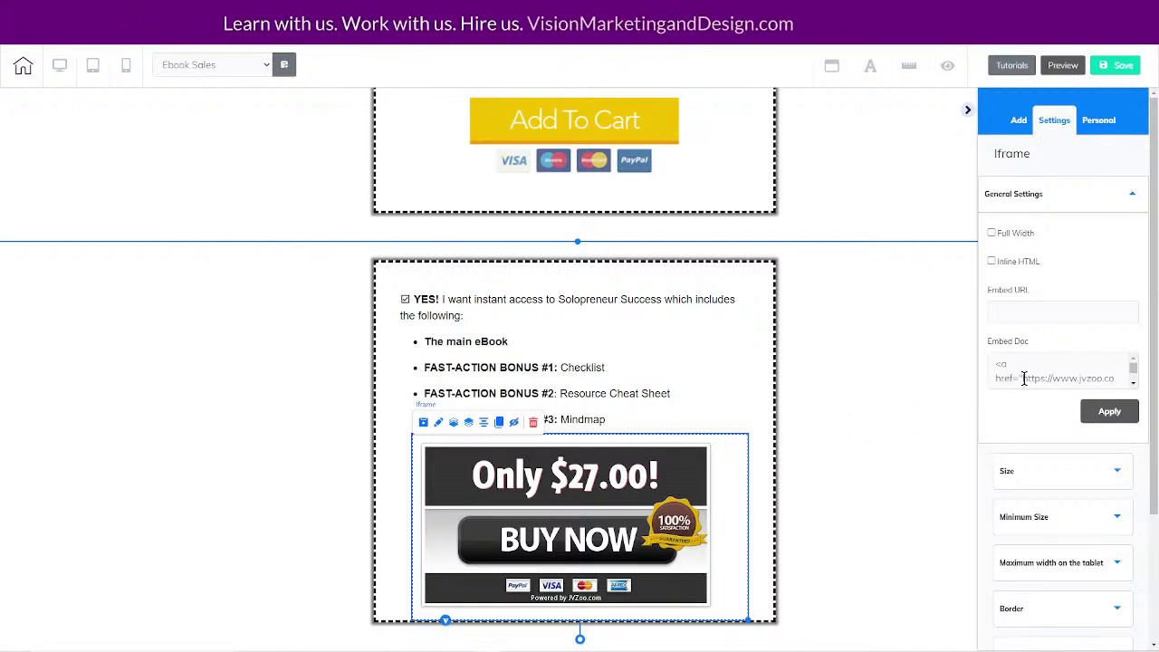
pyautogui.moveTo(1024, 379); pyautogui.dragTo(1043, 362)
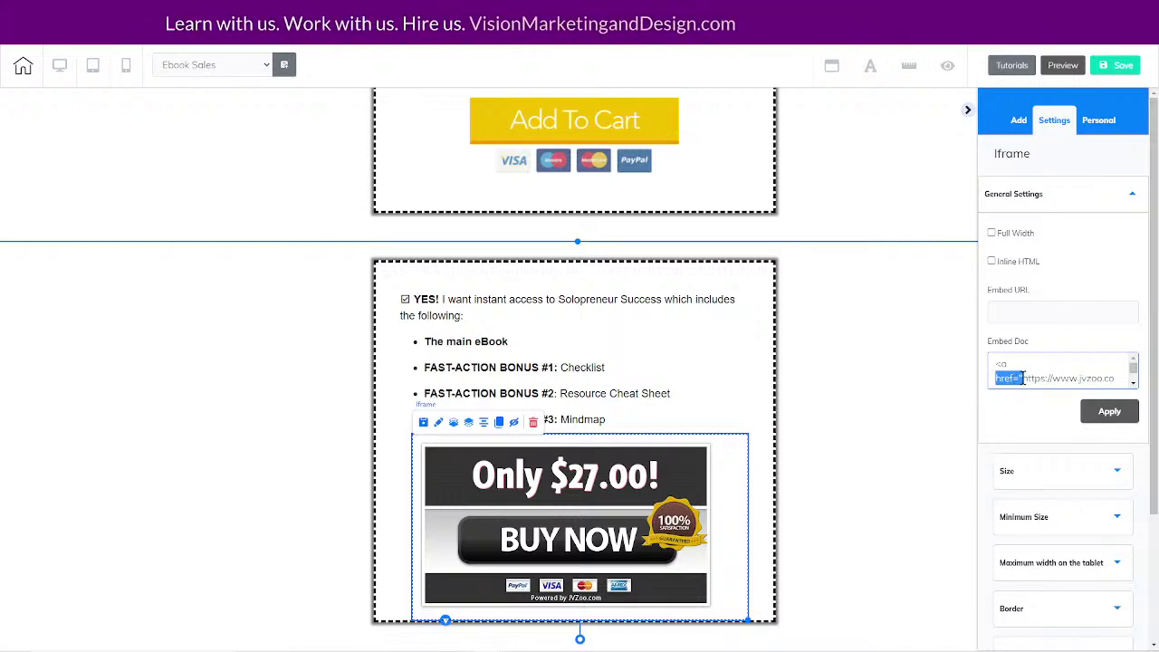
pyautogui.moveTo(1073, 374)
pyautogui.mouseDown()
pyautogui.moveTo(1105, 382)
pyautogui.moveTo(1036, 365)
pyautogui.moveTo(1114, 383)
pyautogui.moveTo(1023, 364)
pyautogui.moveTo(1026, 379)
pyautogui.moveTo(1086, 364)
pyautogui.moveTo(1095, 374)
pyautogui.mouseUp()
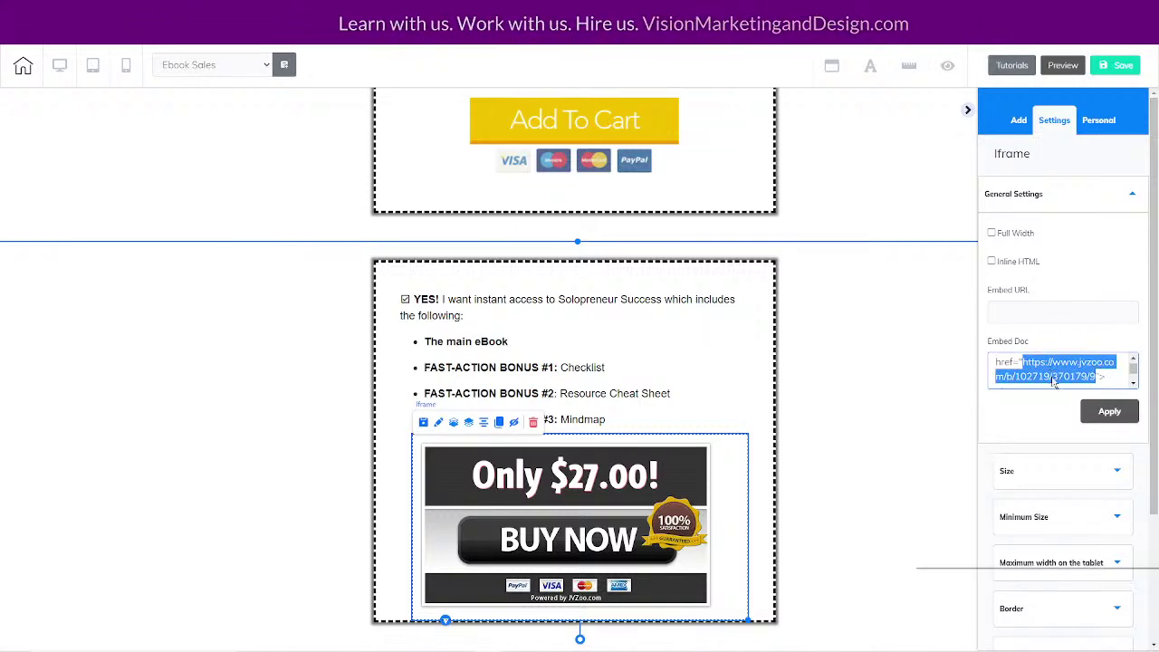
pyautogui.rightClick(1052, 379)
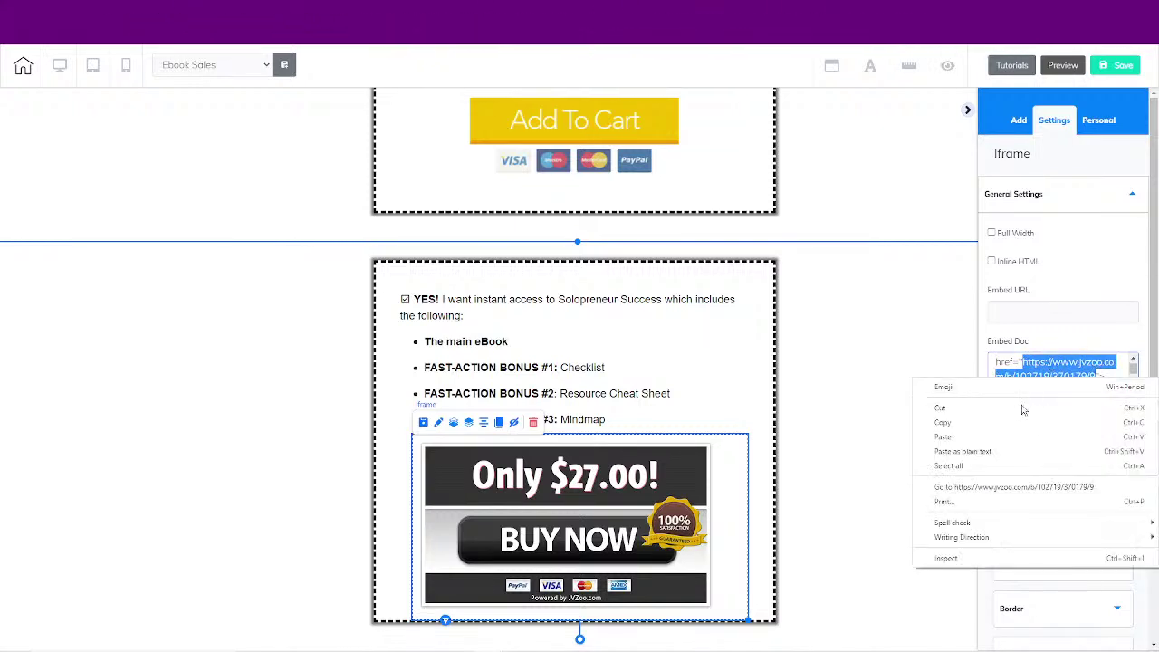
pyautogui.click(956, 489)
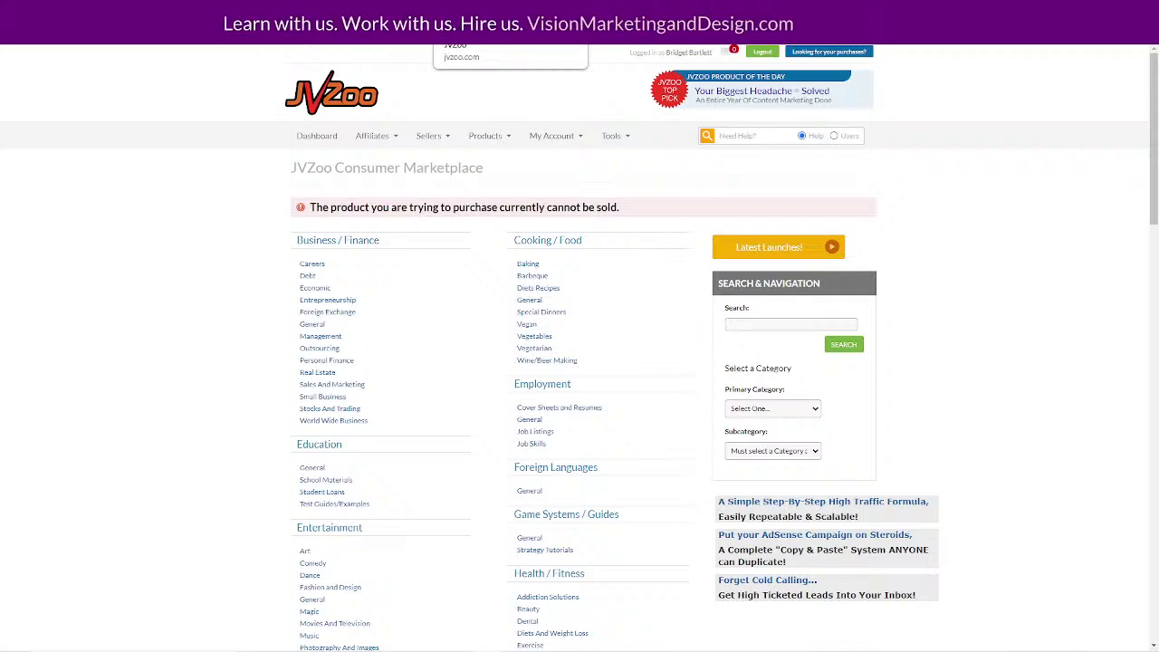
pyautogui.hotkey('ctrl', 'w')
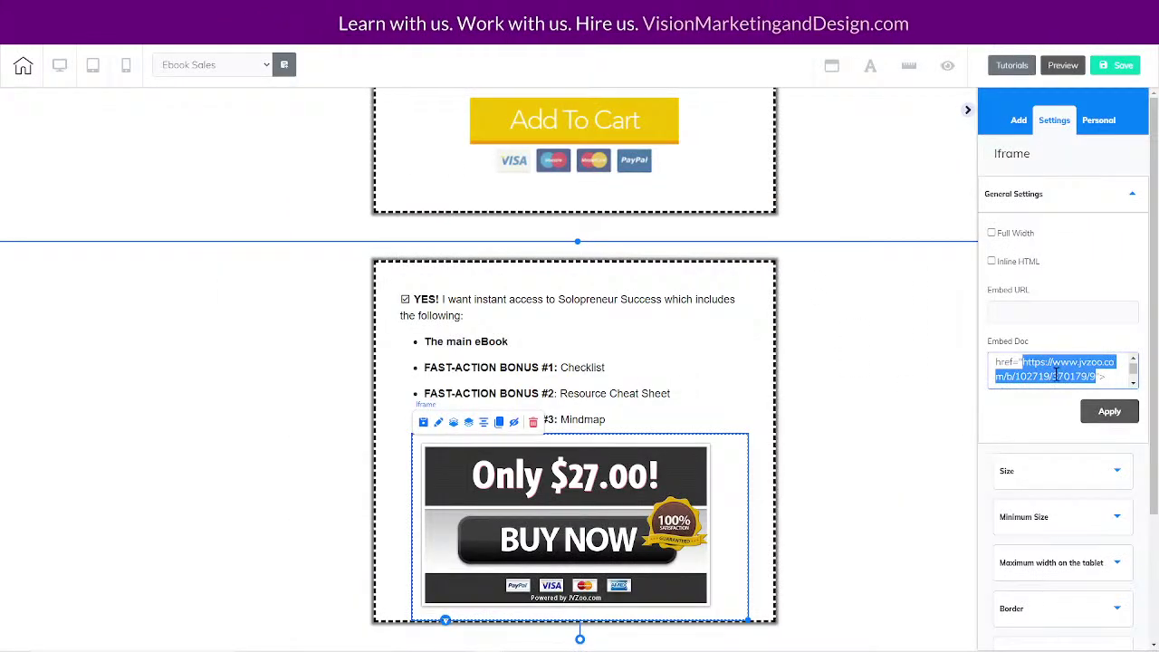
# Open the JVZoo image address from the embed code's img src to check it, and close the opened page.
pyautogui.click(1047, 379)
pyautogui.moveTo(1024, 364); pyautogui.dragTo(1133, 372)
pyautogui.scroll(-1, 1133, 371)
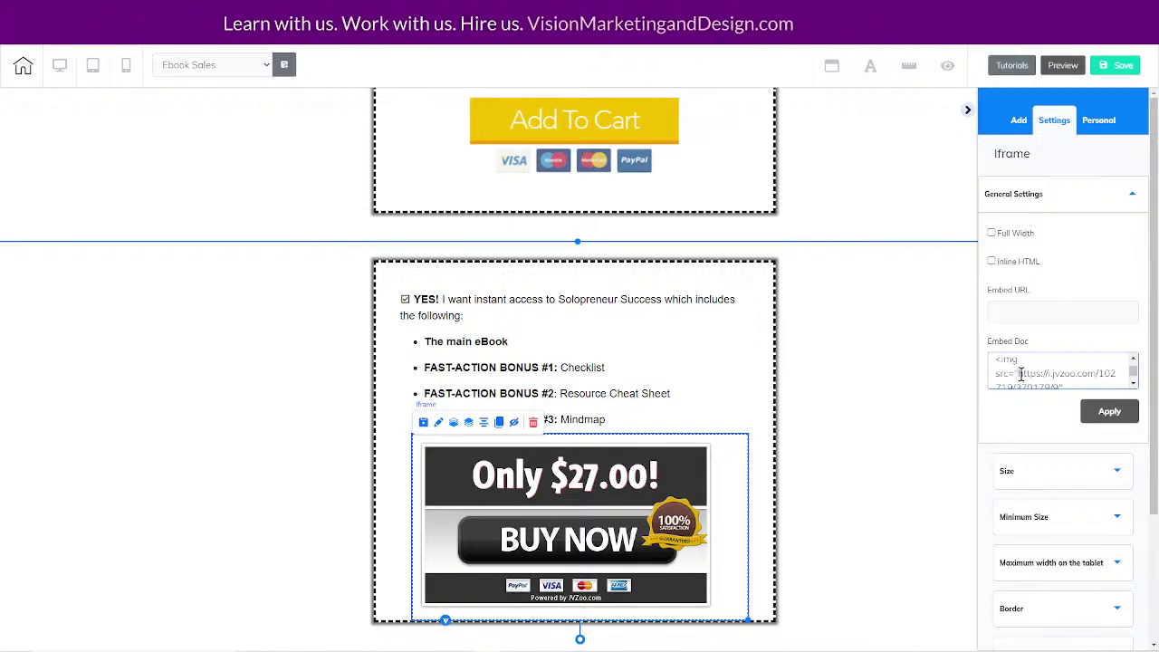
pyautogui.moveTo(1018, 375); pyautogui.dragTo(1056, 371)
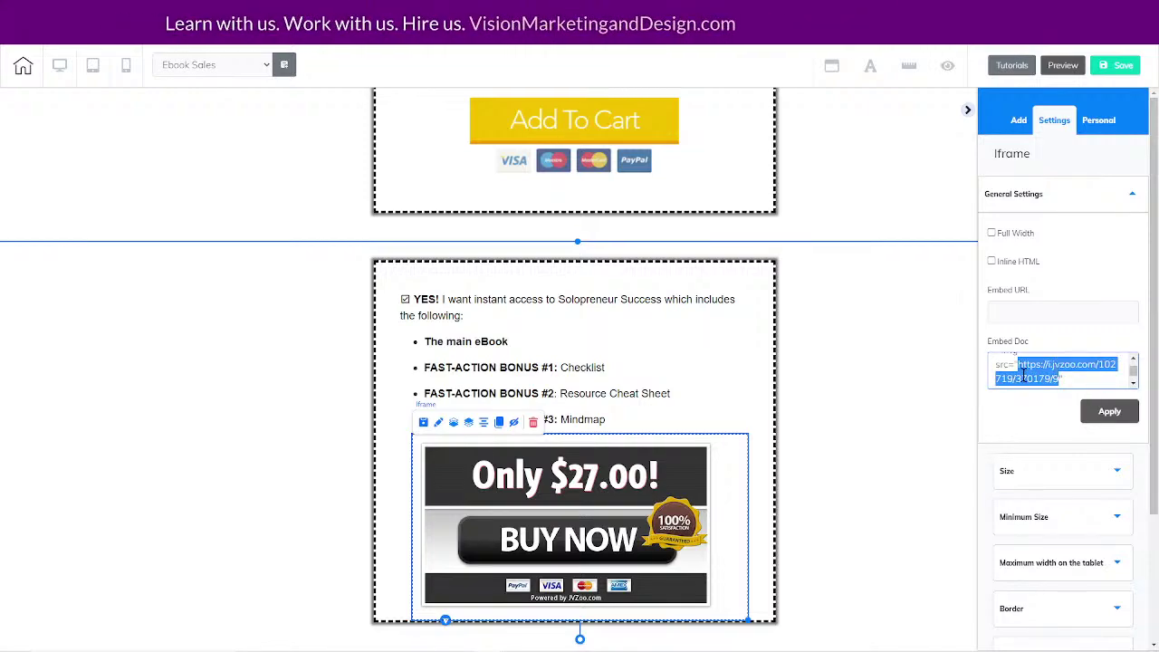
pyautogui.rightClick(1024, 374)
pyautogui.click(1009, 487)
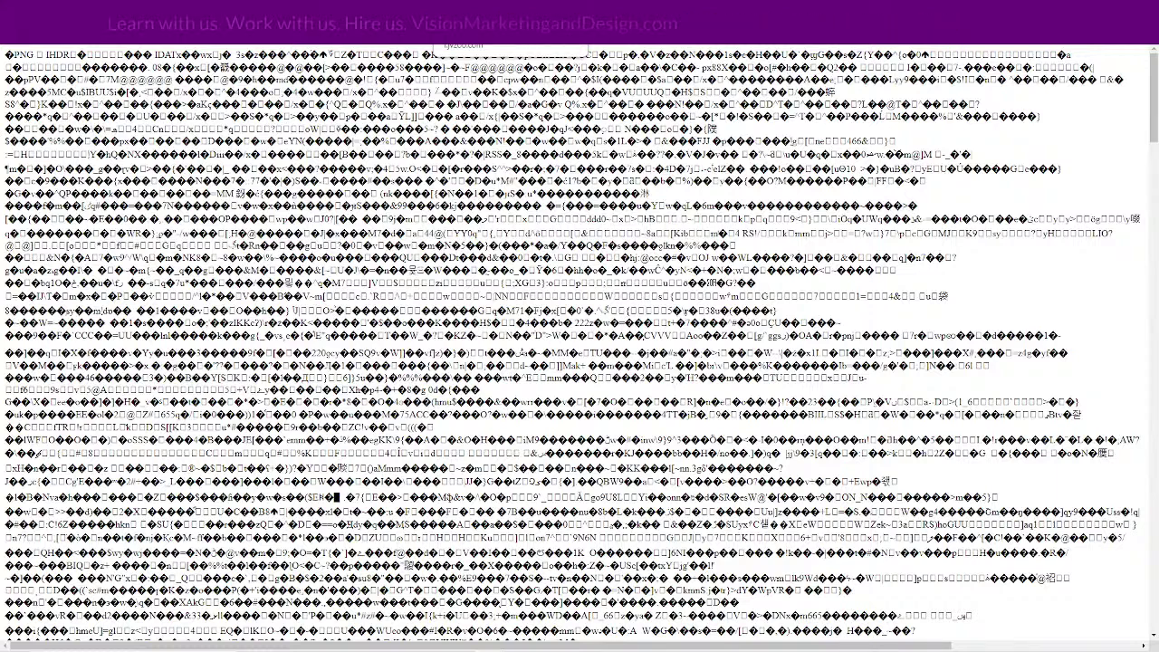
pyautogui.click(548, 9)
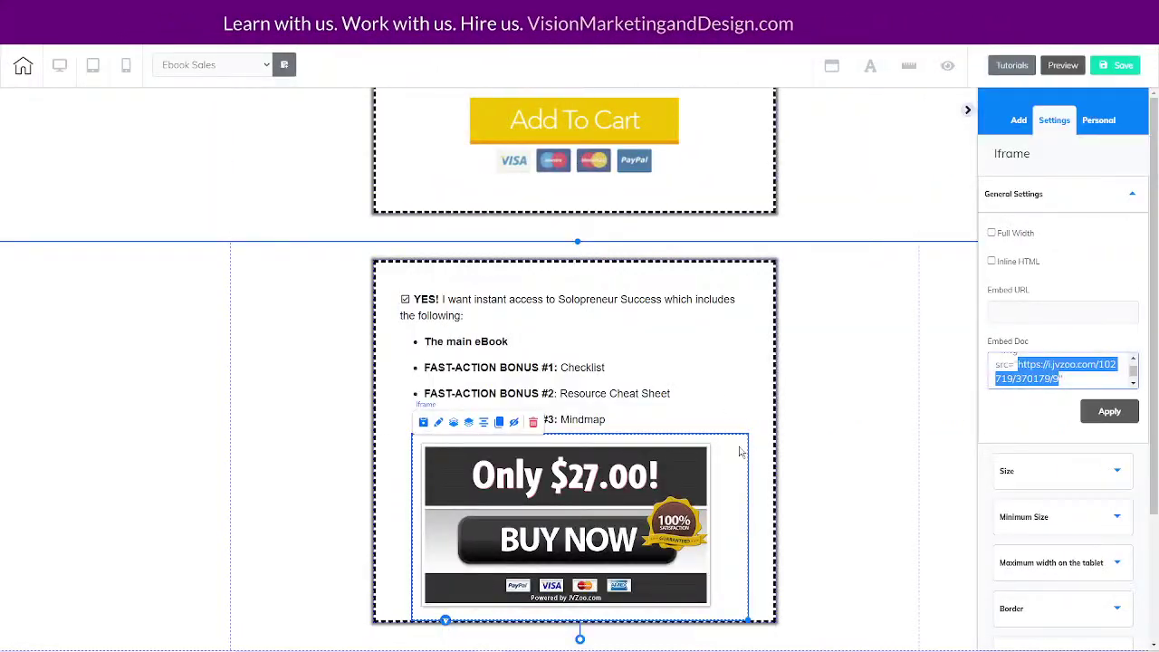
# Shift the buy button iframe and the bonus text up slightly in the order box, and narrow the iframe to the button's width.
pyautogui.moveTo(660, 510); pyautogui.dragTo(660, 502)
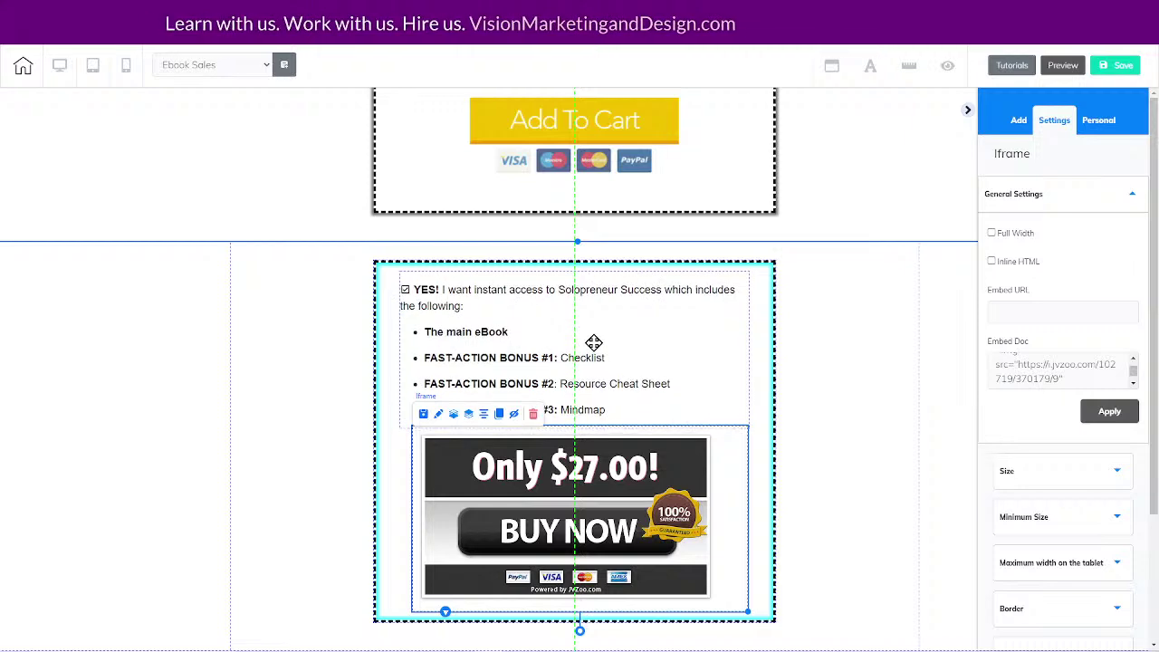
pyautogui.click(727, 607)
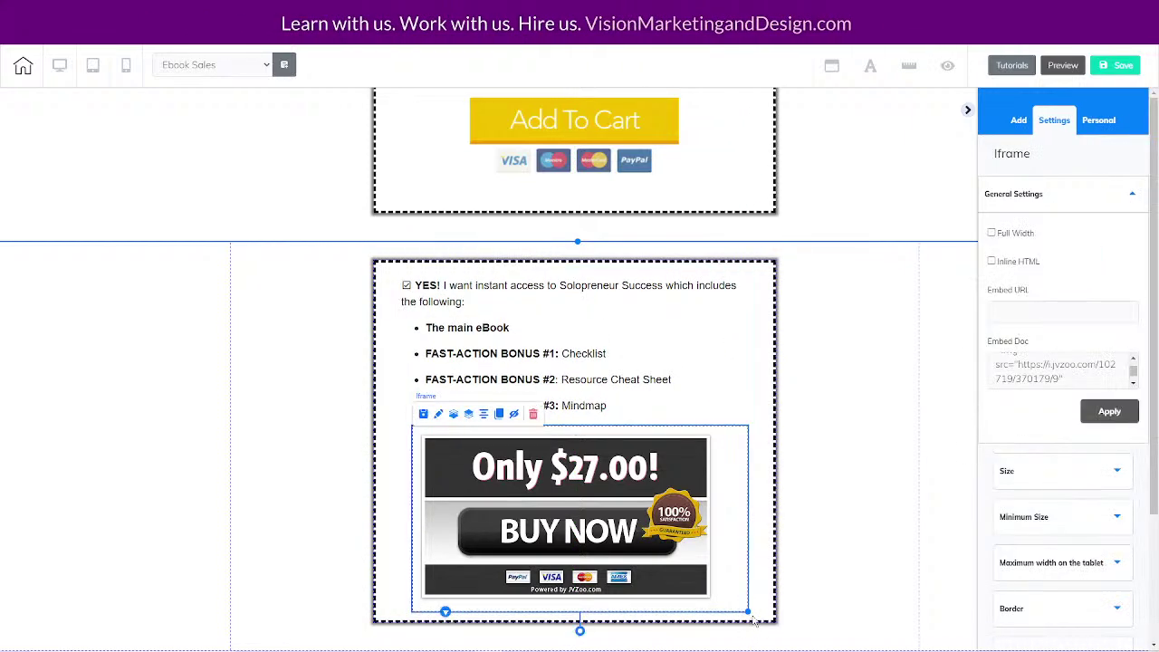
pyautogui.moveTo(747, 609); pyautogui.dragTo(719, 610)
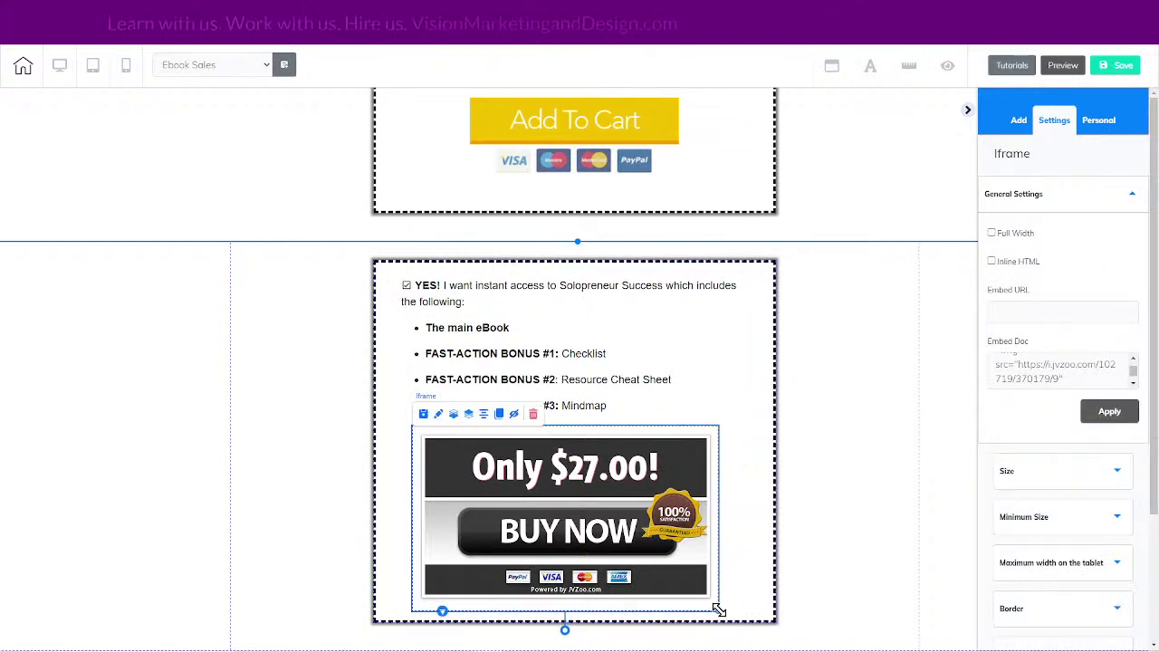
# Center the buy button iframe below the bonus list, stretch the order box slightly taller, and lower the iframe a little inside it.
pyautogui.moveTo(579, 562); pyautogui.dragTo(592, 567)
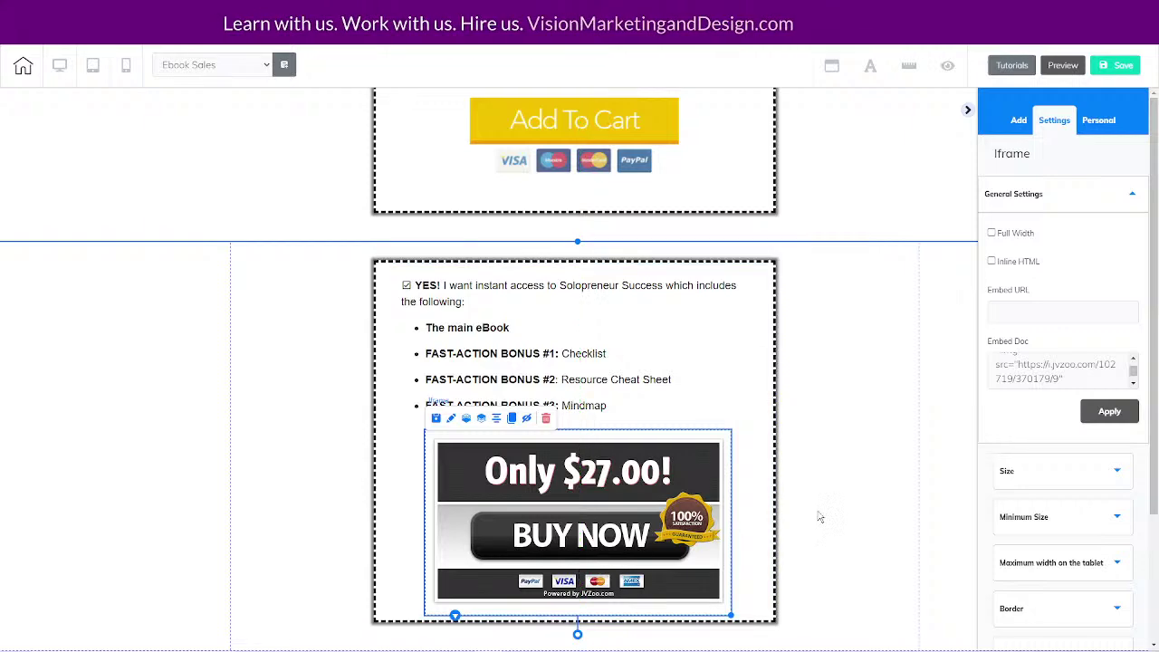
pyautogui.click(777, 617)
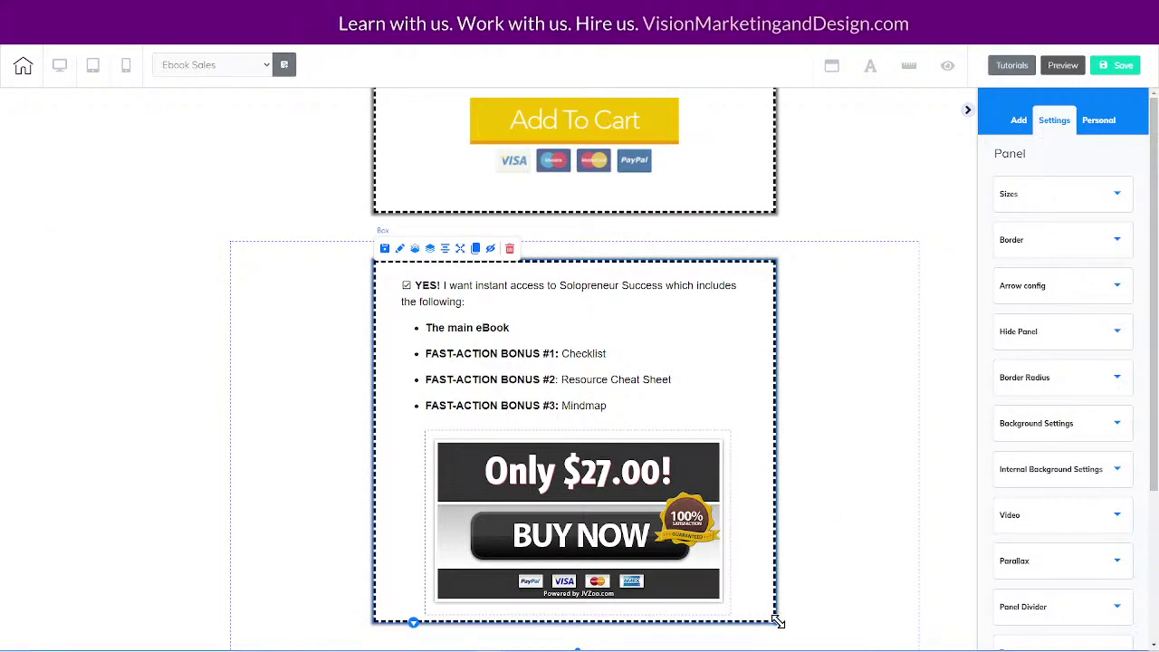
pyautogui.moveTo(776, 622); pyautogui.dragTo(778, 644)
pyautogui.scroll(-2, 843, 580)
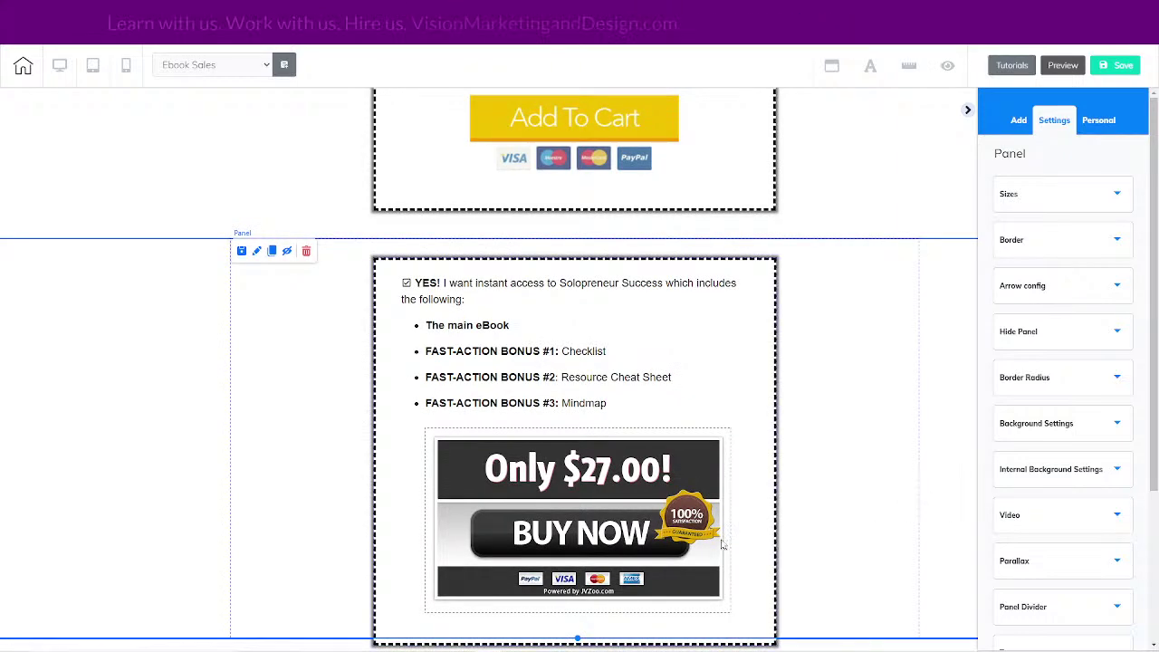
pyautogui.moveTo(589, 507); pyautogui.dragTo(590, 517)
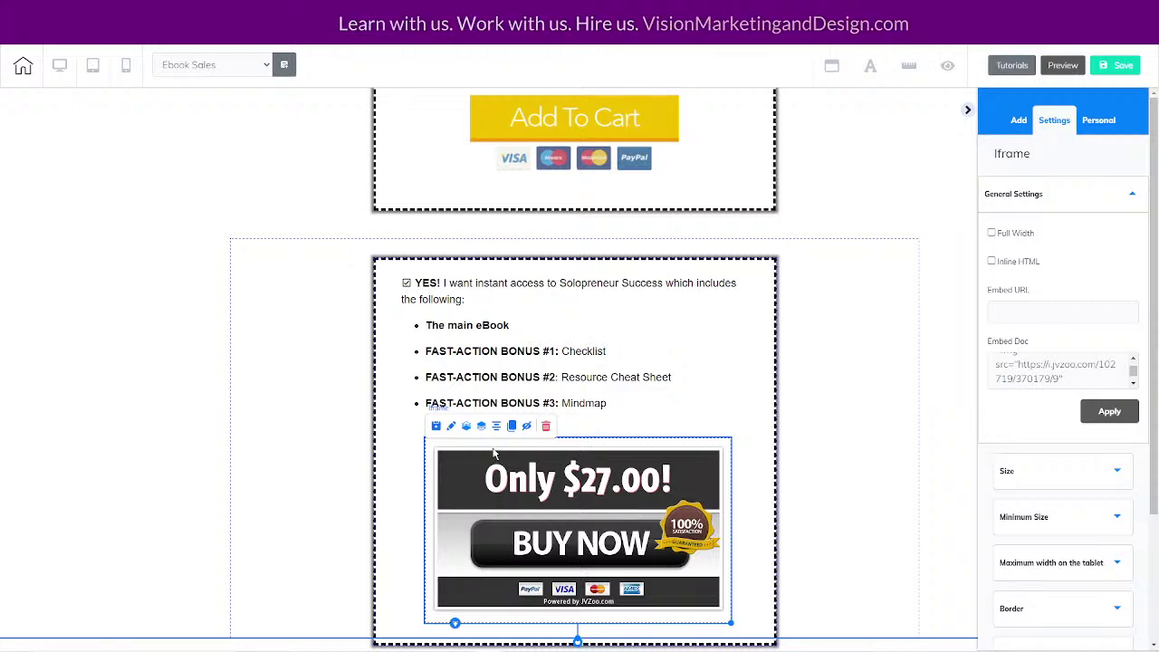
pyautogui.click(890, 404)
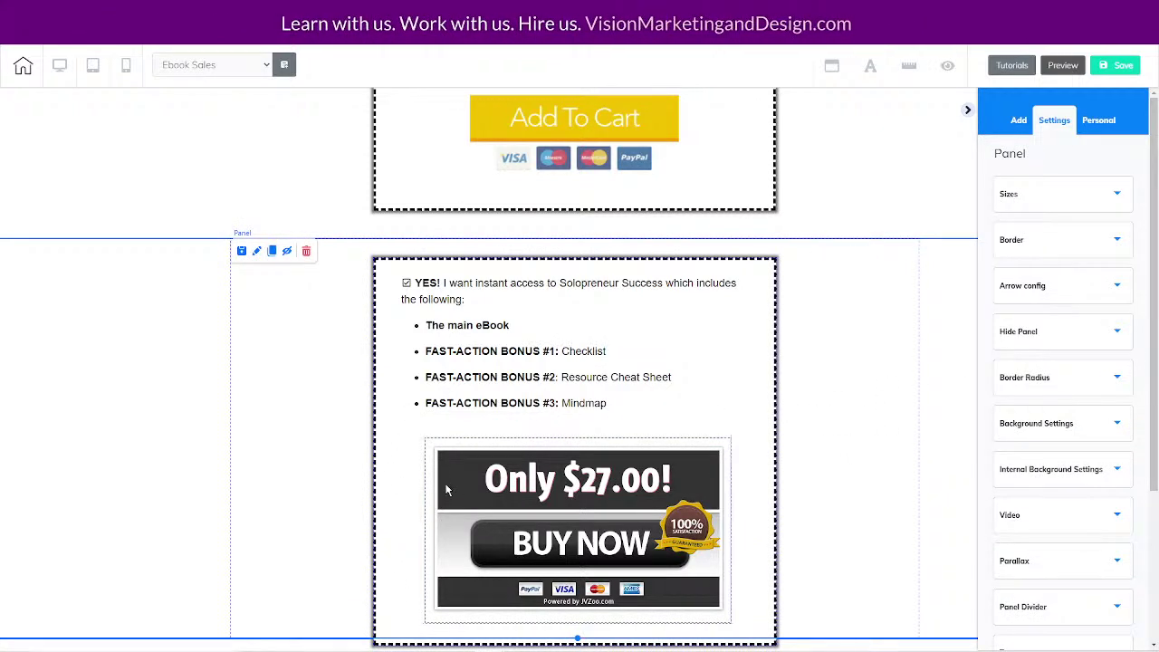
# Remove the buy button iframe's border by setting its size to 0, its shape to blank and its color to transparent.
pyautogui.click(584, 504)
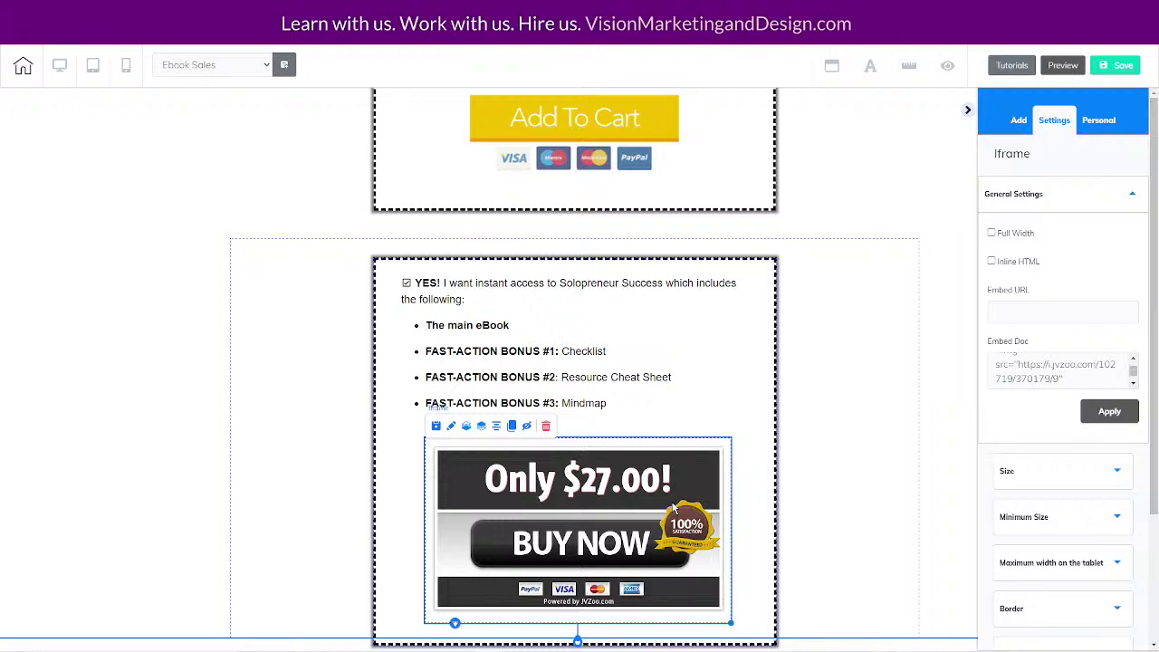
pyautogui.scroll(-1, 1070, 466)
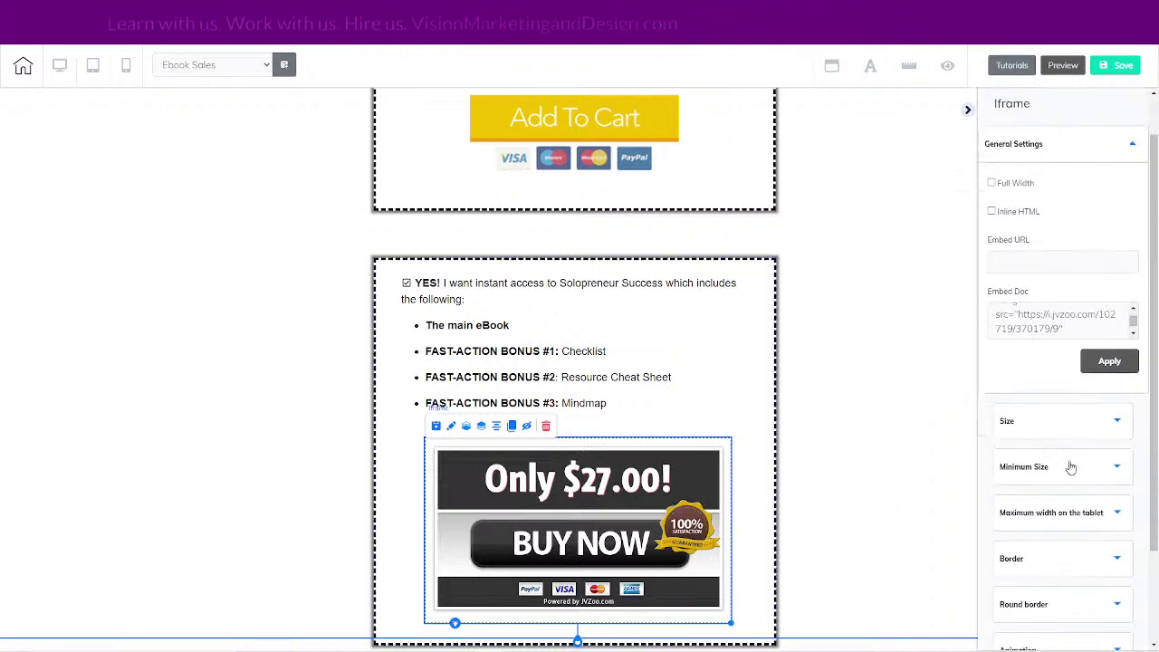
pyautogui.scroll(-3, 1070, 466)
pyautogui.click(1071, 437)
pyautogui.scroll(-4, 1078, 443)
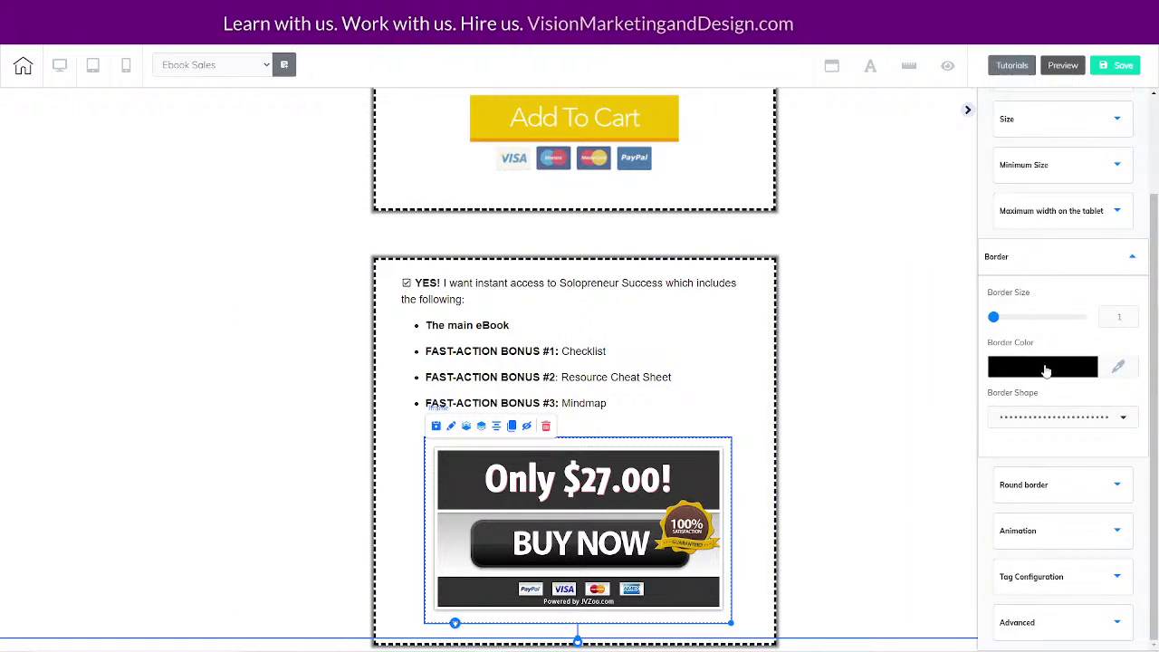
pyautogui.click(1126, 319)
pyautogui.click(1070, 418)
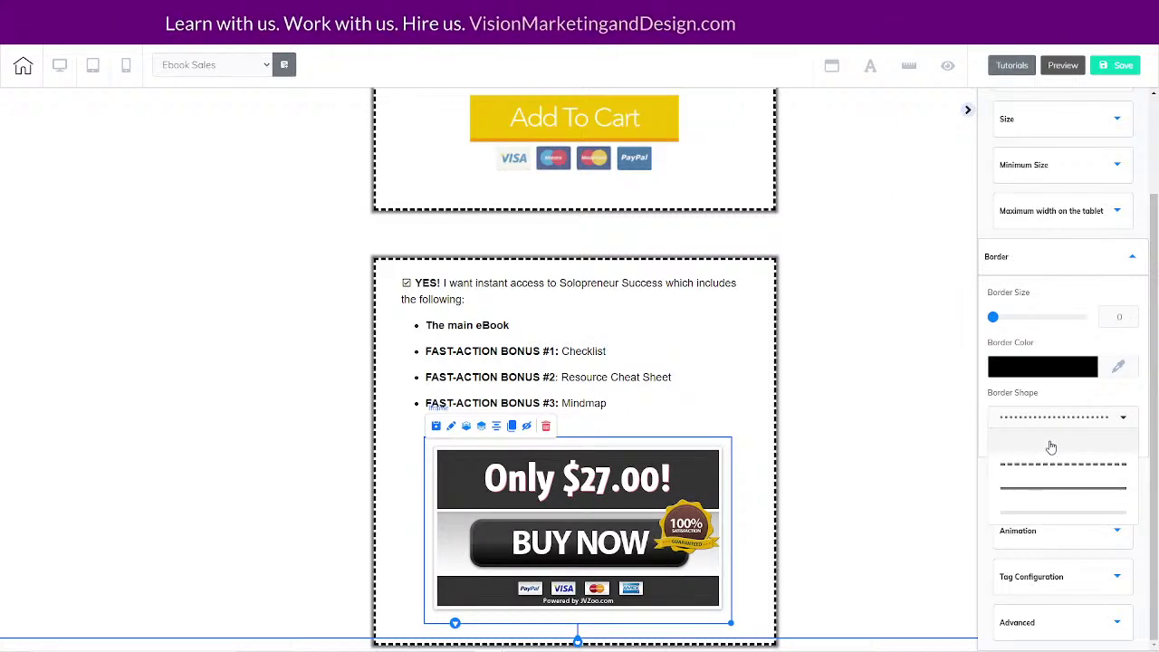
pyautogui.click(1055, 448)
pyautogui.click(1048, 369)
pyautogui.moveTo(1039, 505); pyautogui.dragTo(939, 528)
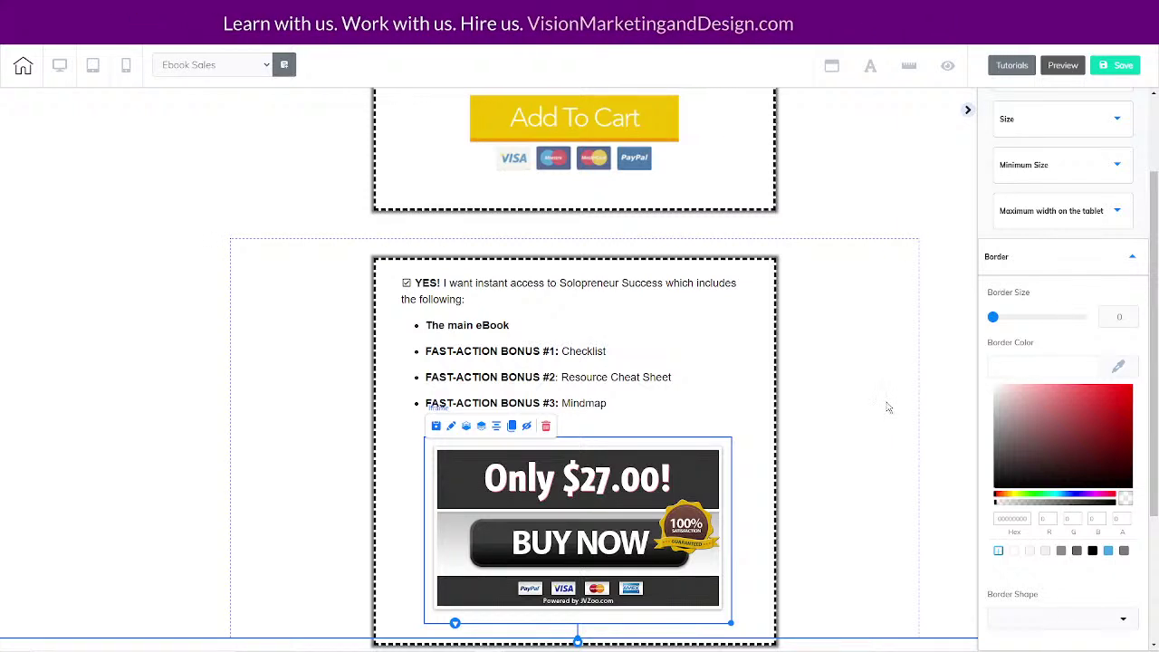
pyautogui.click(820, 428)
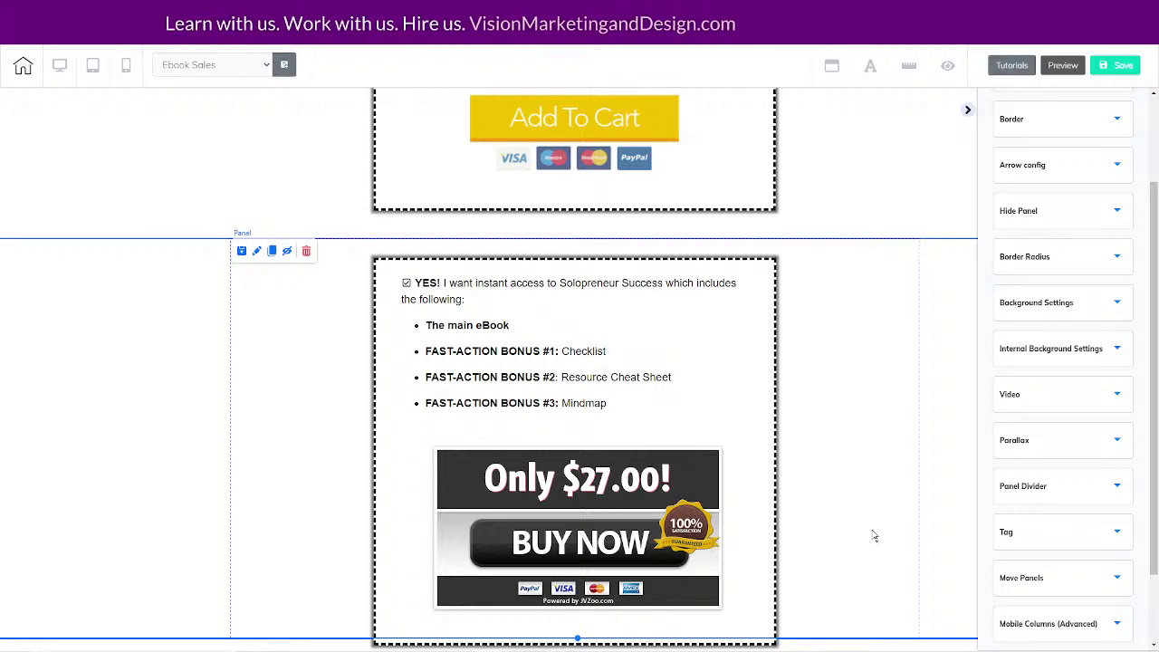
# Extend the panel's lower edge slightly and move the order box up a little within it, comparing it with the original order box.
pyautogui.moveTo(577, 635); pyautogui.dragTo(577, 642)
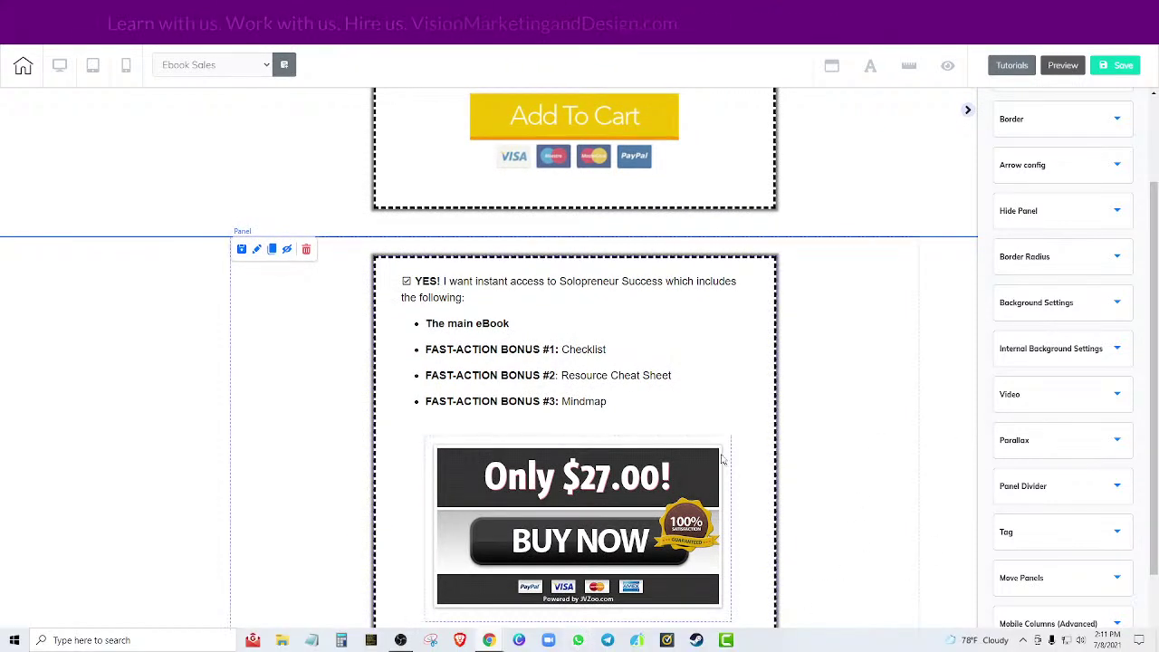
pyautogui.moveTo(768, 295); pyautogui.dragTo(767, 278)
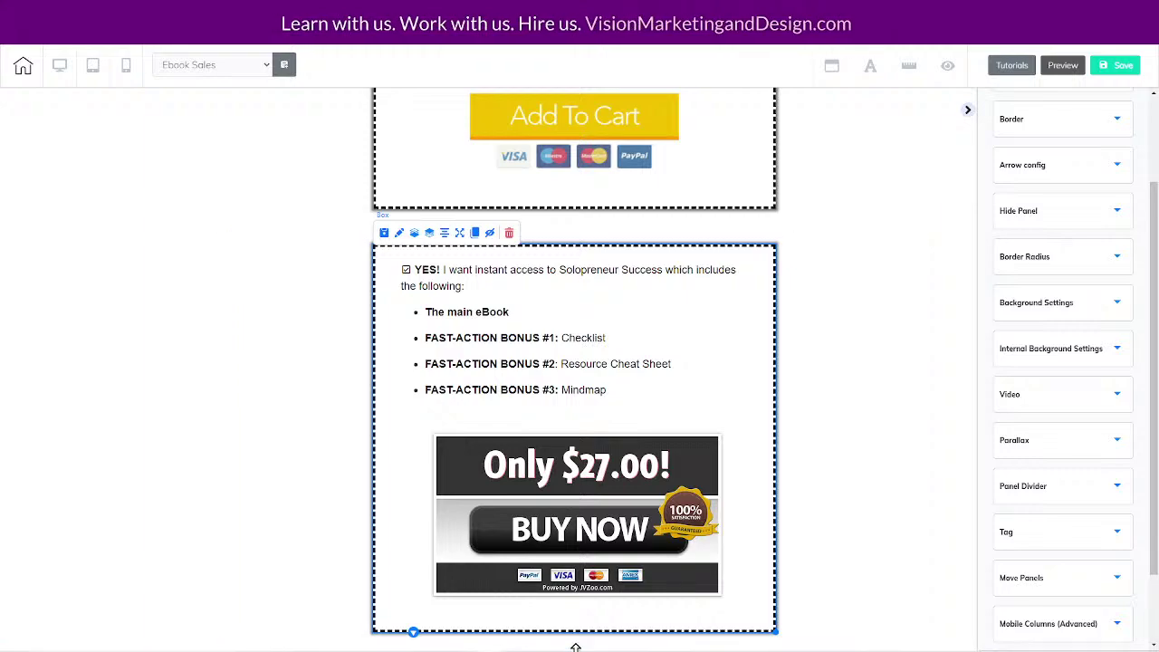
pyautogui.scroll(5, 887, 488)
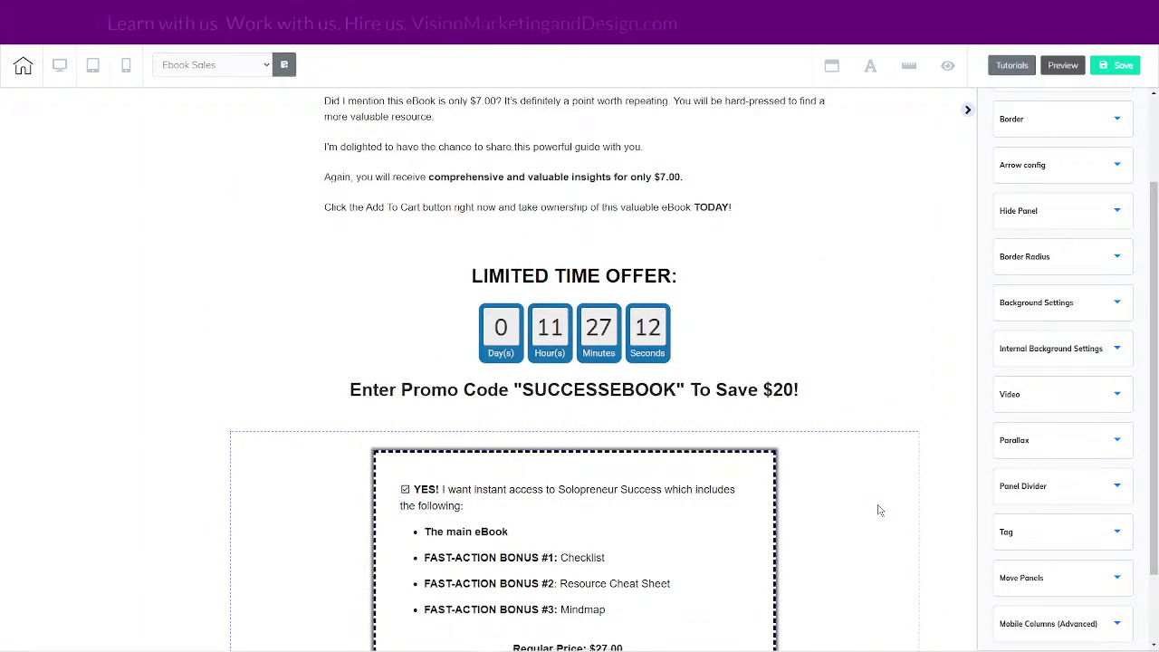
pyautogui.scroll(-4, 874, 512)
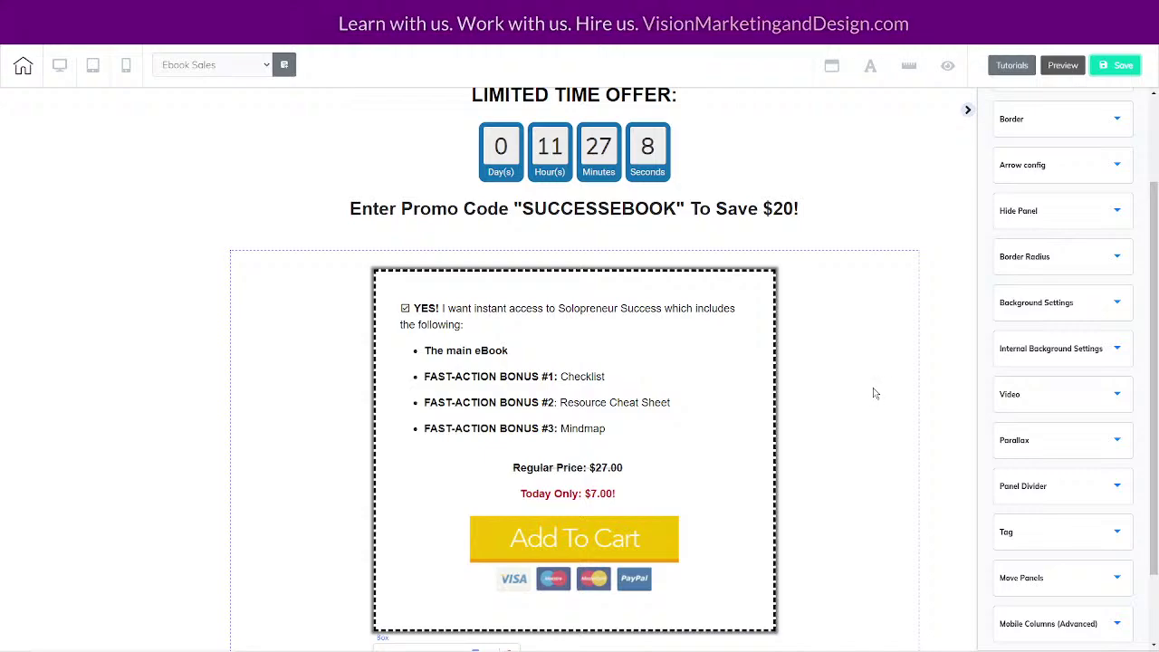
# Publish the Ebook Sales page and switch to the Video Sales page, saving the changes on leaving.
pyautogui.hotkey('ctrl', 's')
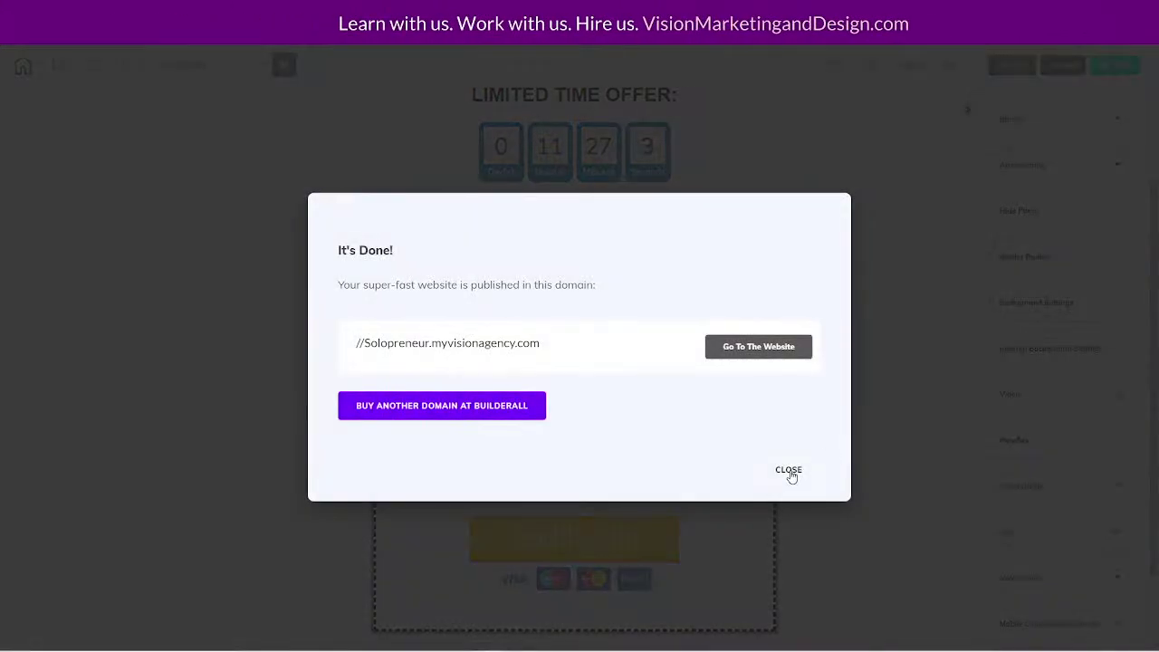
pyautogui.click(787, 472)
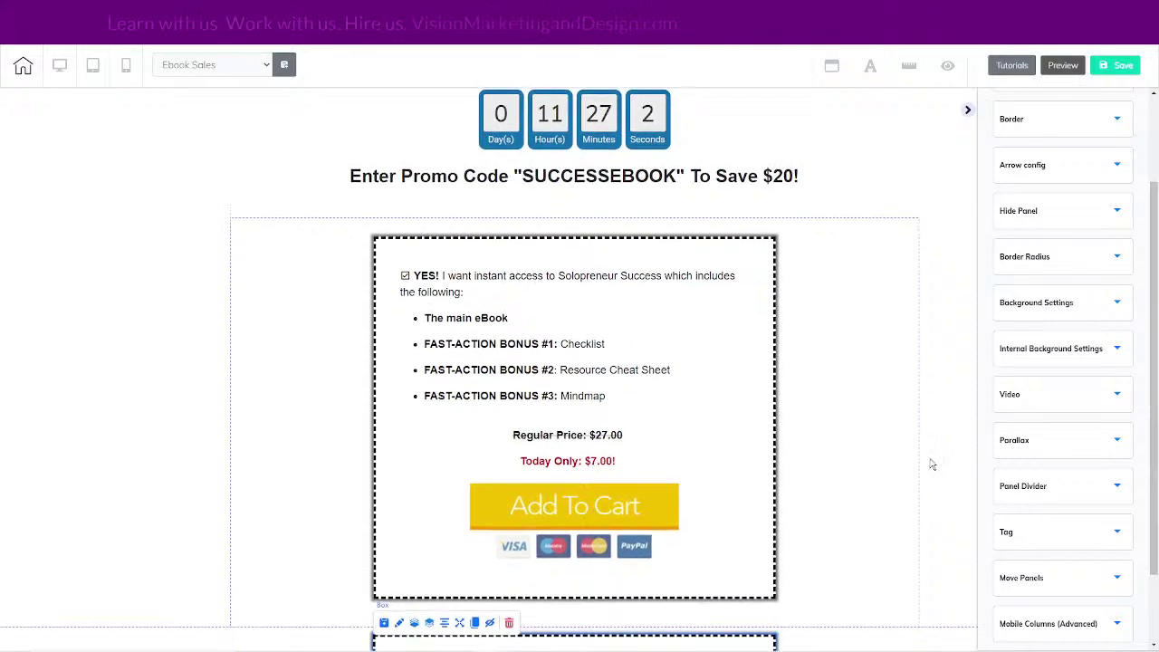
pyautogui.scroll(-4, 931, 464)
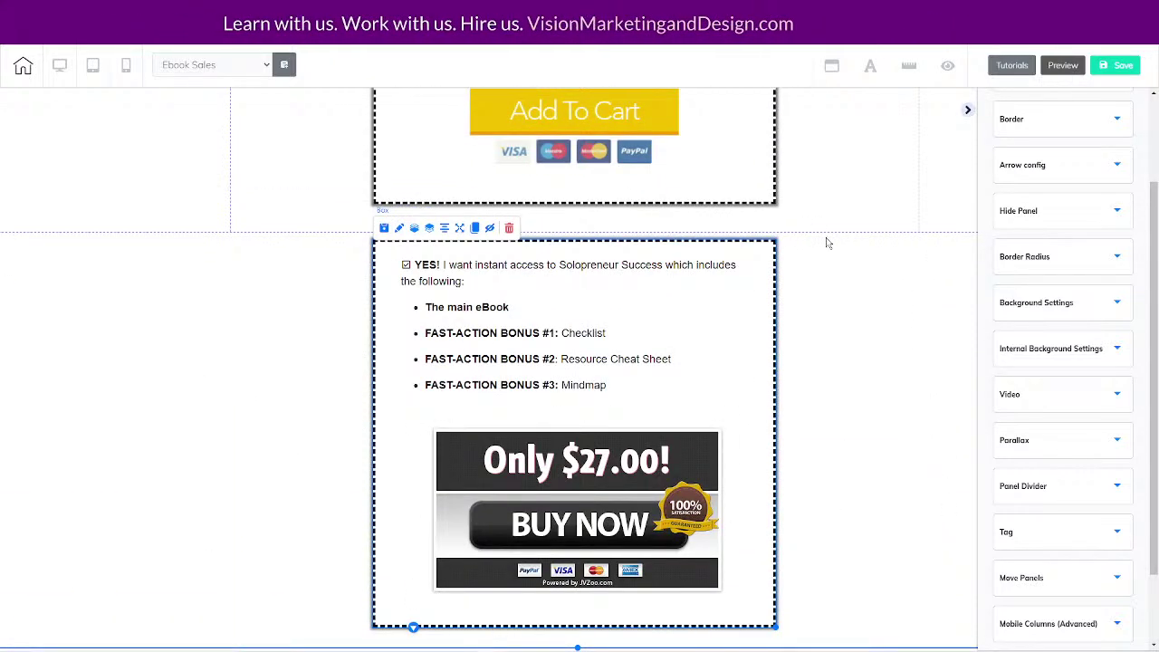
pyautogui.click(235, 66)
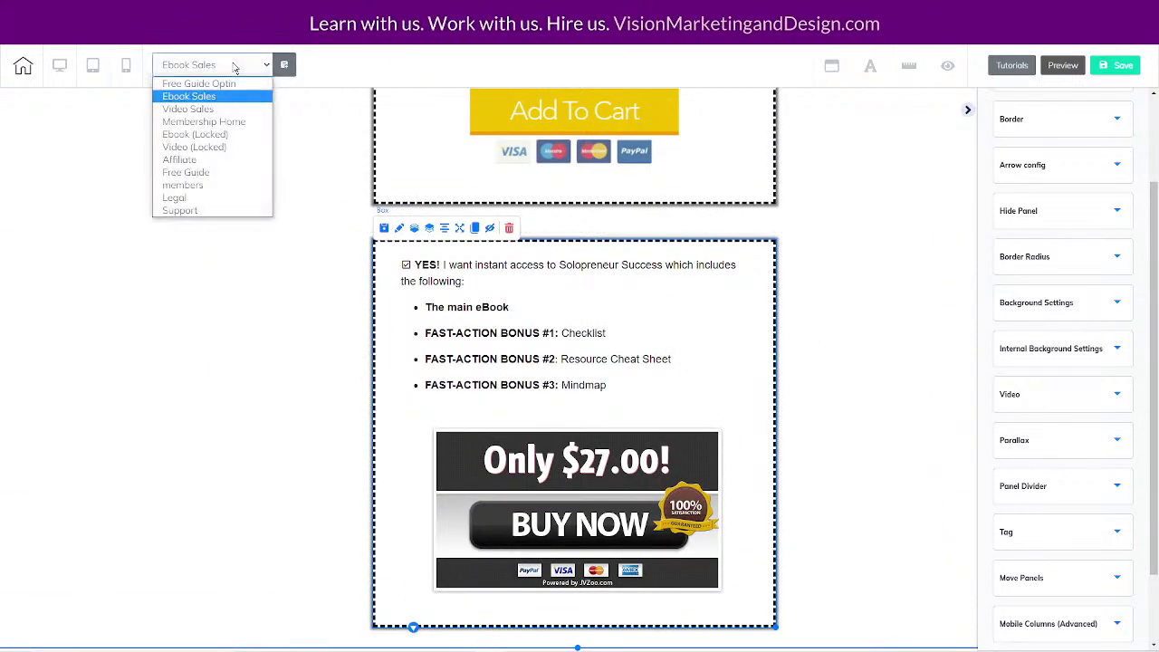
pyautogui.click(214, 109)
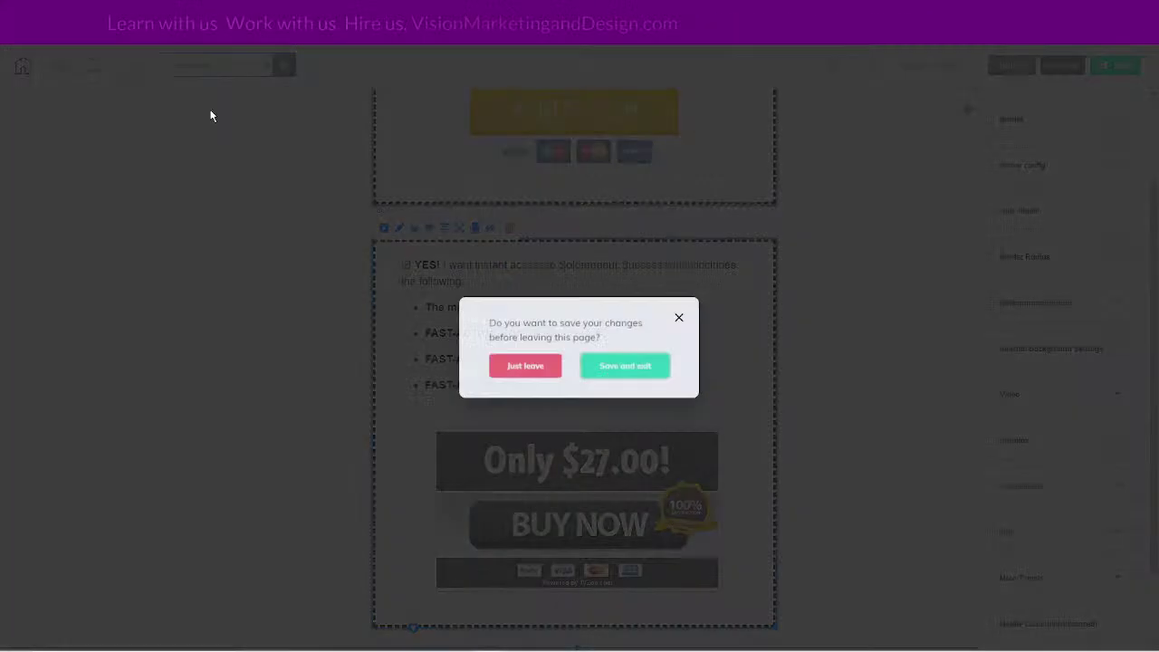
pyautogui.click(614, 364)
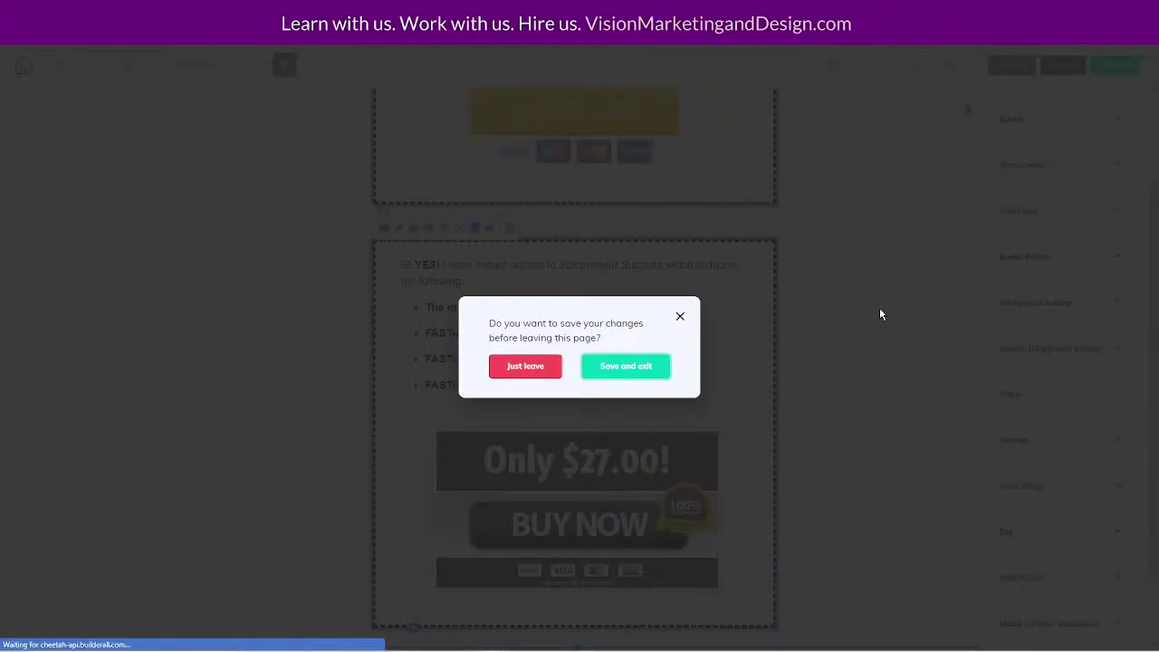
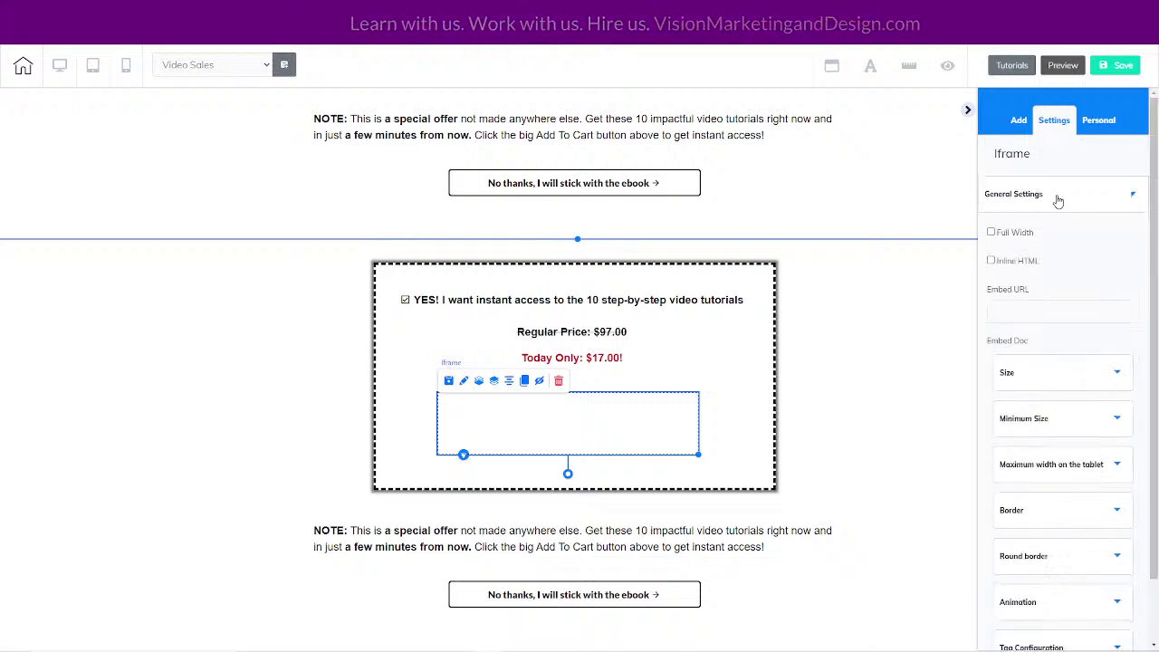
# Embed the copied JVZoo video course button code in the empty iframe, then enlarge the iframe and move it up into the order box.
pyautogui.click(1013, 367)
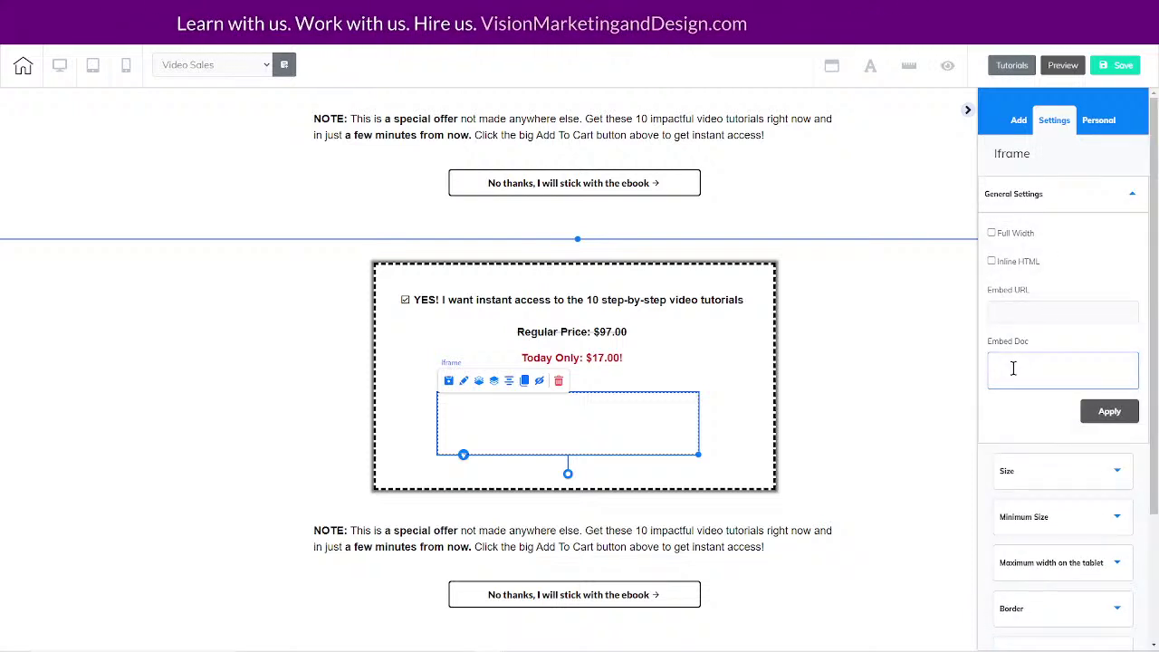
pyautogui.hotkey('ctrl', 'v')
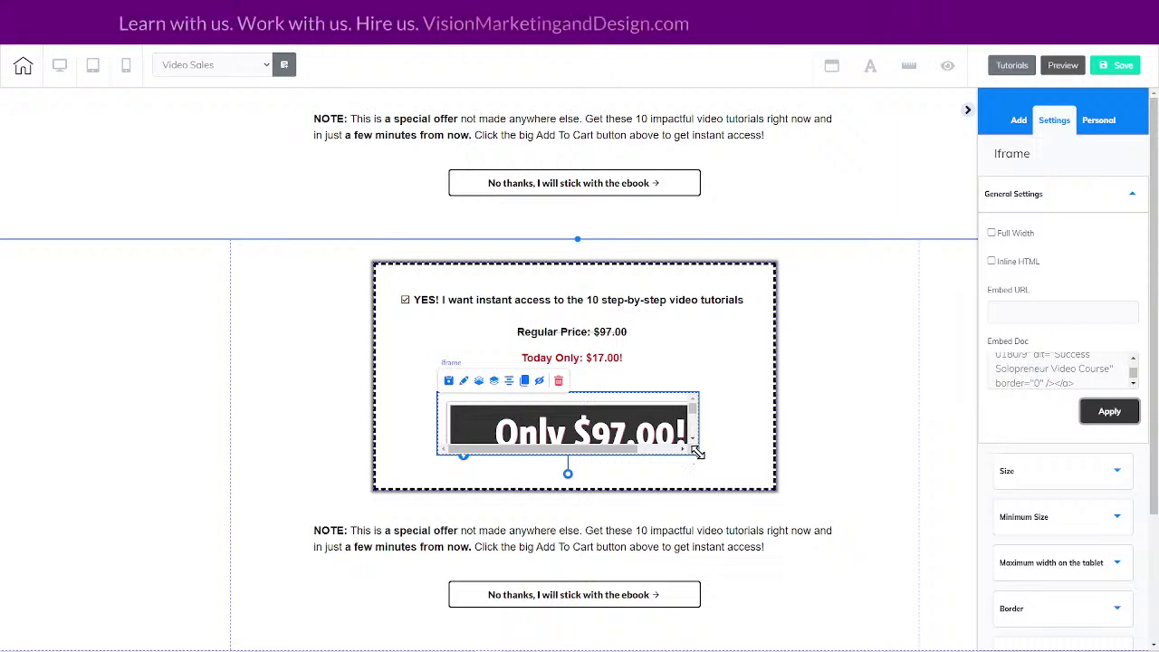
pyautogui.moveTo(698, 454); pyautogui.dragTo(748, 584)
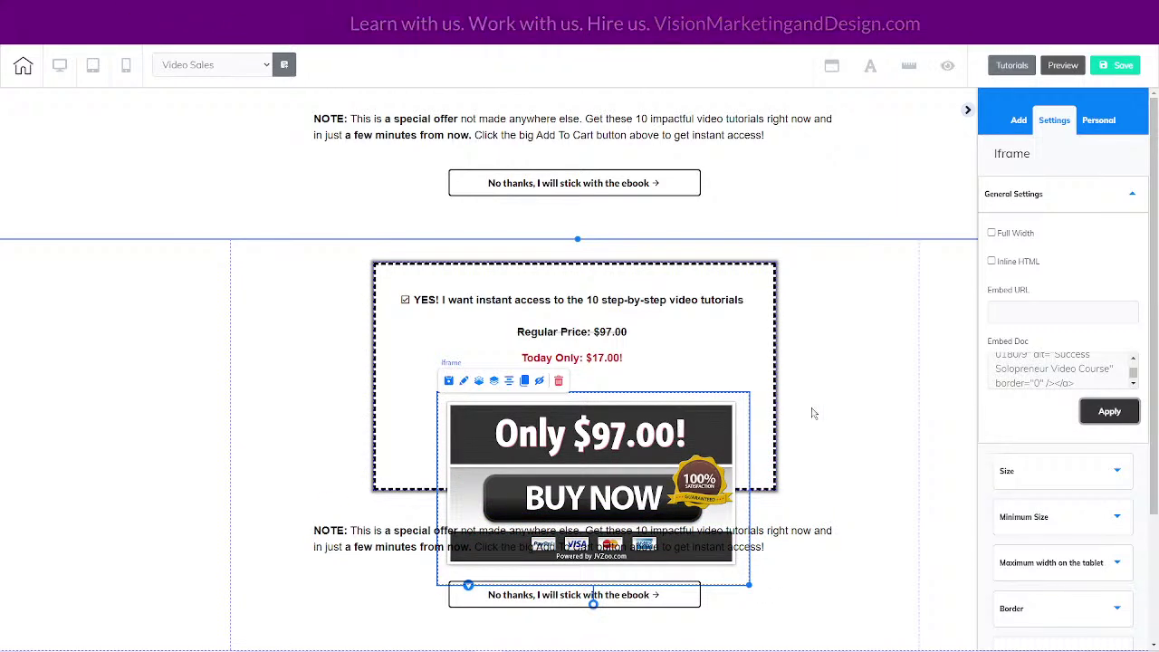
pyautogui.moveTo(623, 435); pyautogui.dragTo(586, 318)
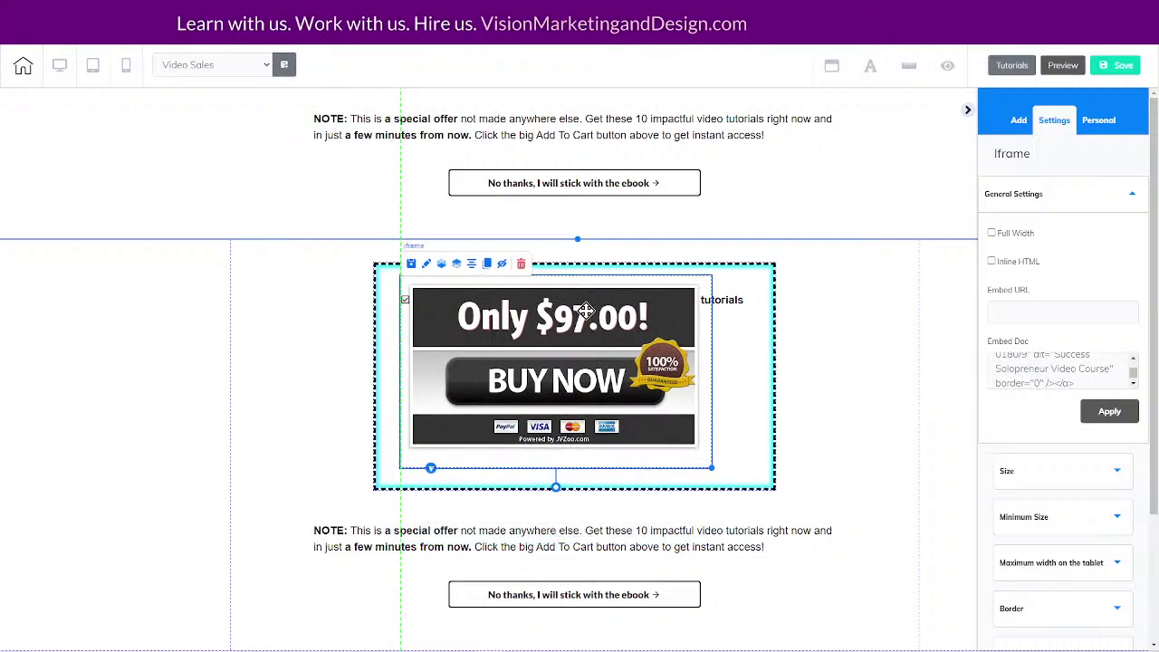
pyautogui.moveTo(710, 466)
pyautogui.mouseDown()
pyautogui.moveTo(670, 408)
pyautogui.moveTo(675, 462)
pyautogui.moveTo(721, 468)
pyautogui.moveTo(708, 477)
pyautogui.mouseUp()
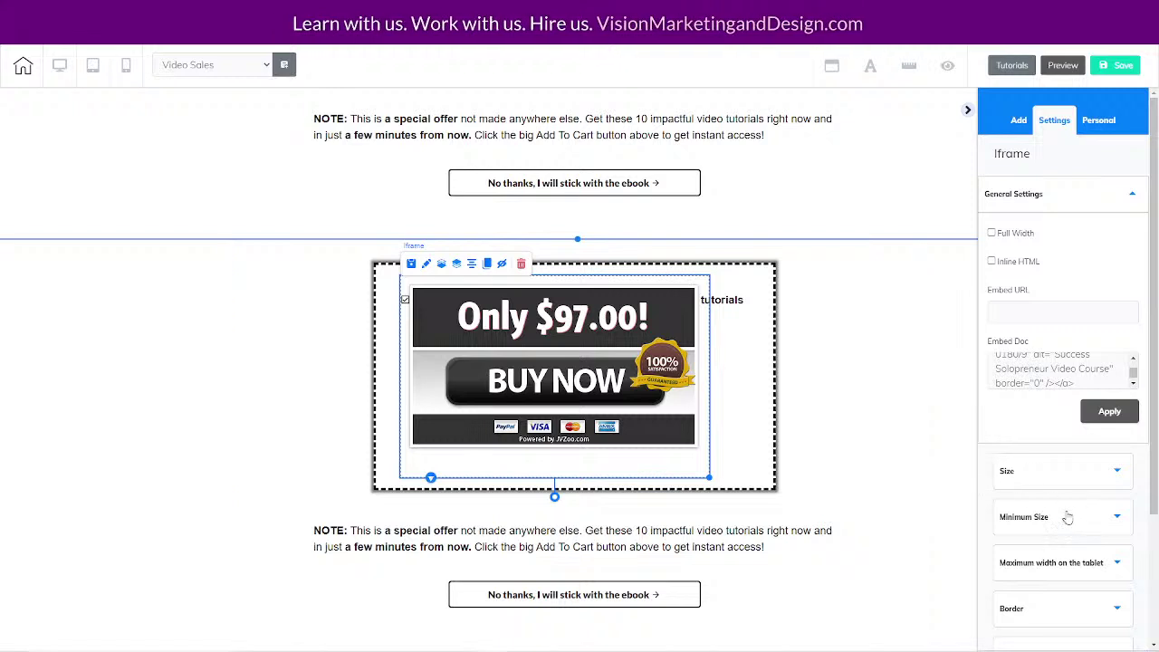
# Set the video course iframe's border size to 0 and shorten the iframe to just below the buy button.
pyautogui.scroll(-2, 1064, 494)
pyautogui.click(1064, 444)
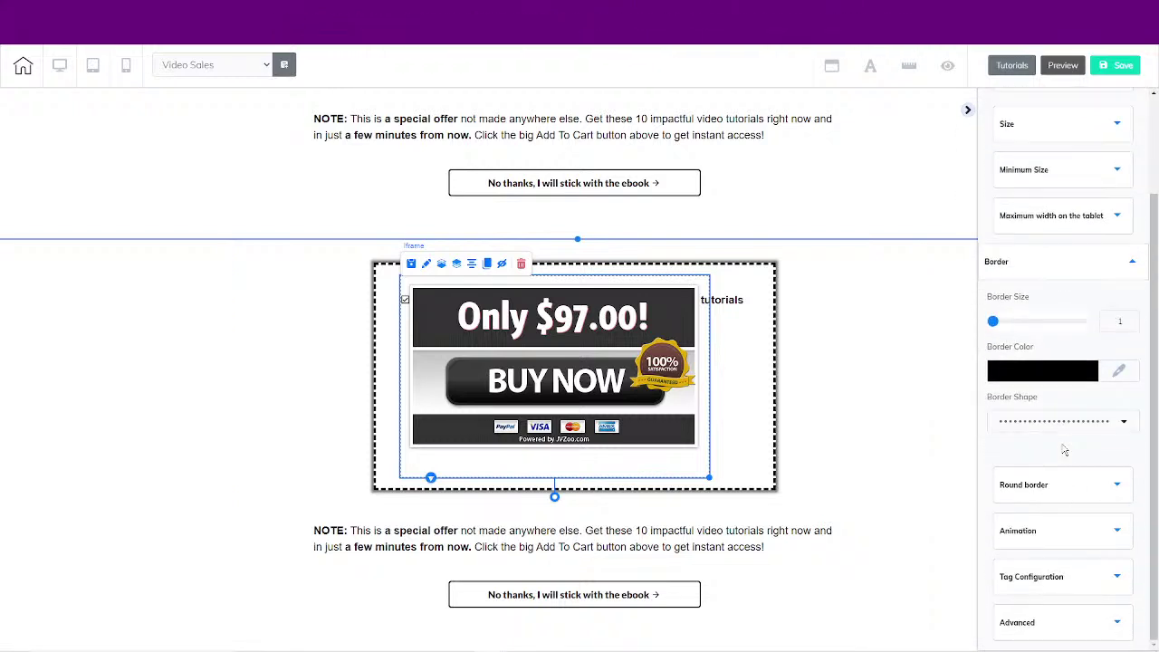
pyautogui.click(1126, 321)
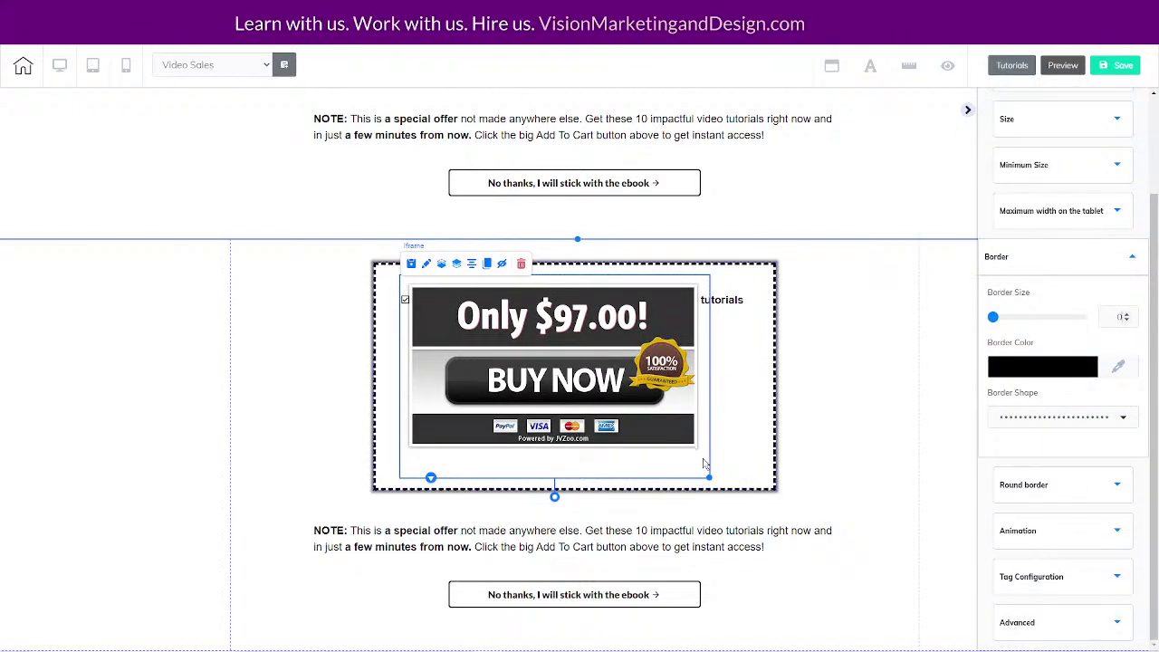
pyautogui.moveTo(706, 475); pyautogui.dragTo(707, 456)
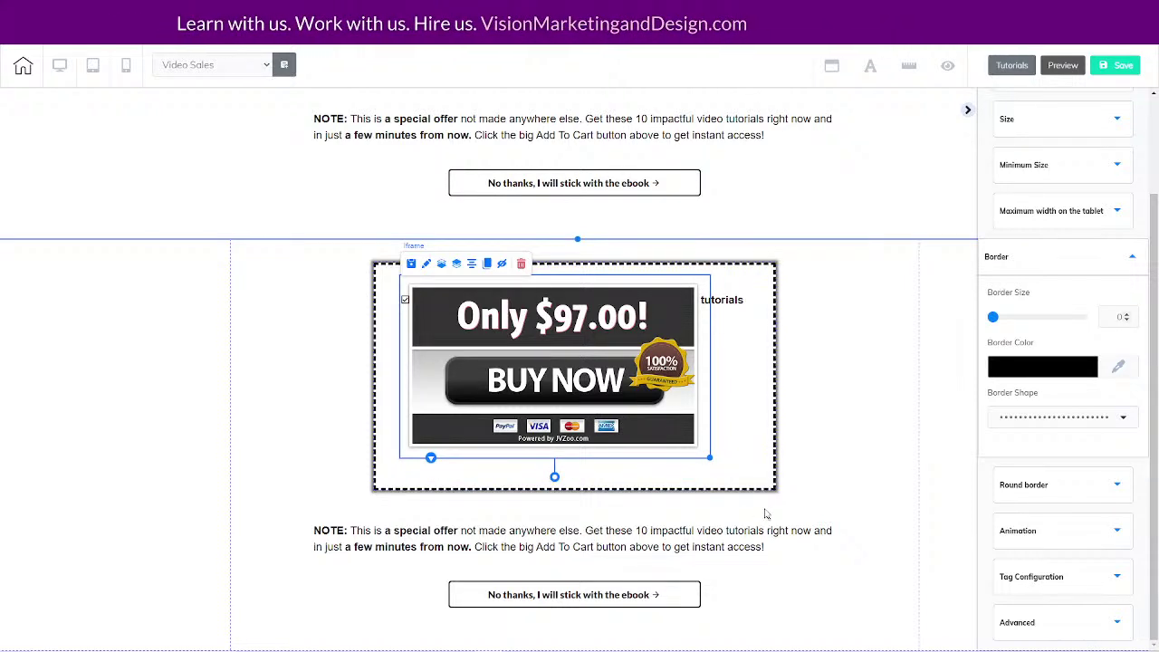
# Increase the height of the panel containing the video course order box to 755.
pyautogui.click(902, 368)
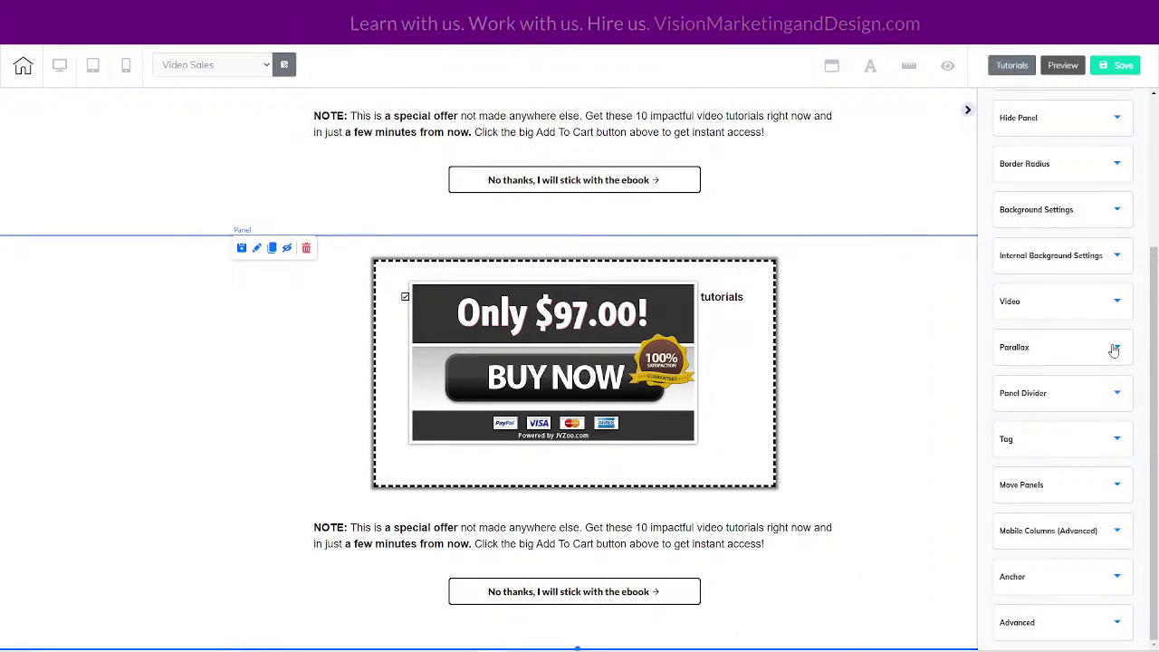
pyautogui.scroll(3, 1113, 349)
pyautogui.click(994, 197)
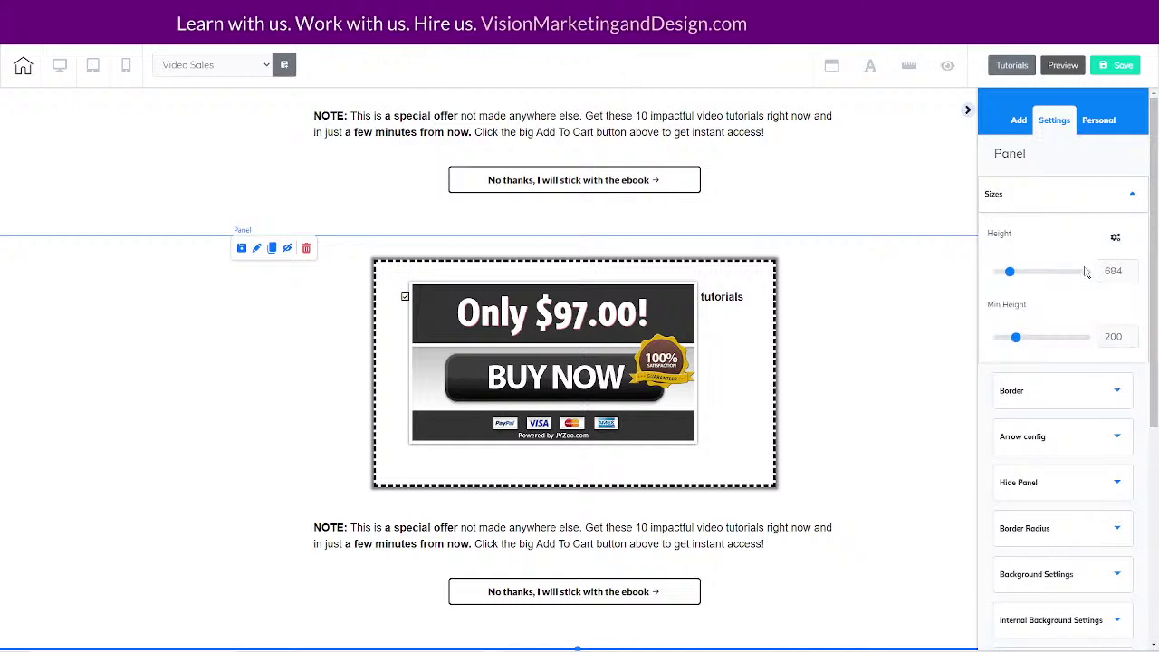
pyautogui.click(1132, 267)
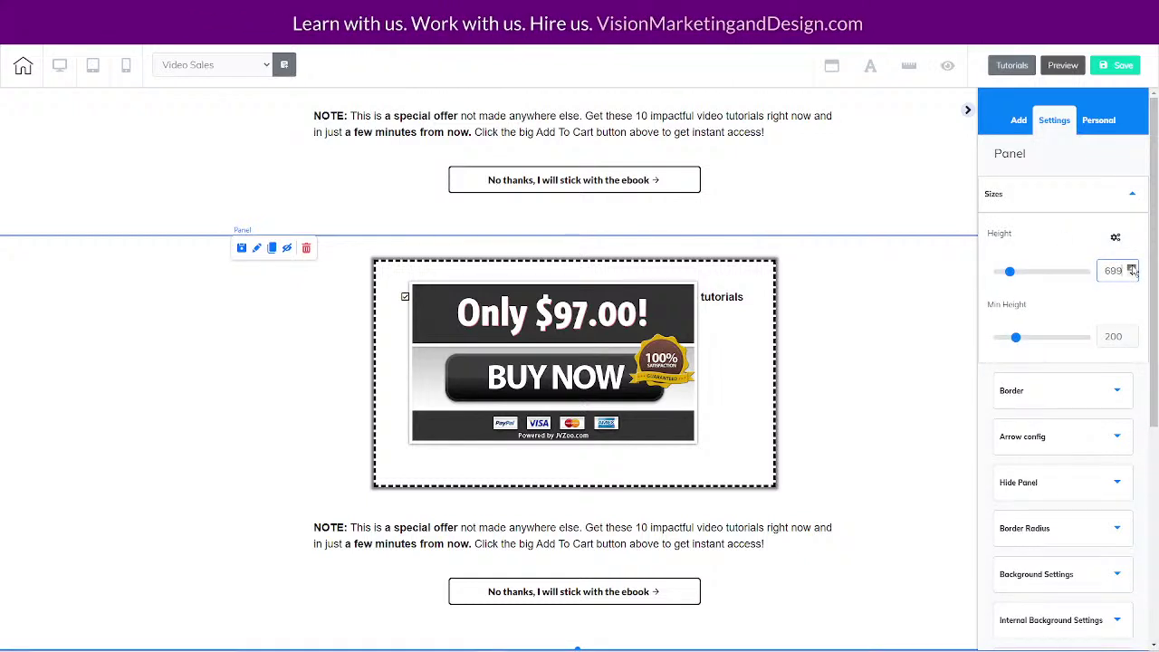
pyautogui.click(1131, 268)
pyautogui.click(1132, 268)
pyautogui.click(1131, 268)
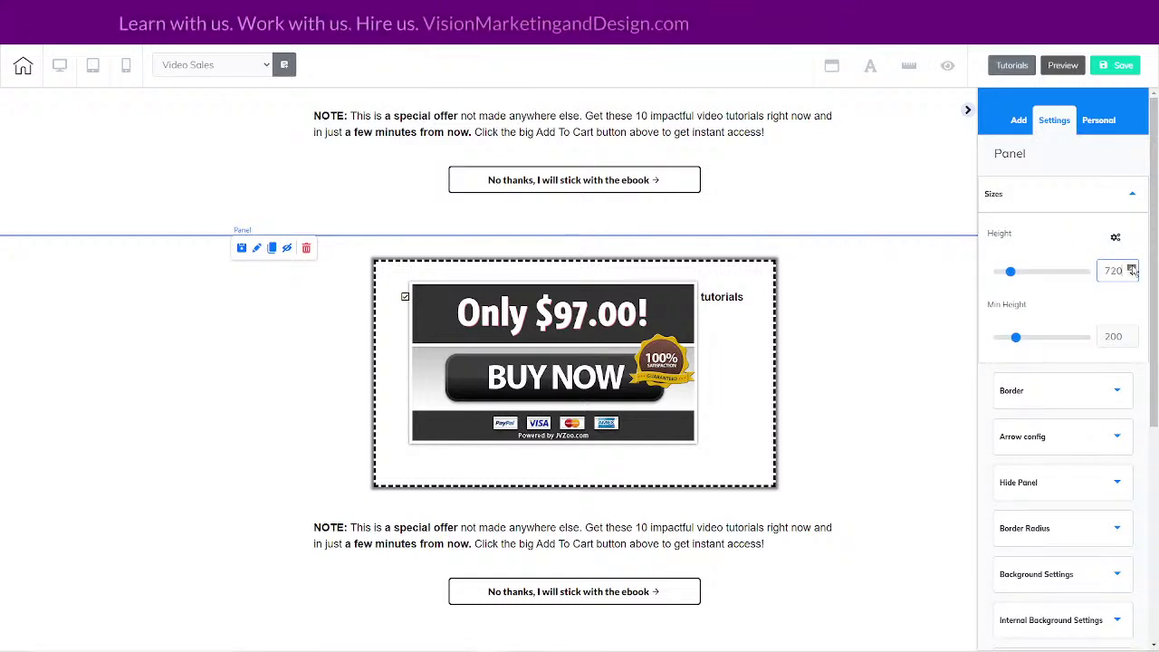
pyautogui.click(1131, 269)
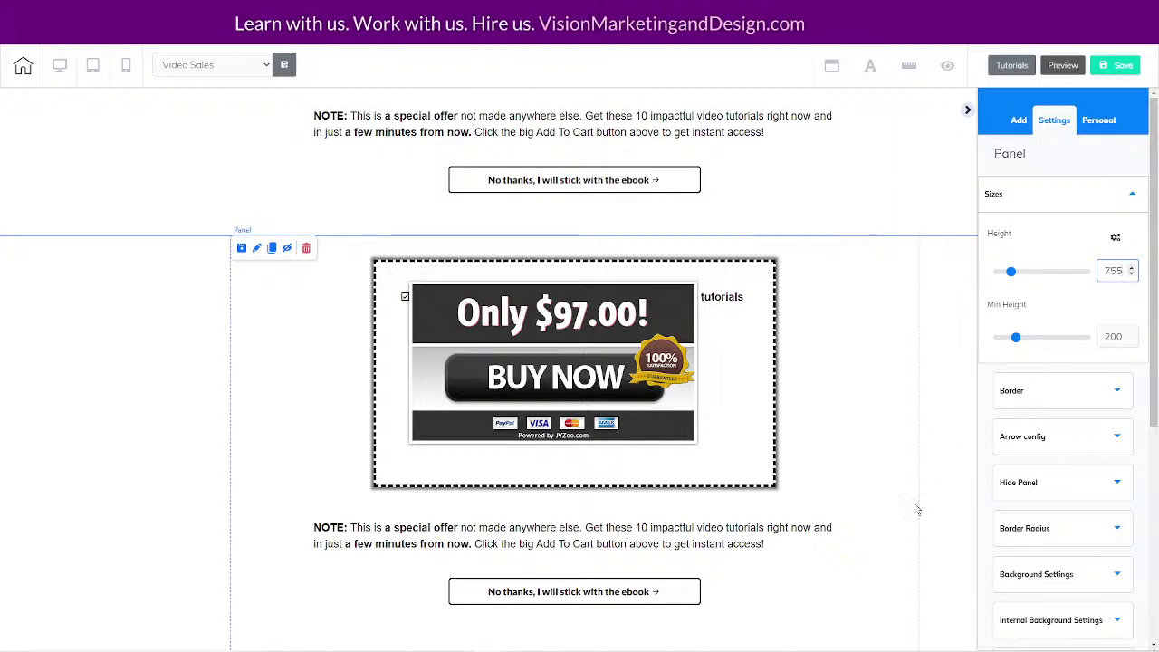
# Move the lower "No thanks, I will stick with the ebook" button and the NOTE text down to free space below the order box.
pyautogui.scroll(-1, 914, 507)
pyautogui.moveTo(552, 554); pyautogui.dragTo(560, 616)
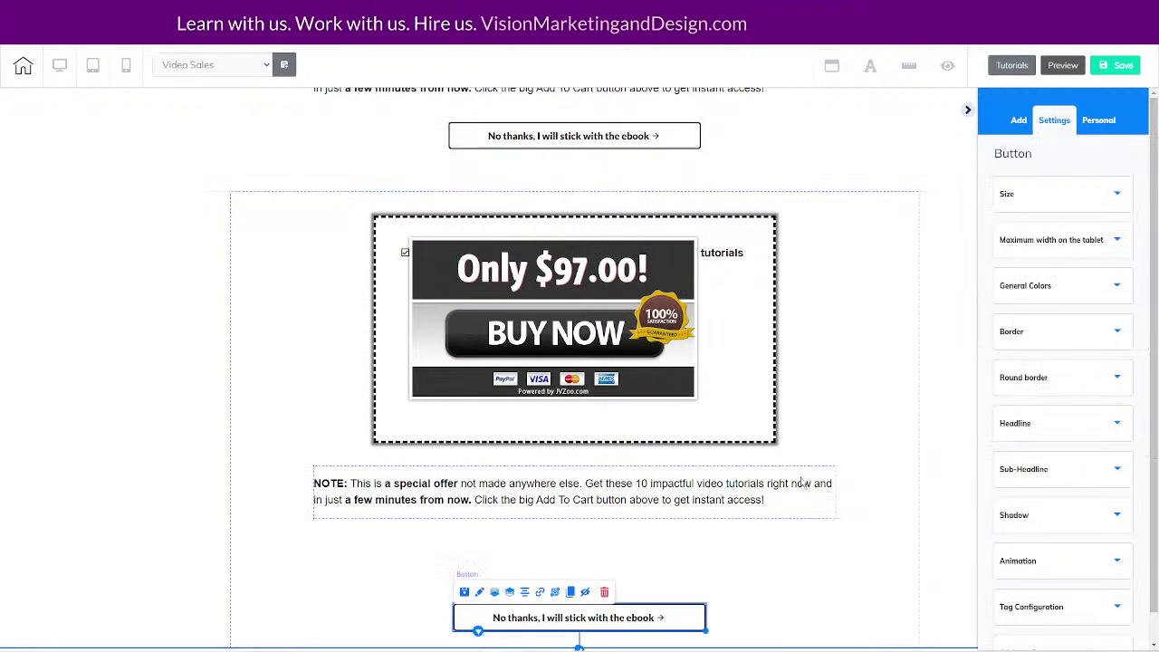
pyautogui.moveTo(805, 486); pyautogui.dragTo(811, 553)
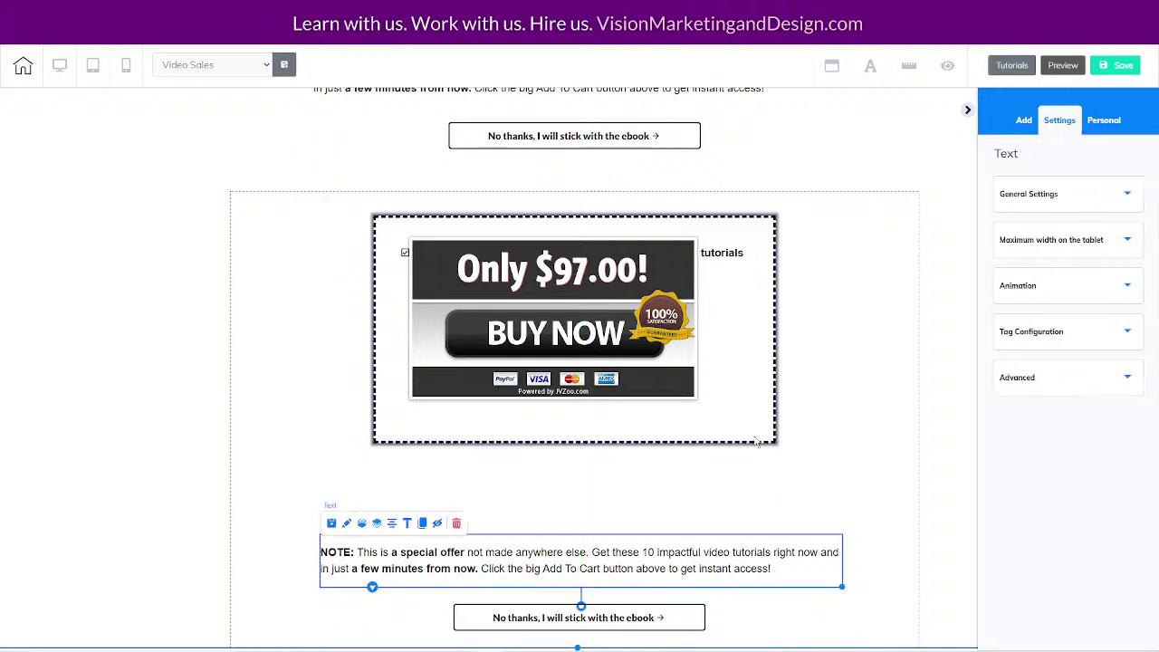
# Extend the dashed order box downward, move the buy button iframe below the price lines, and nudge the NOTE text just below the box.
pyautogui.click(768, 433)
pyautogui.moveTo(775, 440); pyautogui.dragTo(773, 536)
pyautogui.moveTo(621, 380); pyautogui.dragTo(639, 494)
pyautogui.click(641, 362)
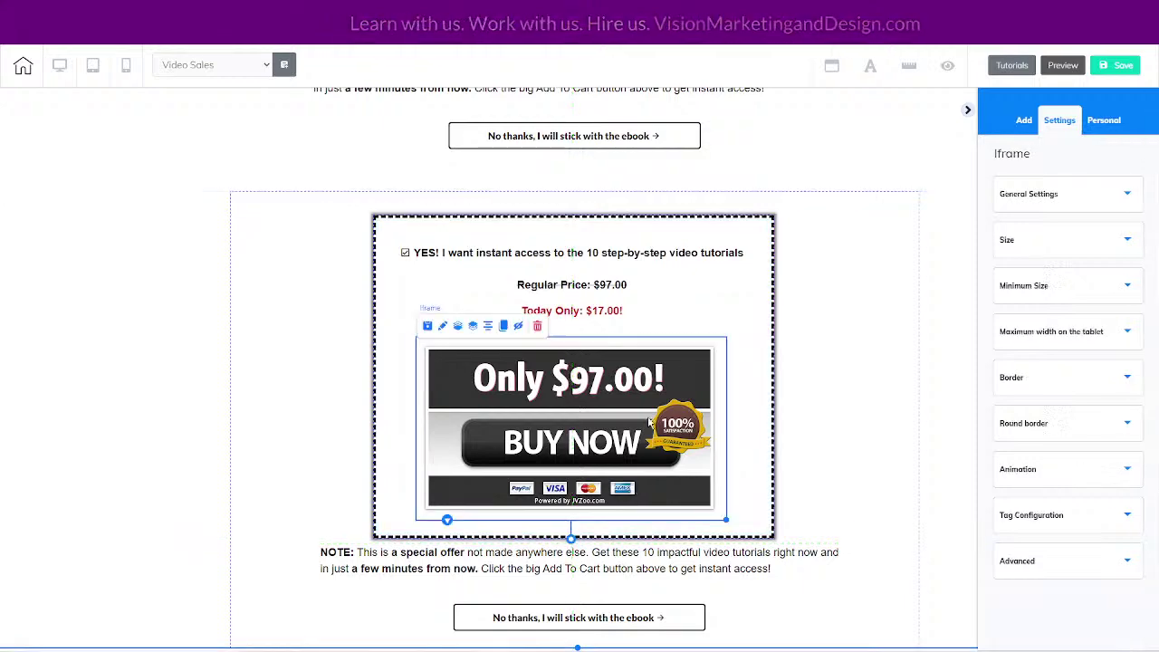
pyautogui.moveTo(617, 554); pyautogui.dragTo(615, 563)
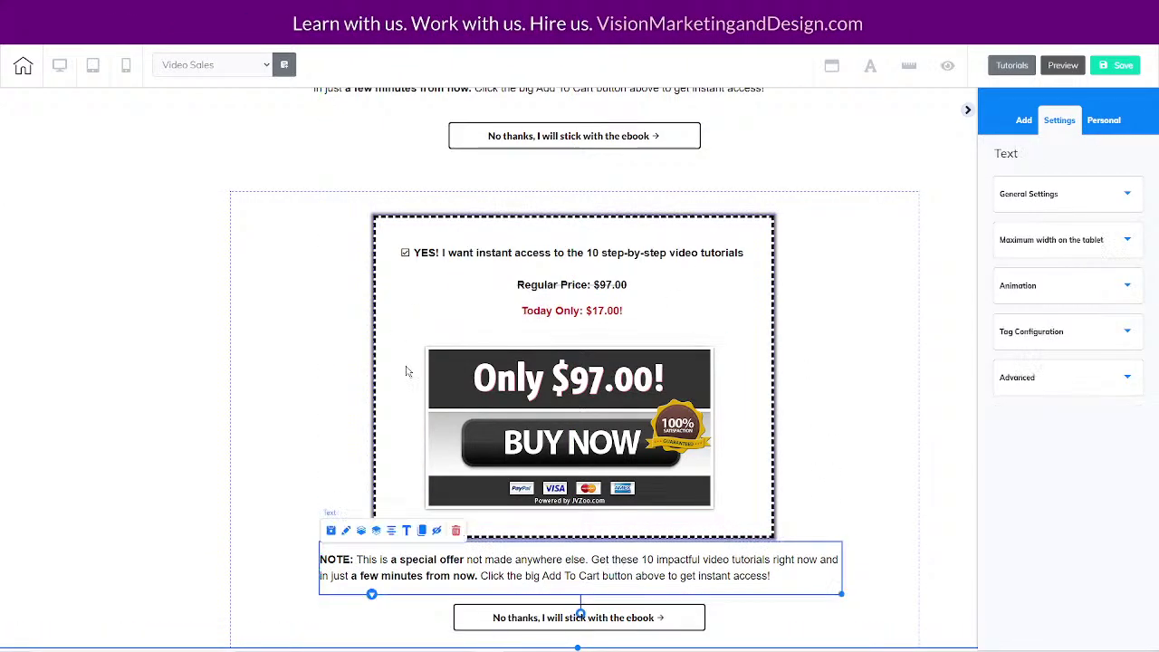
# Center the buy button iframe, the NOTE text and the lower "No thanks" button horizontally.
pyautogui.click(481, 384)
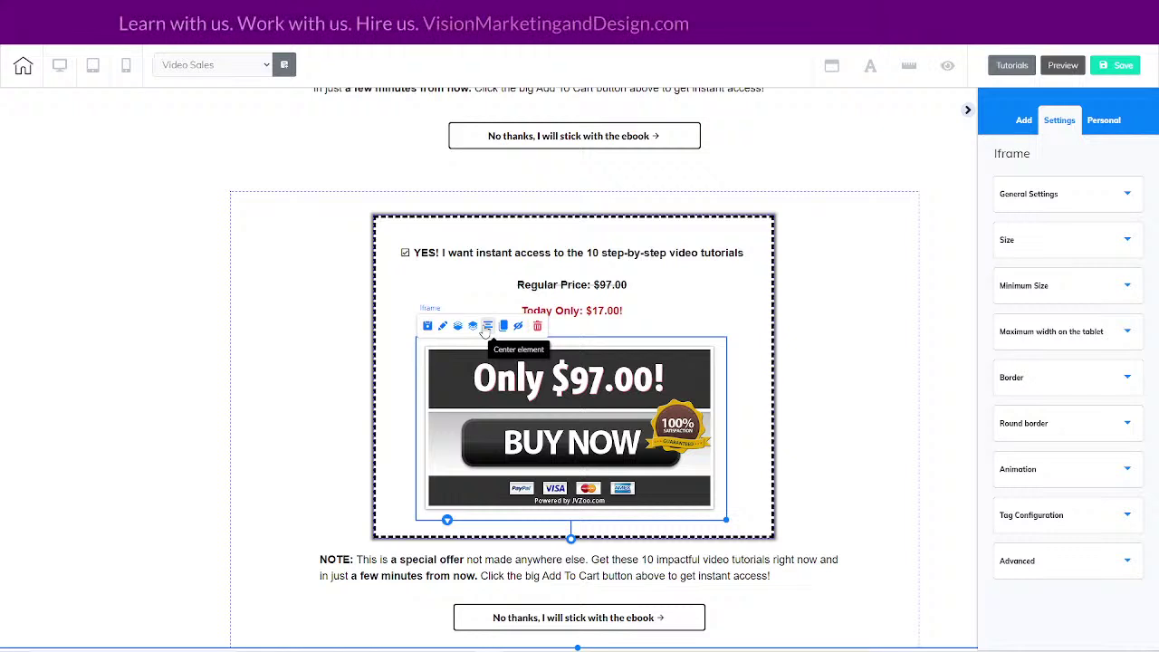
pyautogui.click(485, 331)
pyautogui.click(452, 558)
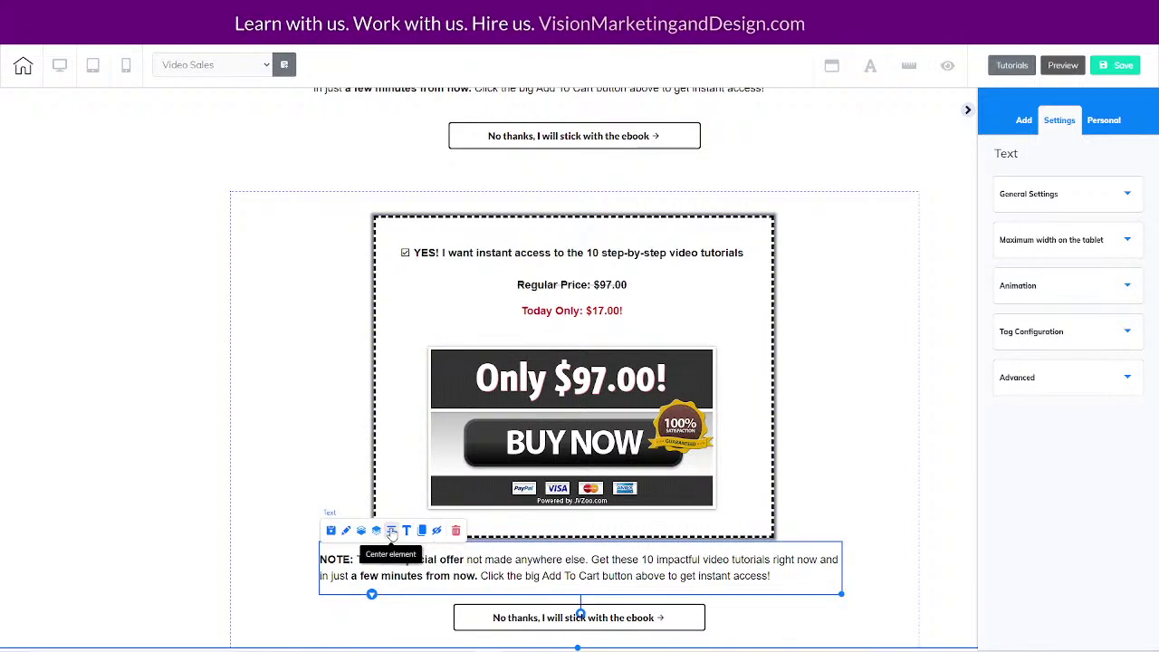
pyautogui.click(391, 530)
pyautogui.click(593, 623)
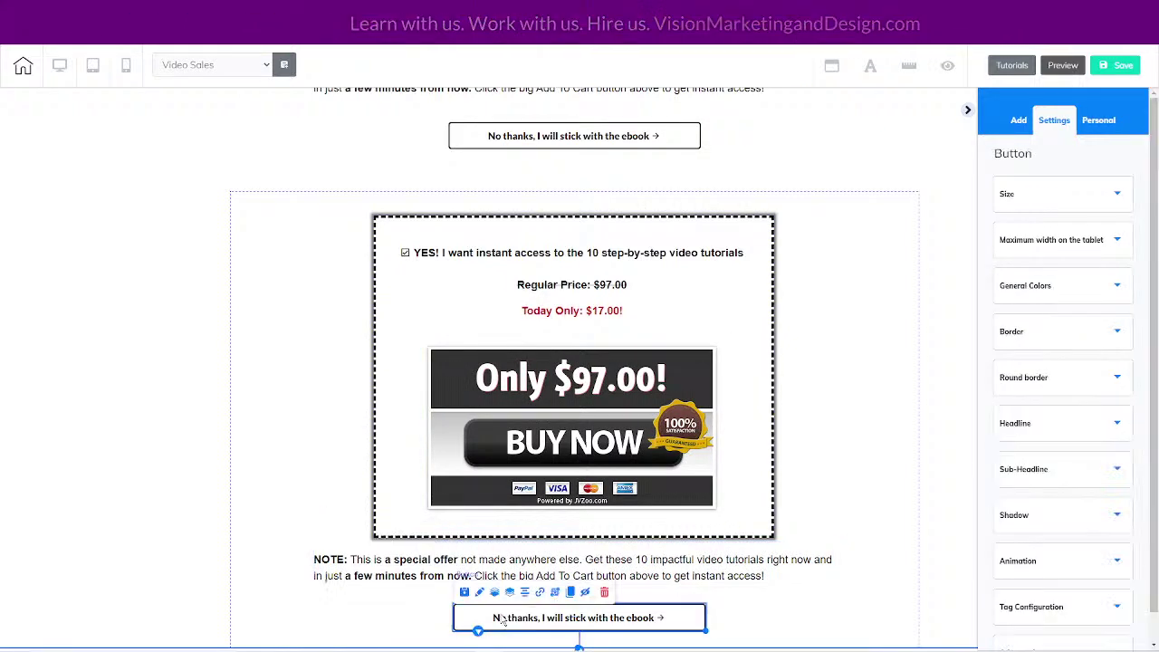
pyautogui.click(520, 591)
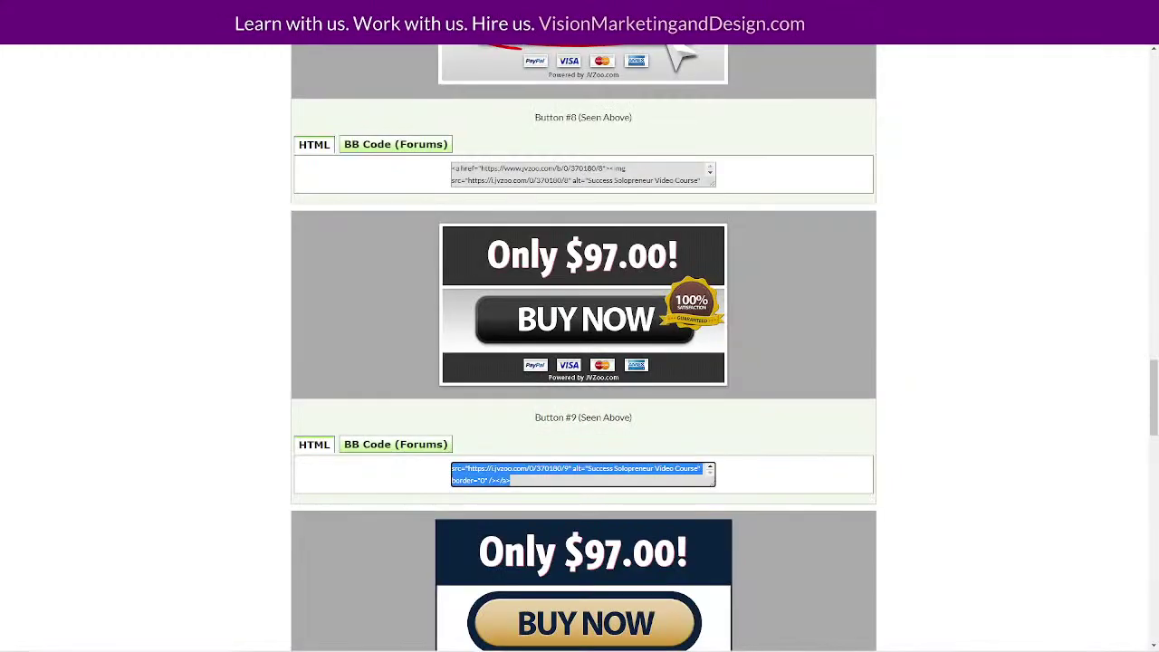
# Switch to JVZoo's buy button page and copy the No Thanks / Downsell Link HTML code for the Success Solopreneur Video Course.
pyautogui.scroll(20, 1024, 393)
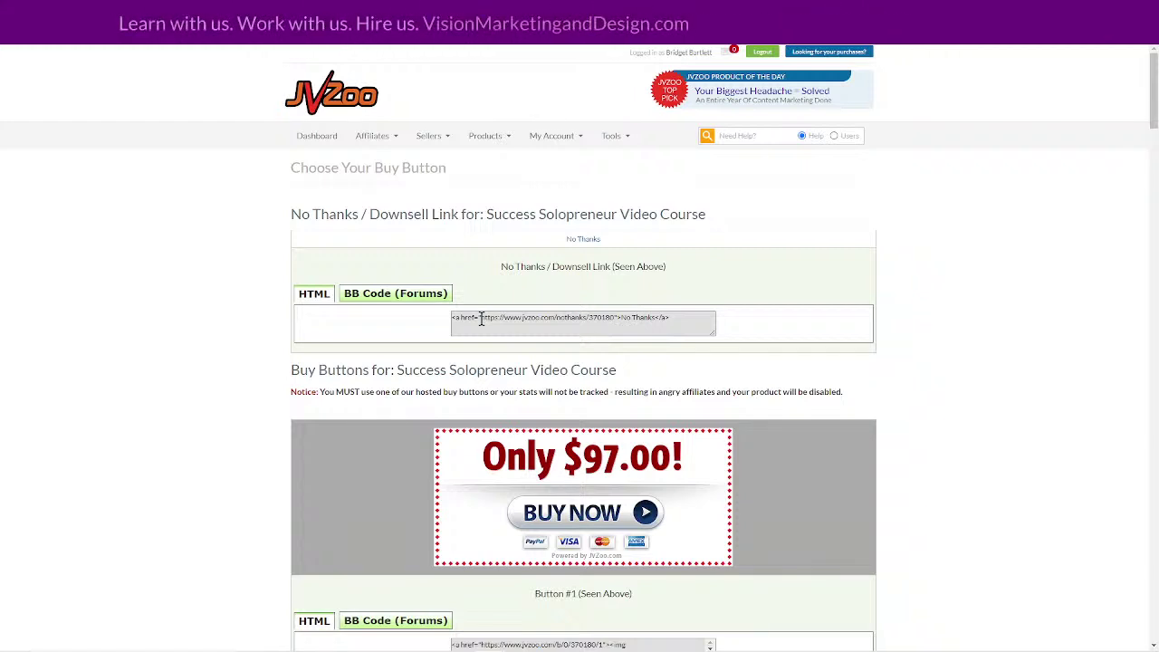
pyautogui.moveTo(481, 318); pyautogui.dragTo(617, 325)
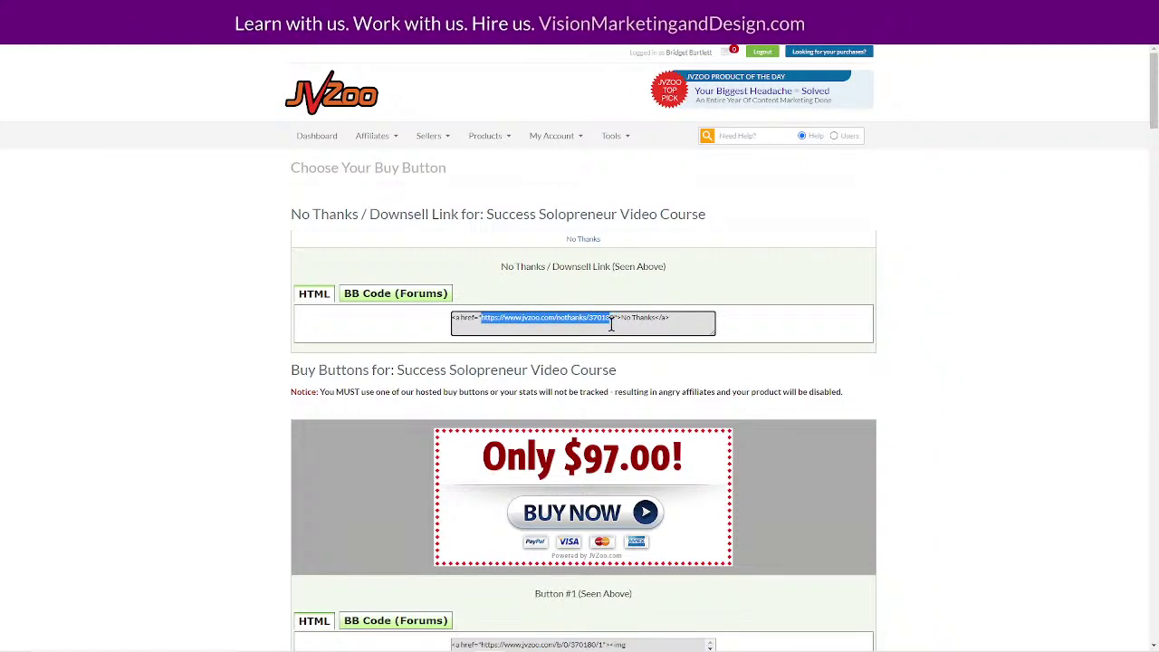
pyautogui.click(609, 320)
pyautogui.click(589, 319)
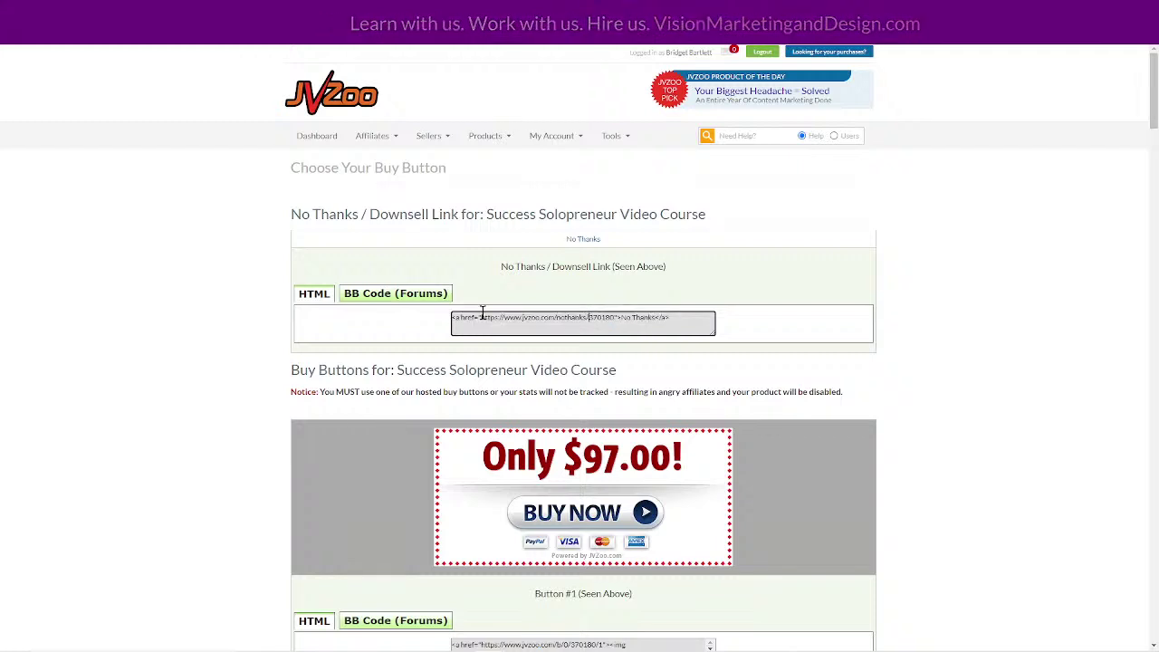
pyautogui.moveTo(483, 315); pyautogui.dragTo(613, 322)
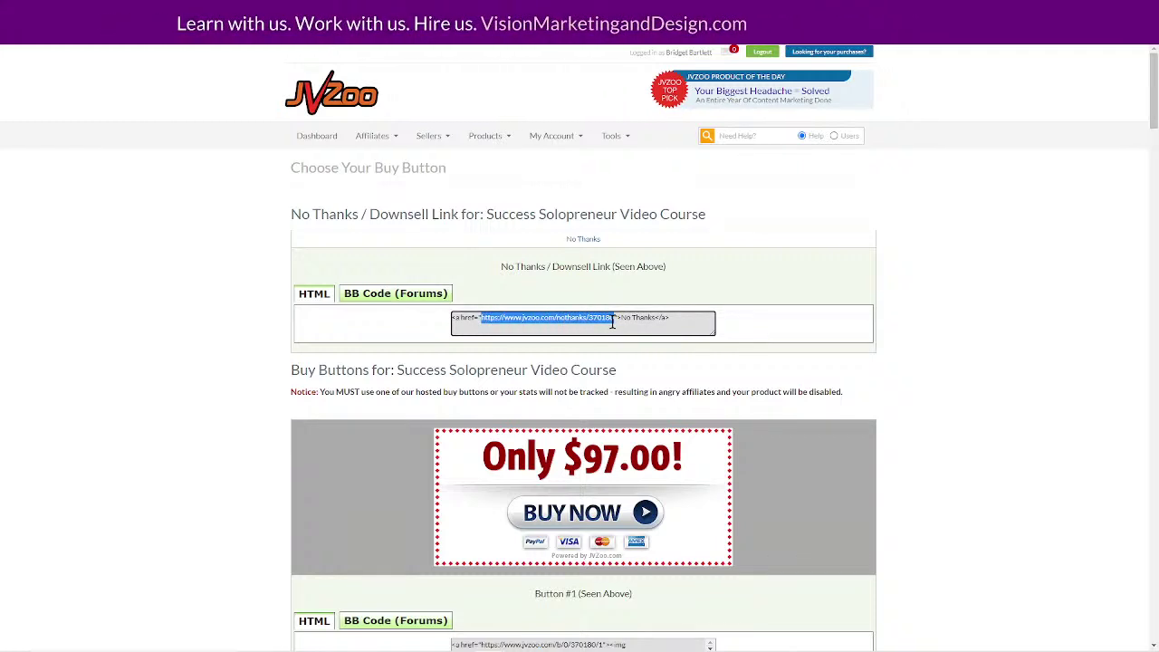
pyautogui.click(613, 321)
pyautogui.click(613, 316)
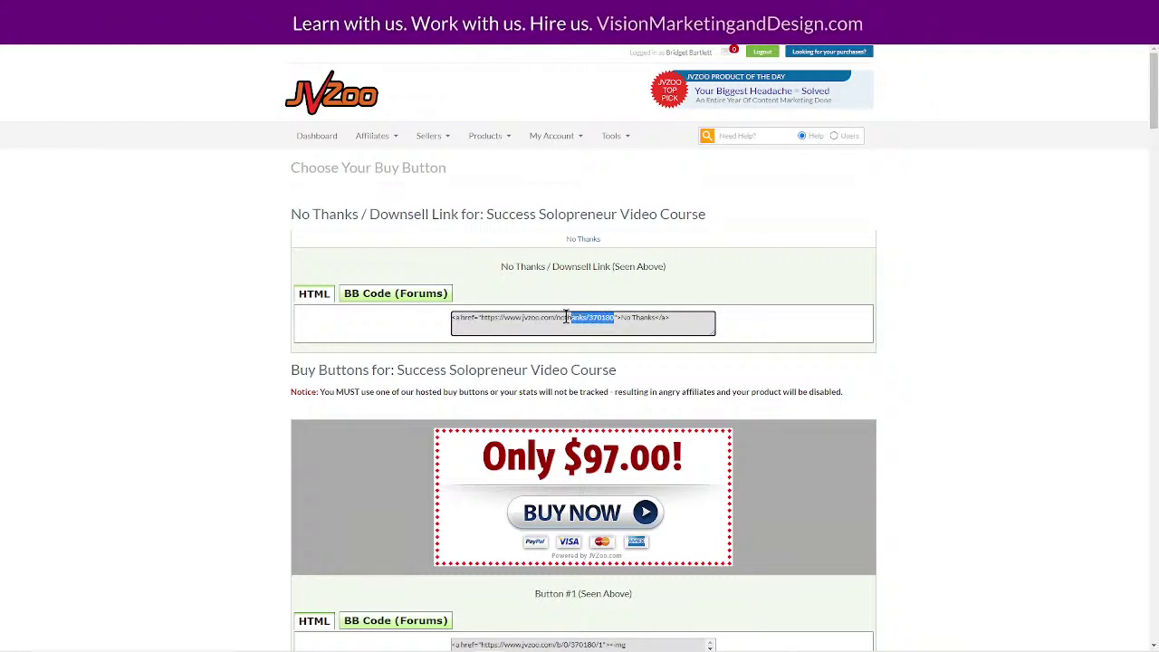
pyautogui.moveTo(565, 317); pyautogui.dragTo(497, 317)
pyautogui.click(482, 314)
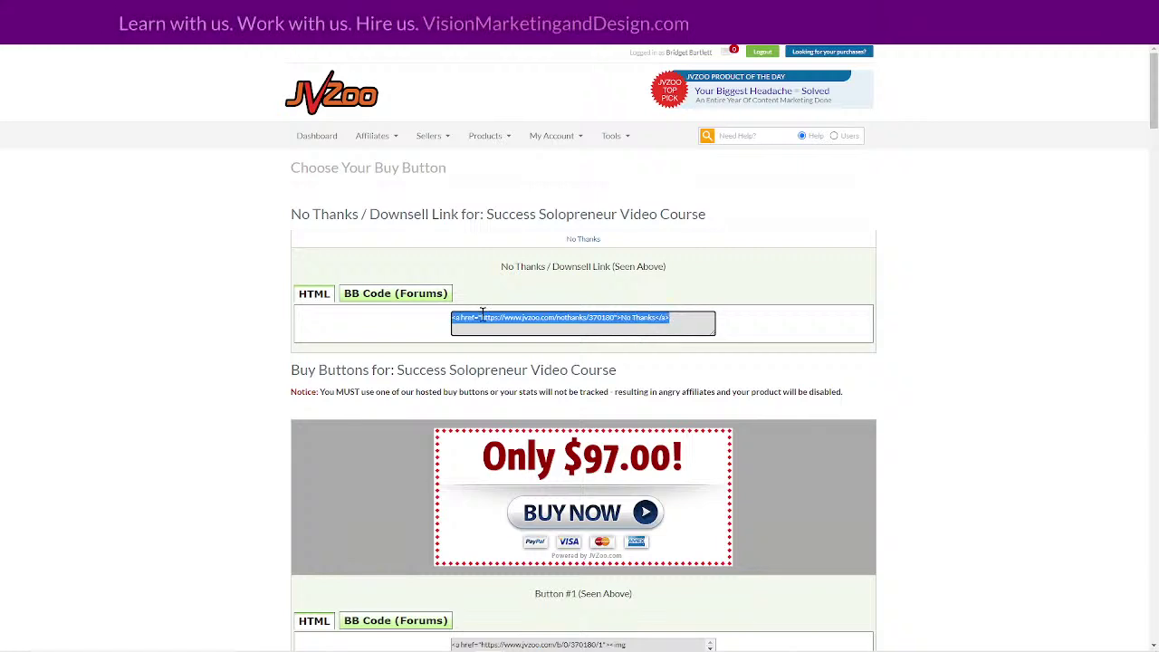
pyautogui.rightClick(490, 317)
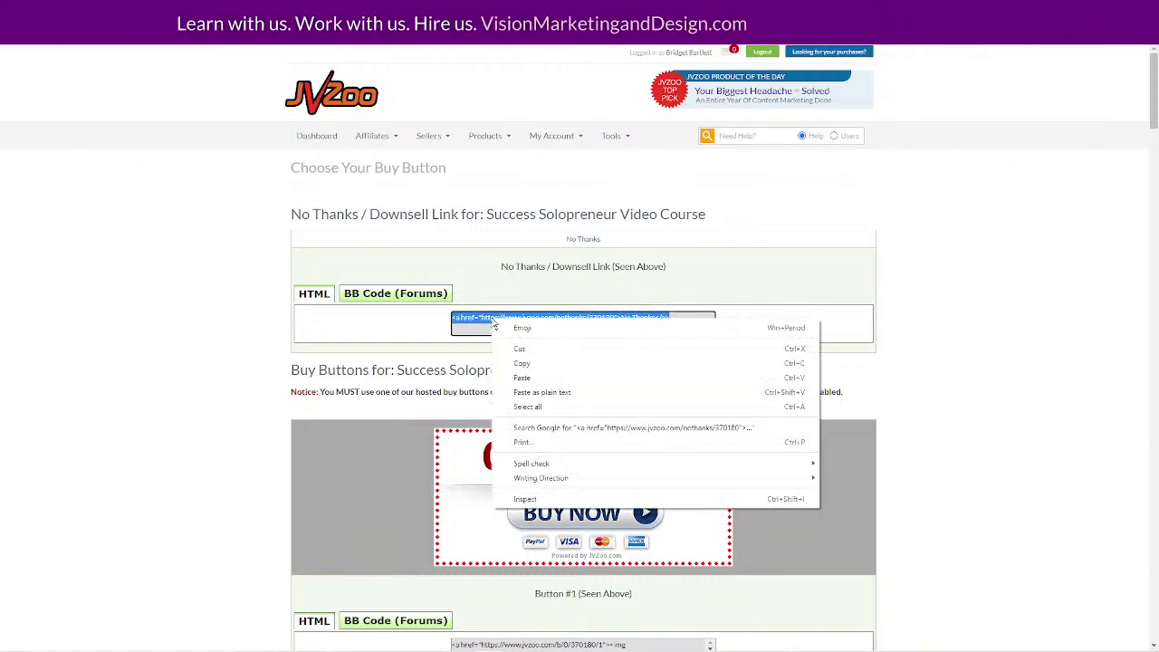
pyautogui.click(525, 366)
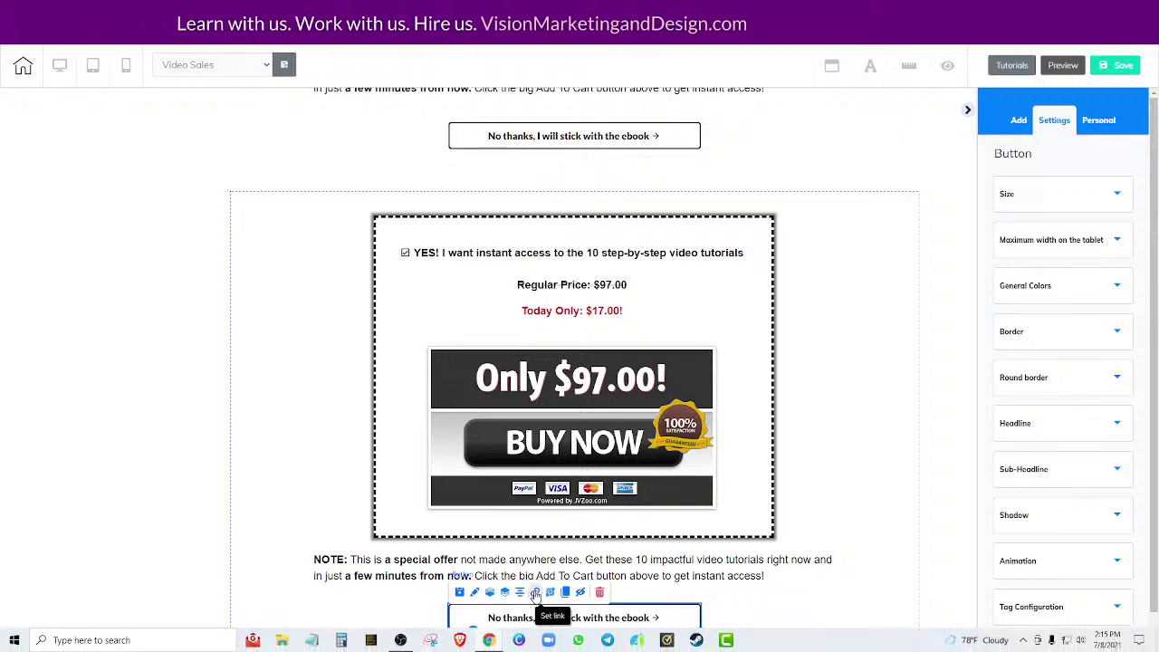
# In the Cheetah builder, reset the lower "No thanks" button's link action, confirm the deletion, and reopen its link settings.
pyautogui.click(535, 594)
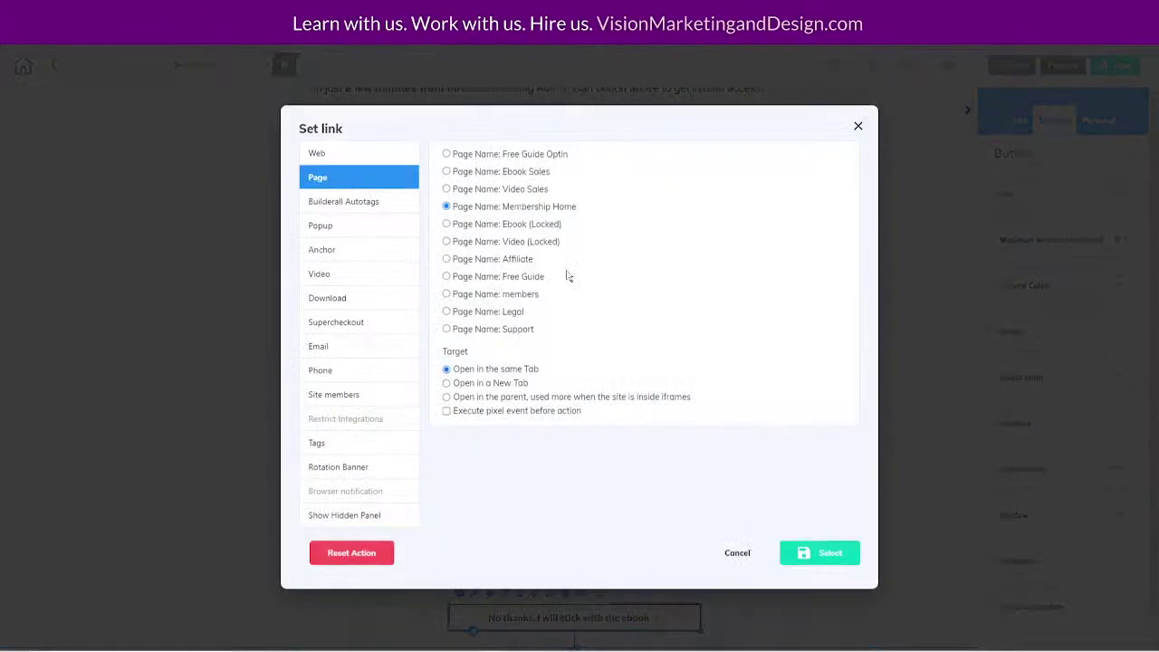
pyautogui.click(340, 551)
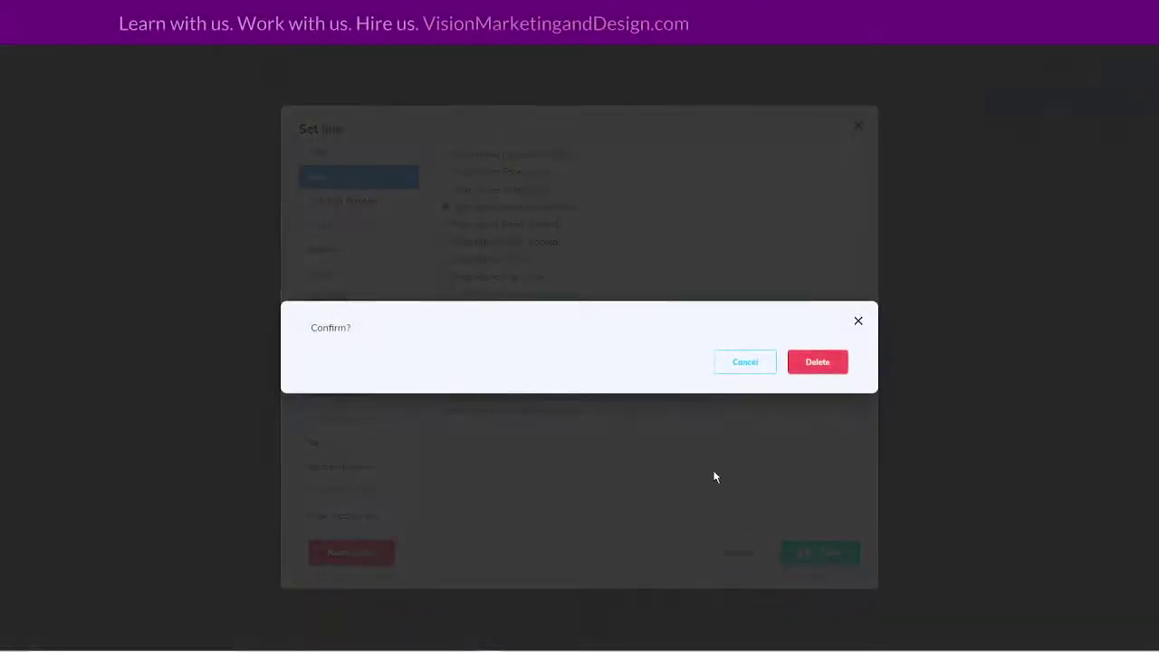
pyautogui.click(818, 364)
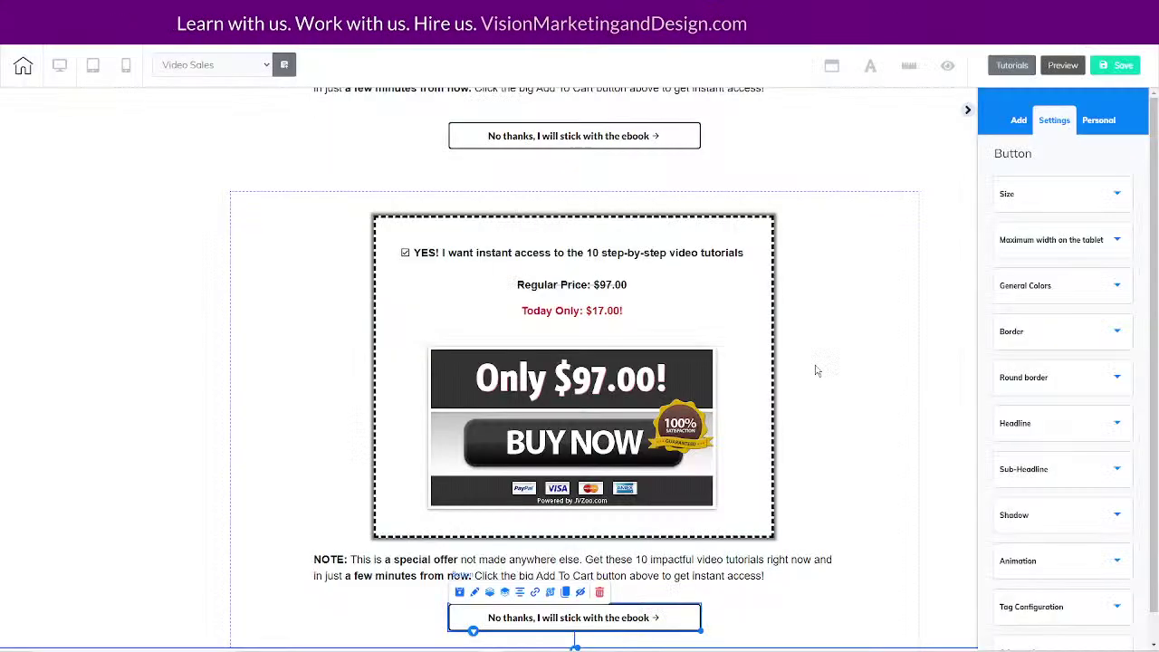
pyautogui.click(535, 594)
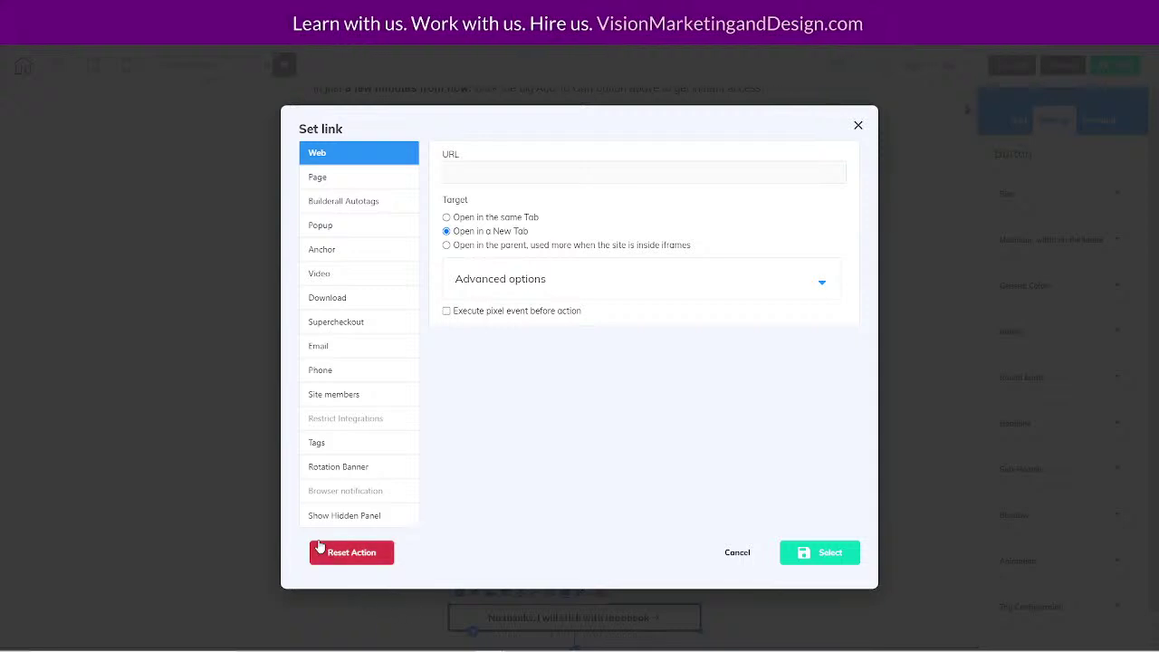
# Try to paste the copied No Thanks code as the button's web URL, and recopy the code from JVZoo.
pyautogui.click(498, 172)
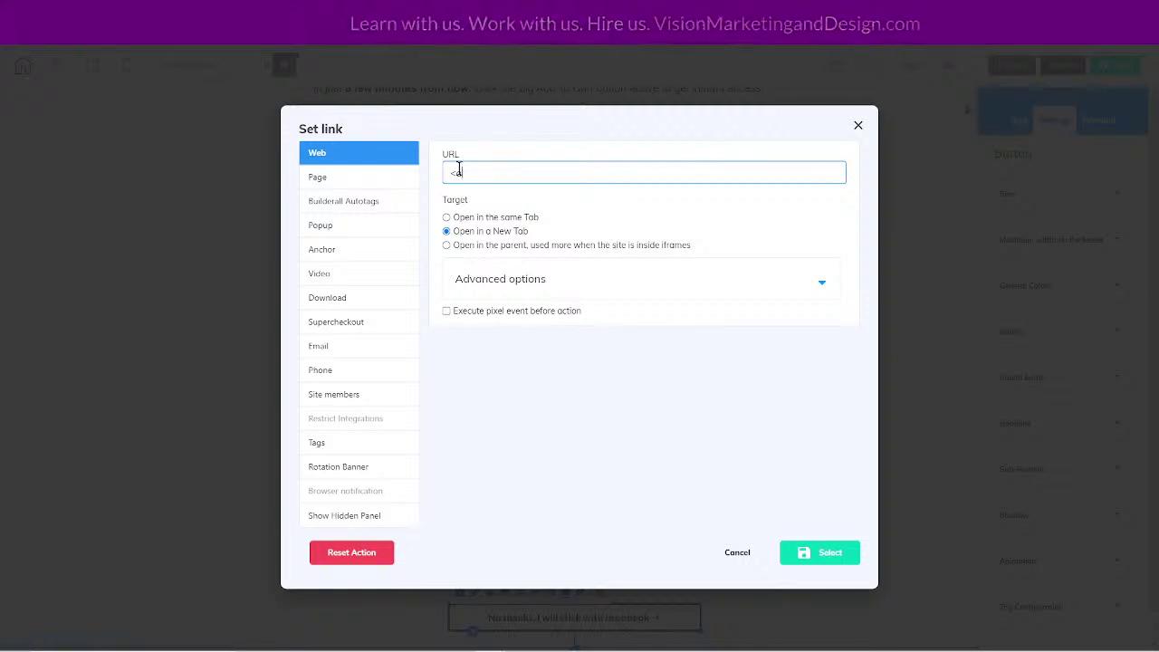
pyautogui.moveTo(471, 172); pyautogui.dragTo(440, 171)
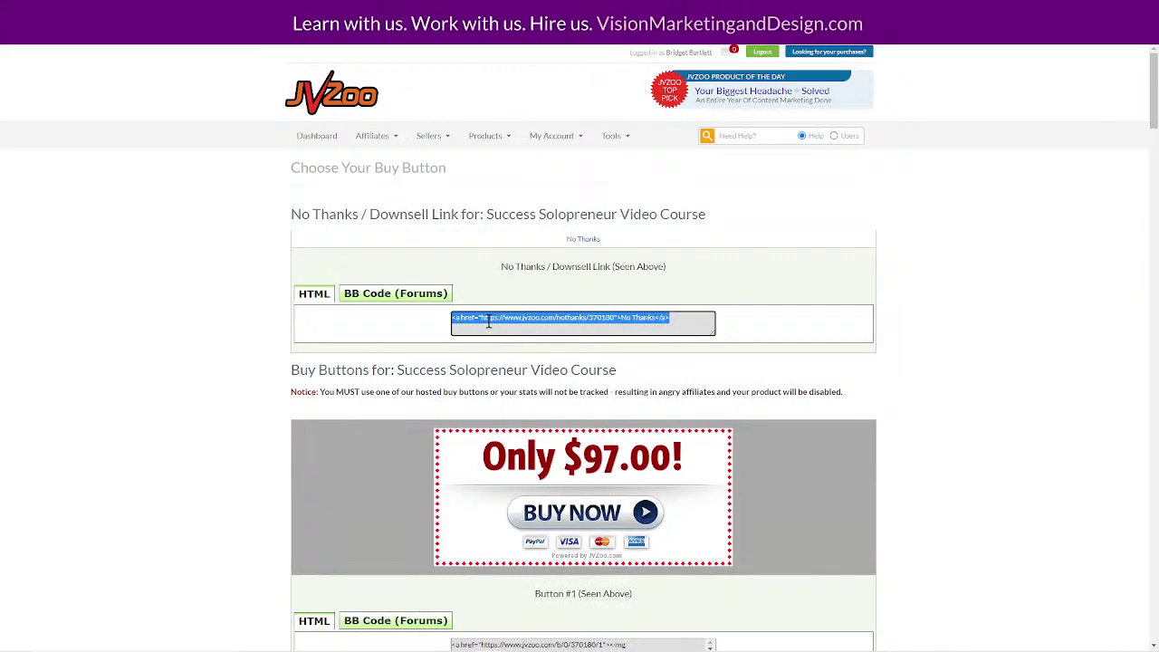
pyautogui.rightClick(489, 319)
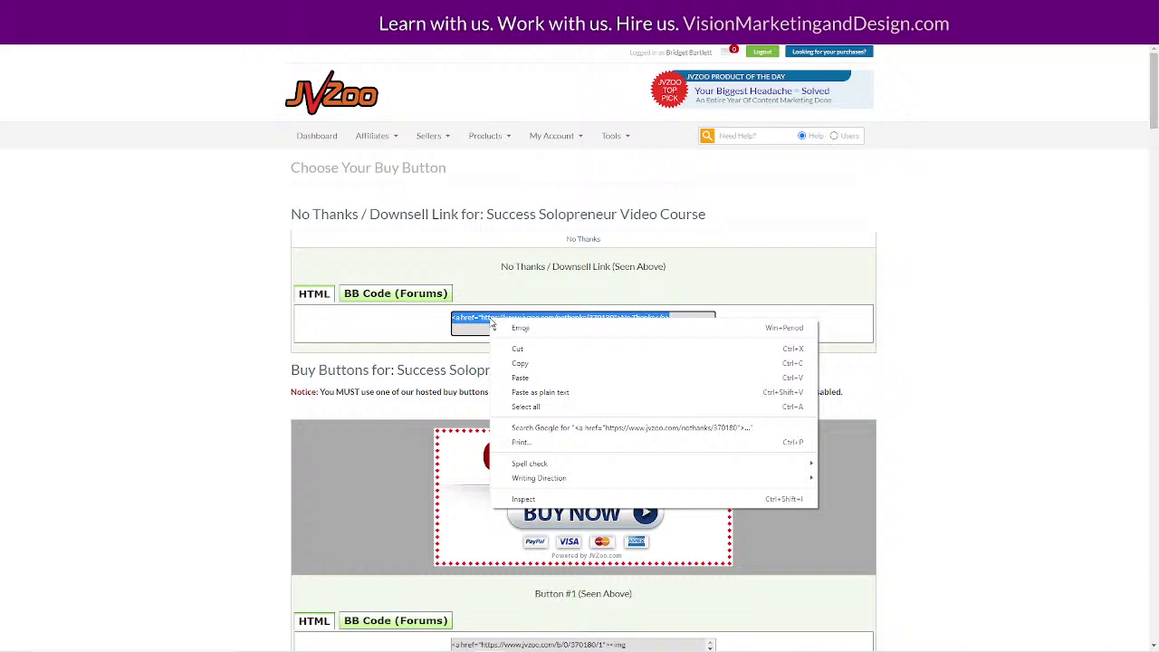
pyautogui.click(523, 357)
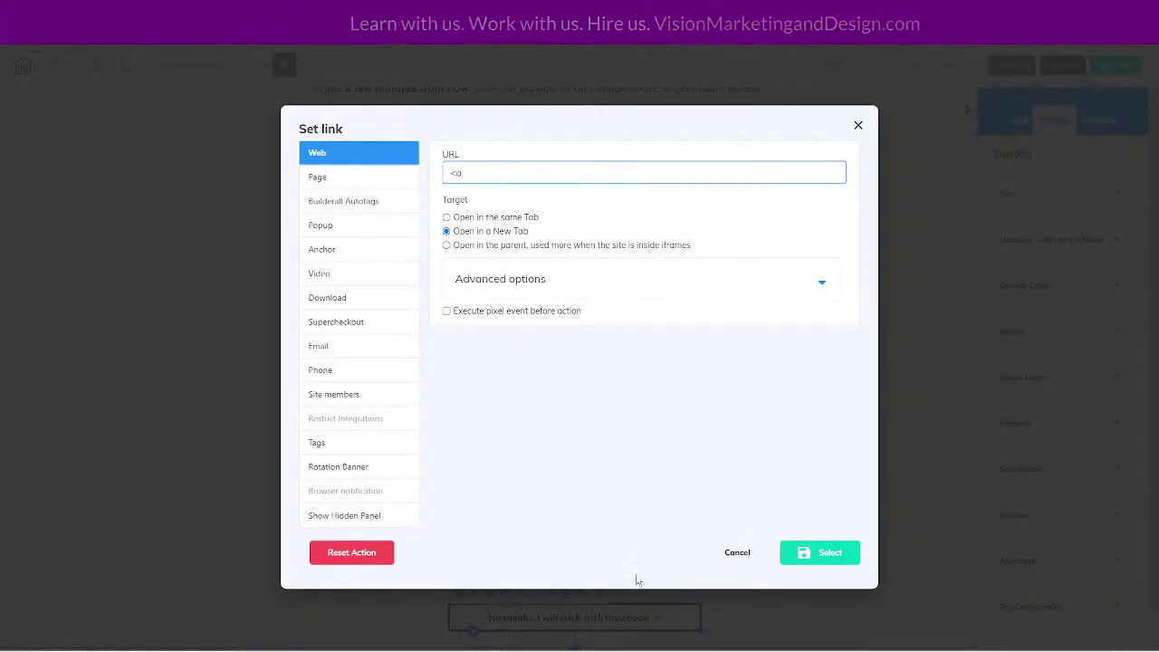
pyautogui.moveTo(579, 644)
pyautogui.click(431, 642)
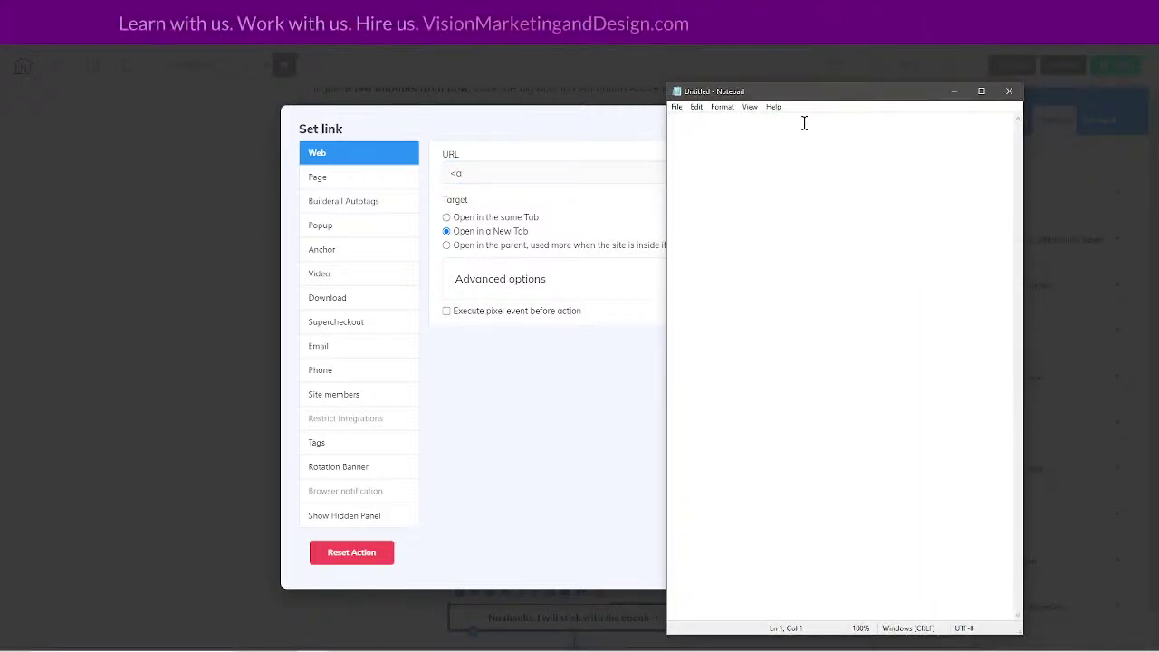
pyautogui.hotkey('ctrl', 'v')
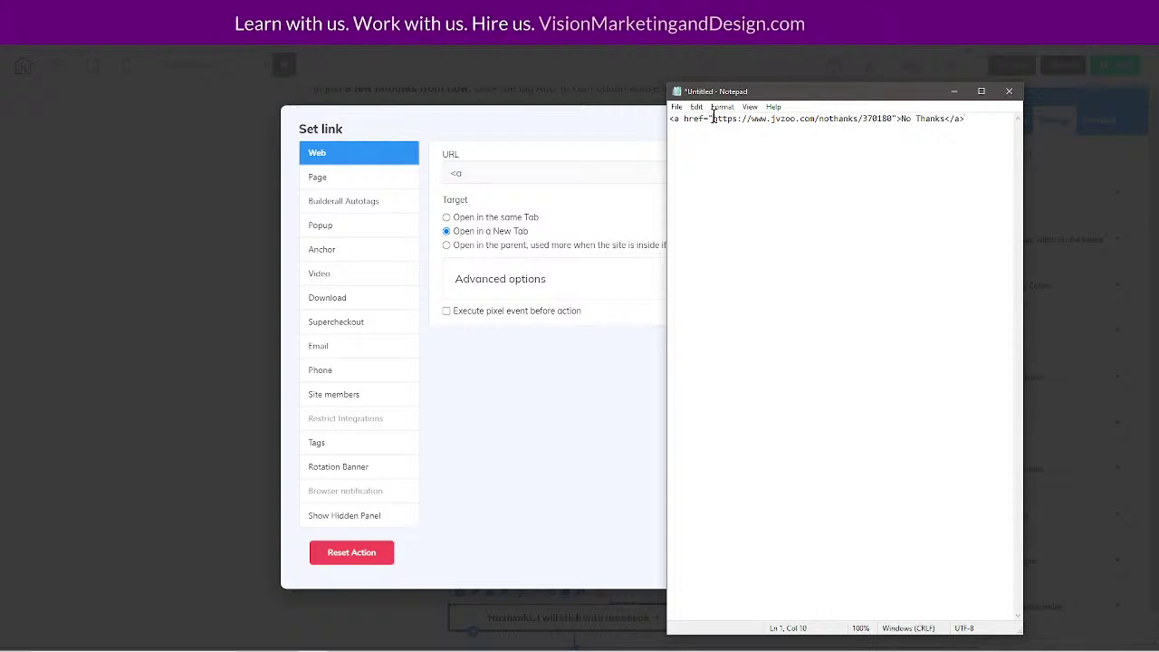
pyautogui.press('BackSpace')
pyautogui.press('BackSpace')
pyautogui.press('BackSpace')
pyautogui.press('BackSpace')
pyautogui.press('BackSpace')
pyautogui.press('BackSpace')
pyautogui.press('BackSpace')
pyautogui.press('BackSpace')
pyautogui.press('BackSpace')
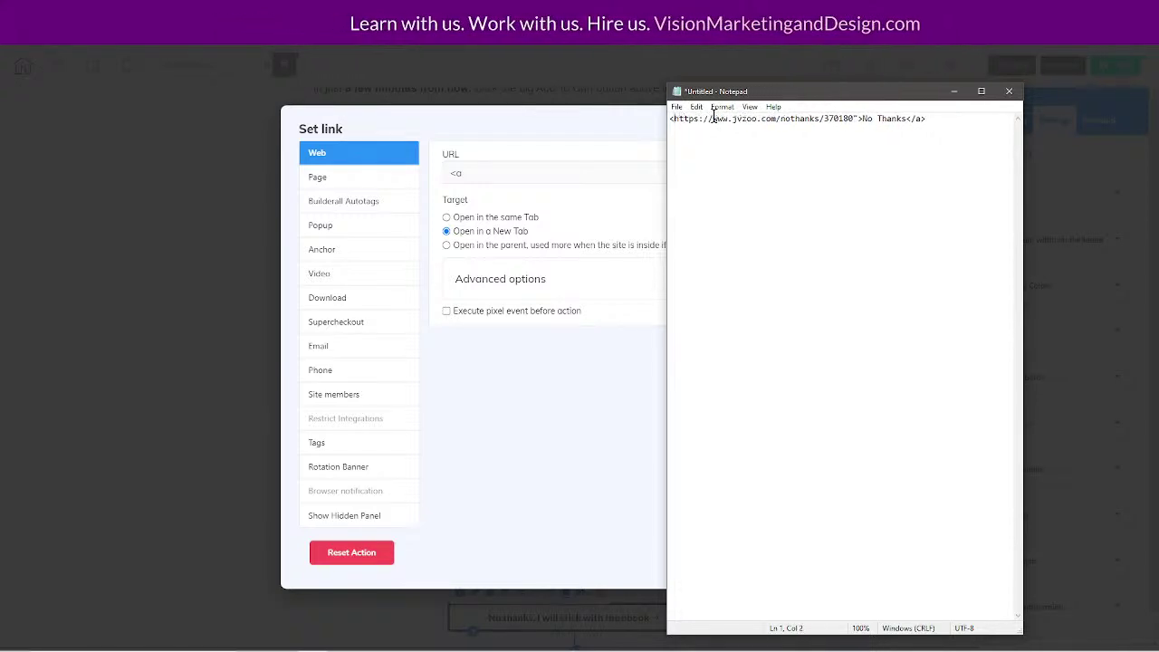
pyautogui.moveTo(849, 118); pyautogui.dragTo(659, 122)
pyautogui.press('Delete')
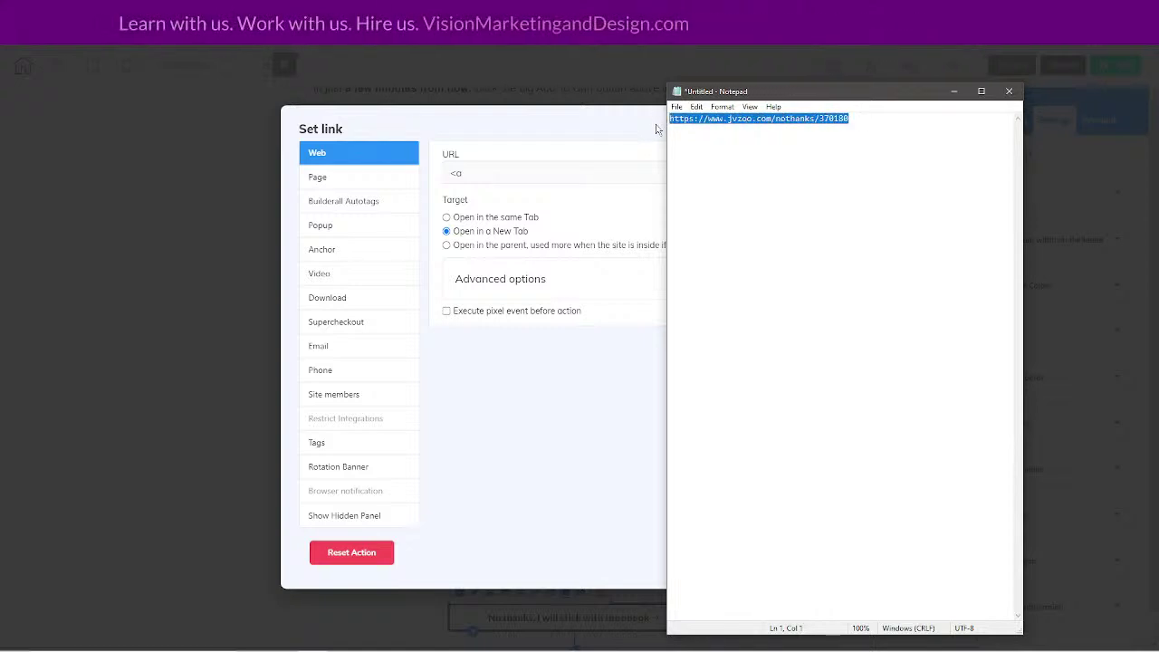
pyautogui.click(553, 171)
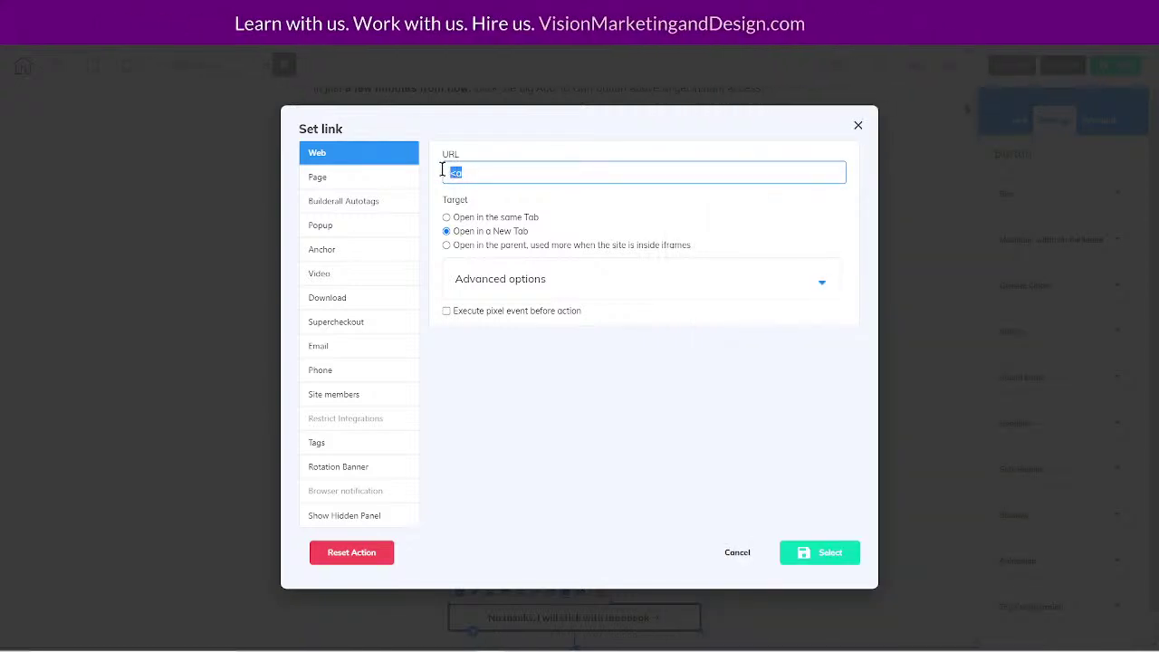
pyautogui.hotkey('ctrl', 'v')
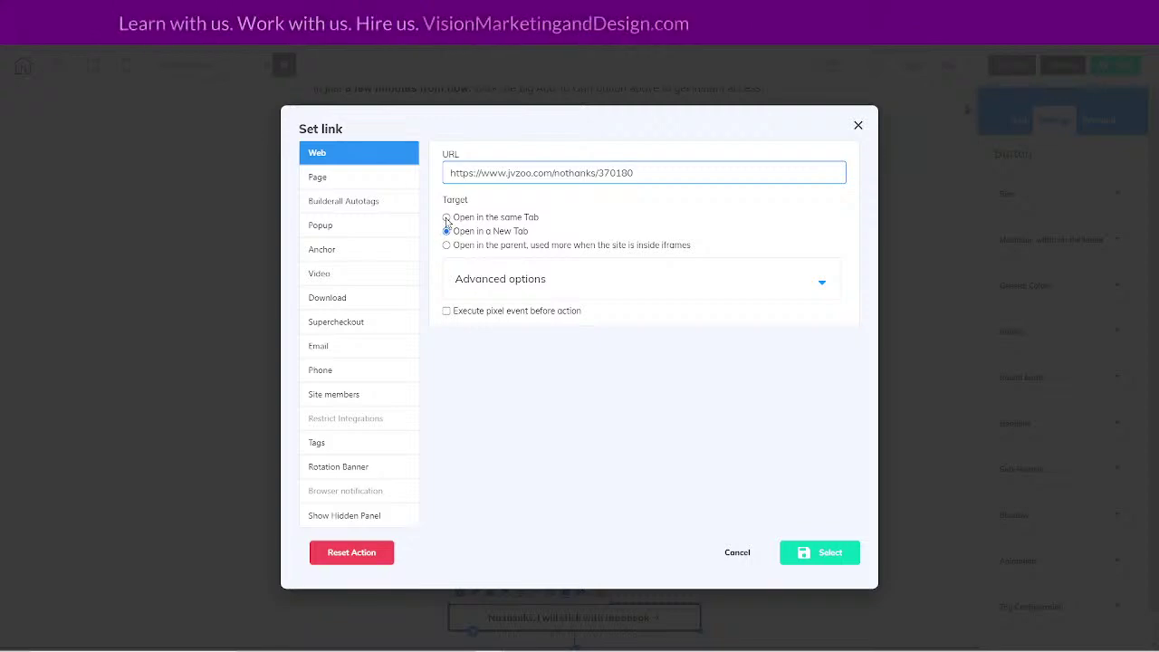
pyautogui.click(484, 219)
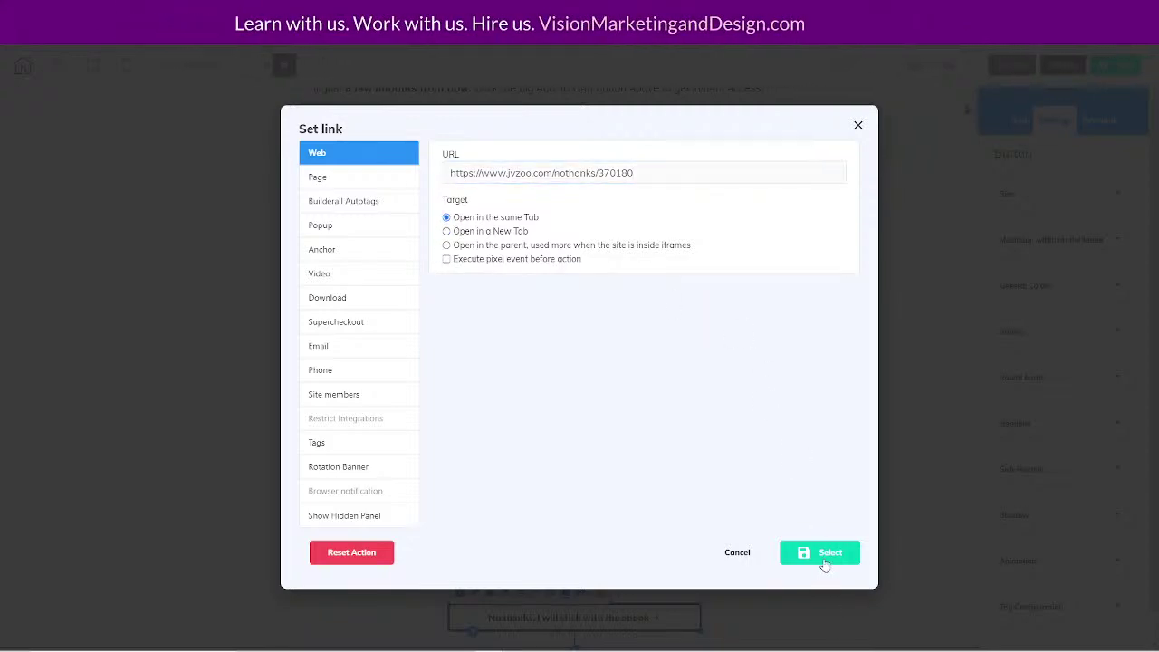
pyautogui.click(825, 563)
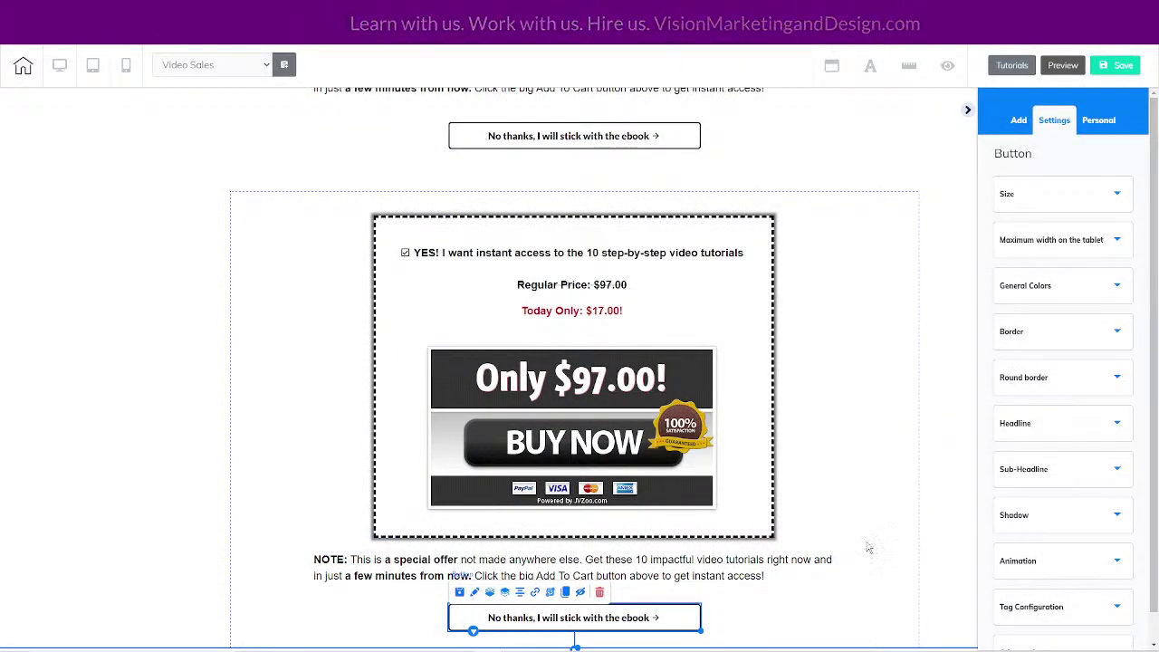
# Add an Iframe element beside the video course order box and open its general settings at the Embed Doc code.
pyautogui.click(1020, 121)
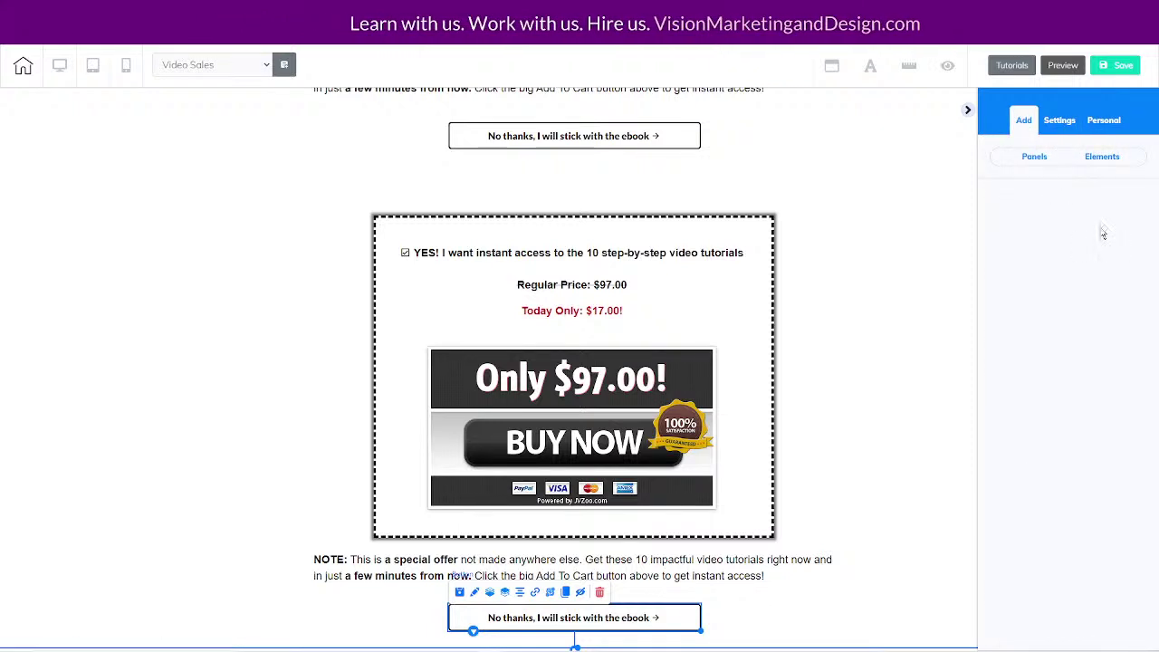
pyautogui.click(1103, 161)
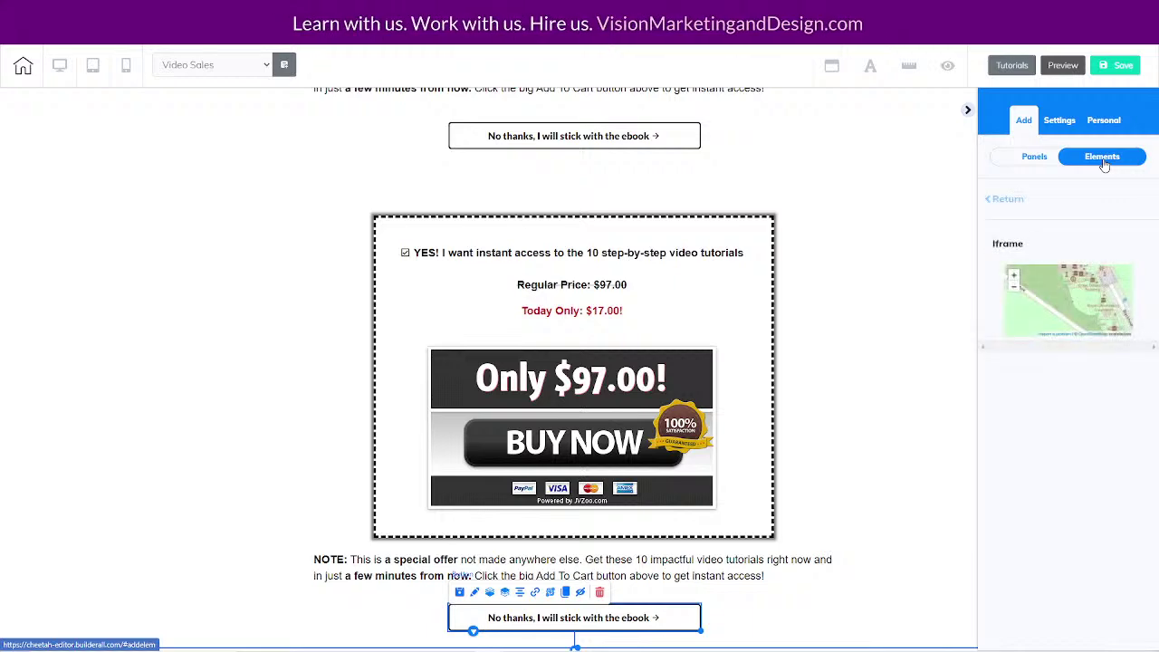
pyautogui.scroll(-10, 1062, 475)
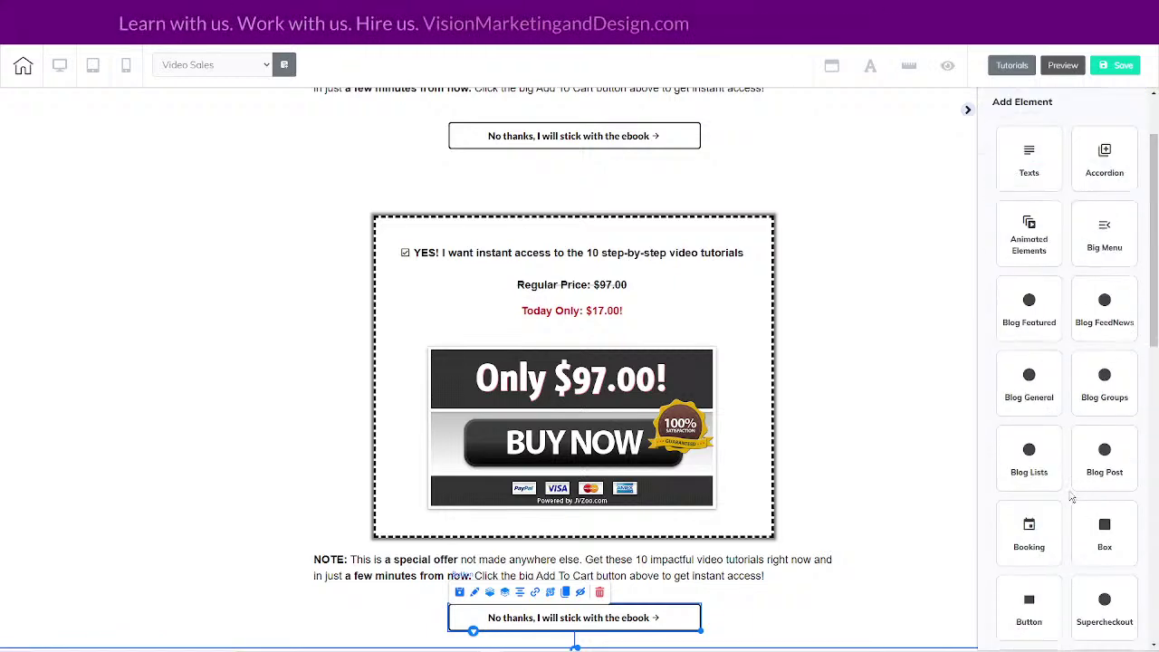
pyautogui.click(1080, 357)
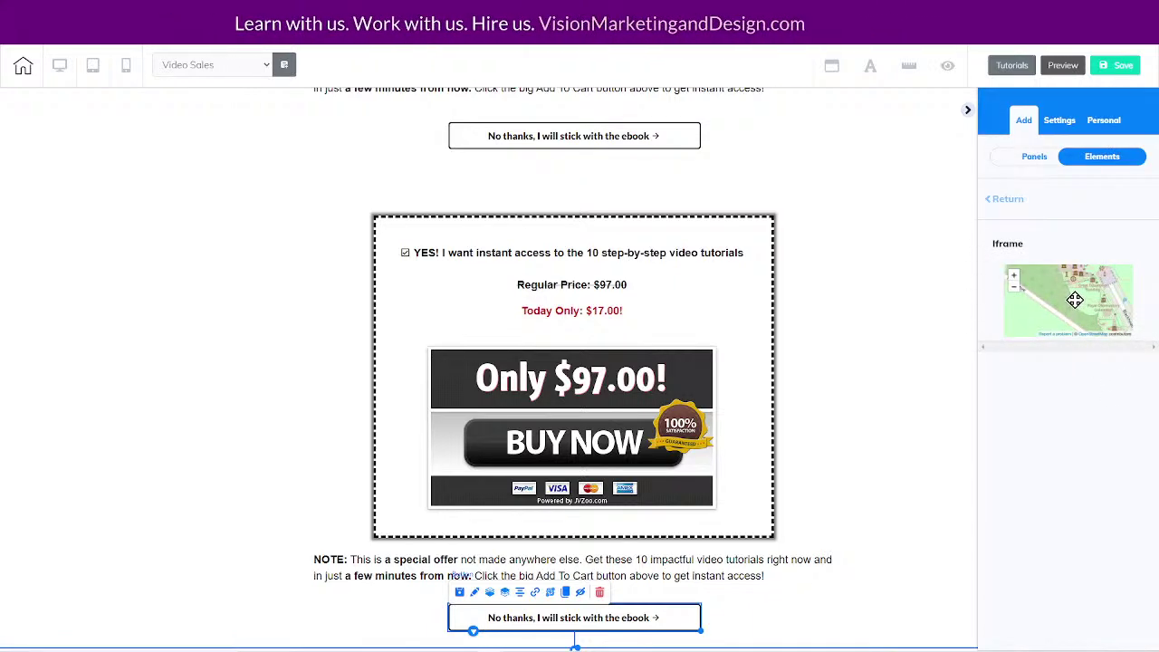
pyautogui.moveTo(1075, 299); pyautogui.dragTo(784, 371)
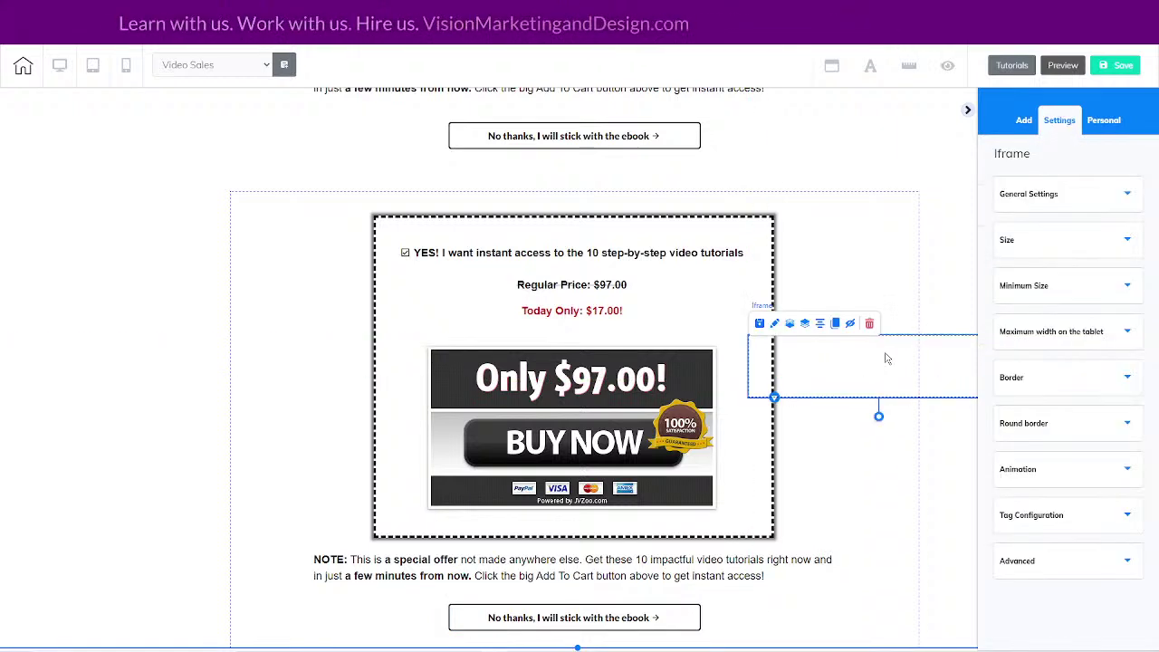
pyautogui.click(1037, 197)
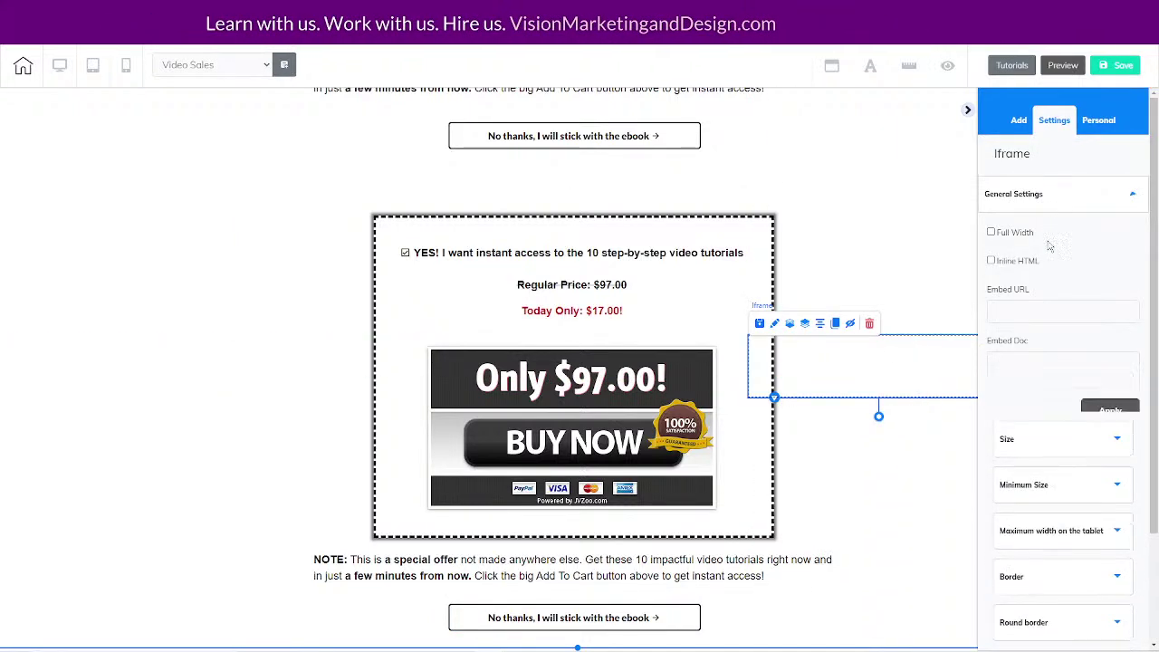
pyautogui.click(1014, 371)
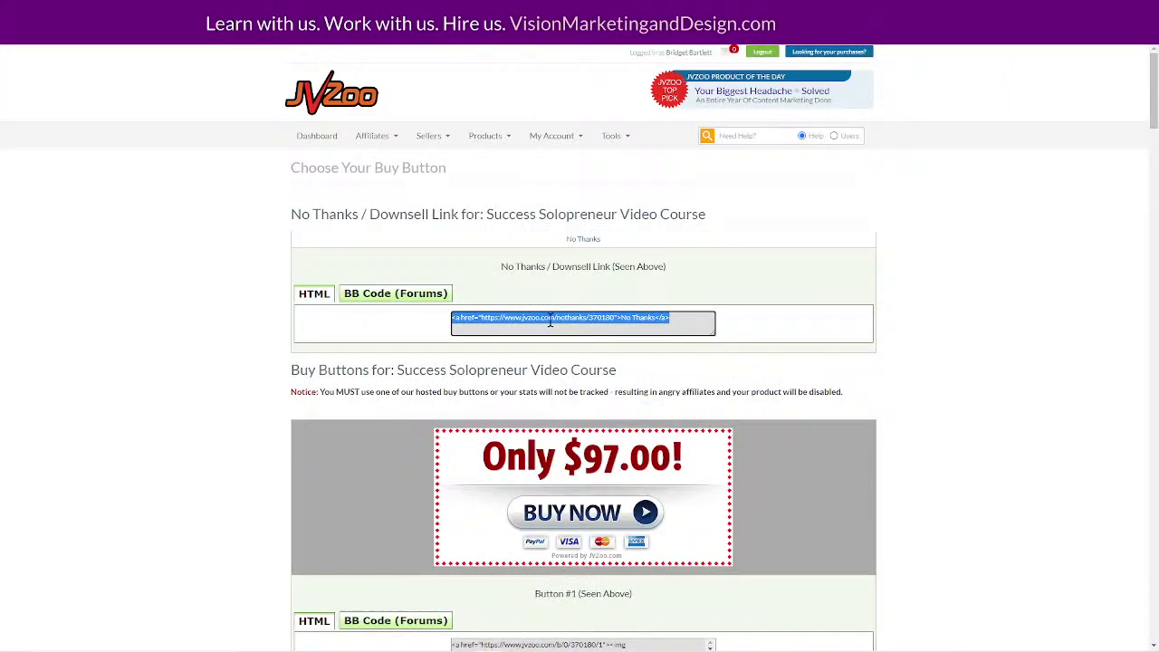
# Switch to JVZoo, copy the No Thanks link's HTML code, and paste it into the open Notepad document.
pyautogui.rightClick(549, 321)
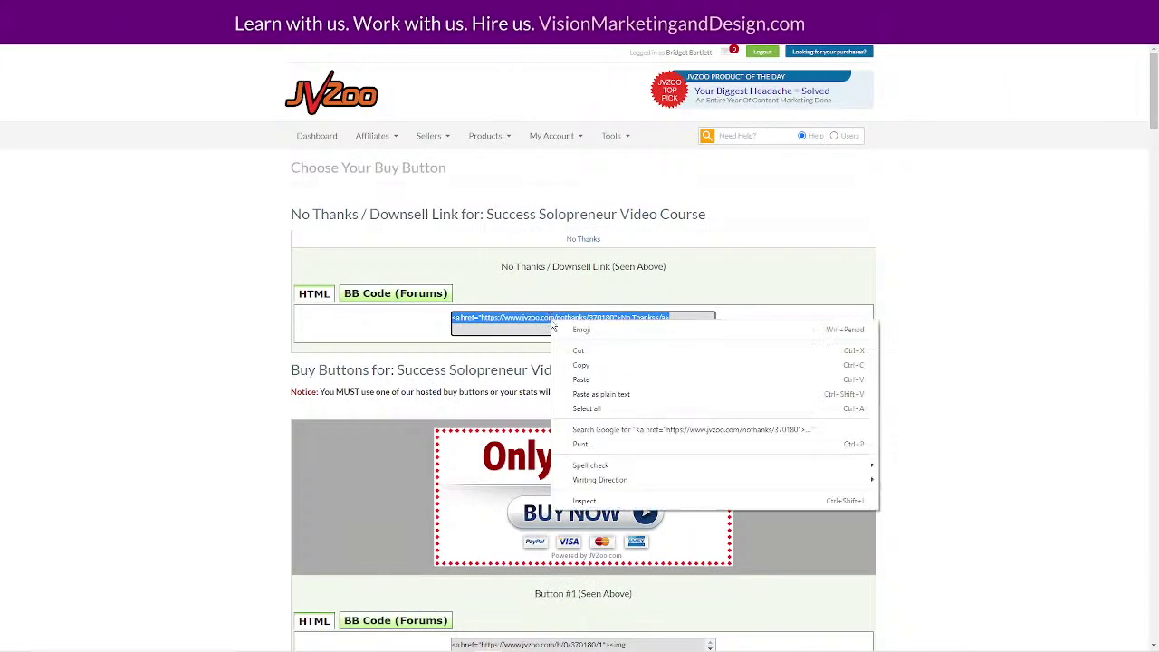
pyautogui.click(587, 366)
pyautogui.moveTo(409, 645)
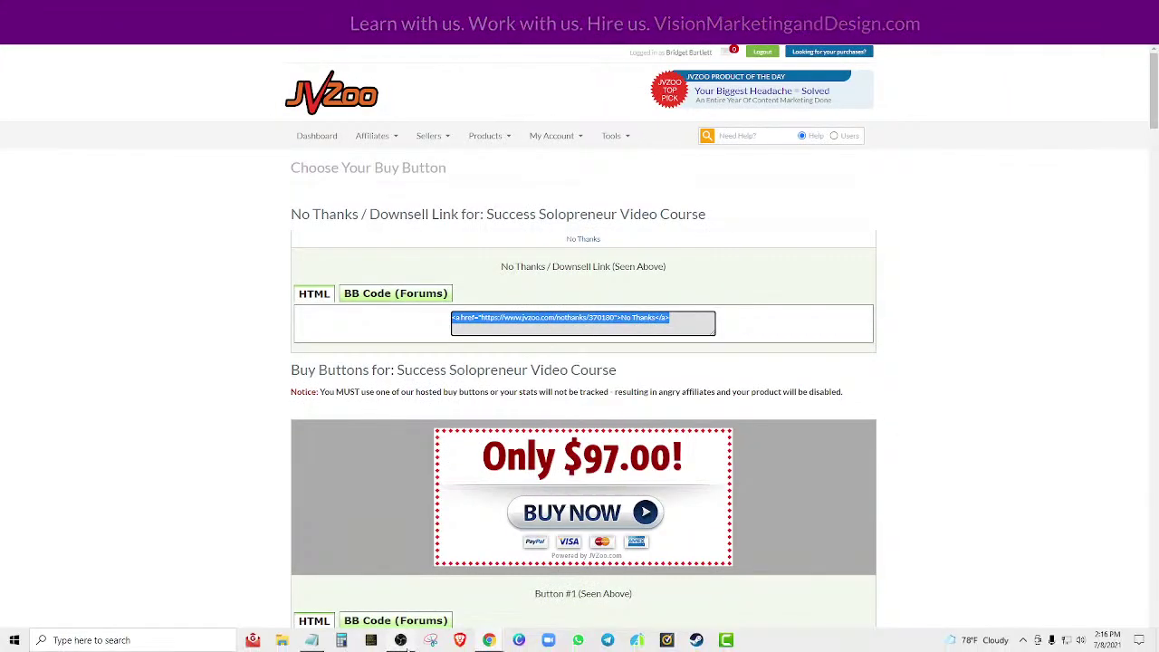
pyautogui.click(322, 642)
pyautogui.click(907, 139)
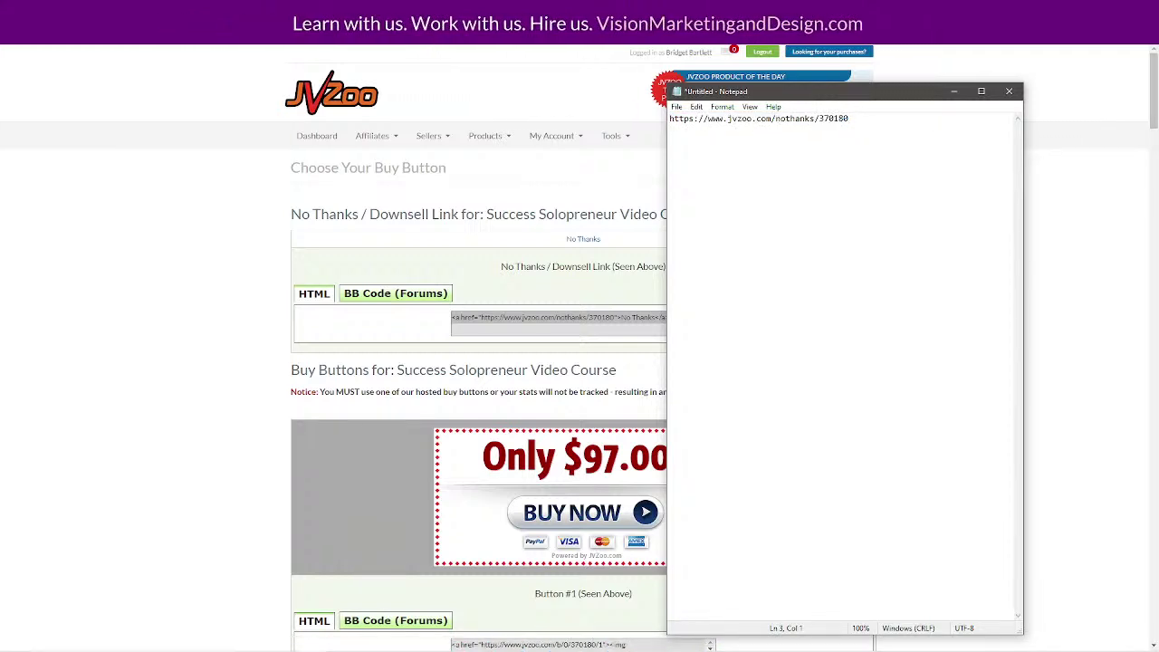
pyautogui.hotkey('ctrl', 'v')
pyautogui.moveTo(978, 141); pyautogui.dragTo(663, 143)
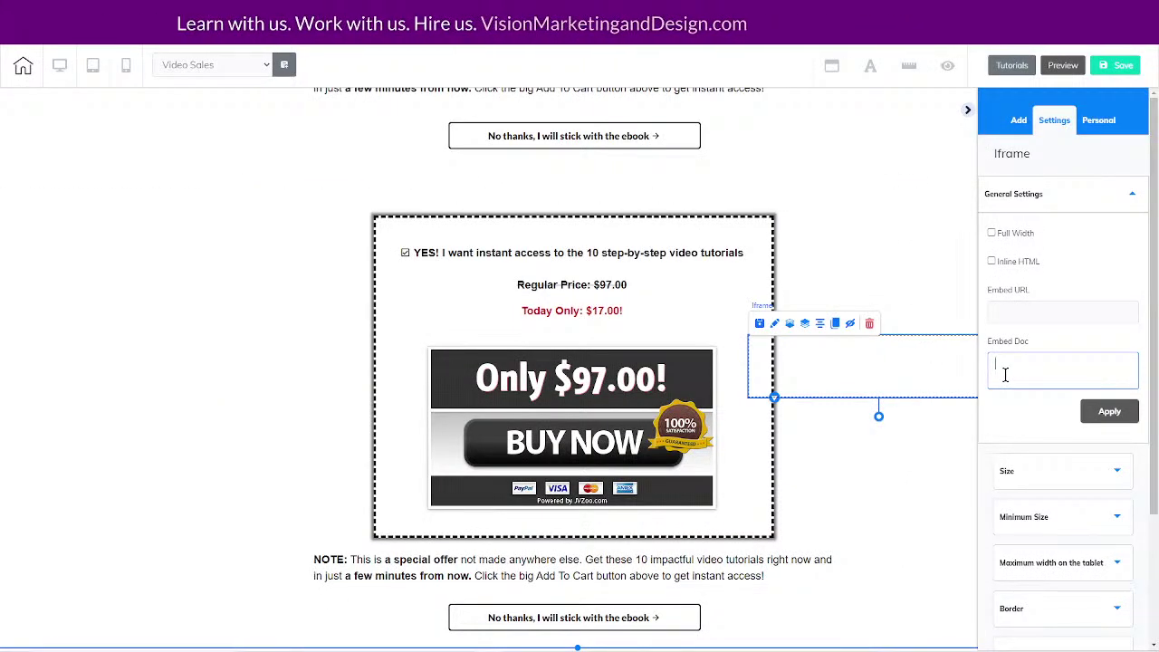
# Embed the No Thanks code in the Cheetah iframe and change its link text to "No thanks, I will stick with the ebook >".
pyautogui.hotkey('ctrl', 'v')
pyautogui.click(1109, 411)
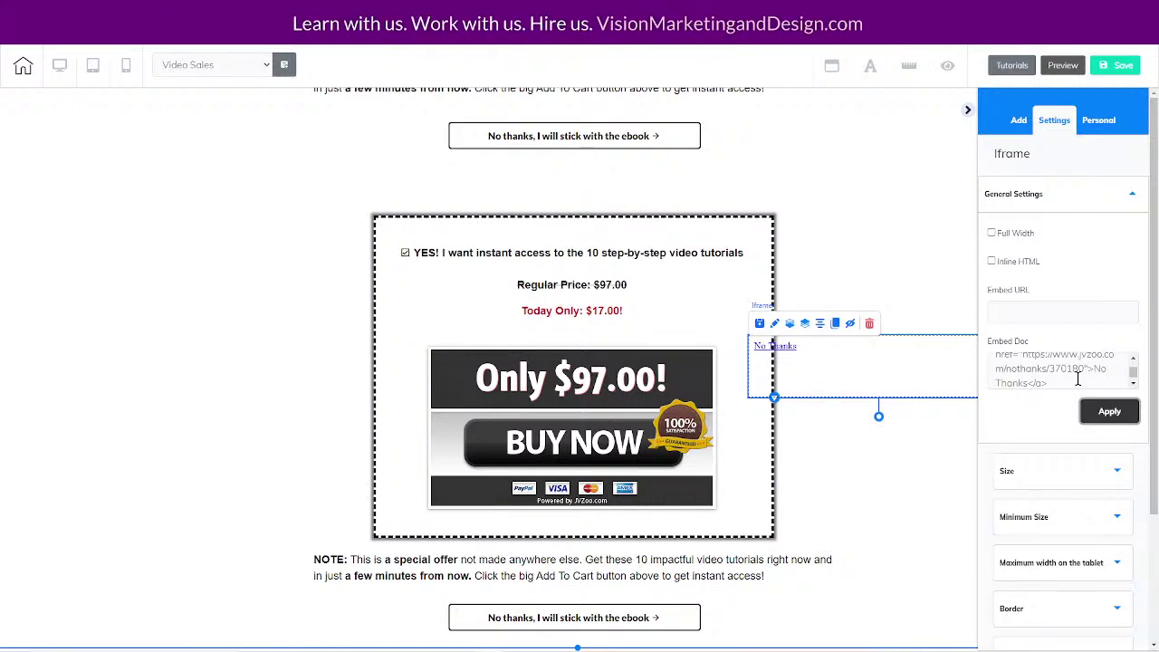
pyautogui.click(1001, 384)
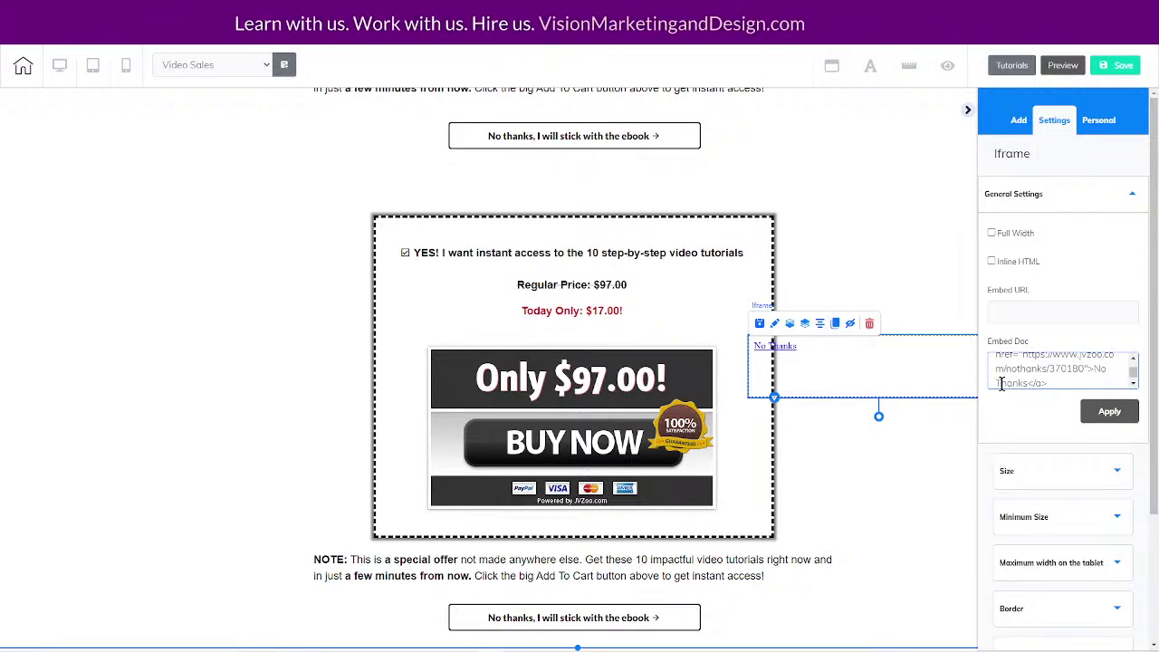
pyautogui.press('BackSpace')
pyautogui.write('thanks')
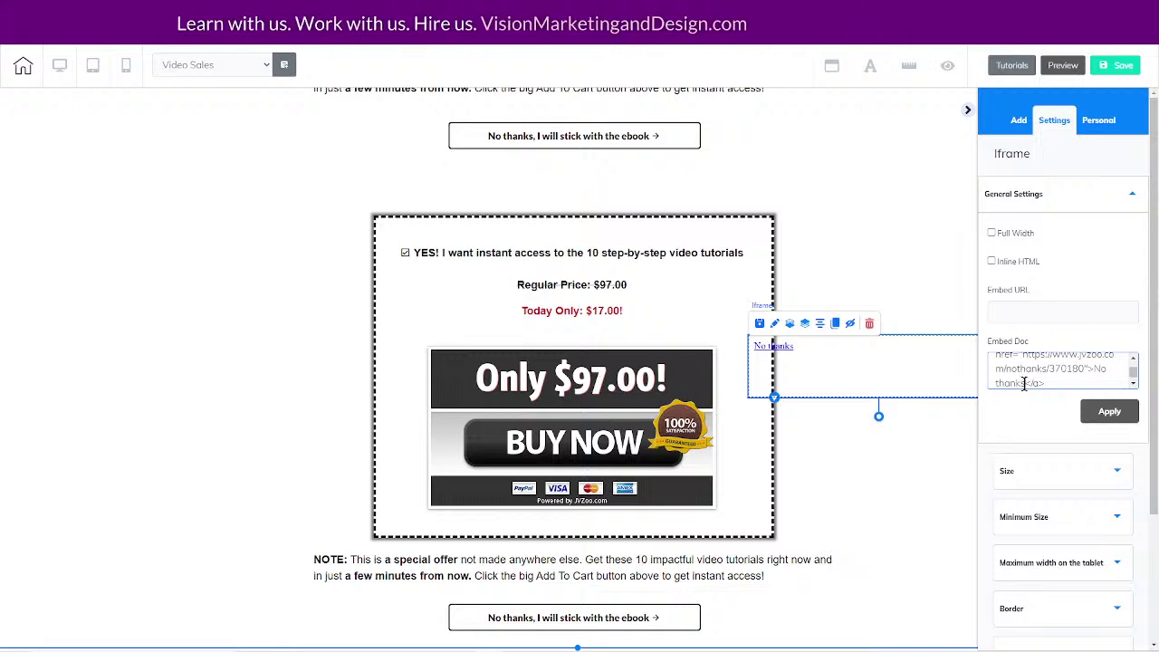
pyautogui.write(',')
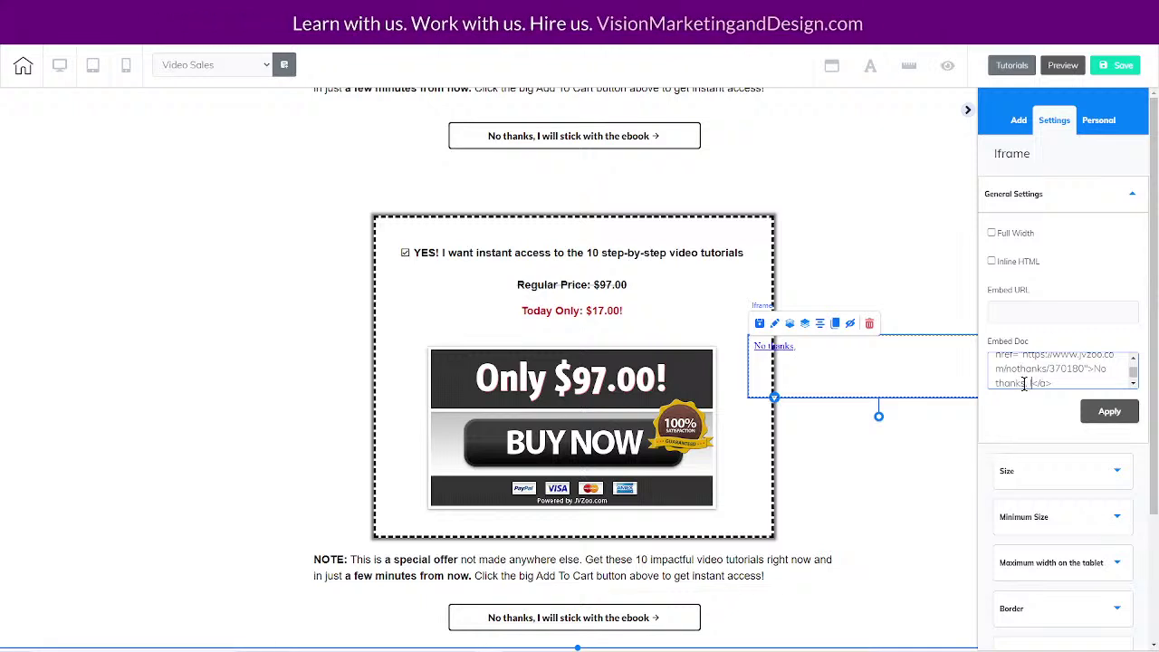
pyautogui.write(' I will st')
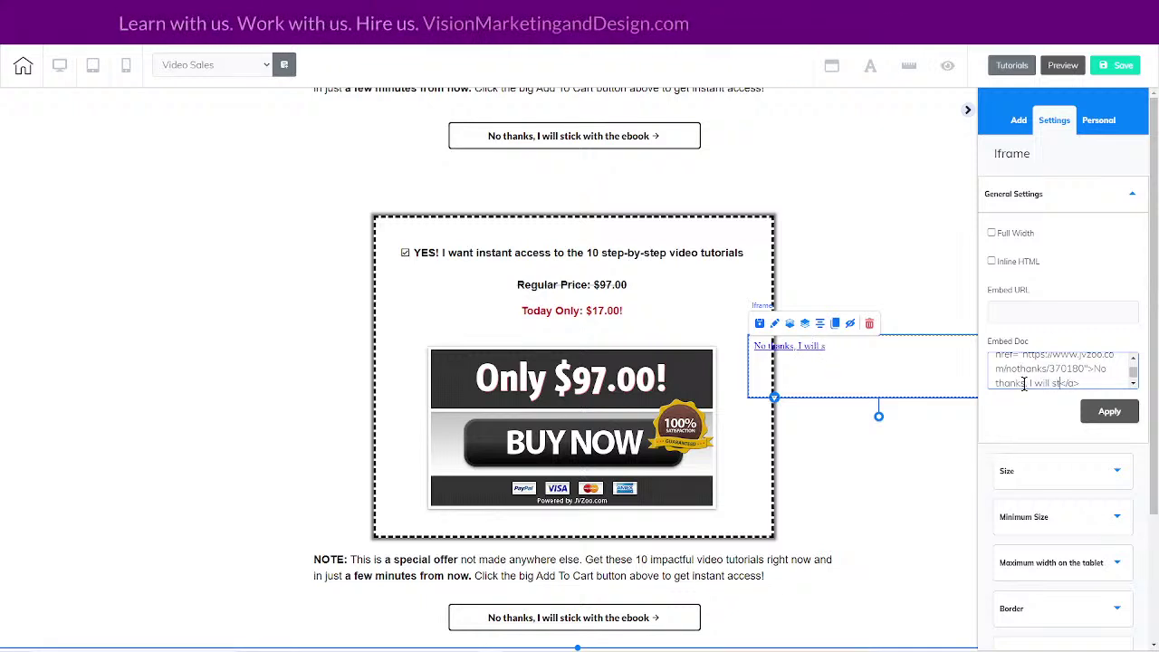
pyautogui.write('ick with t')
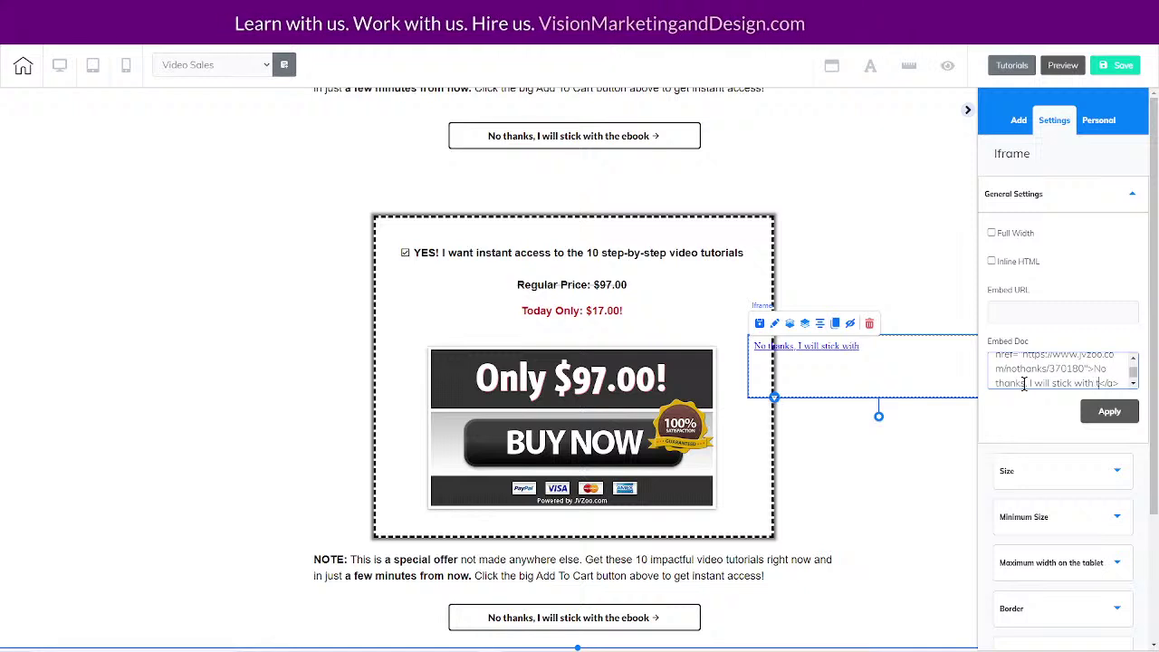
pyautogui.write('he ebook')
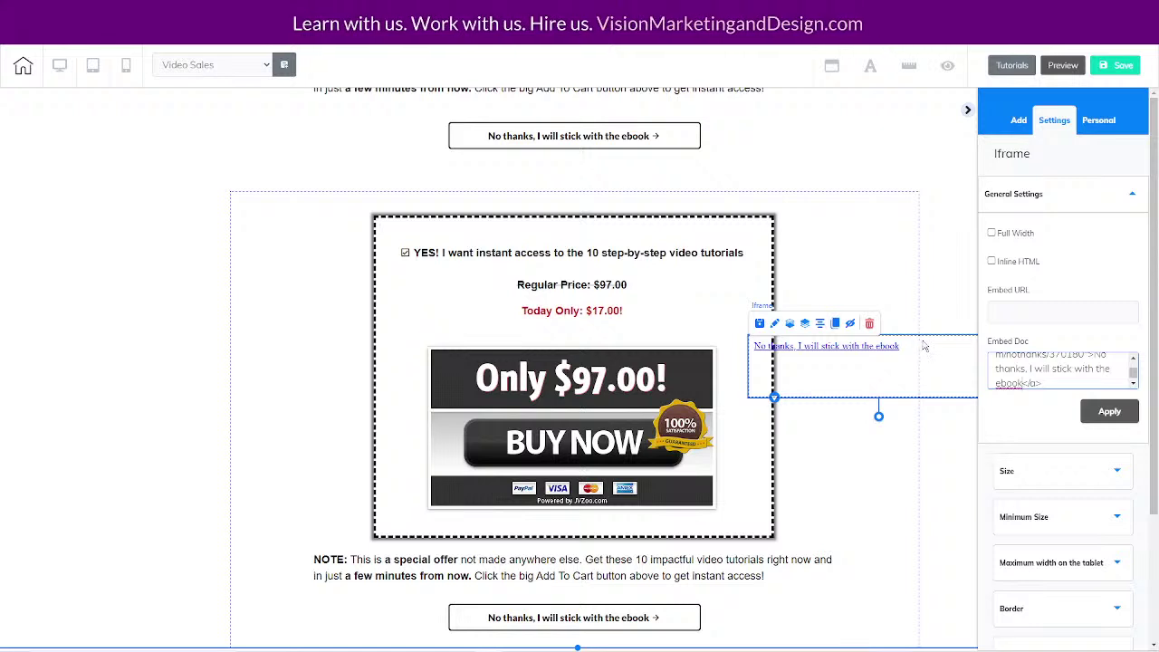
pyautogui.write(' >')
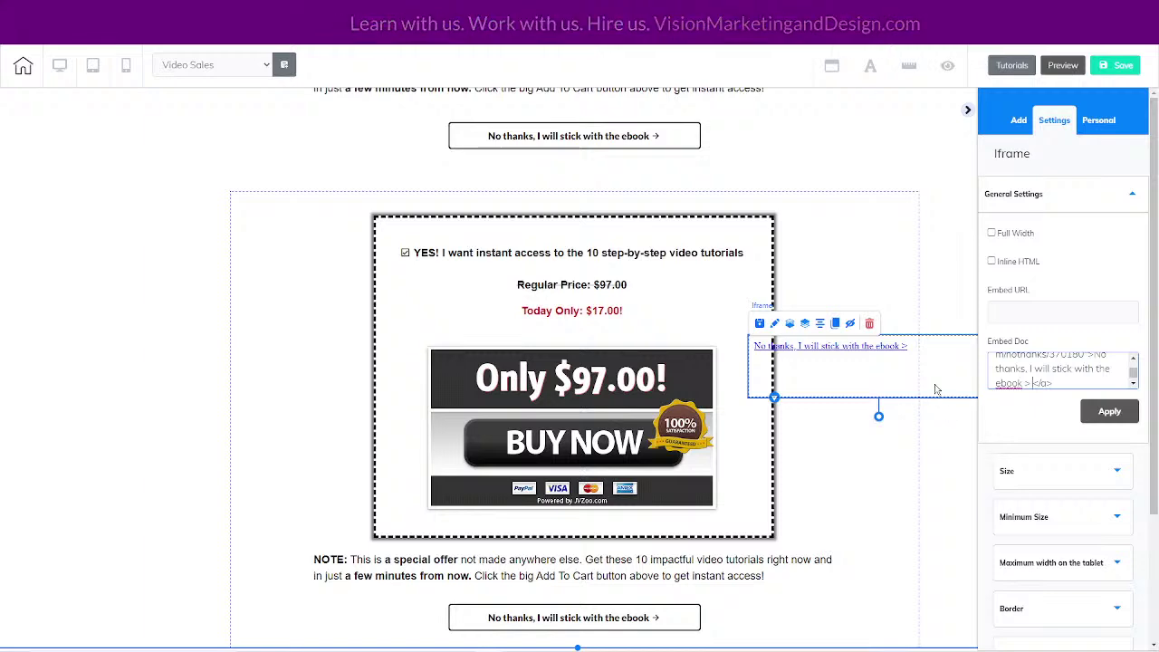
# Move the No Thanks iframe to the blank area beside the order box and delete it from the page.
pyautogui.moveTo(895, 372); pyautogui.dragTo(258, 331)
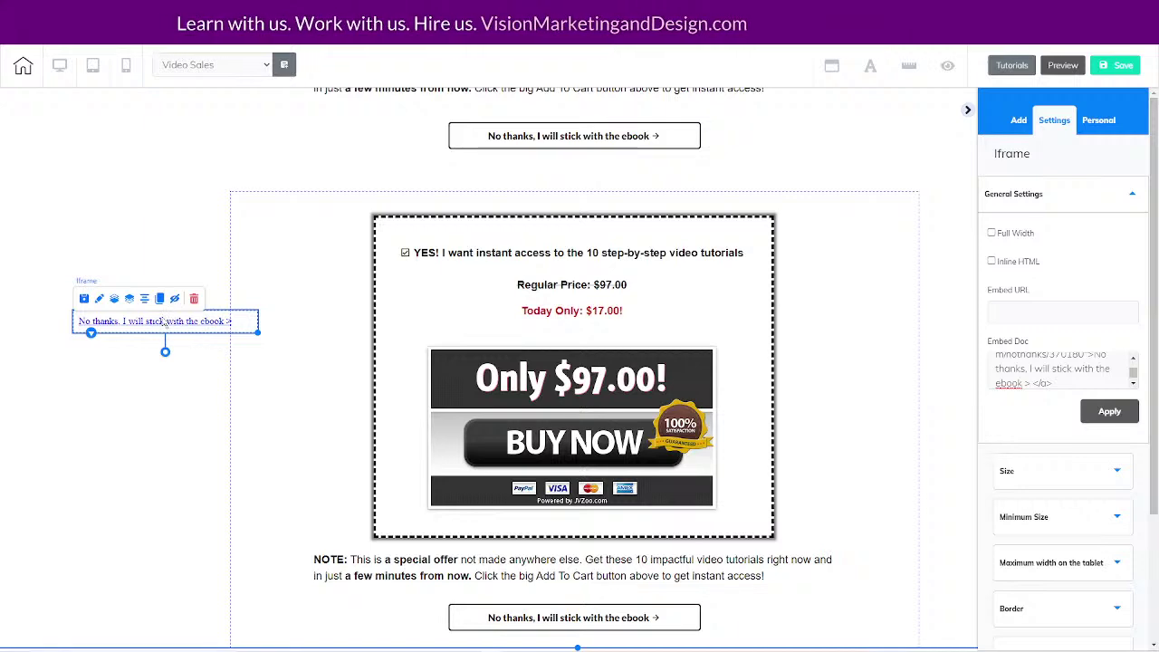
pyautogui.click(194, 305)
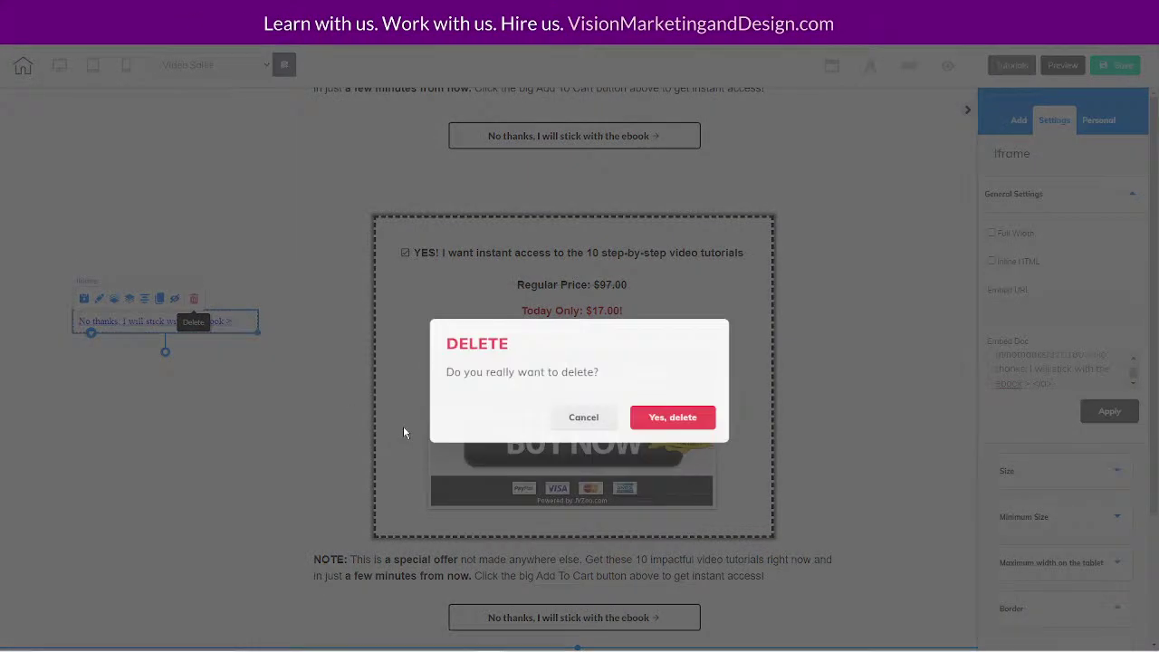
pyautogui.click(678, 383)
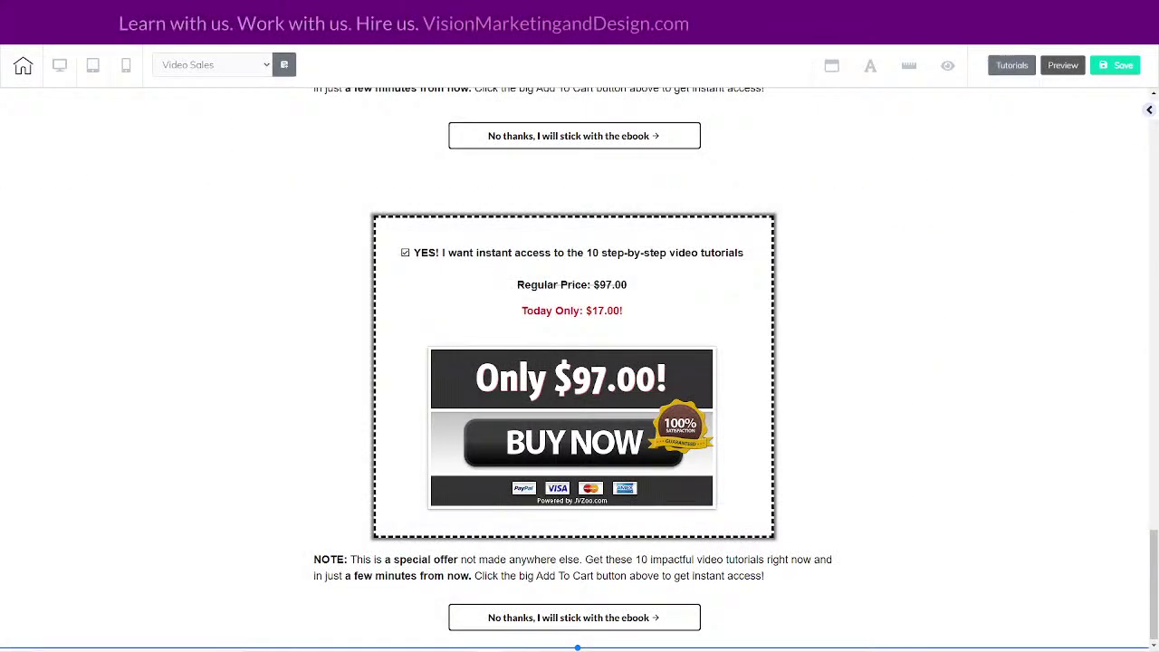
# Save the Video Sales page and publish the site.
pyautogui.click(1119, 66)
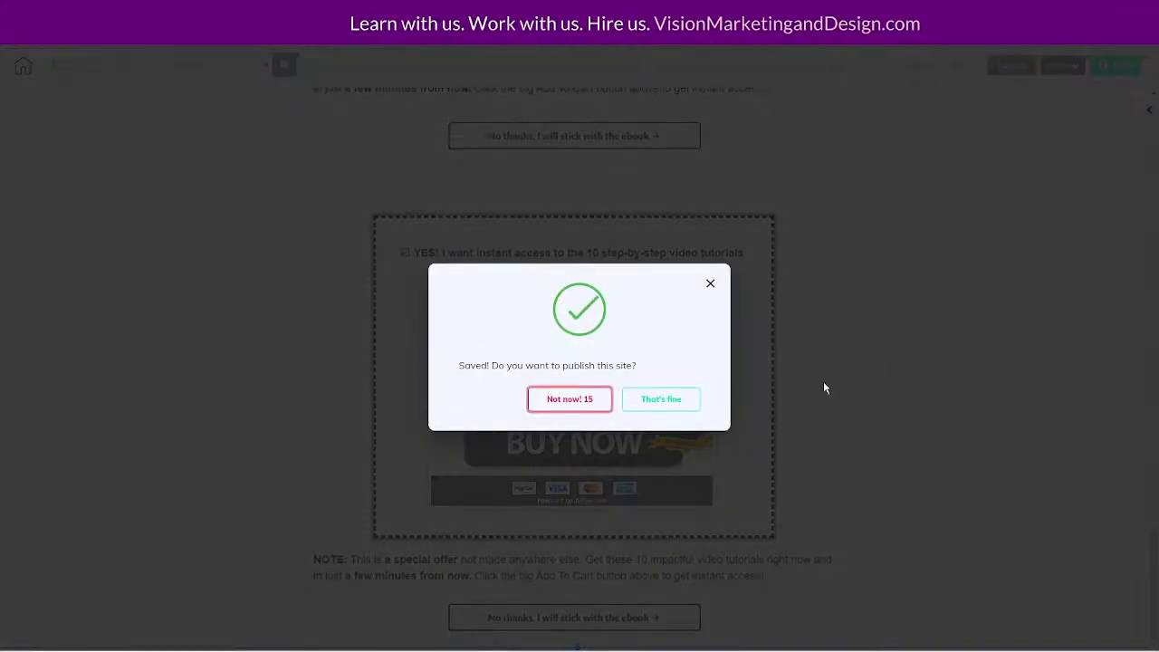
pyautogui.click(659, 401)
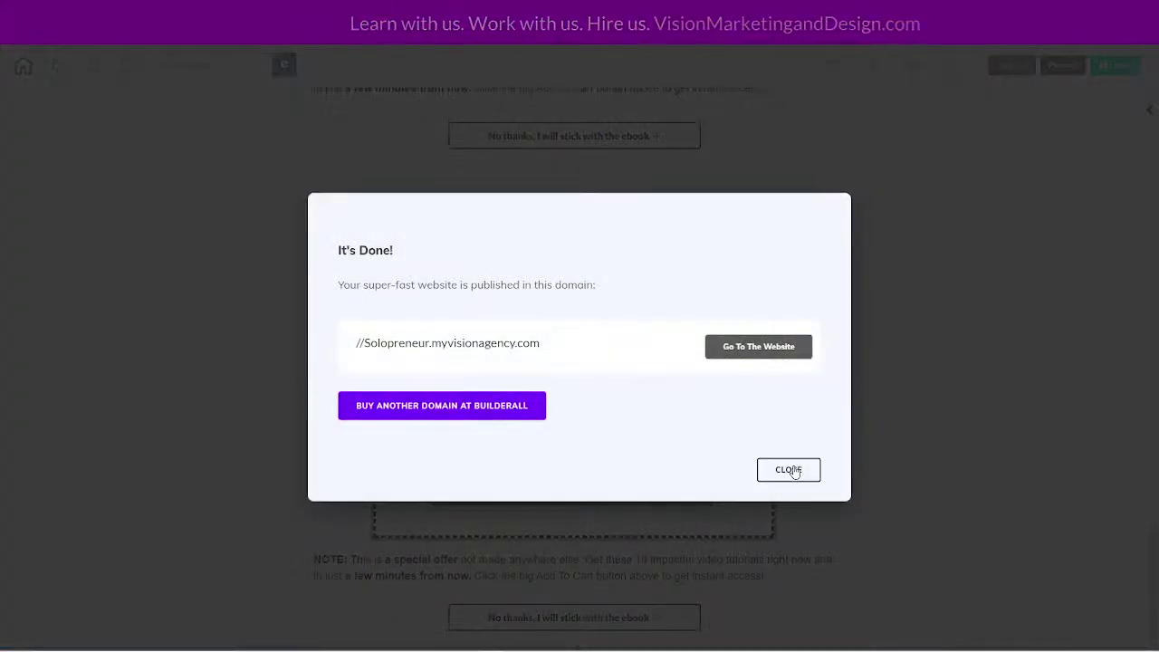
pyautogui.click(790, 470)
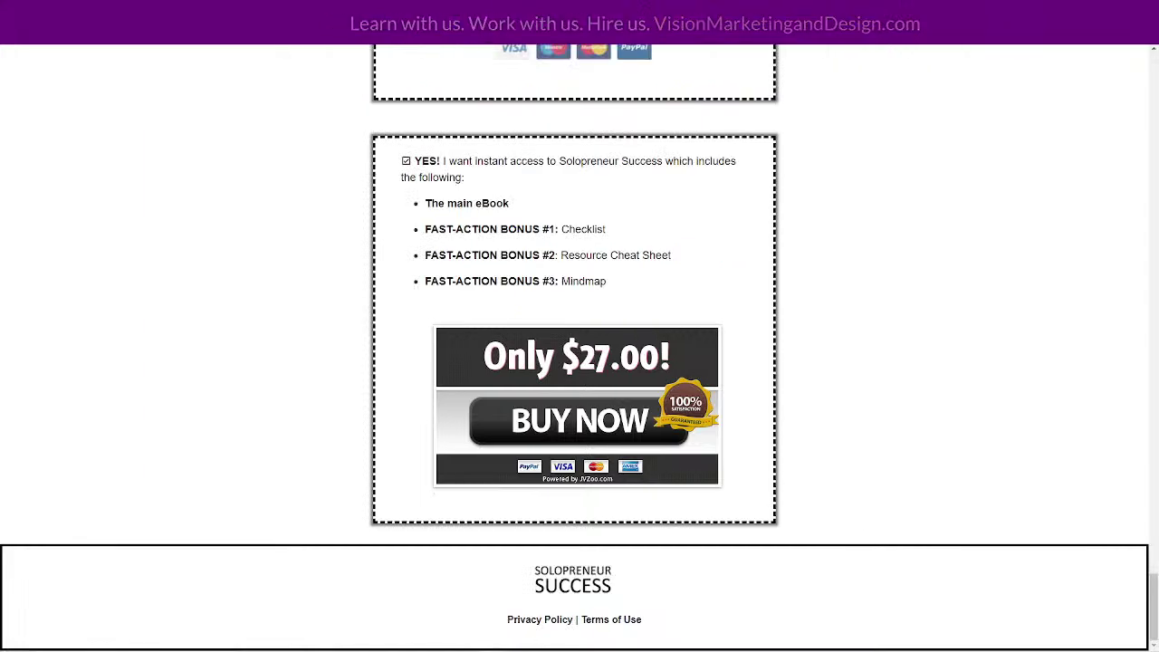
# From the site's page list, open the site members' integrations and start a new JVZoo payment integration.
pyautogui.scroll(5, 181, 300)
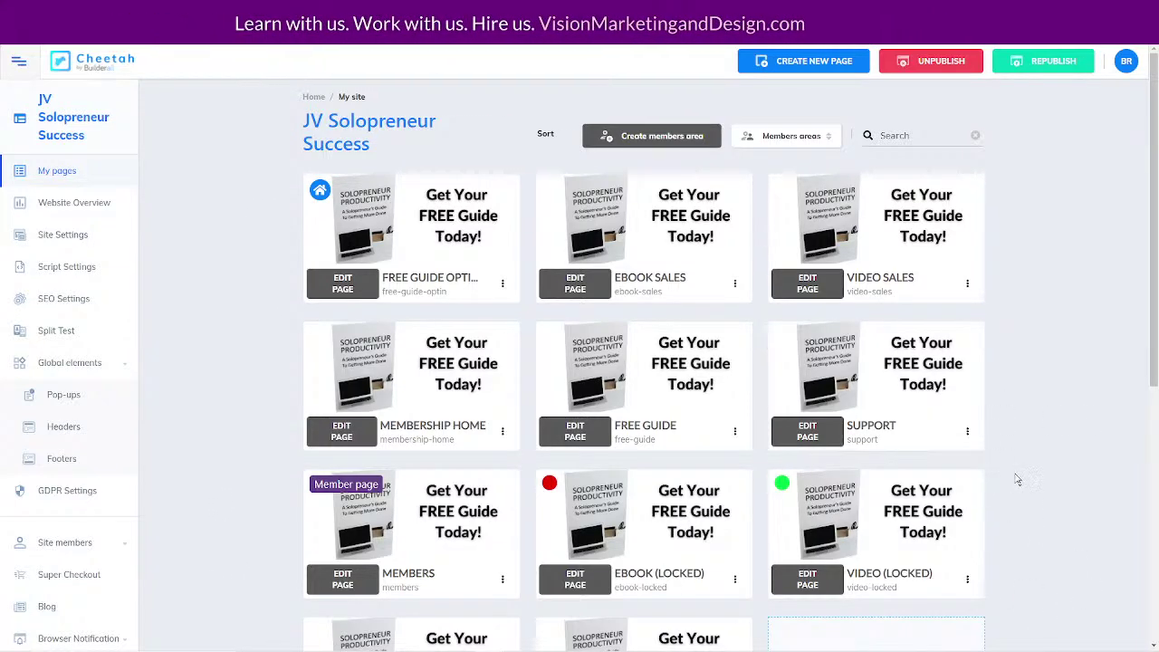
pyautogui.scroll(-2, 1023, 478)
pyautogui.scroll(1, 1035, 478)
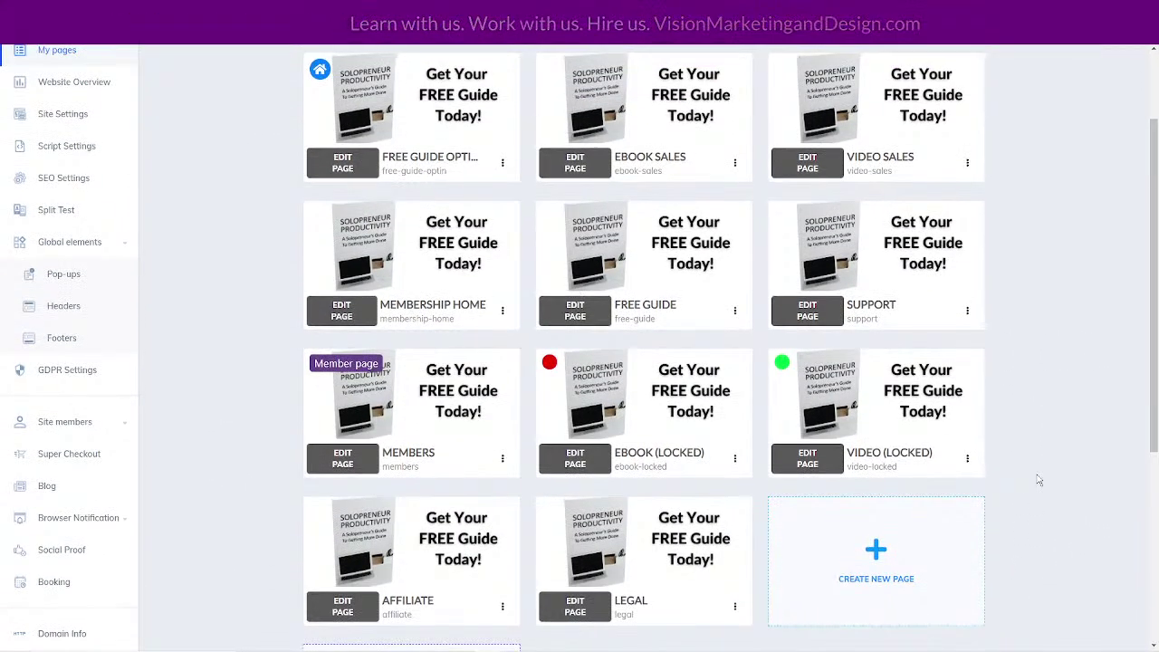
pyautogui.scroll(-1, 1039, 479)
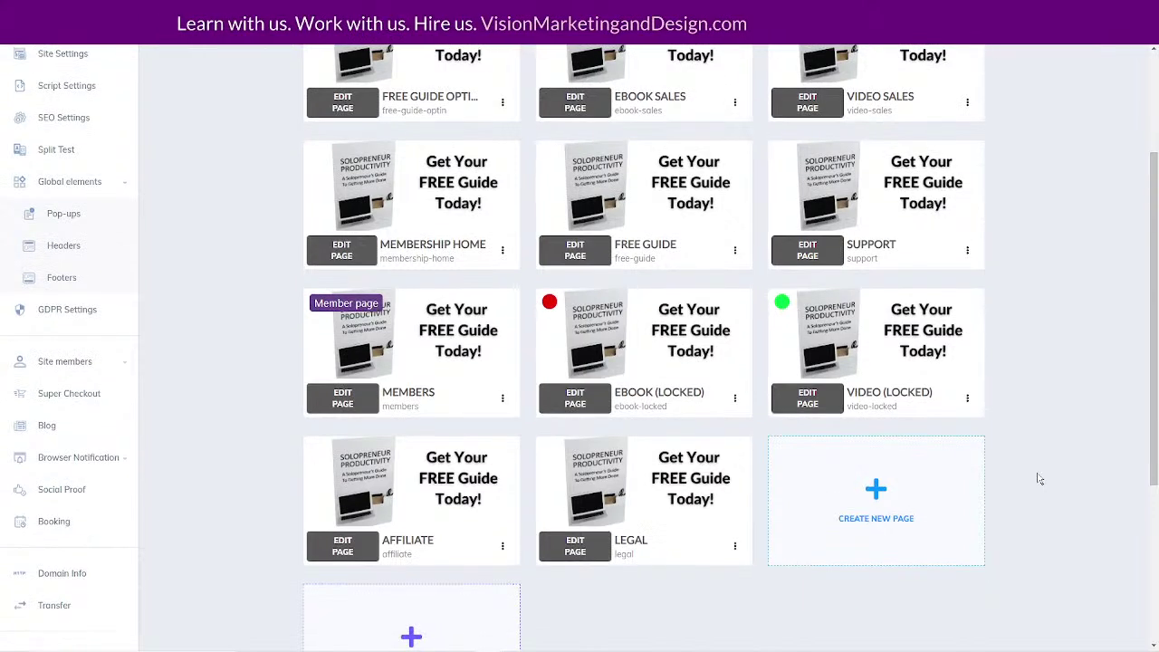
pyautogui.click(85, 362)
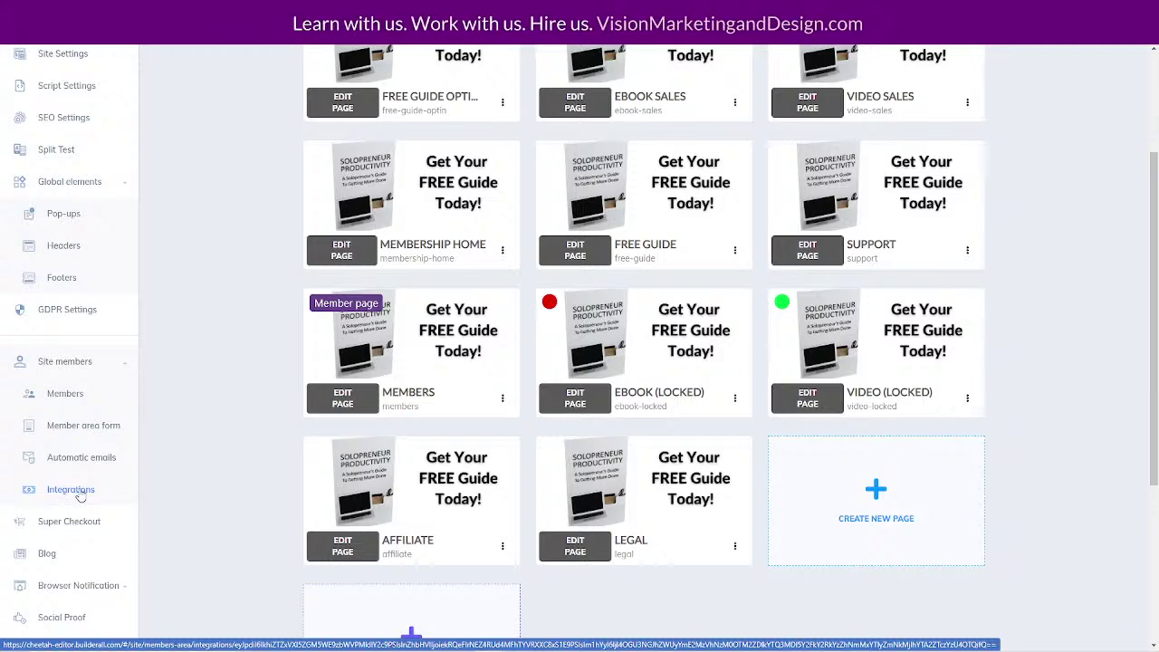
pyautogui.click(83, 491)
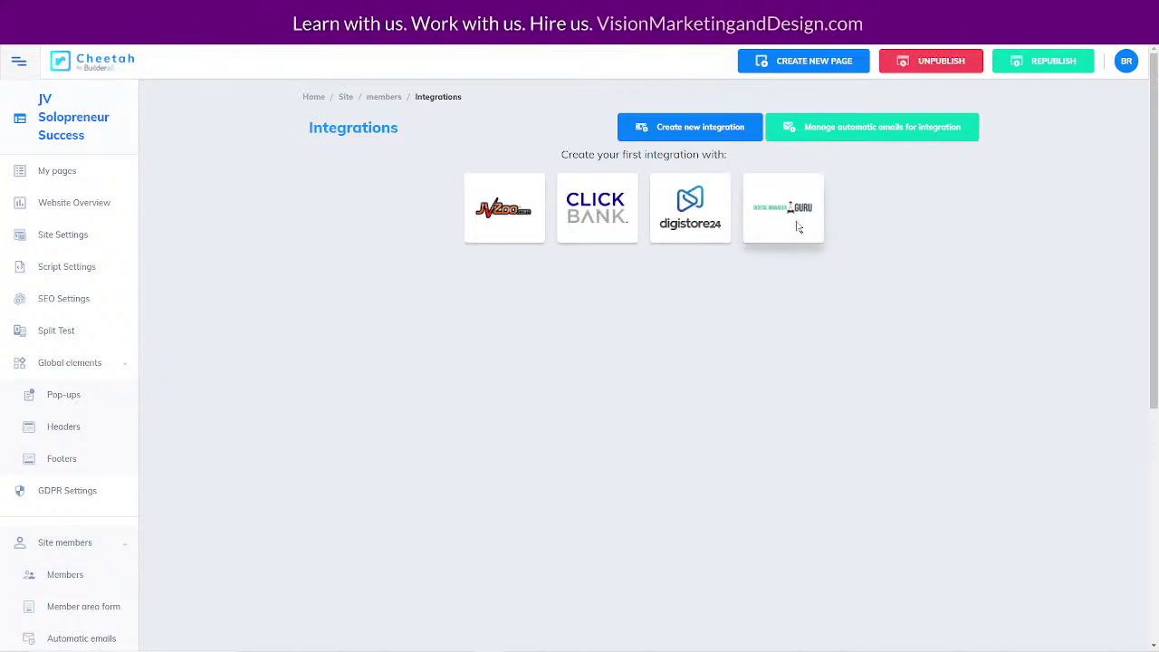
pyautogui.click(507, 215)
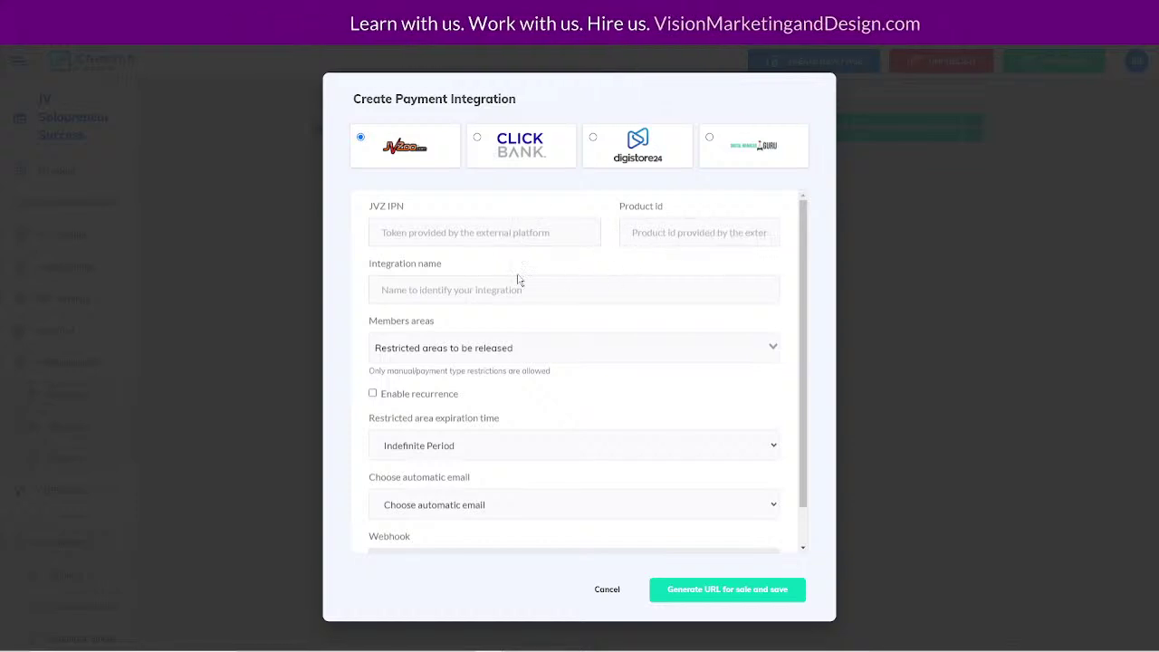
# Examine the JVZ IPN, Integration name and Members areas fields of the JVZoo payment integration form.
pyautogui.click(371, 230)
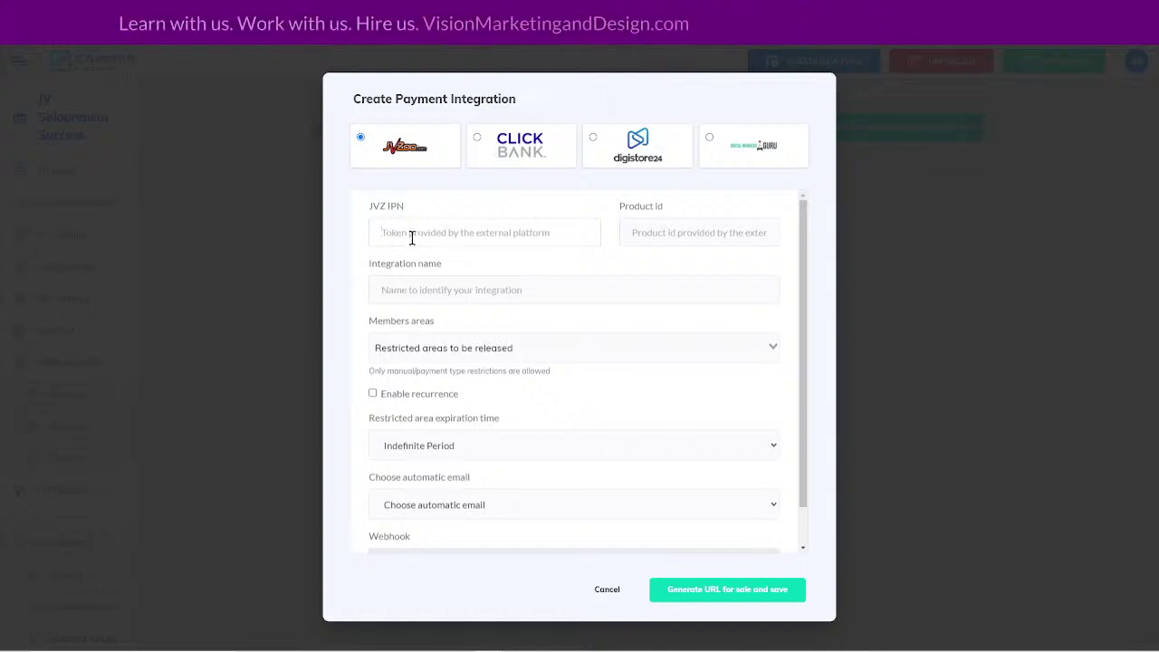
pyautogui.click(390, 289)
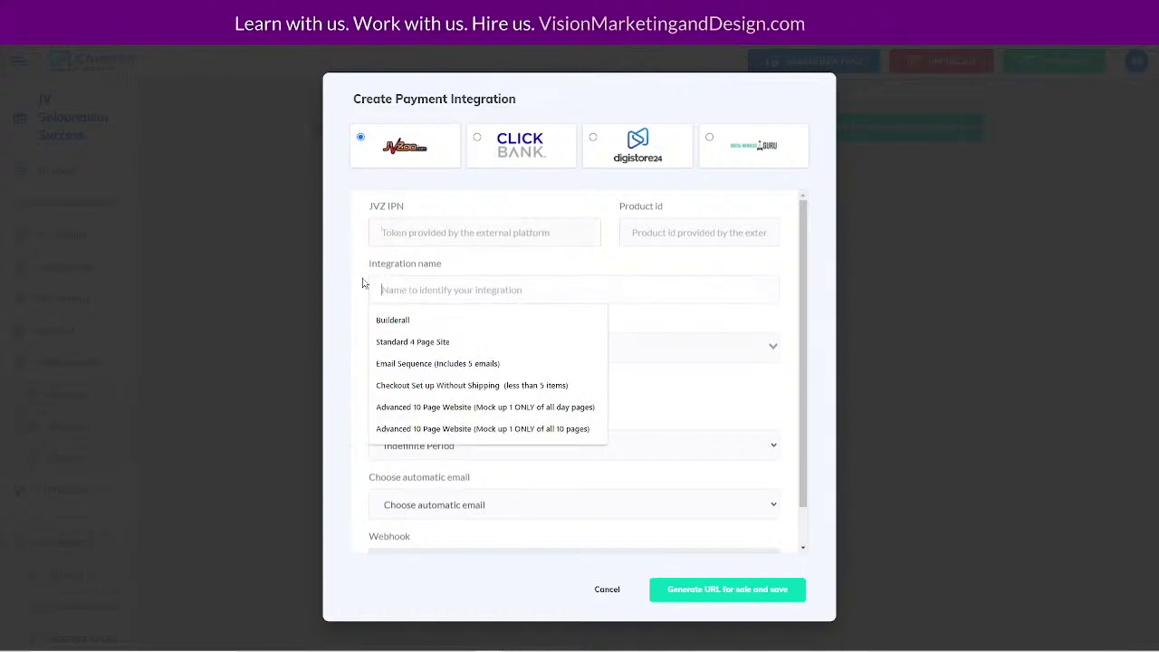
pyautogui.click(419, 300)
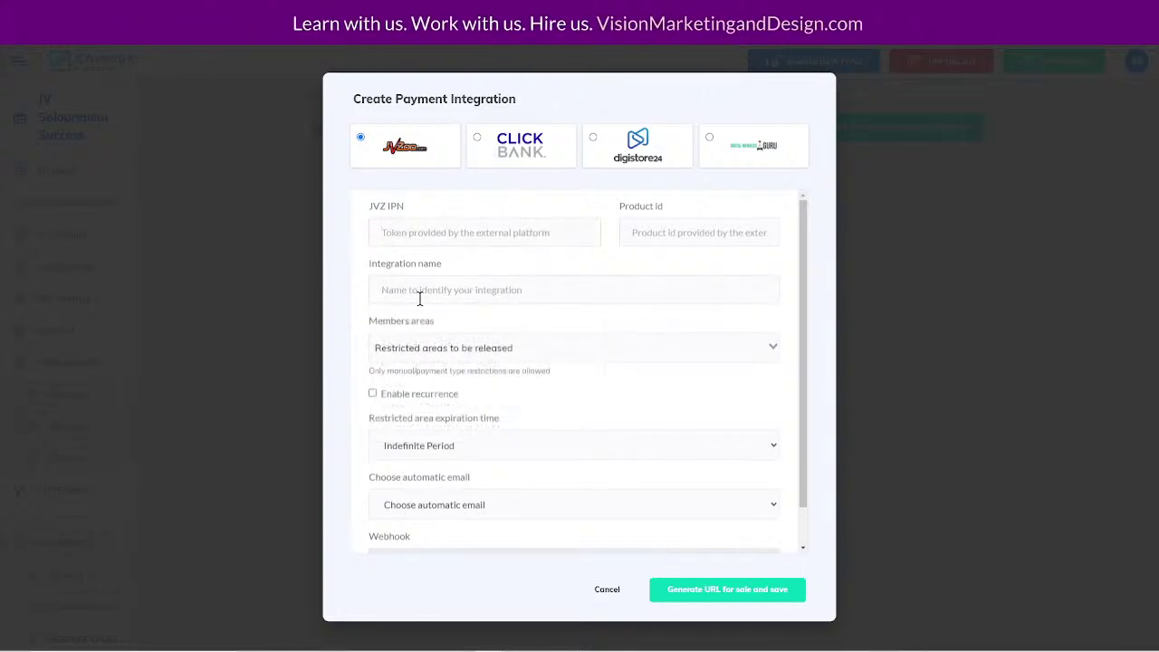
pyautogui.click(544, 350)
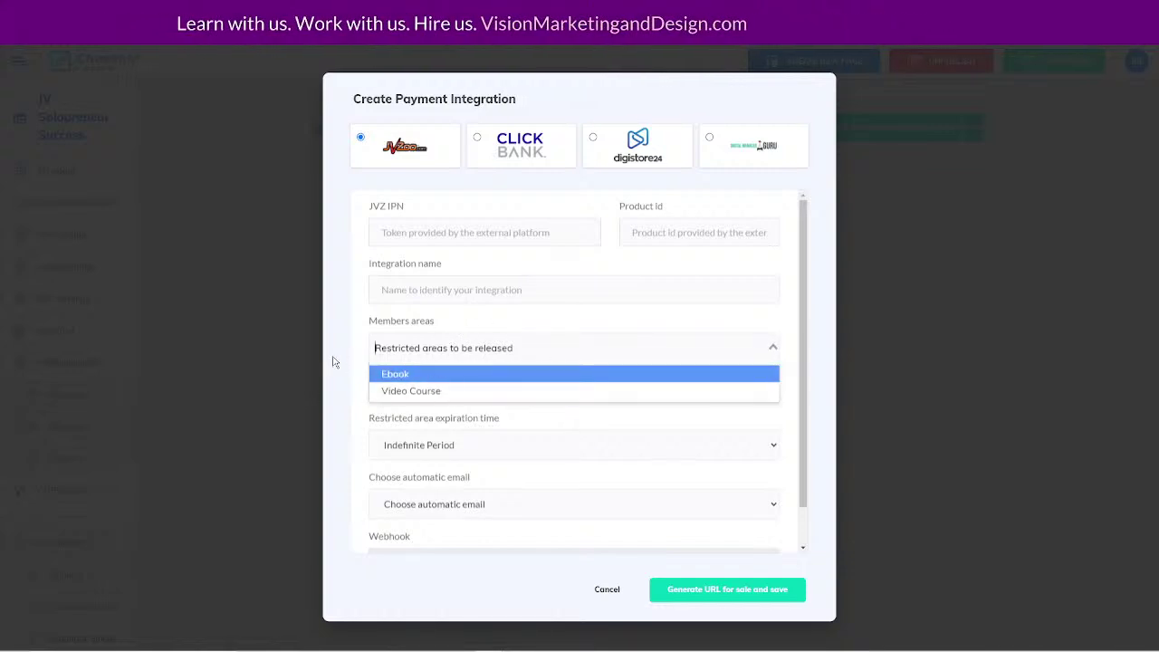
pyautogui.click(457, 420)
pyautogui.scroll(-1, 430, 387)
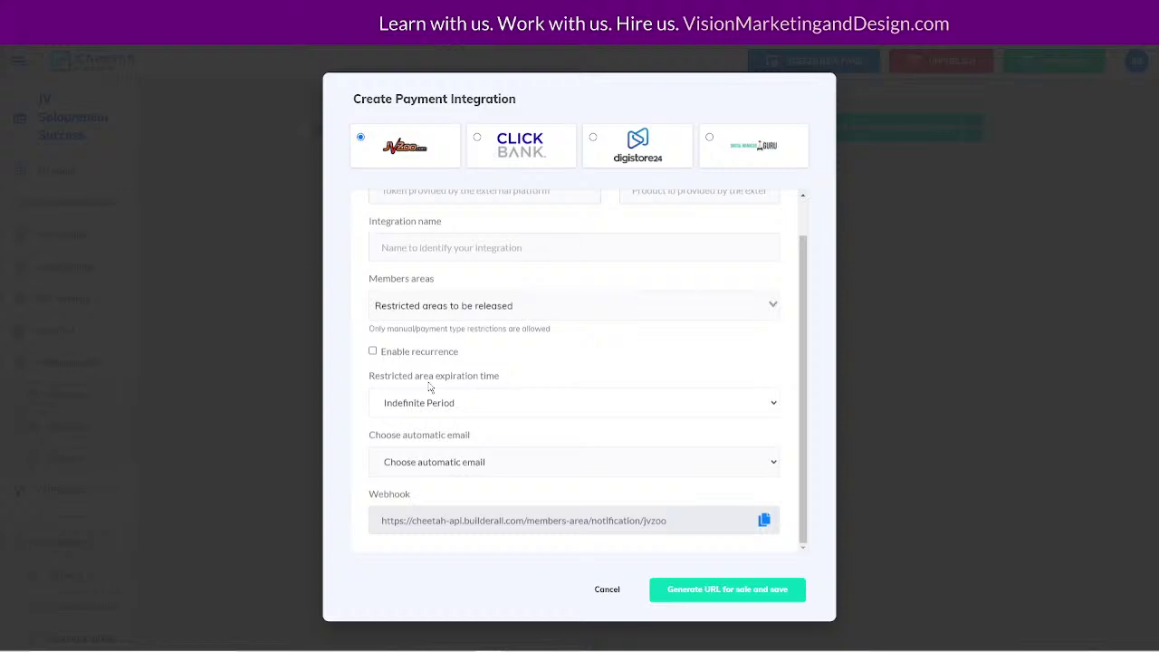
# Check the recurrence, restricted area expiration time and automatic email options, and cancel the integration form.
pyautogui.click(372, 352)
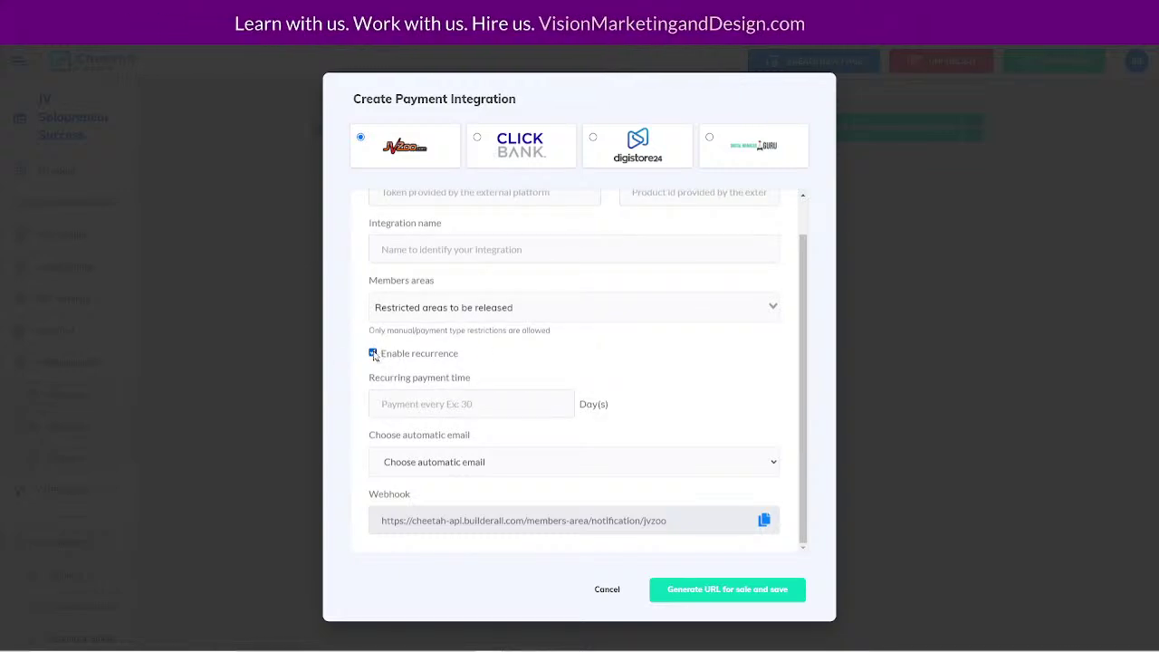
pyautogui.click(373, 353)
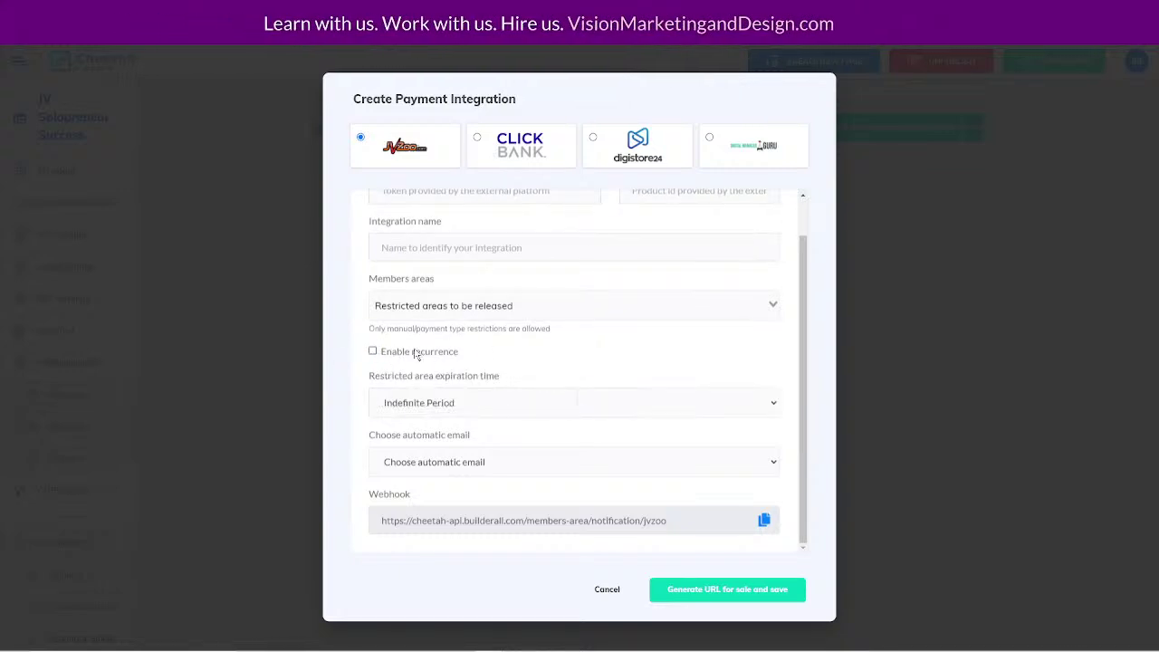
pyautogui.click(409, 410)
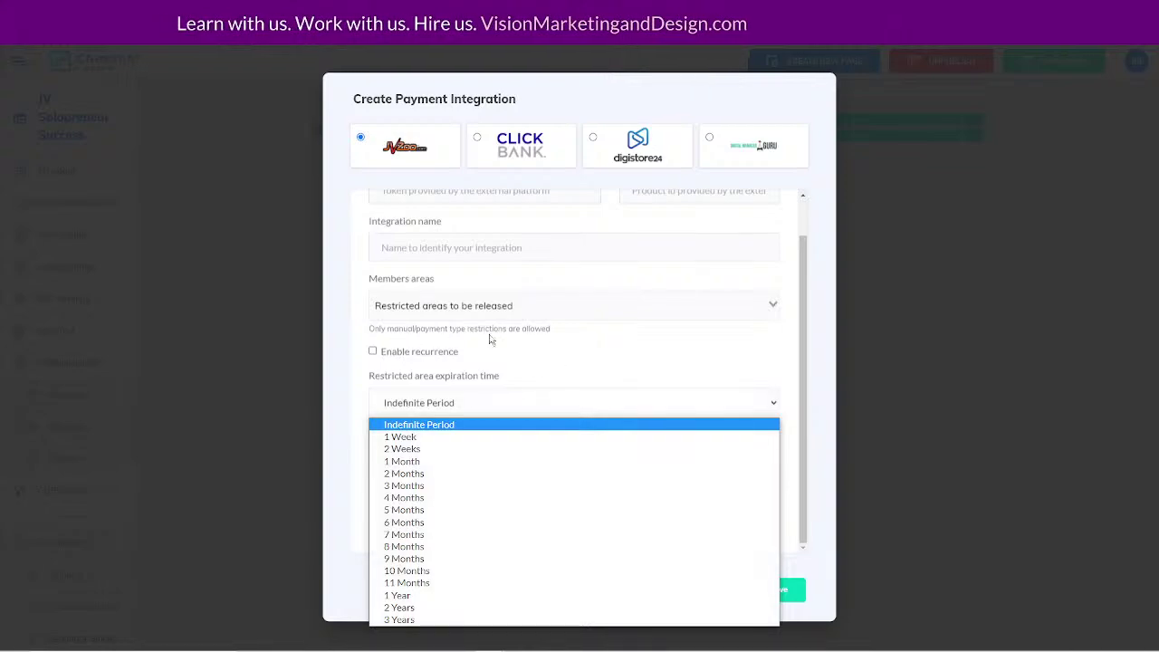
pyautogui.click(534, 369)
pyautogui.click(435, 467)
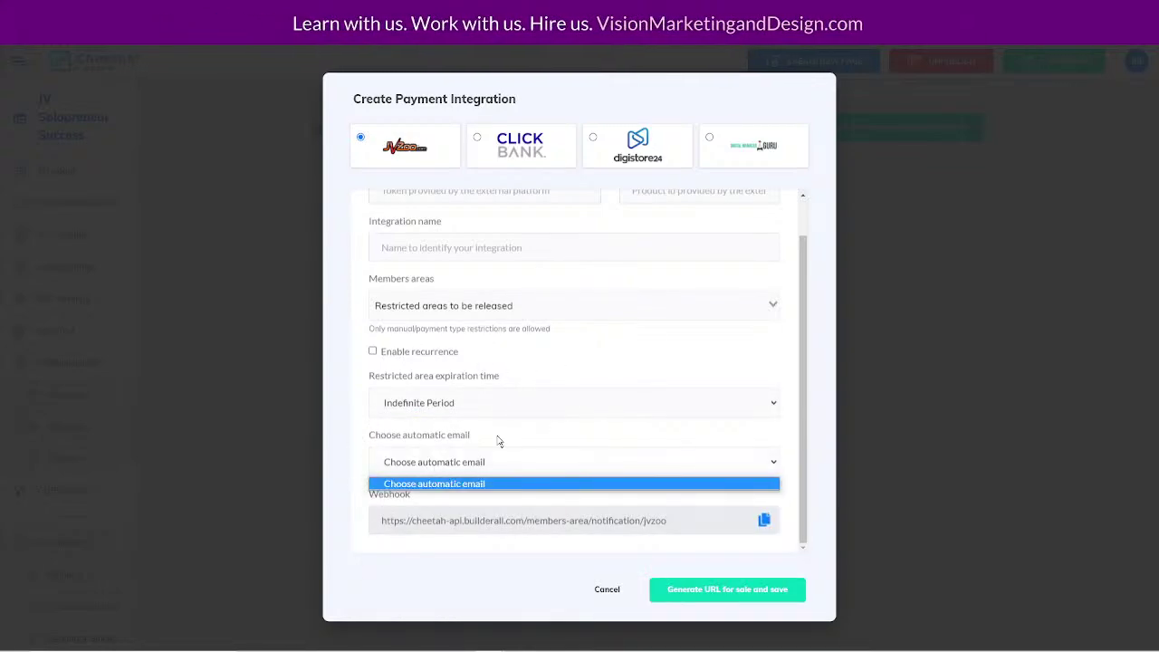
pyautogui.click(734, 393)
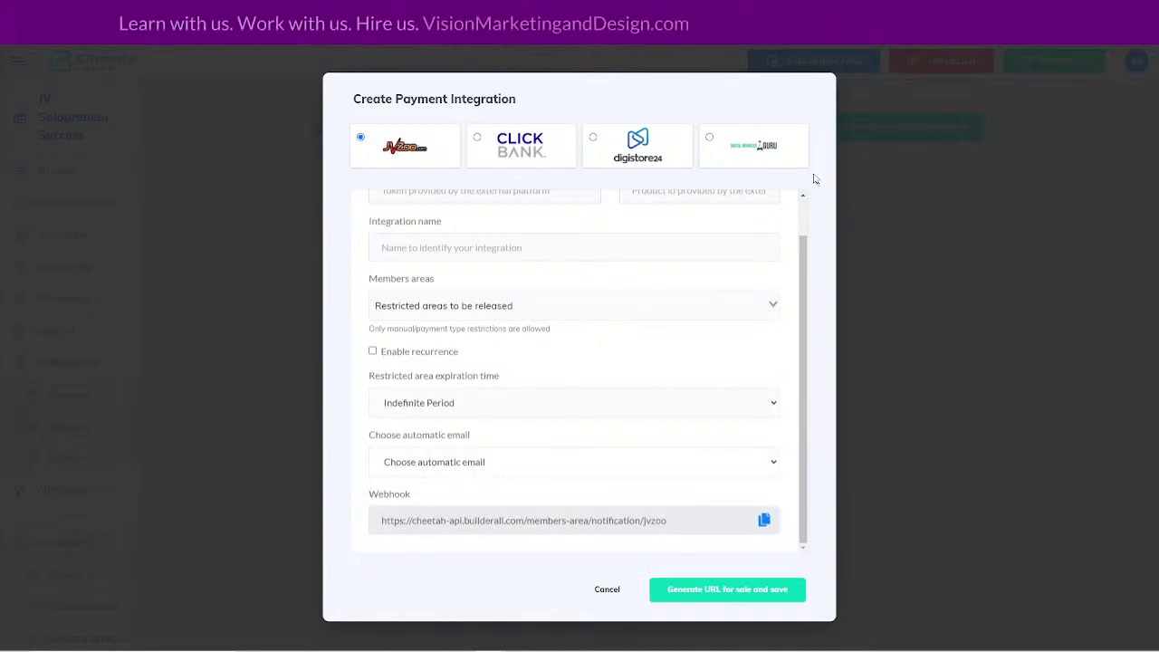
pyautogui.click(607, 589)
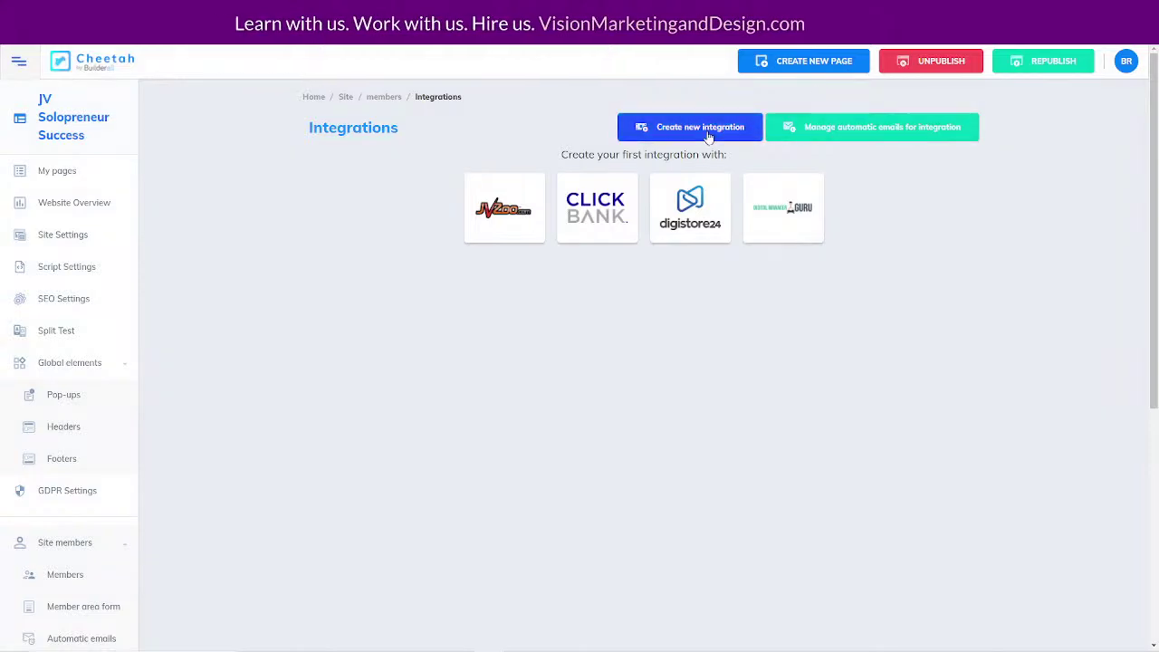
# Start a new JVZoo payment integration again and review its form down to the webhook URL.
pyautogui.click(495, 218)
pyautogui.scroll(-2, 558, 432)
pyautogui.scroll(2, 548, 474)
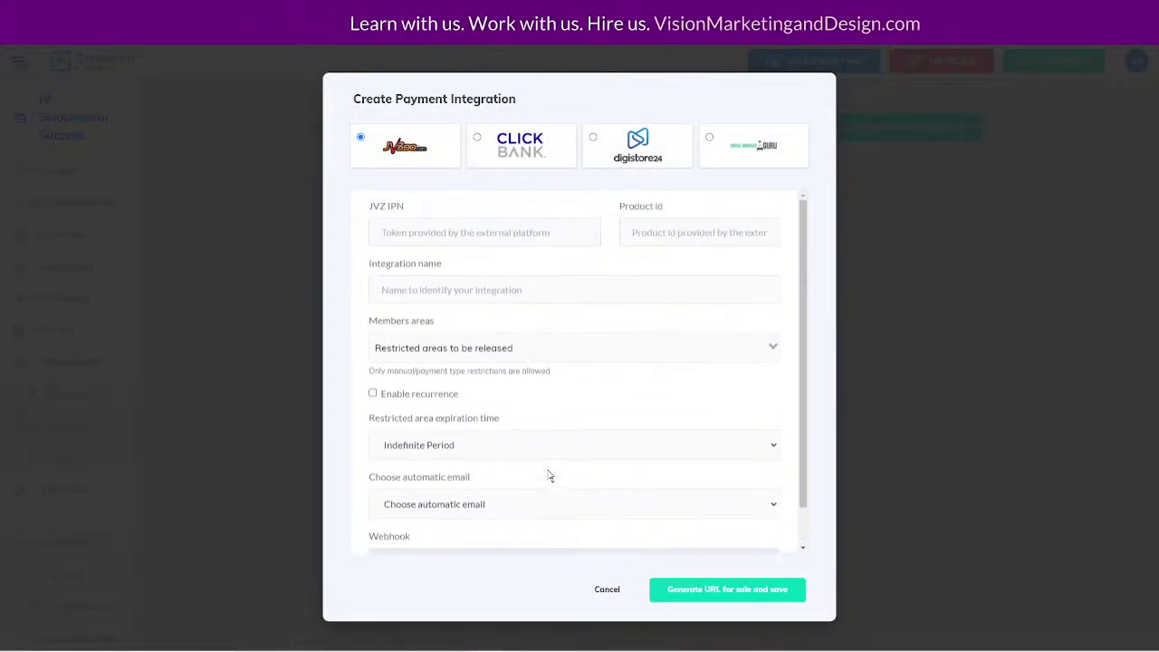
pyautogui.scroll(-2, 643, 502)
pyautogui.scroll(-1, 643, 502)
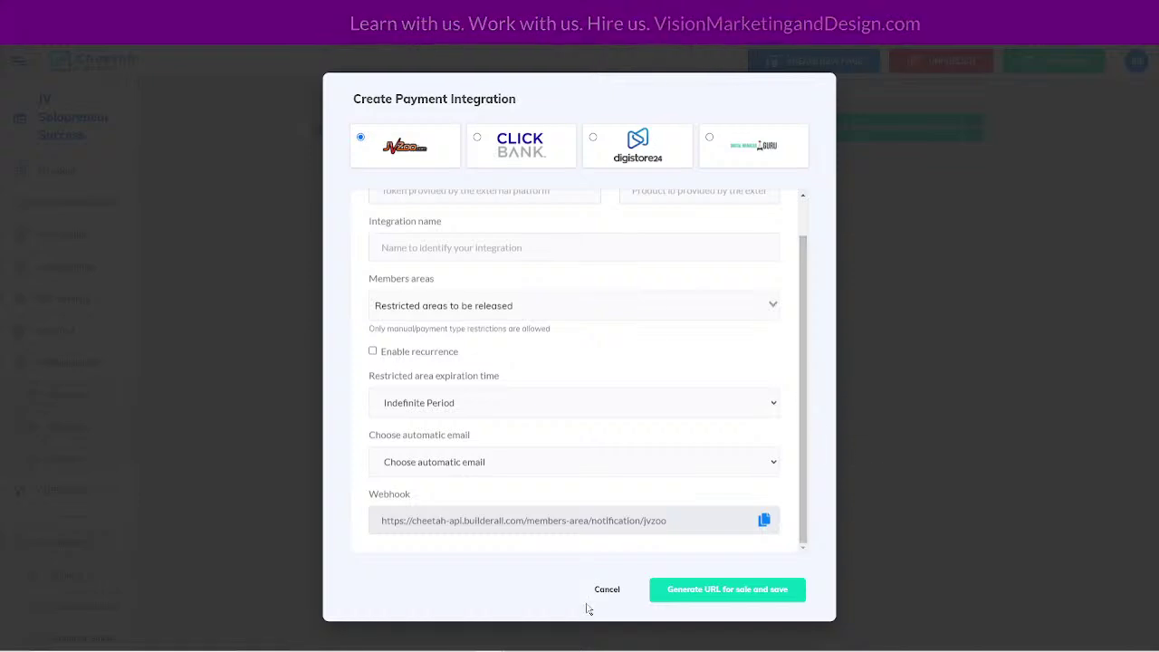
pyautogui.scroll(3, 419, 281)
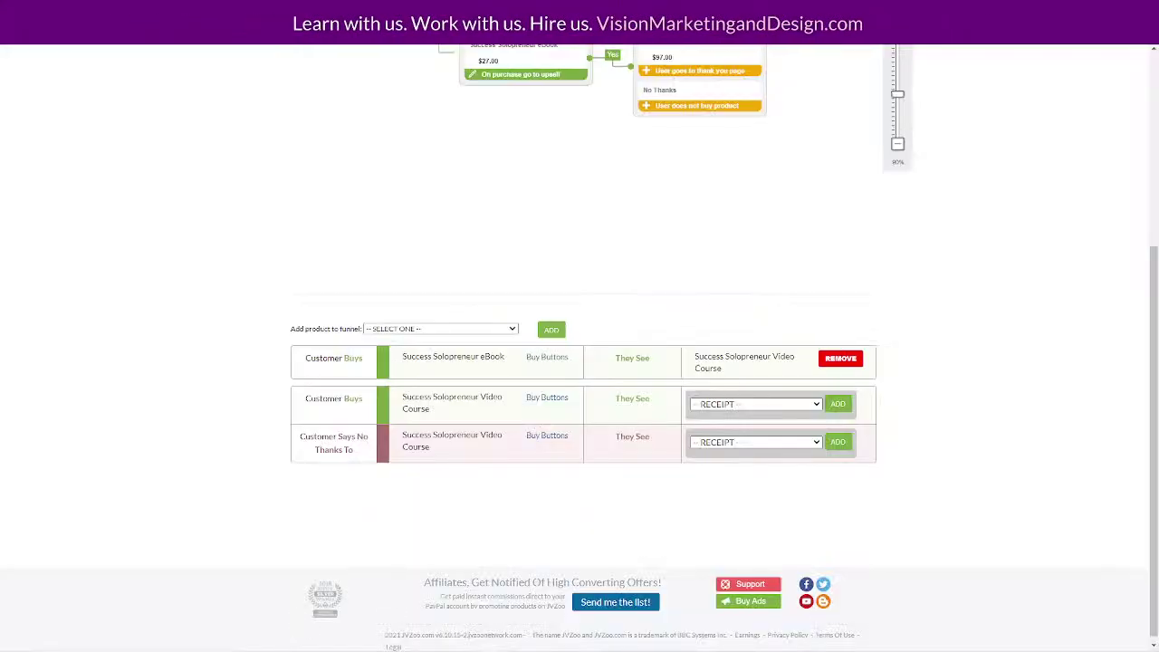
# Switch to JVZoo and look through the sales funnel page, seller options and other open pages for the IPN setting.
pyautogui.scroll(4, 657, 152)
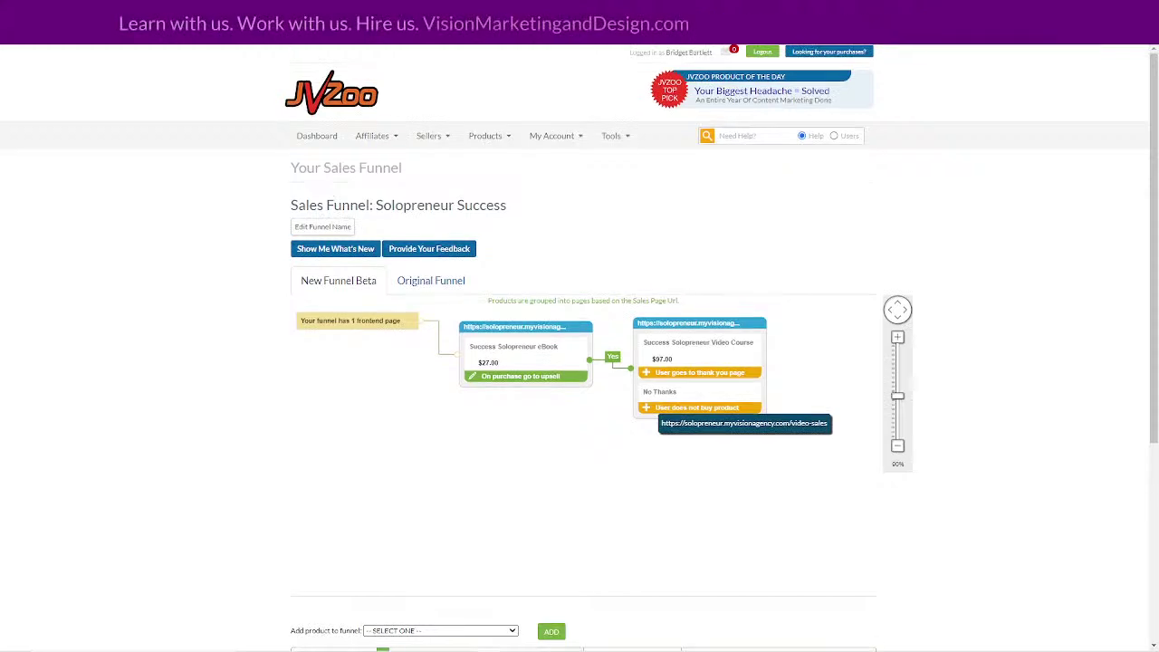
pyautogui.click(428, 137)
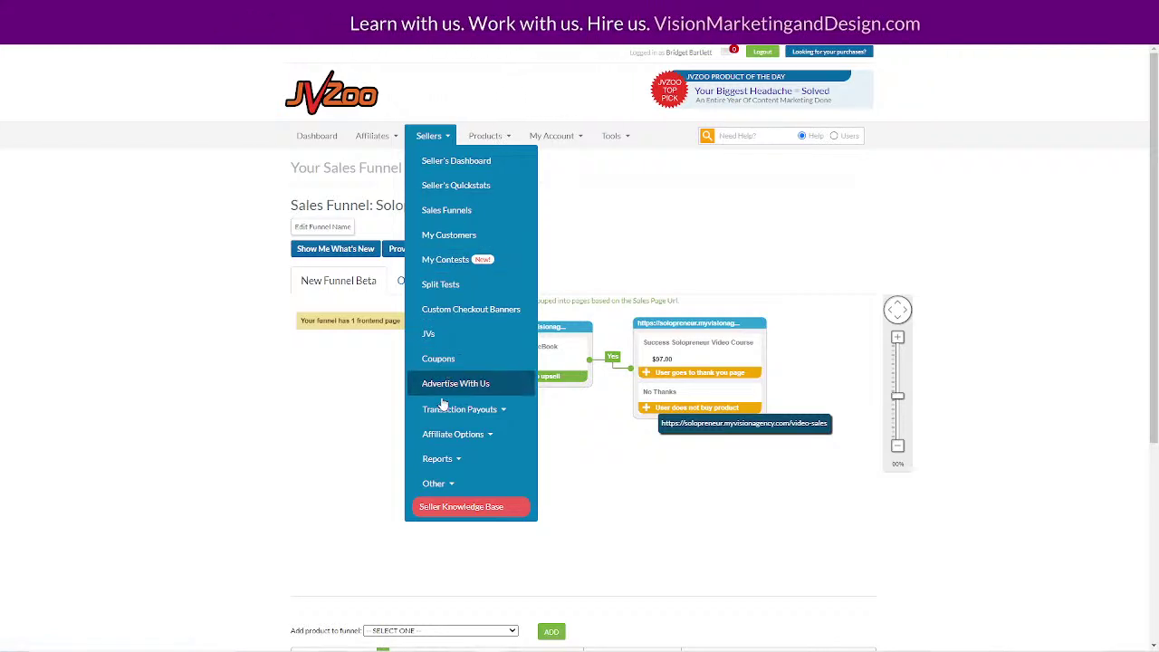
pyautogui.click(630, 11)
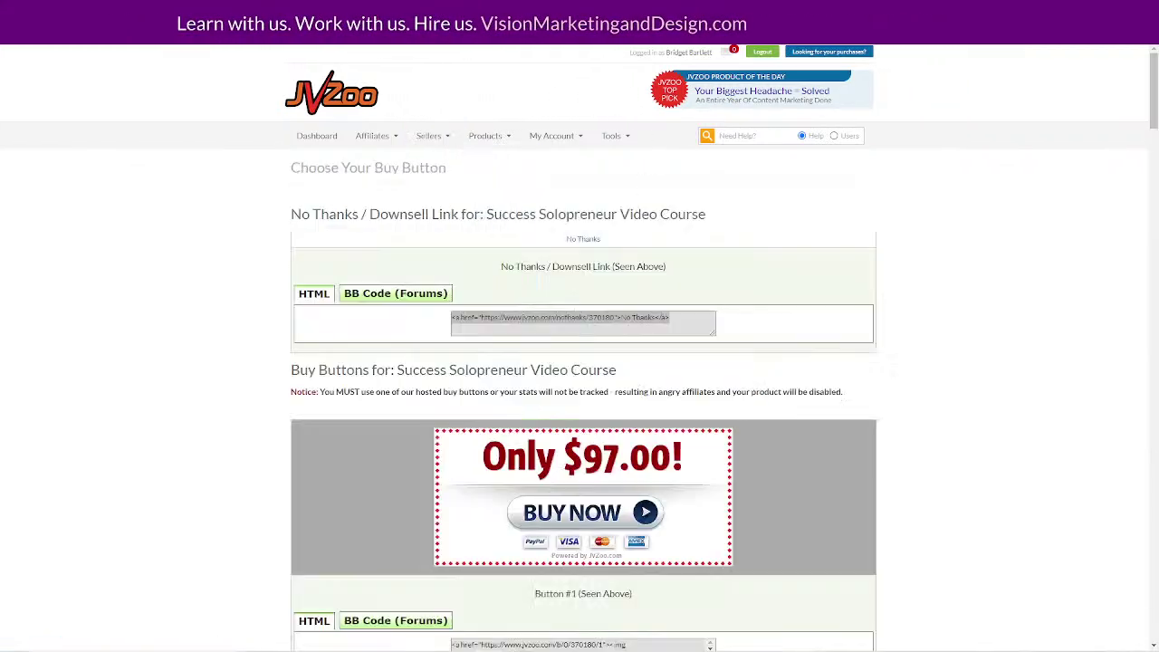
pyautogui.click(507, 11)
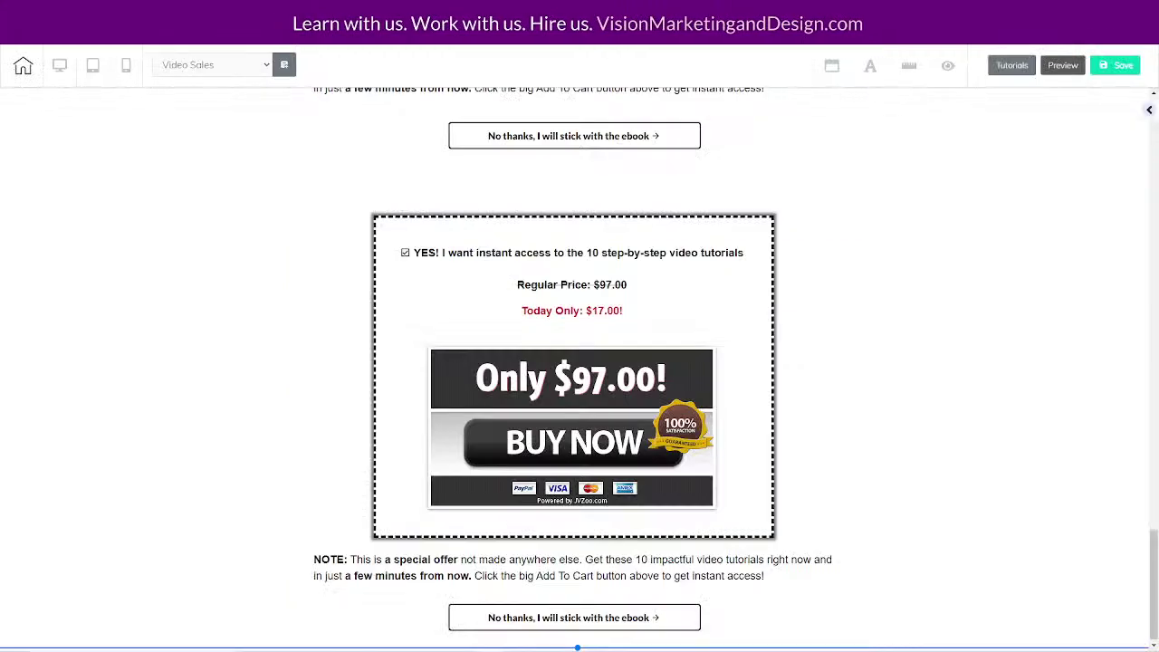
pyautogui.click(548, 11)
pyautogui.click(589, 11)
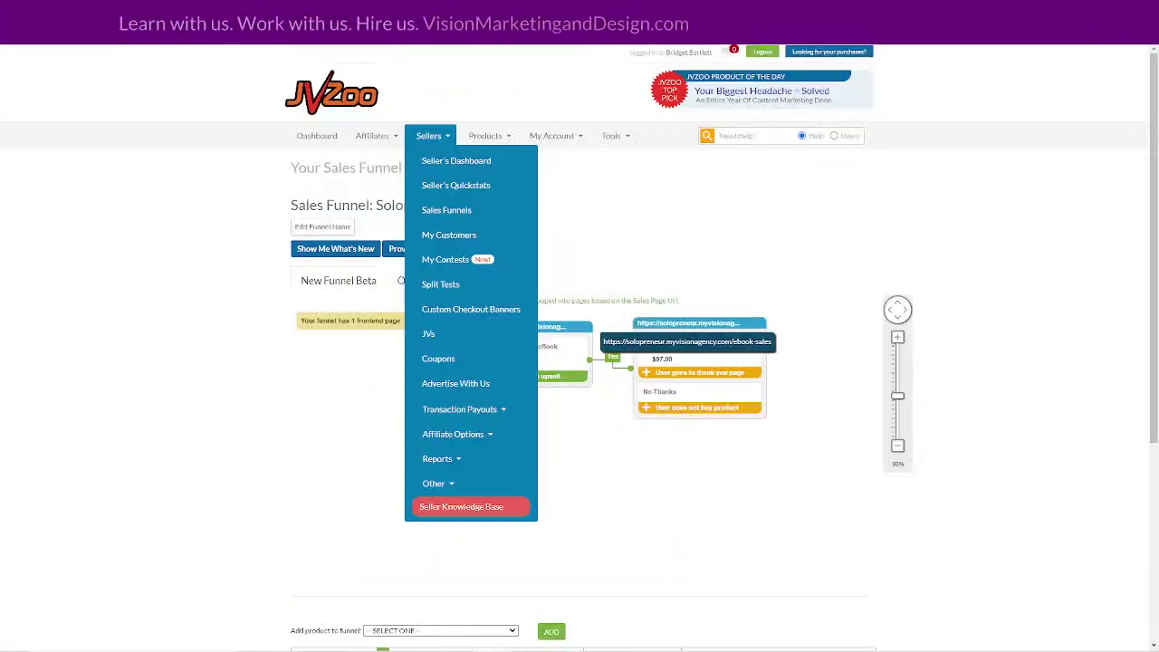
# Copy the "JVZ IPN" label from the Cheetah integration form and search JVZoo's help for it.
pyautogui.click(629, 11)
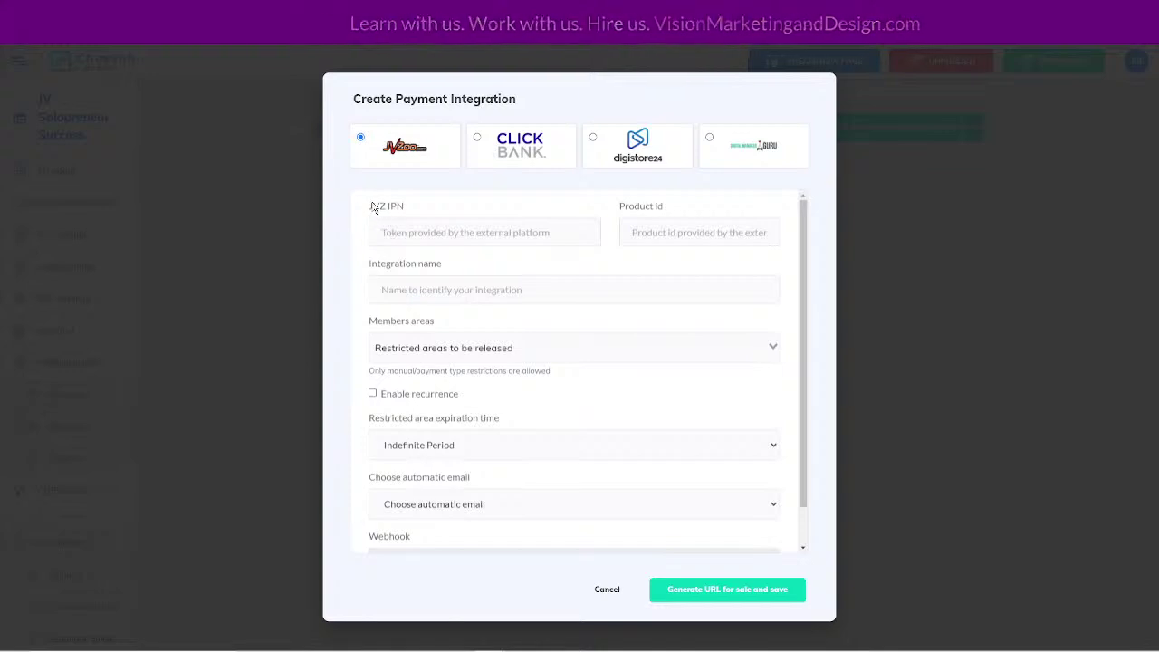
pyautogui.rightClick(406, 210)
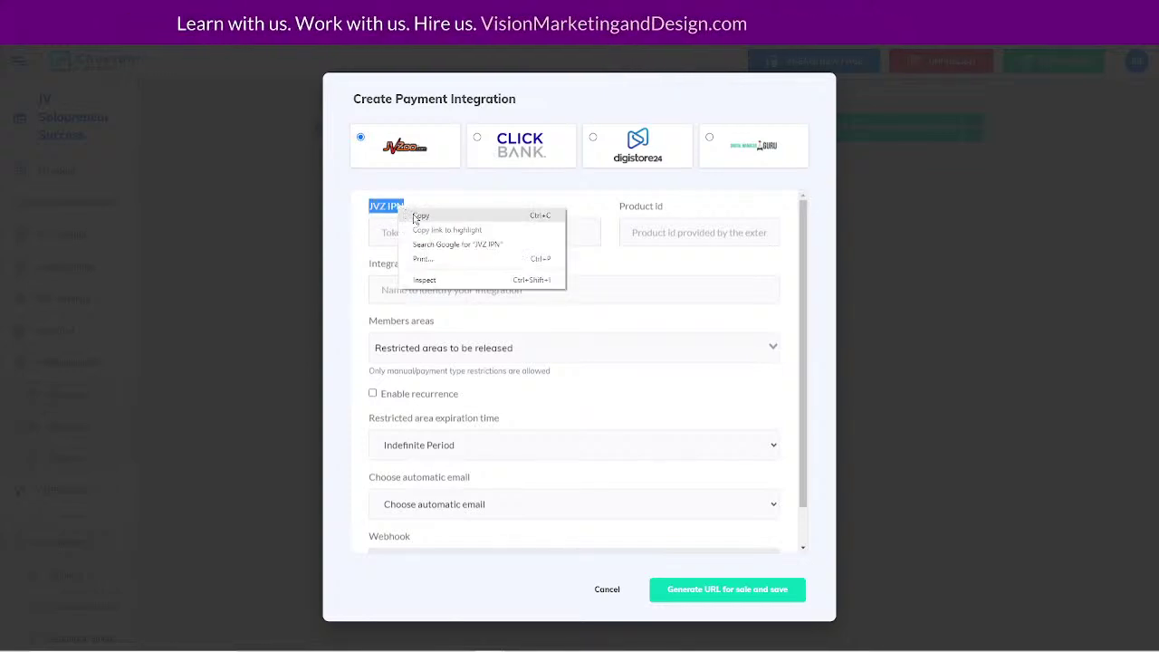
pyautogui.click(414, 217)
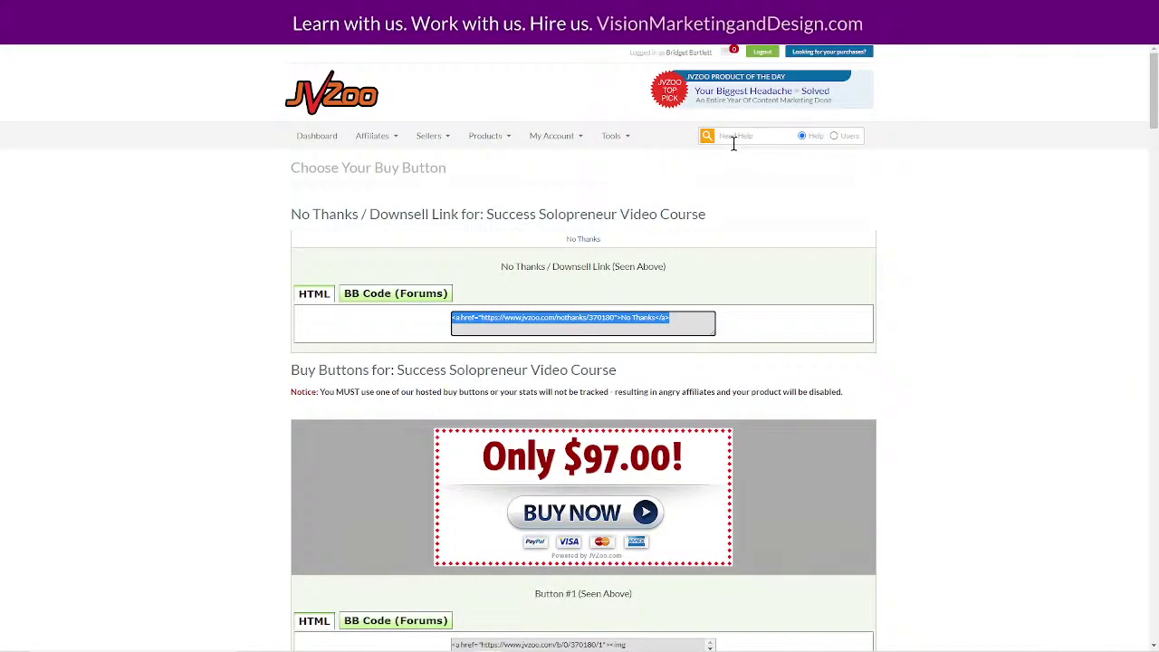
pyautogui.click(730, 132)
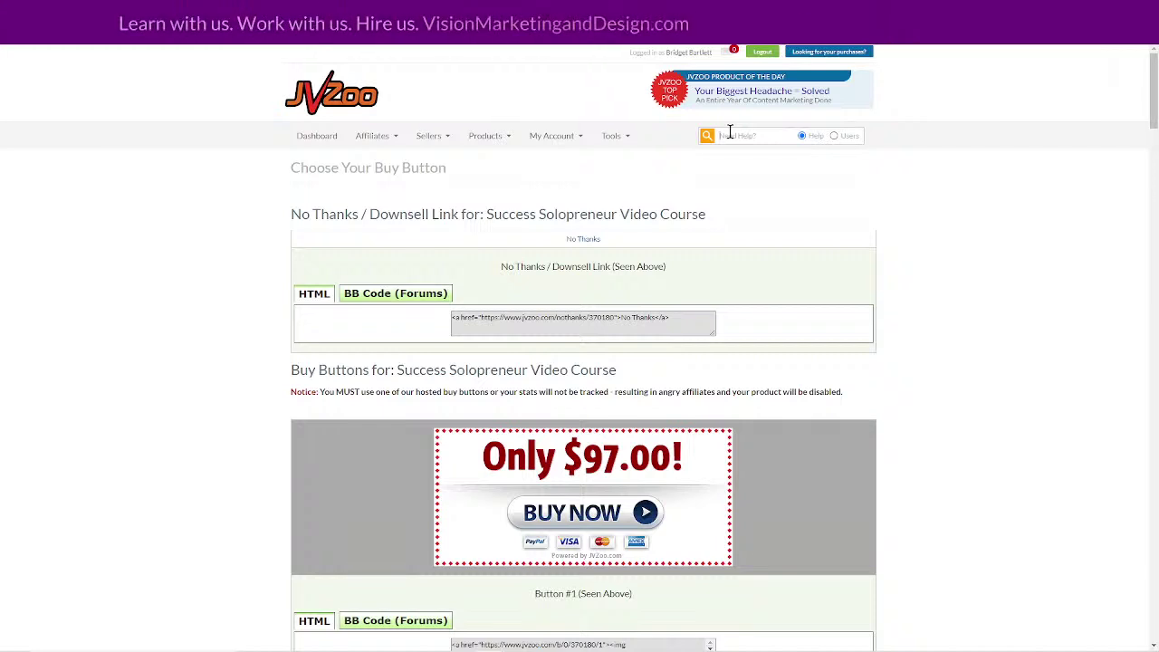
pyautogui.hotkey('ctrl', 'v')
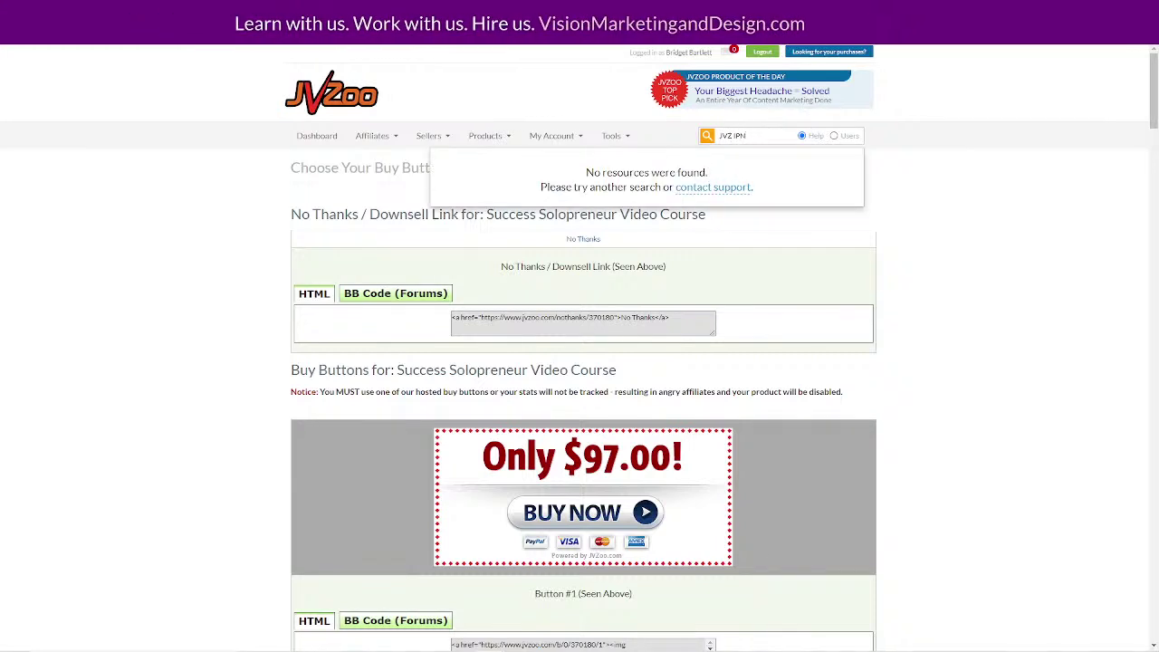
# Search Google for "JVZ IPN jvzoo" and open the JVZoo article on creating your own integrated script.
pyautogui.hotkey('ctrl', 't')
pyautogui.hotkey('ctrl', 'v')
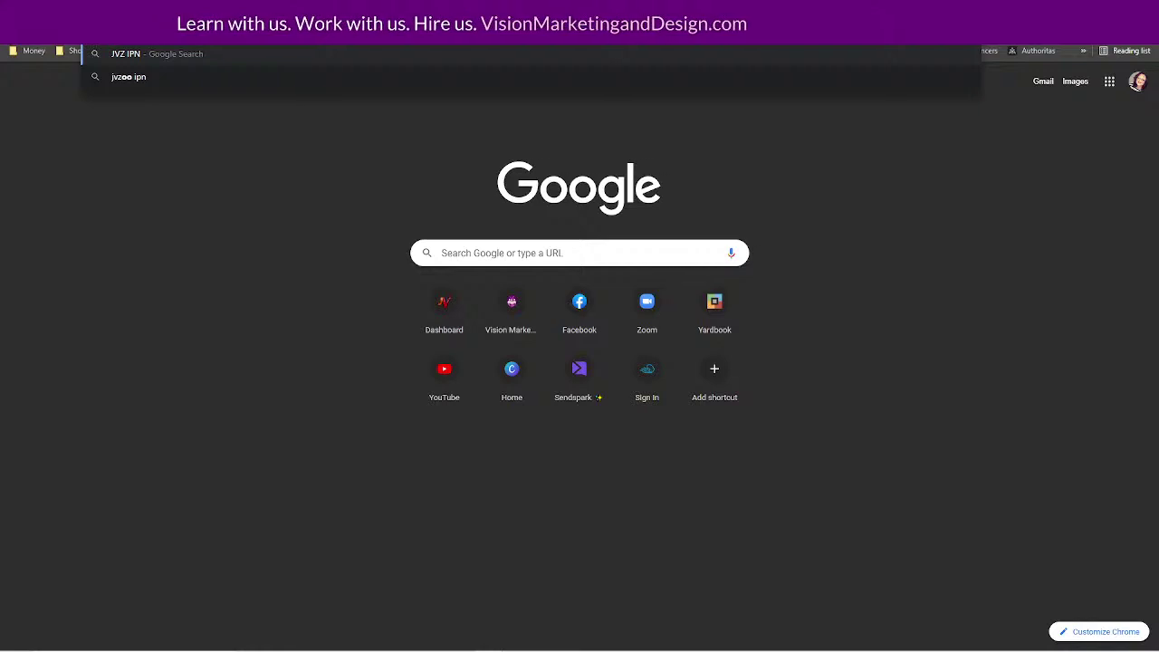
pyautogui.write('j')
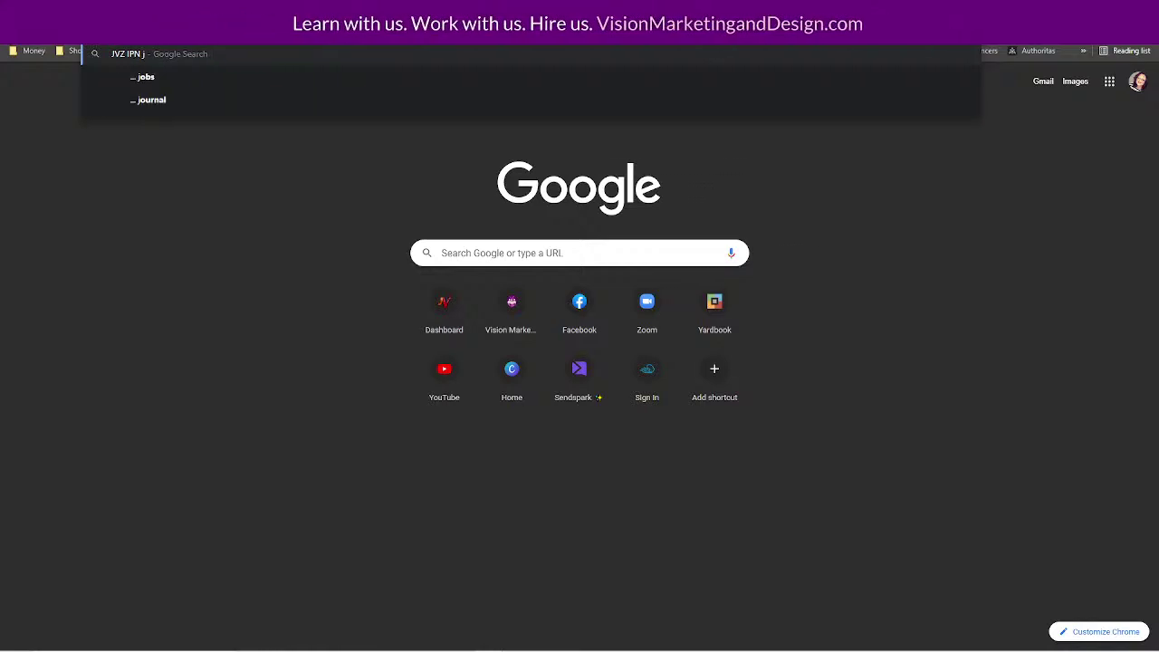
pyautogui.write('vzoo')
pyautogui.press('Return')
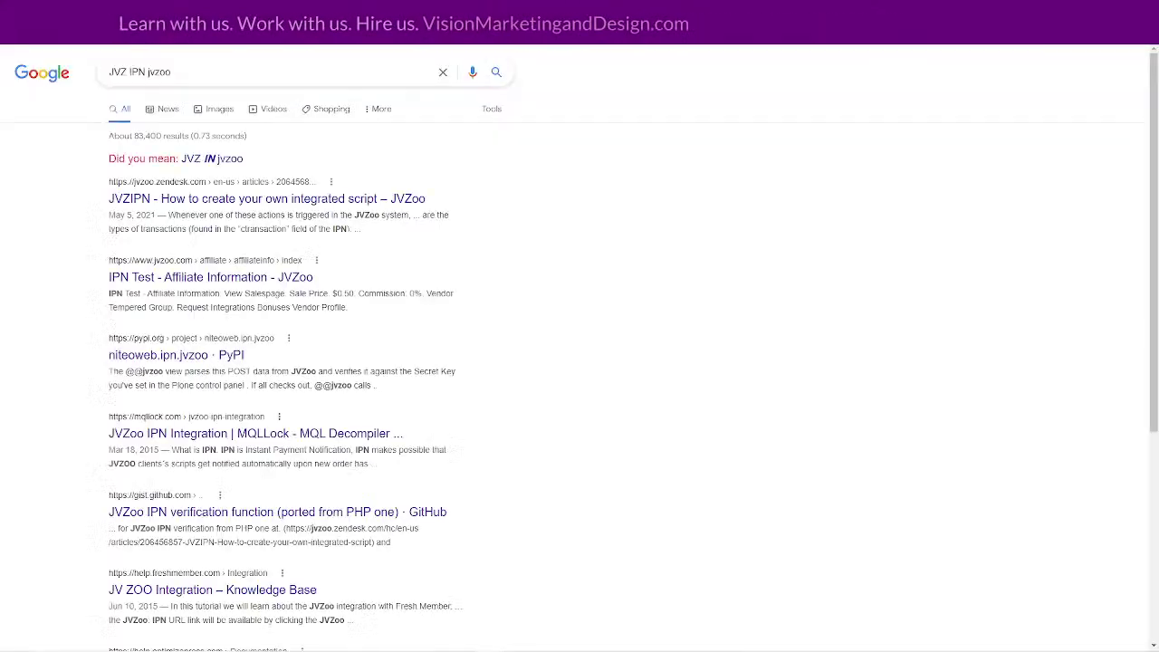
pyautogui.click(204, 205)
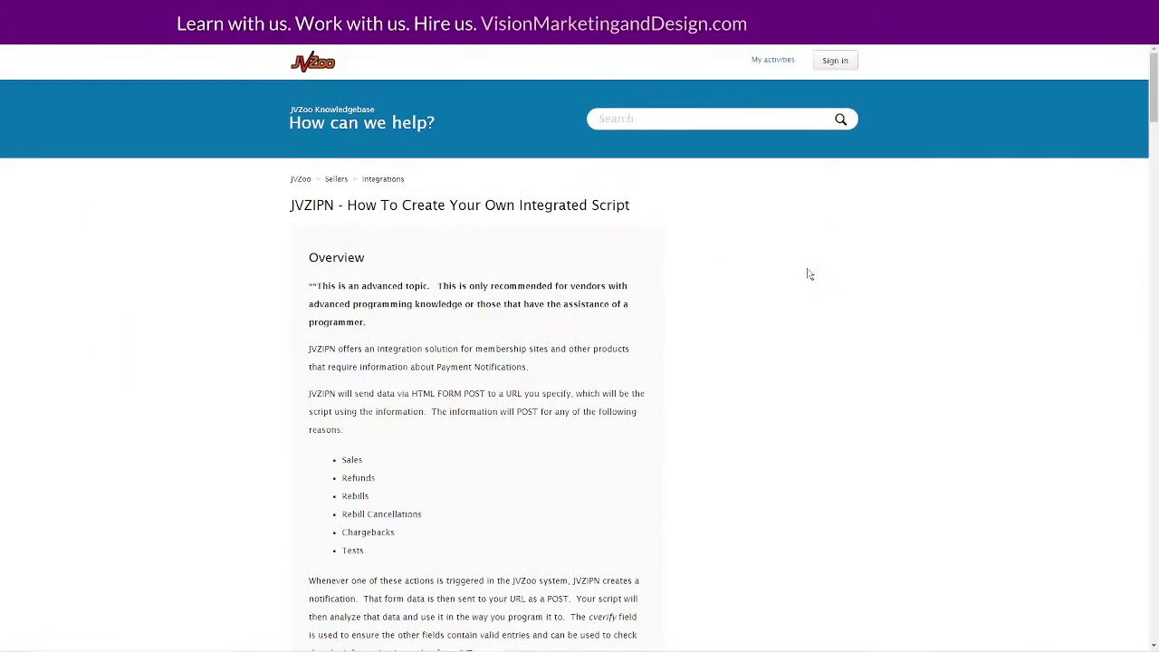
# Read the JVZIPN article's overview, required knowledge and post parameters sections for how to set up the IPN.
pyautogui.scroll(-2, 803, 274)
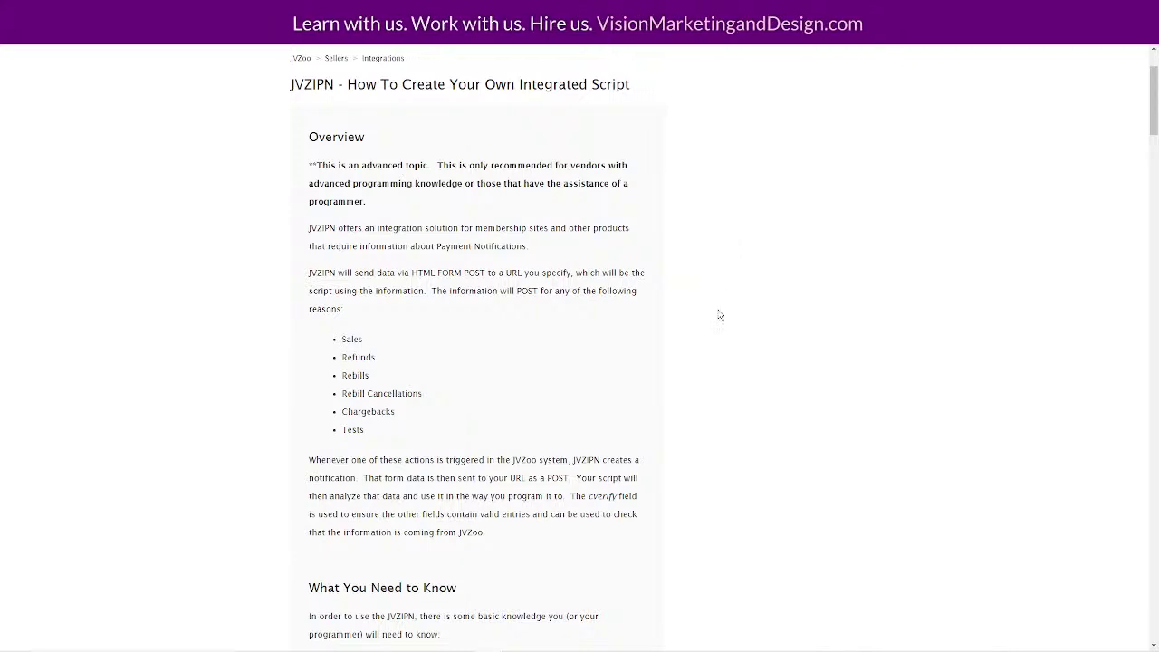
pyautogui.scroll(-3, 718, 348)
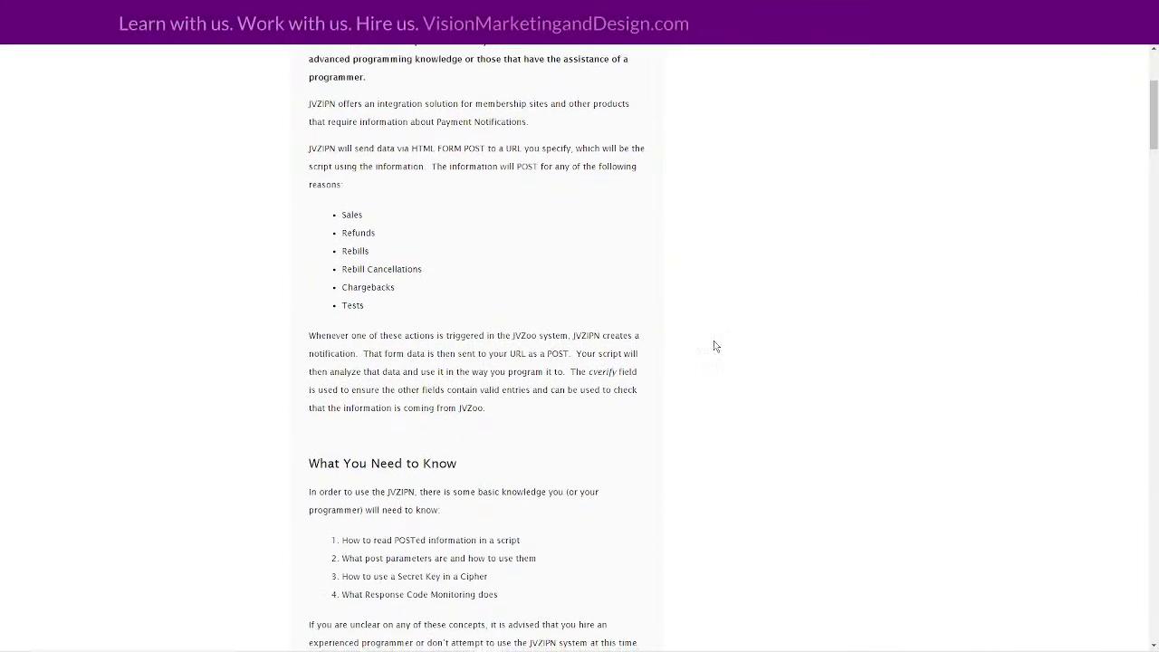
pyautogui.scroll(2, 715, 346)
pyautogui.scroll(1, 715, 345)
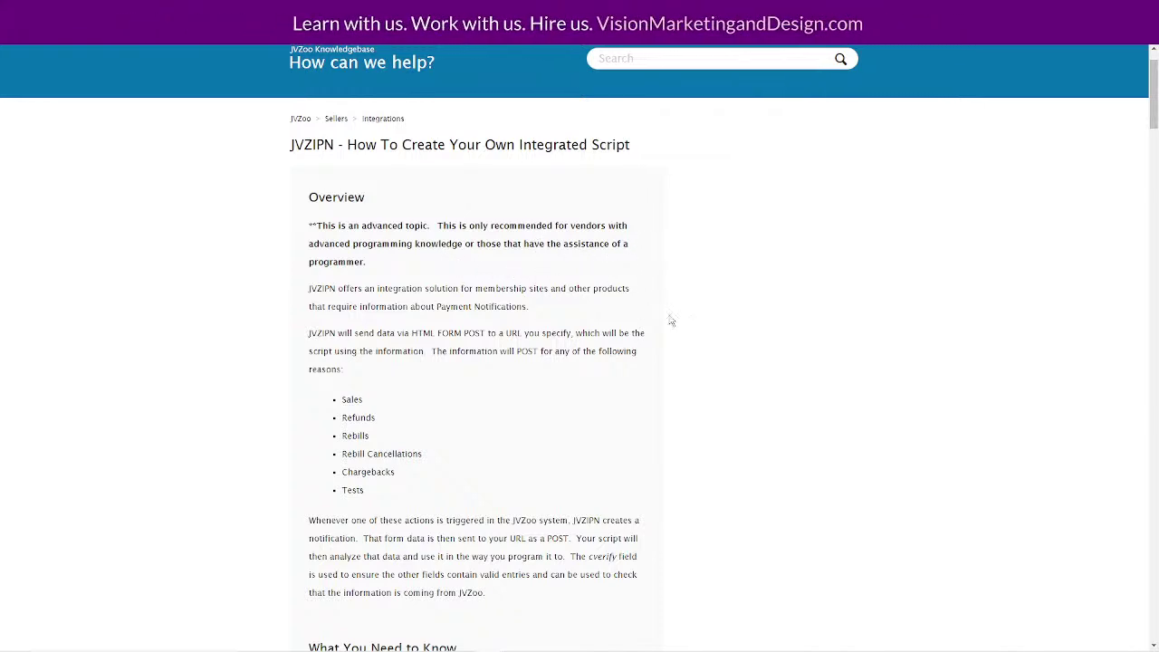
pyautogui.scroll(-1, 617, 378)
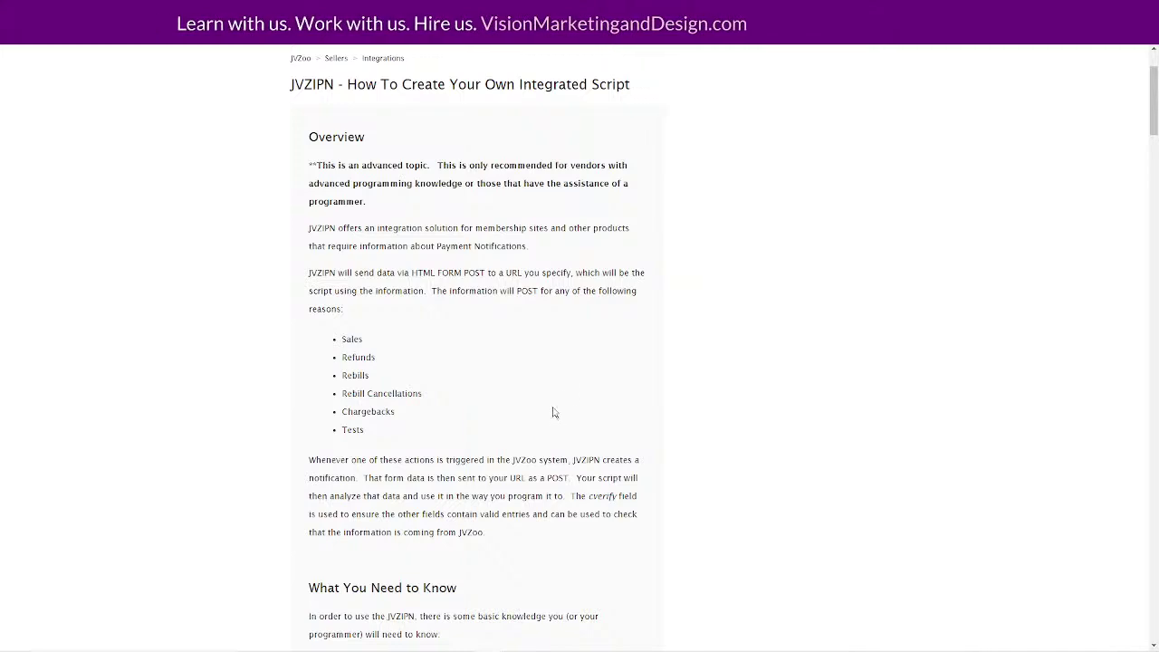
pyautogui.scroll(-5, 554, 413)
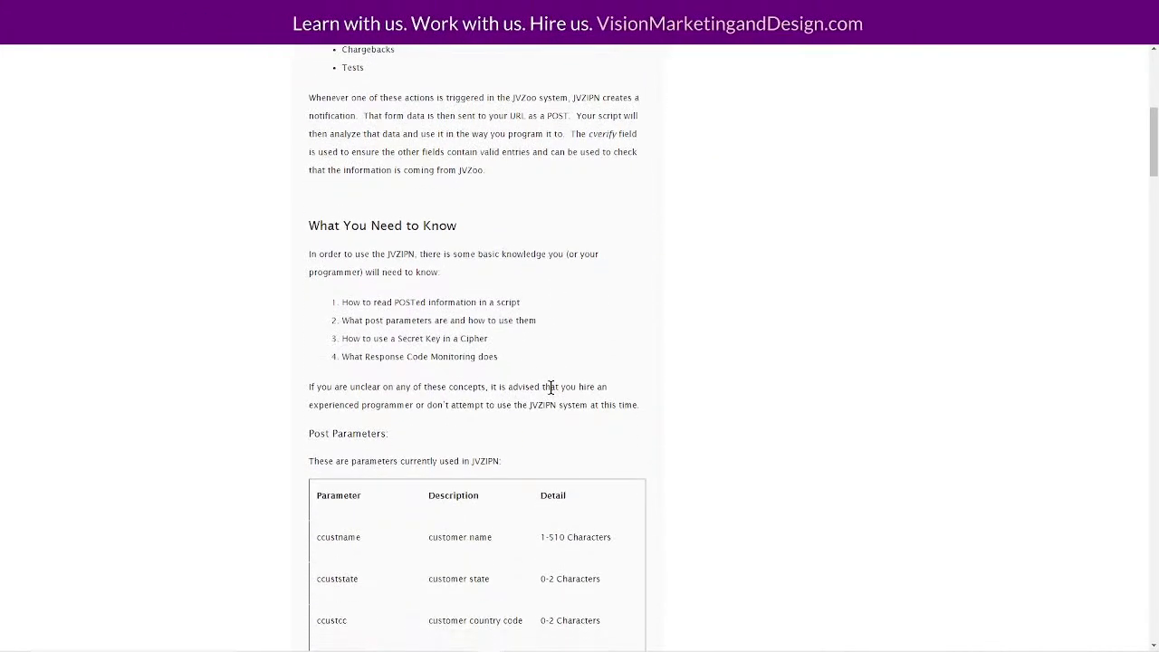
pyautogui.scroll(-1, 550, 386)
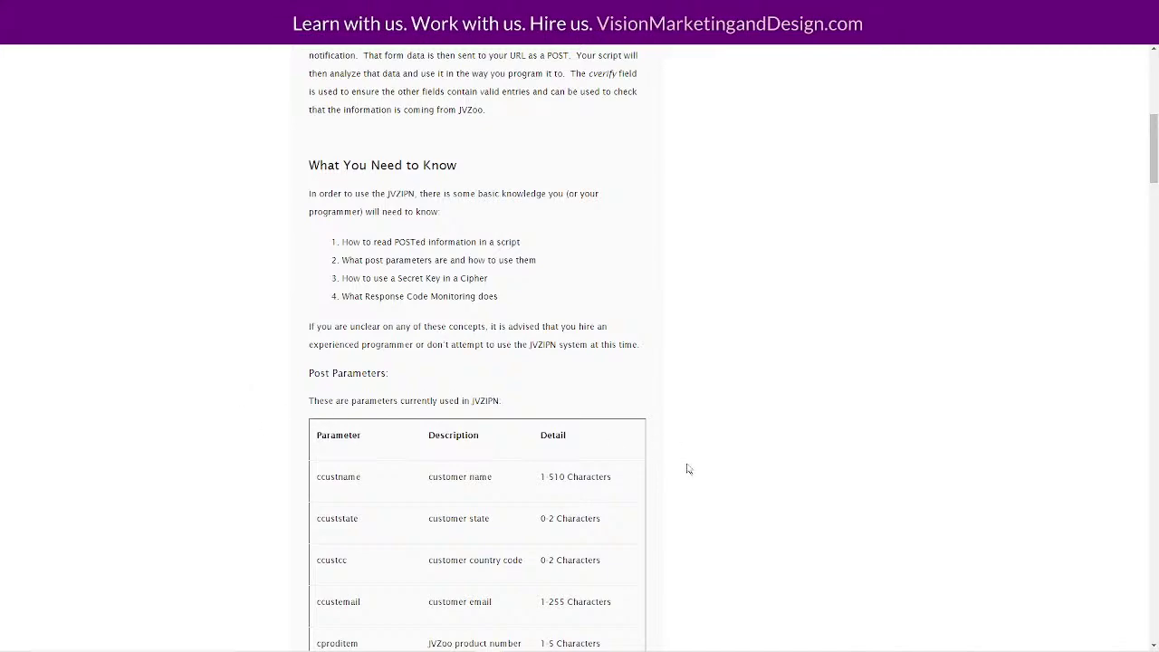
pyautogui.scroll(-3, 698, 493)
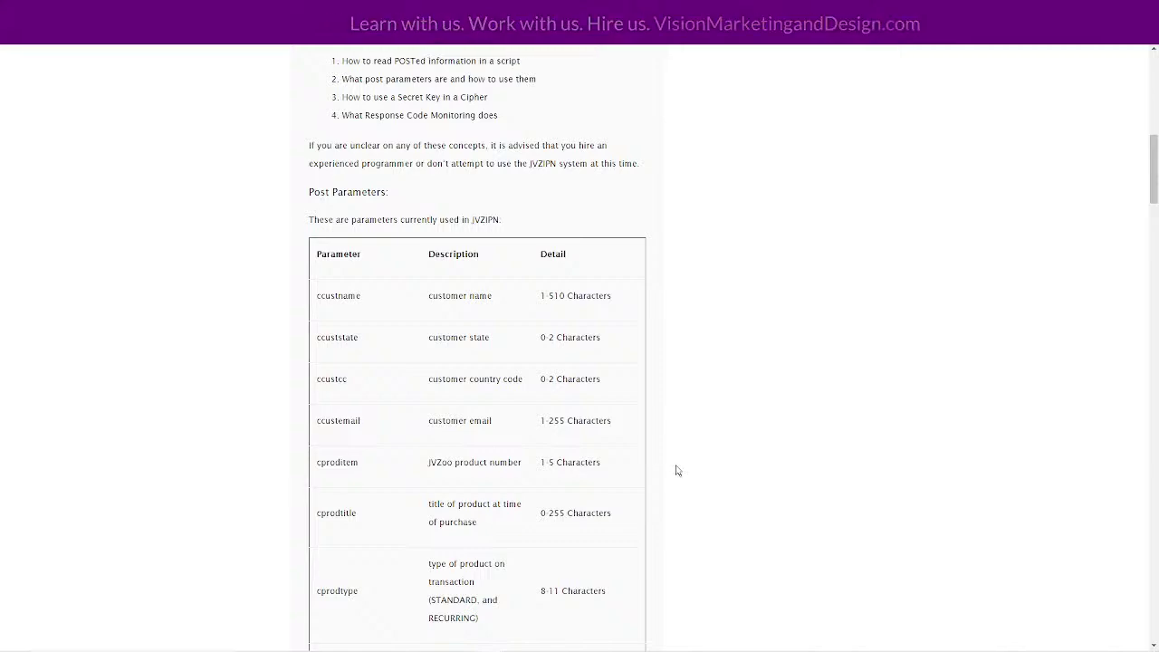
# Read the rest of the JVZIPN article, covering the post parameters table and the sample verification script.
pyautogui.scroll(-3, 679, 473)
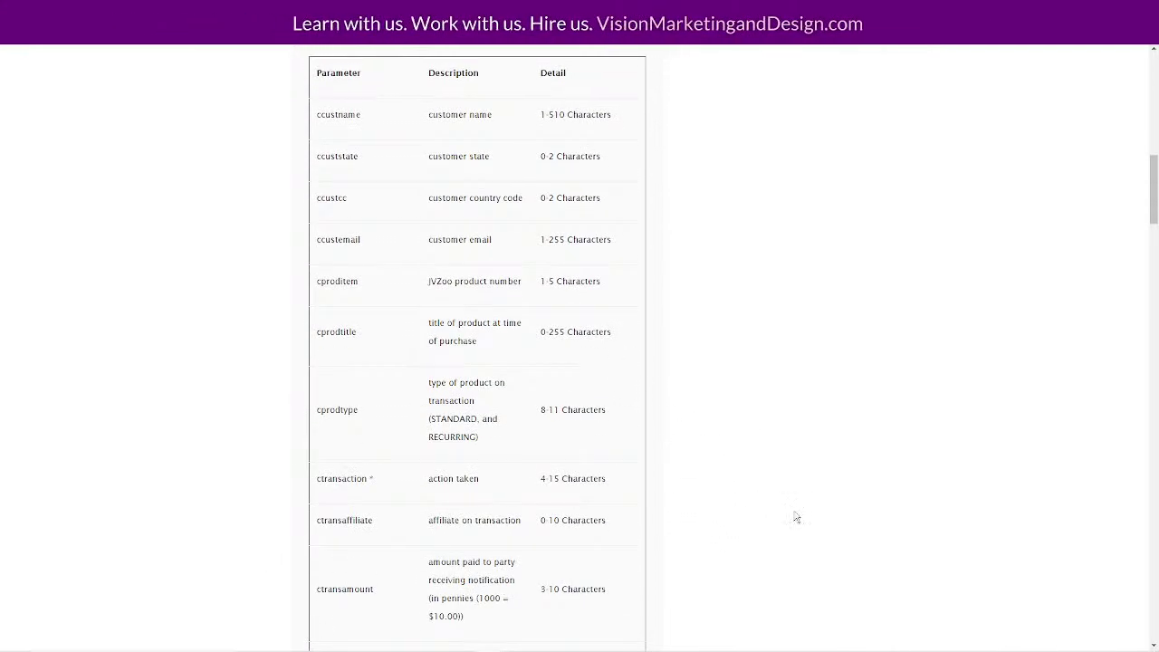
pyautogui.scroll(3, 795, 517)
pyautogui.scroll(-3, 616, 473)
pyautogui.scroll(7, 734, 491)
pyautogui.scroll(-8, 696, 472)
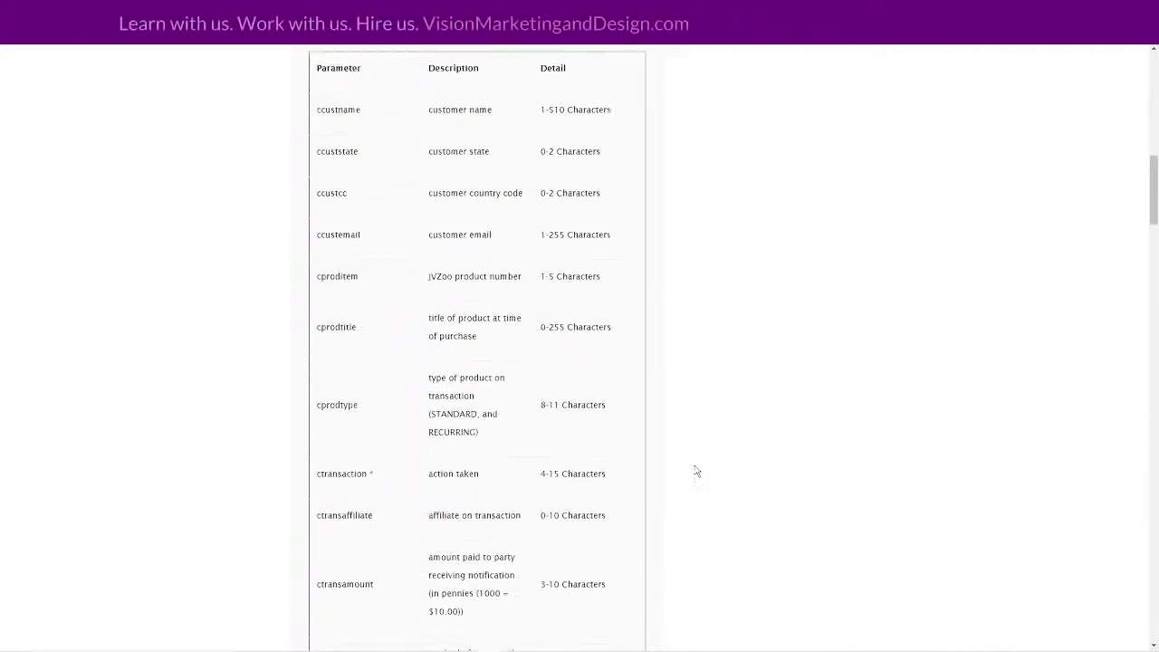
pyautogui.scroll(-5, 696, 472)
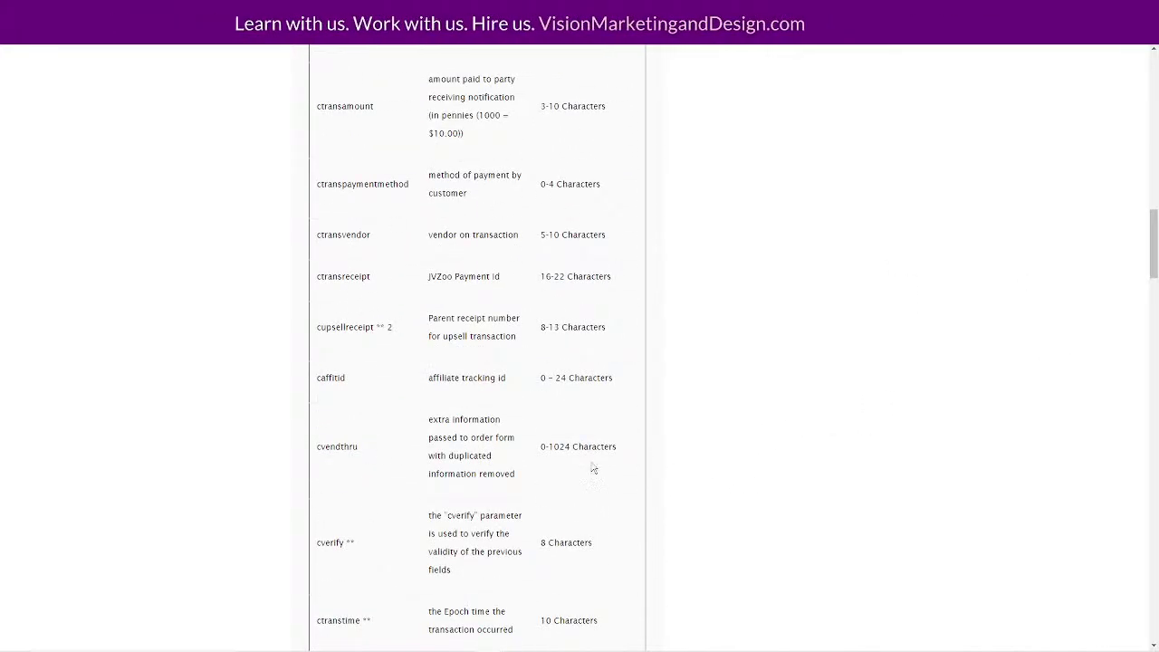
pyautogui.scroll(-20, 593, 468)
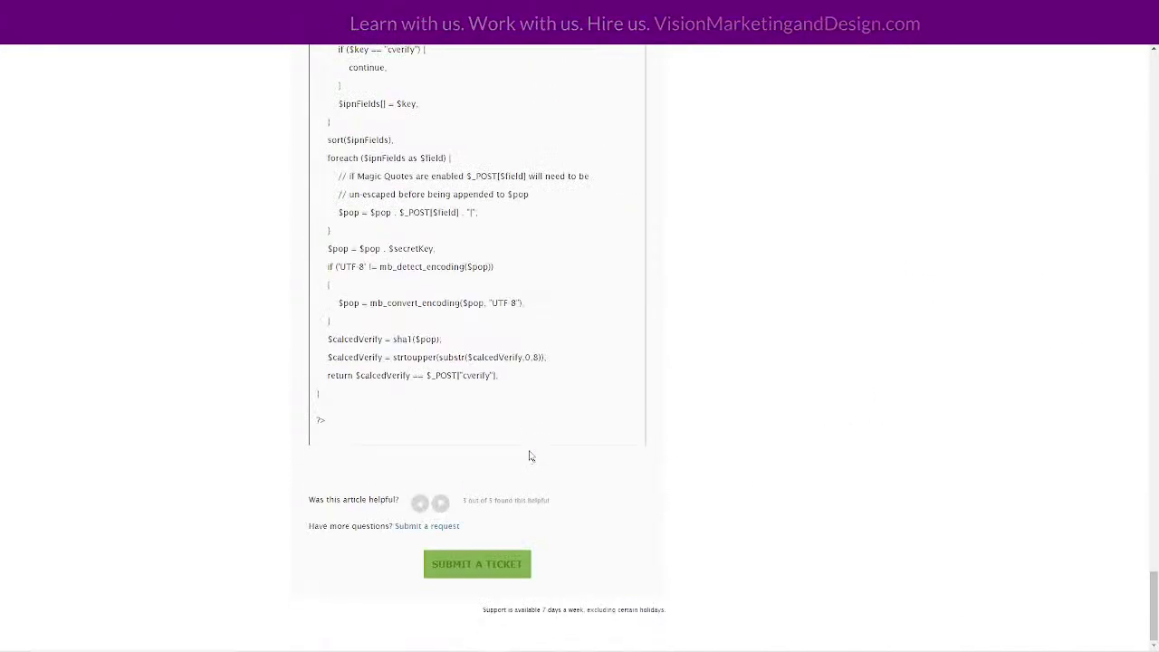
pyautogui.scroll(4, 233, 398)
pyautogui.scroll(-4, 553, 582)
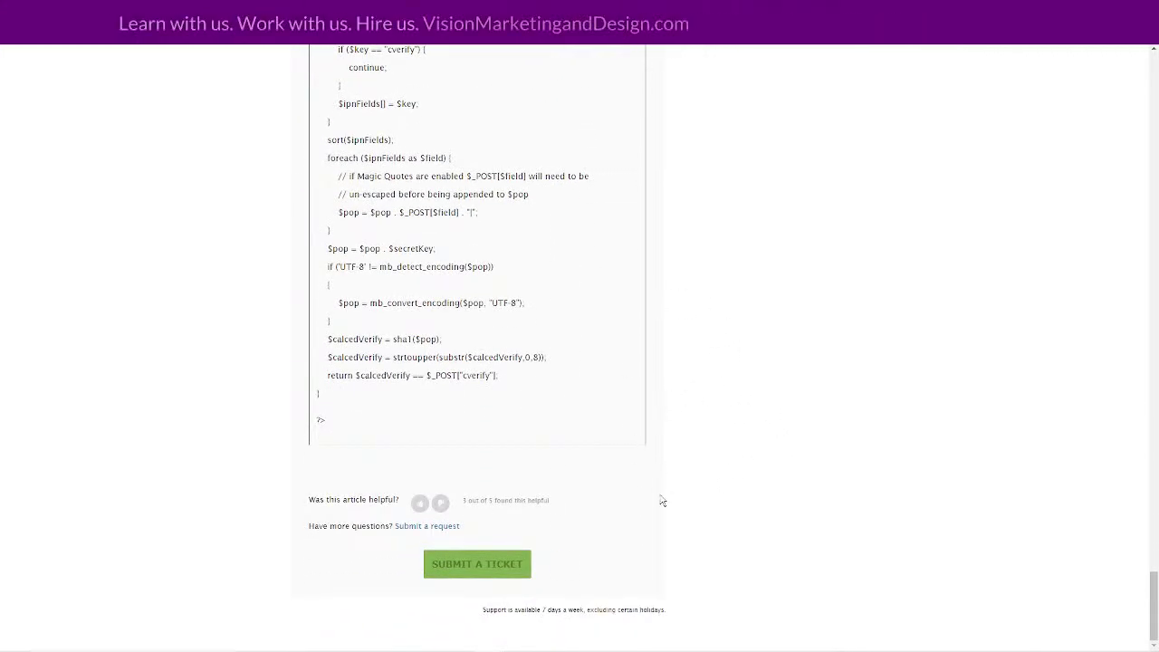
pyautogui.scroll(13, 698, 479)
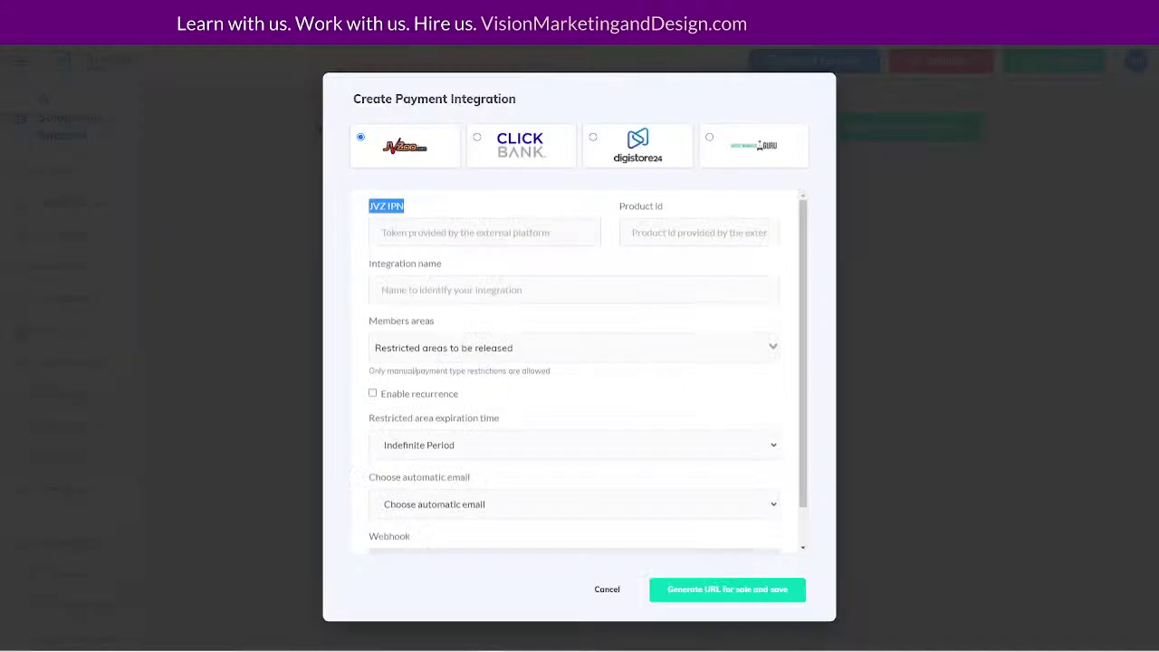
# Cancel the new payment integration and delete the Video Course and Ebook members areas from the site's pages overview.
pyautogui.click(609, 590)
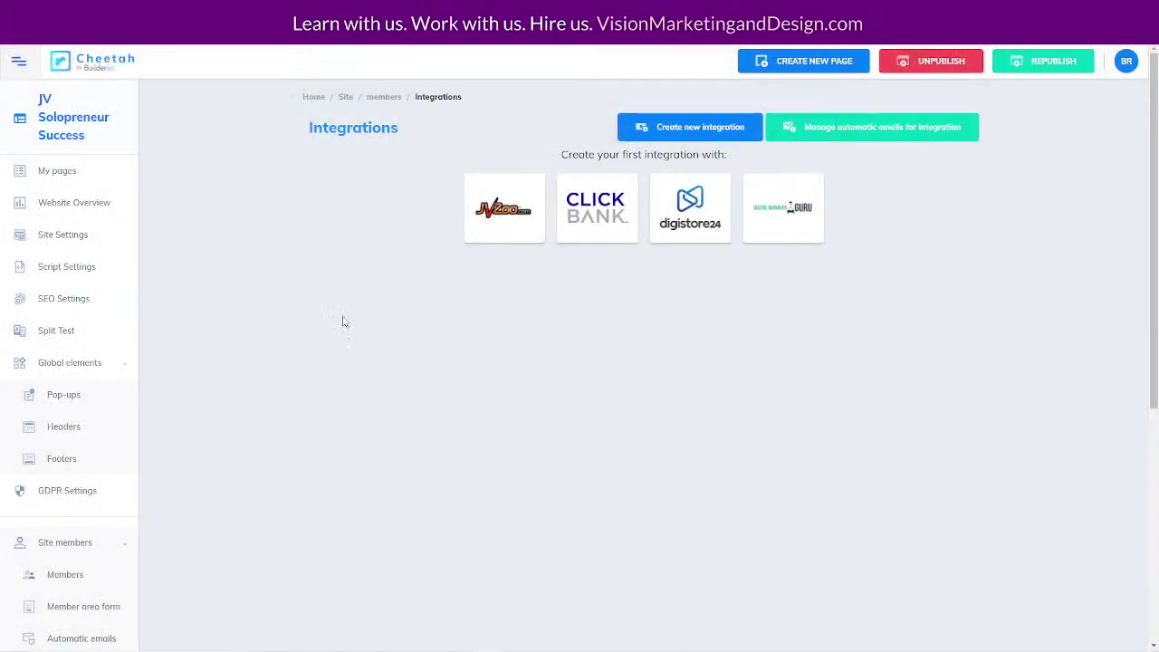
pyautogui.click(72, 174)
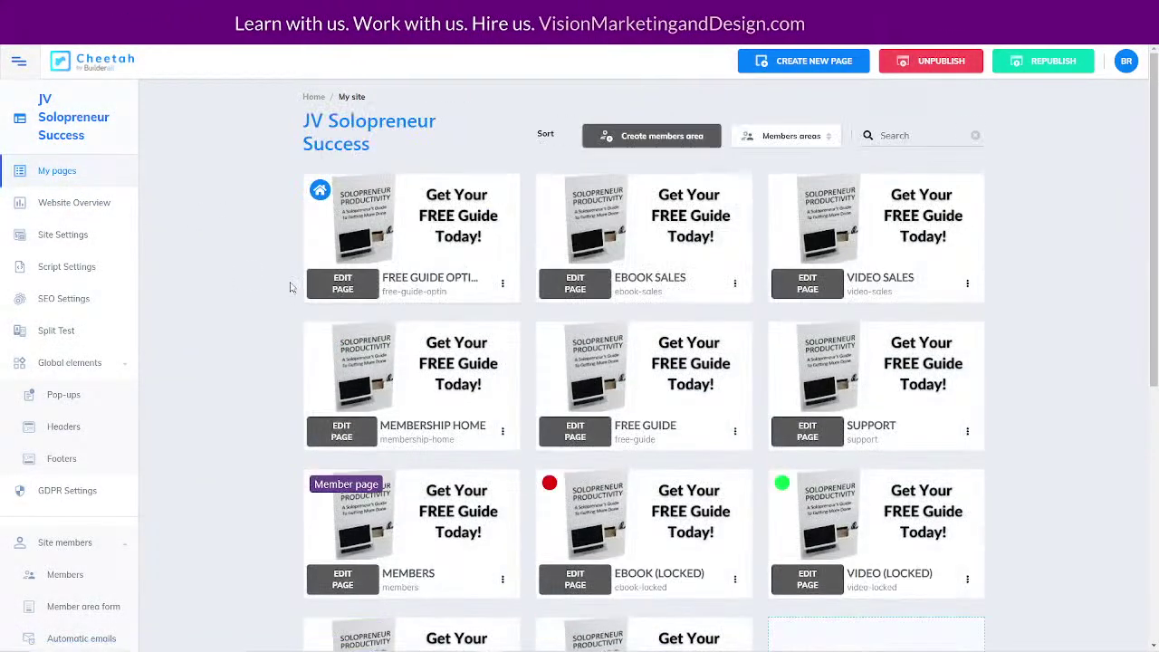
pyautogui.scroll(-1, 1061, 400)
pyautogui.scroll(-5, 1061, 401)
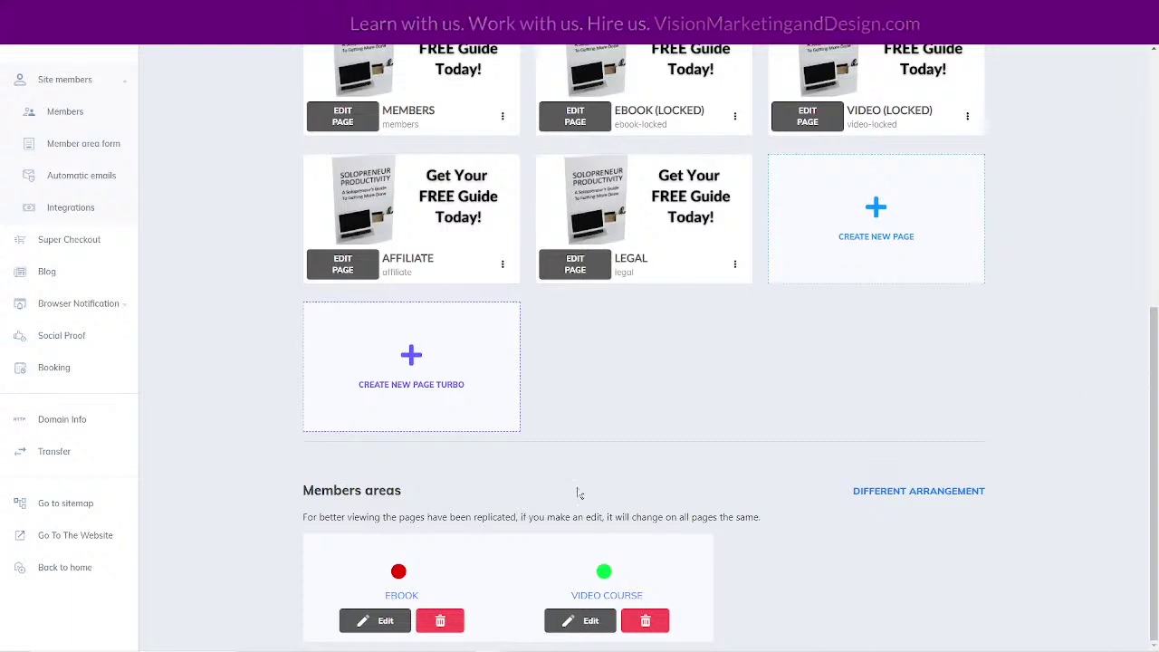
pyautogui.click(645, 620)
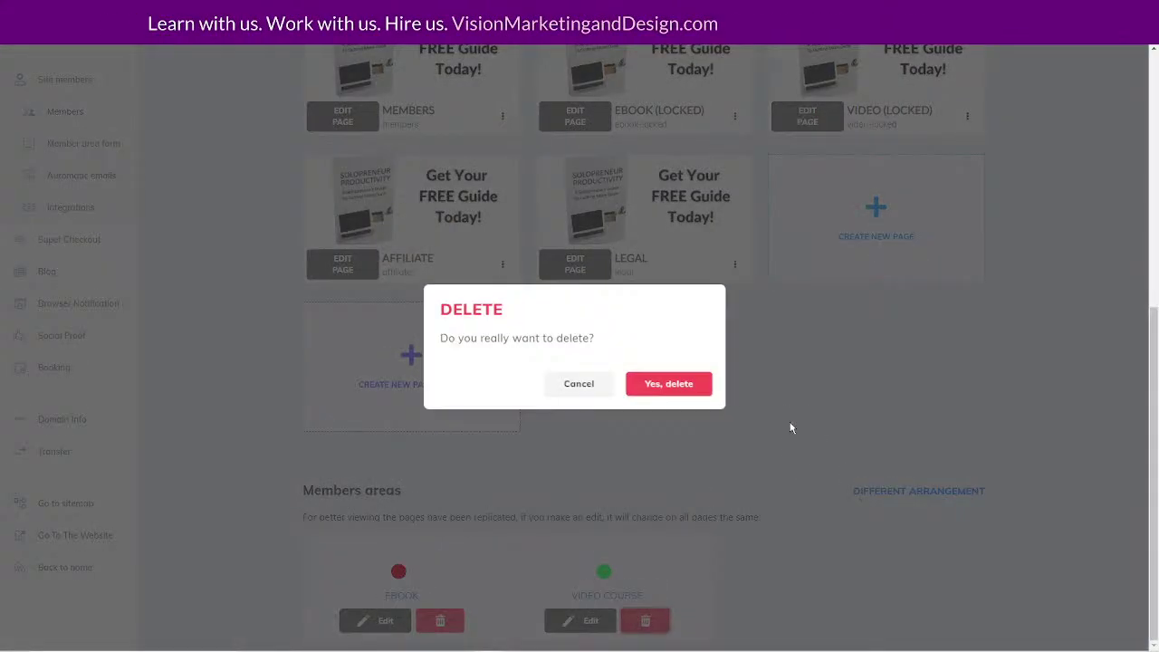
pyautogui.click(667, 382)
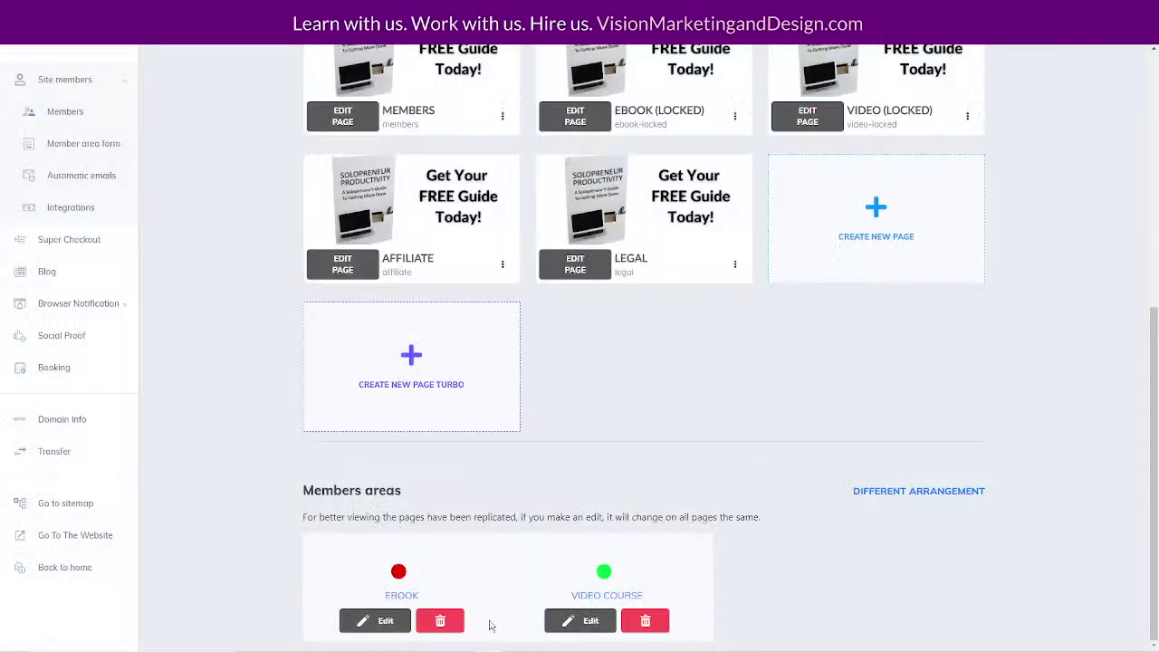
pyautogui.click(440, 620)
pyautogui.click(671, 397)
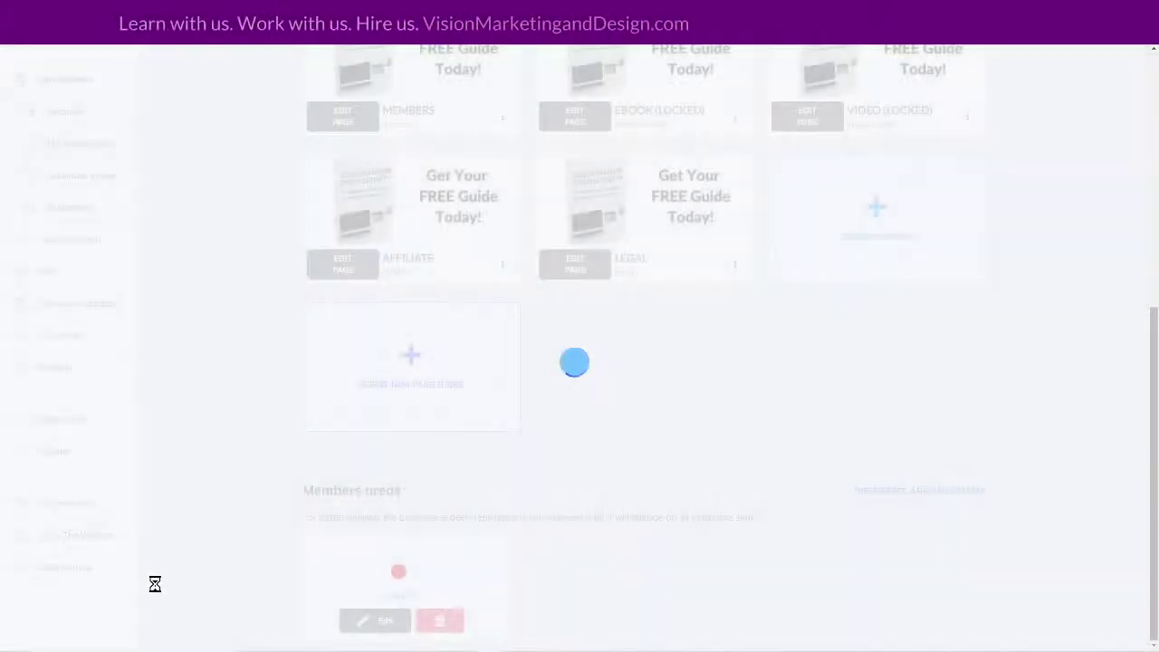
pyautogui.scroll(5, 227, 598)
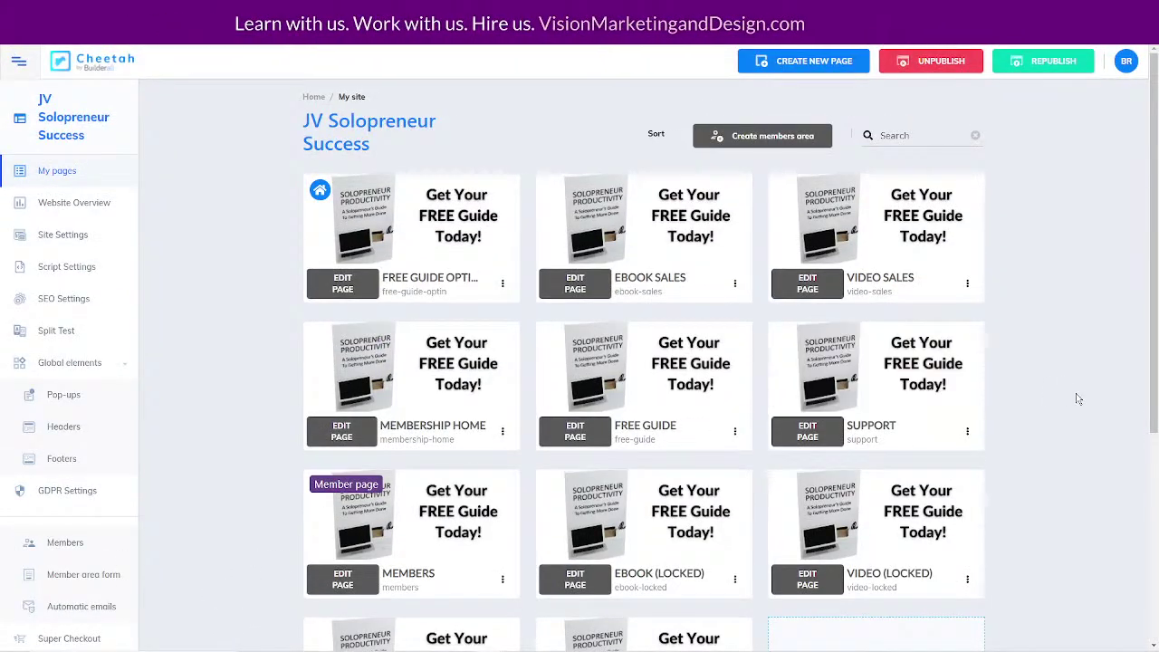
# Delete the Members page from the JV Solopreneur Success site.
pyautogui.scroll(-3, 1032, 462)
pyautogui.scroll(3, 1041, 489)
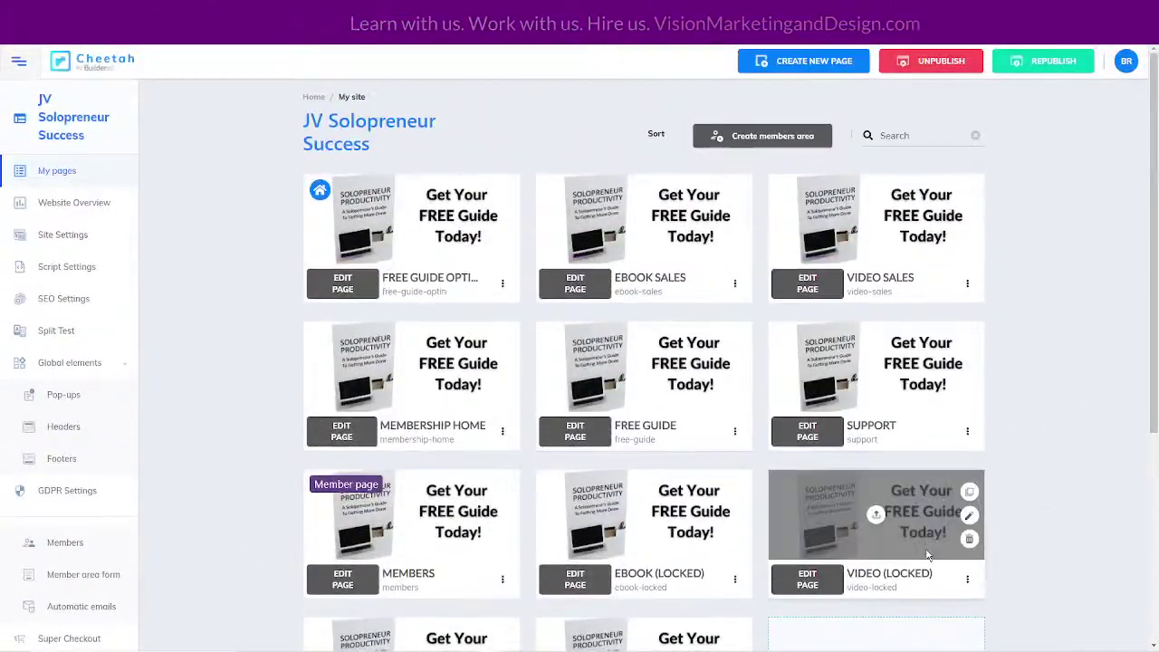
pyautogui.scroll(-3, 1002, 554)
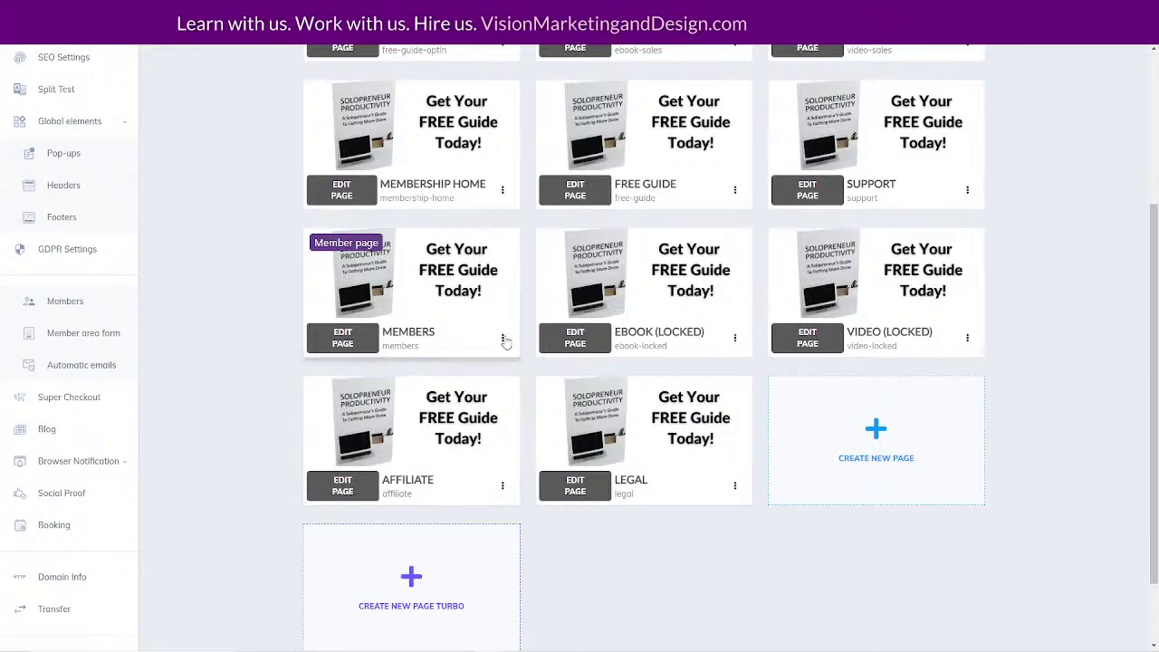
pyautogui.click(503, 340)
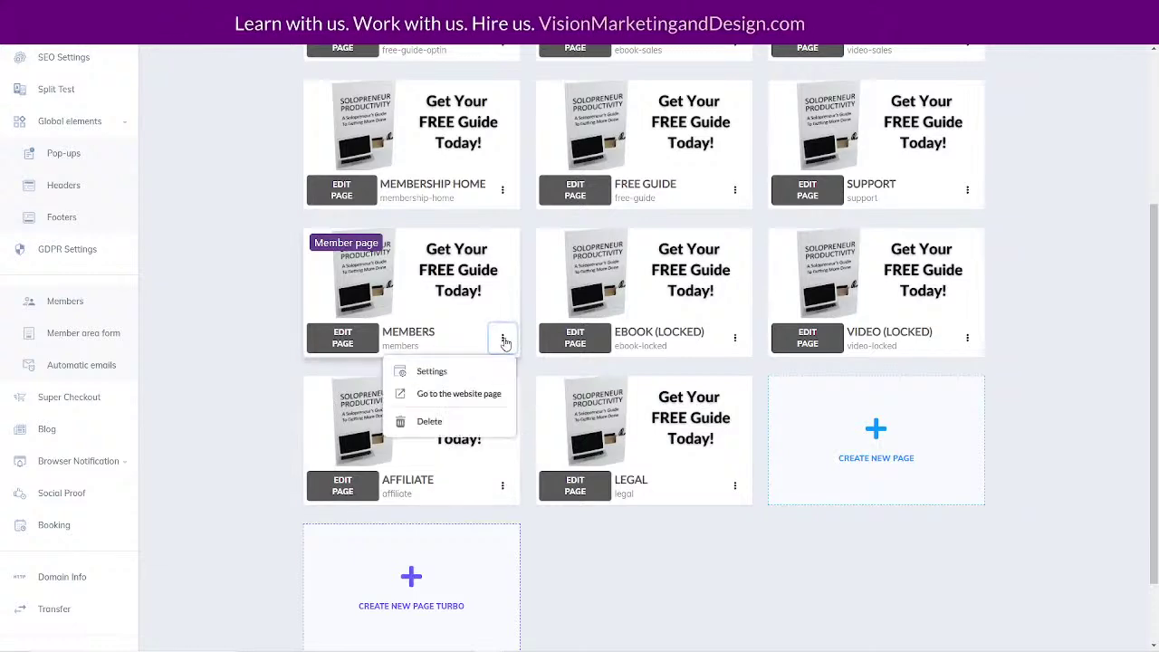
pyautogui.click(430, 423)
pyautogui.click(662, 385)
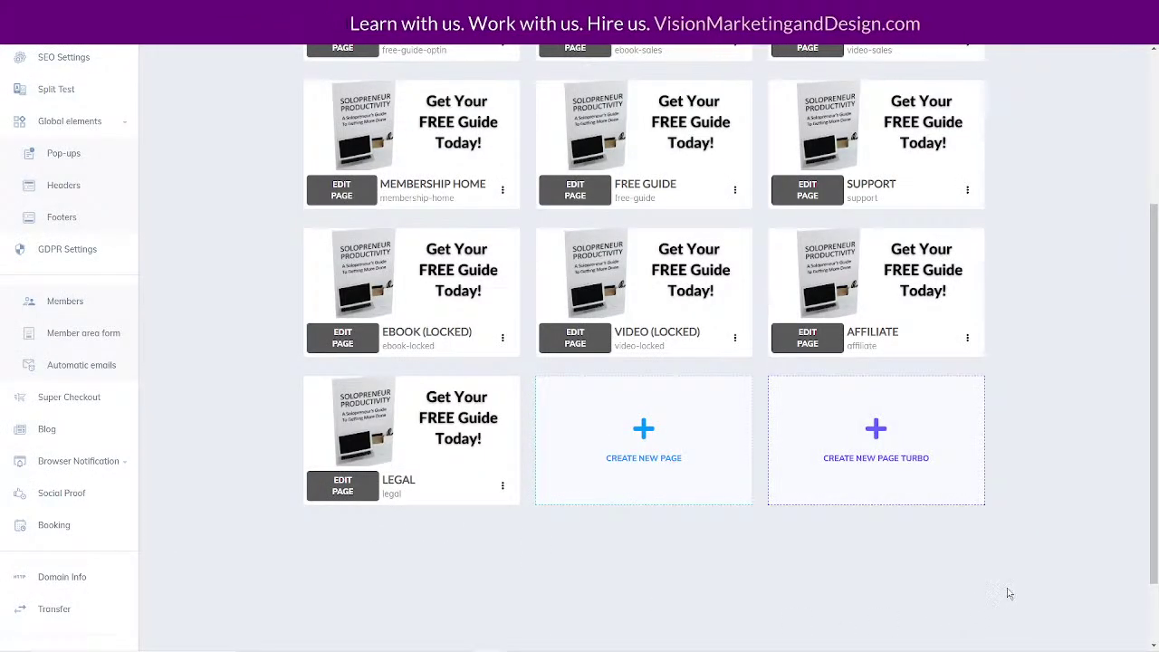
# Set the Ebook Sales page as the site's home page and save its settings.
pyautogui.scroll(2, 1009, 593)
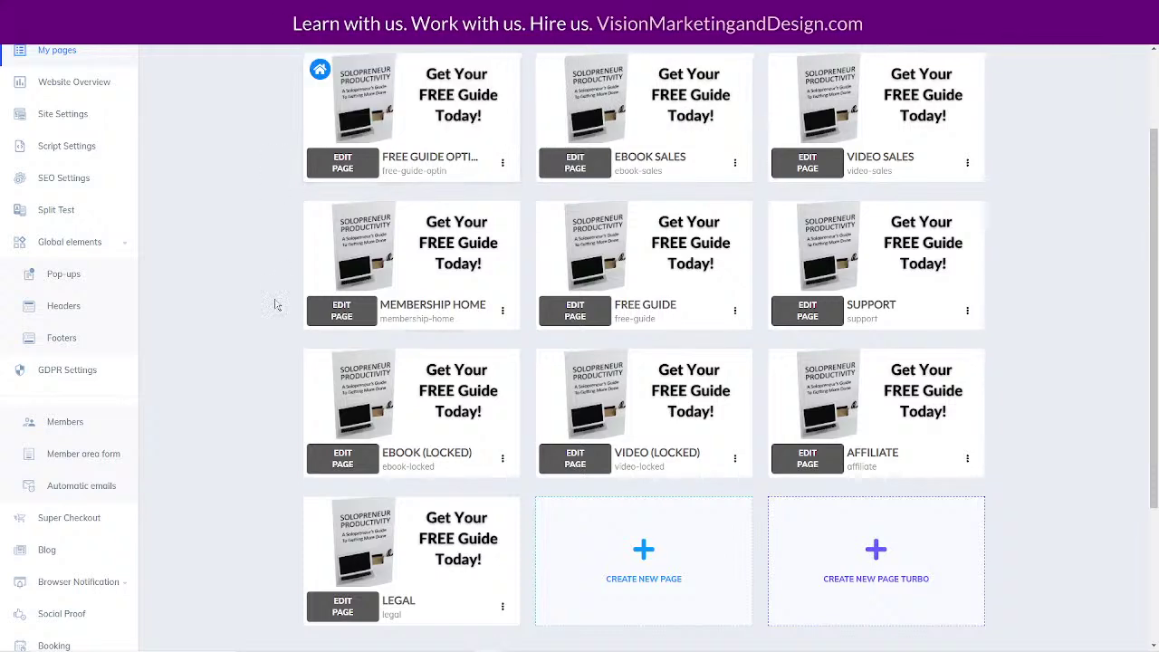
pyautogui.scroll(2, 276, 306)
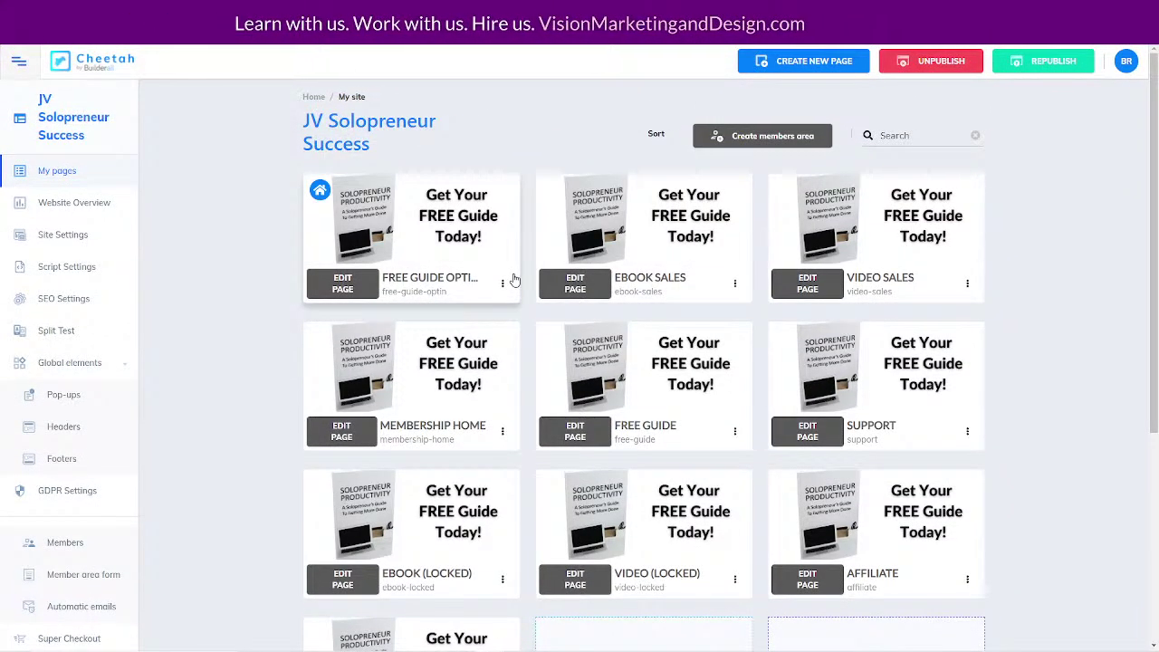
pyautogui.moveTo(508, 238)
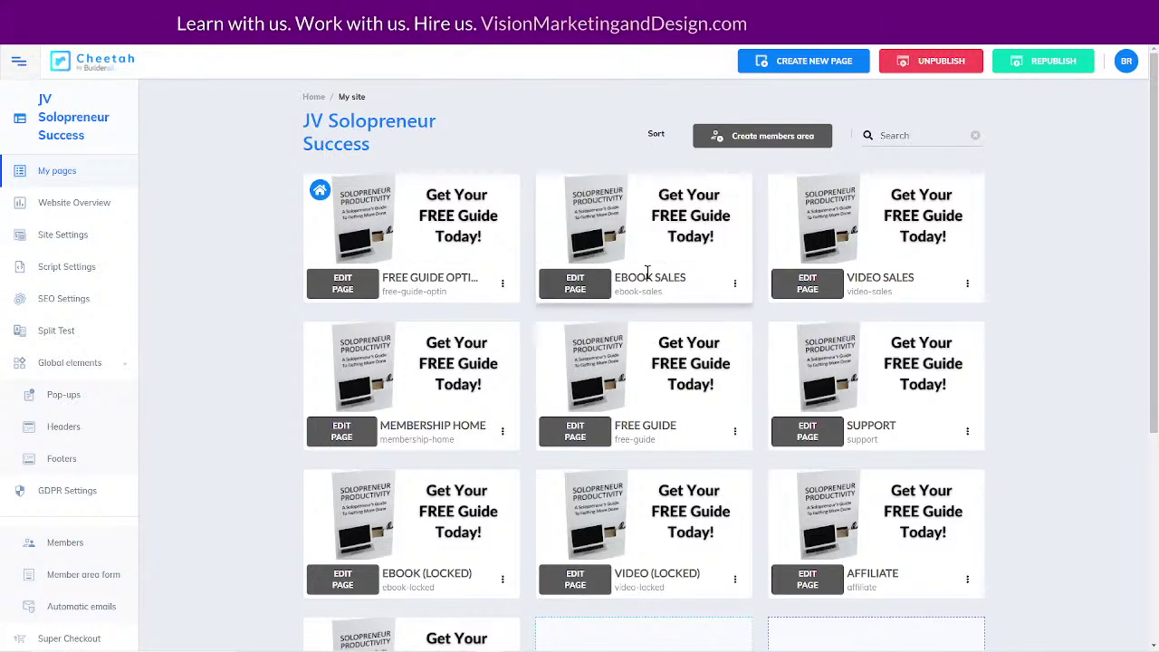
pyautogui.click(734, 285)
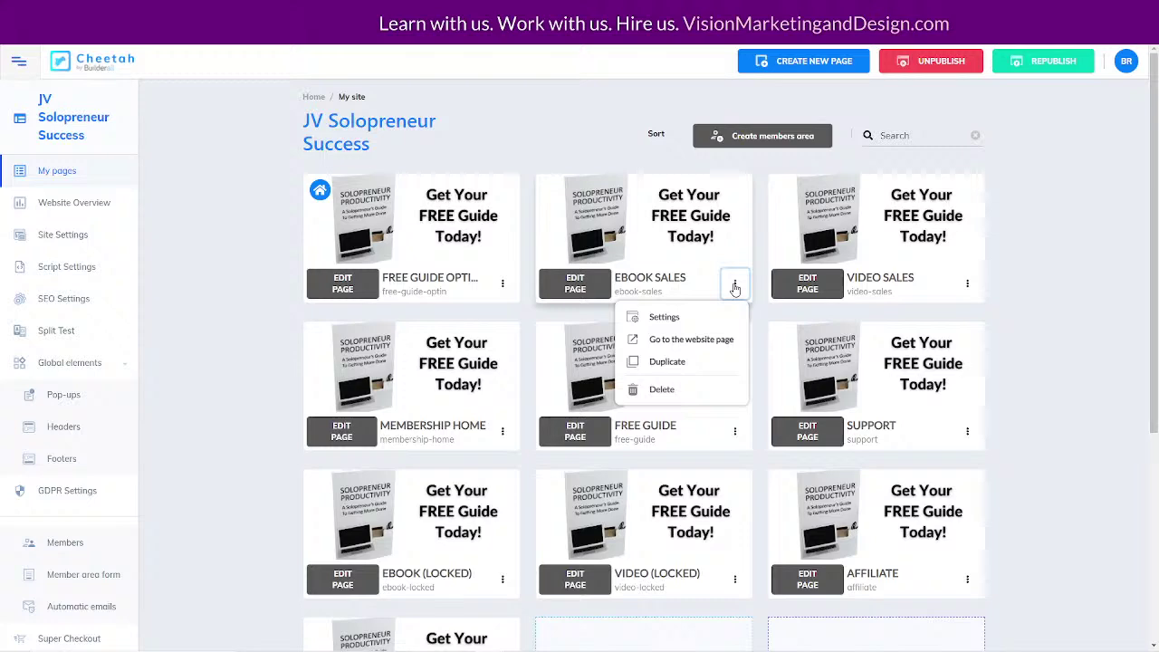
pyautogui.click(665, 317)
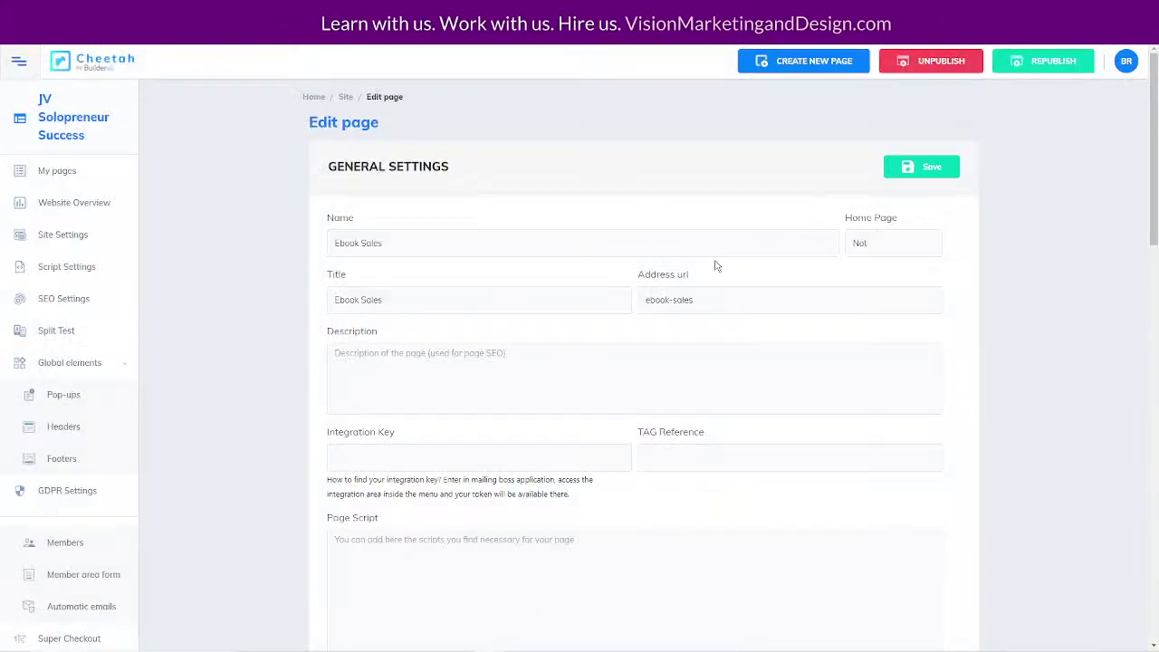
pyautogui.click(860, 243)
pyautogui.click(865, 270)
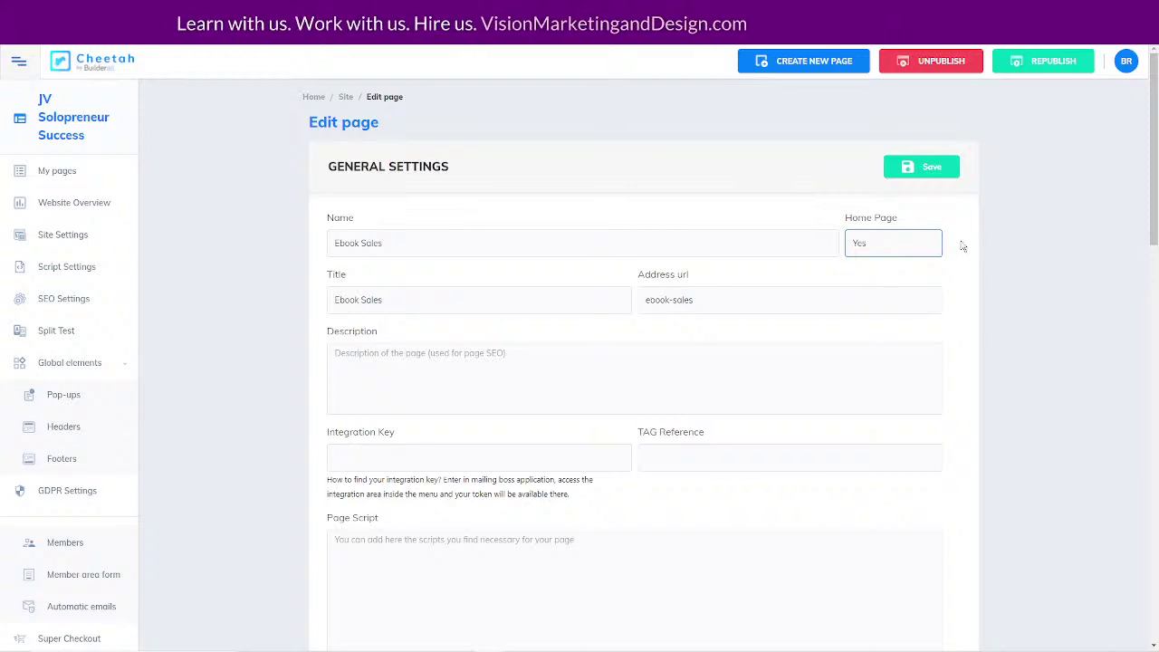
pyautogui.click(933, 170)
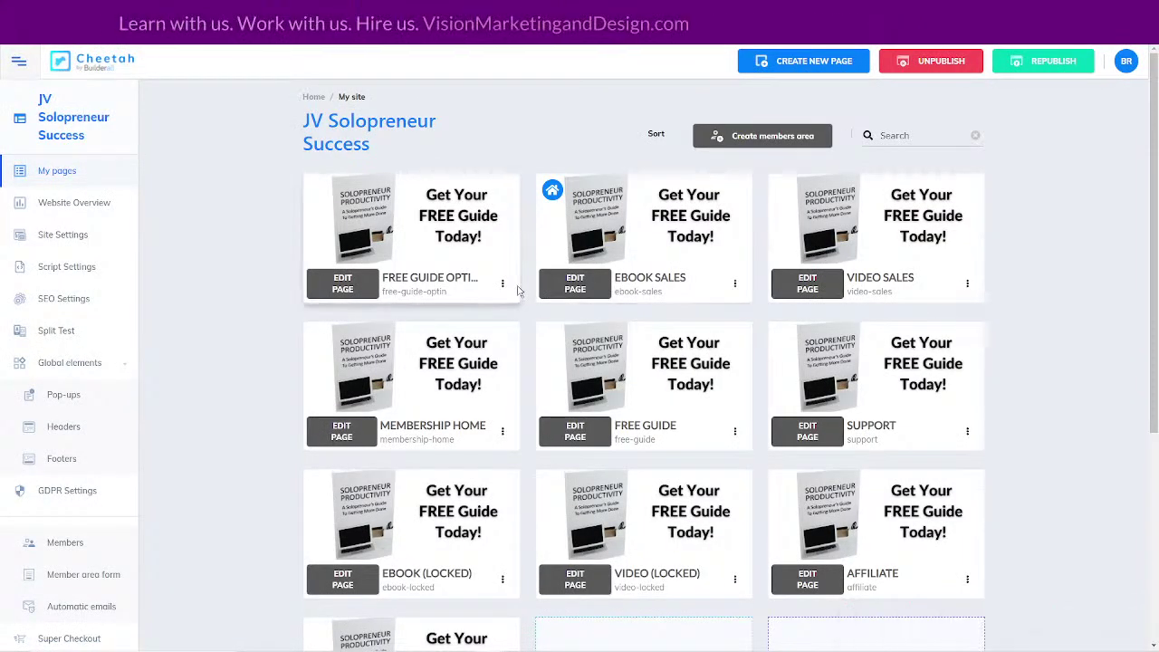
# Delete the Free Guide Optin page and the Free Guide page from the site.
pyautogui.click(501, 284)
pyautogui.click(463, 391)
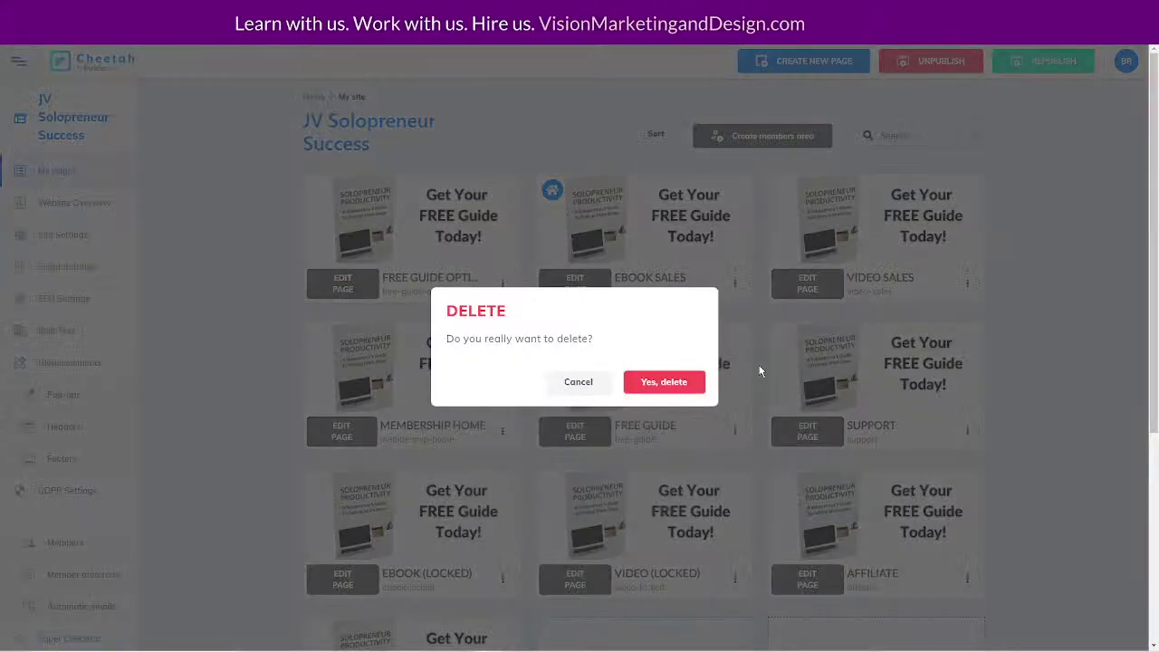
pyautogui.click(664, 381)
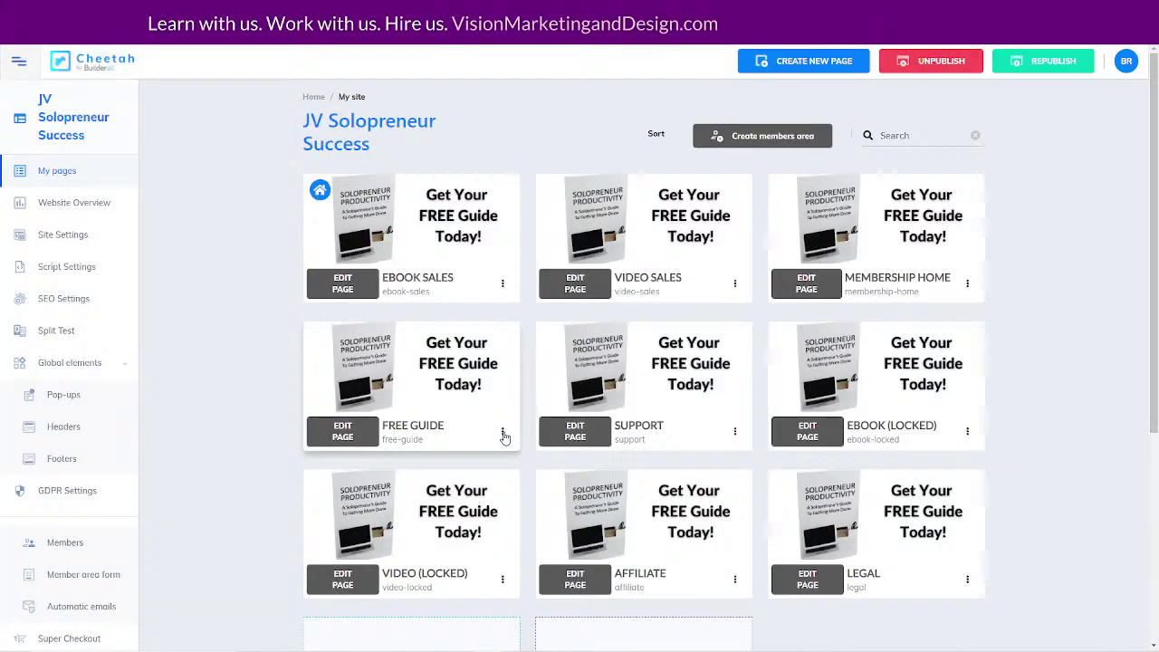
pyautogui.click(502, 432)
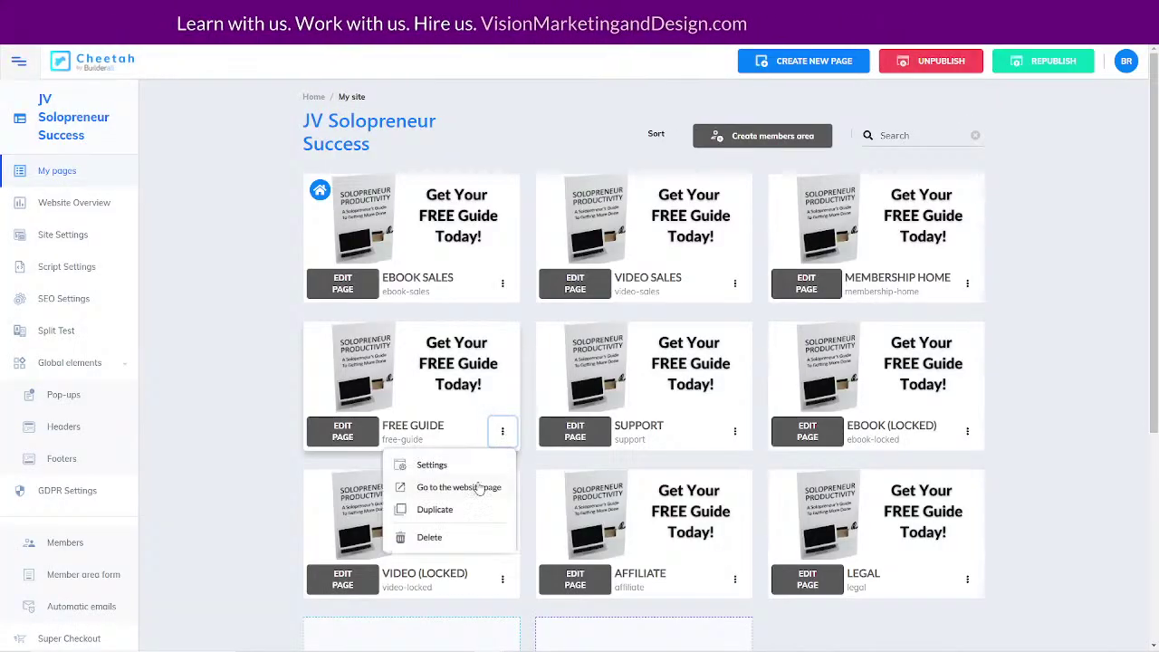
pyautogui.click(450, 538)
pyautogui.click(674, 387)
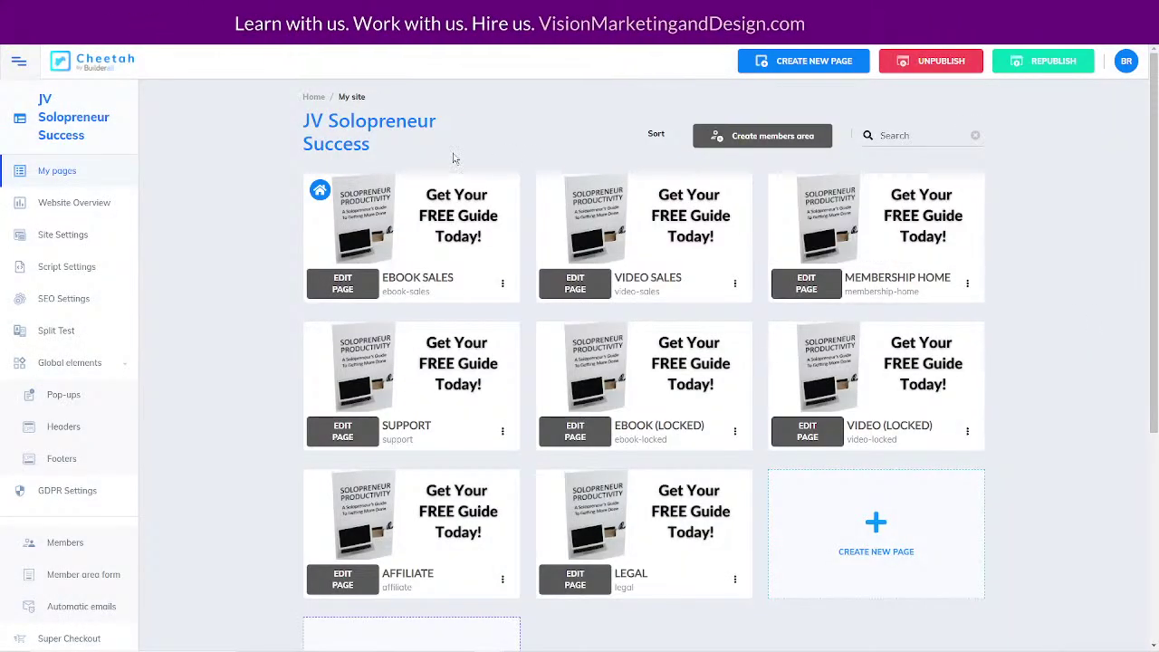
# Republish the JV Solopreneur Success site and open the live Ebook (Locked) page.
pyautogui.moveTo(448, 242)
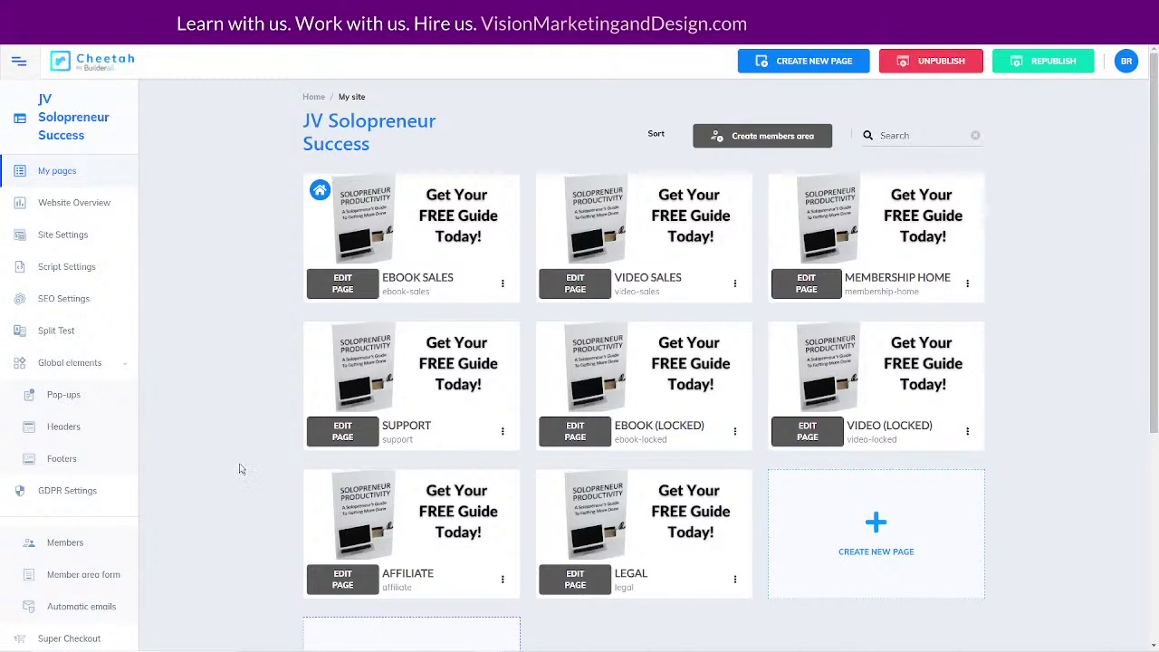
pyautogui.click(1038, 59)
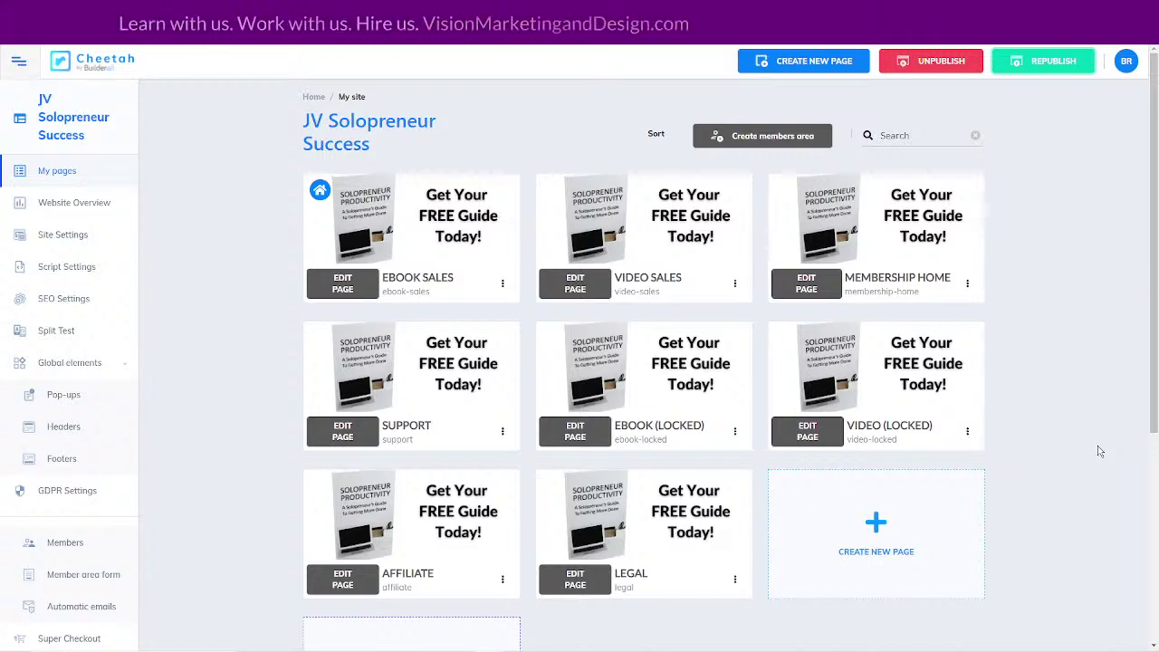
pyautogui.click(735, 431)
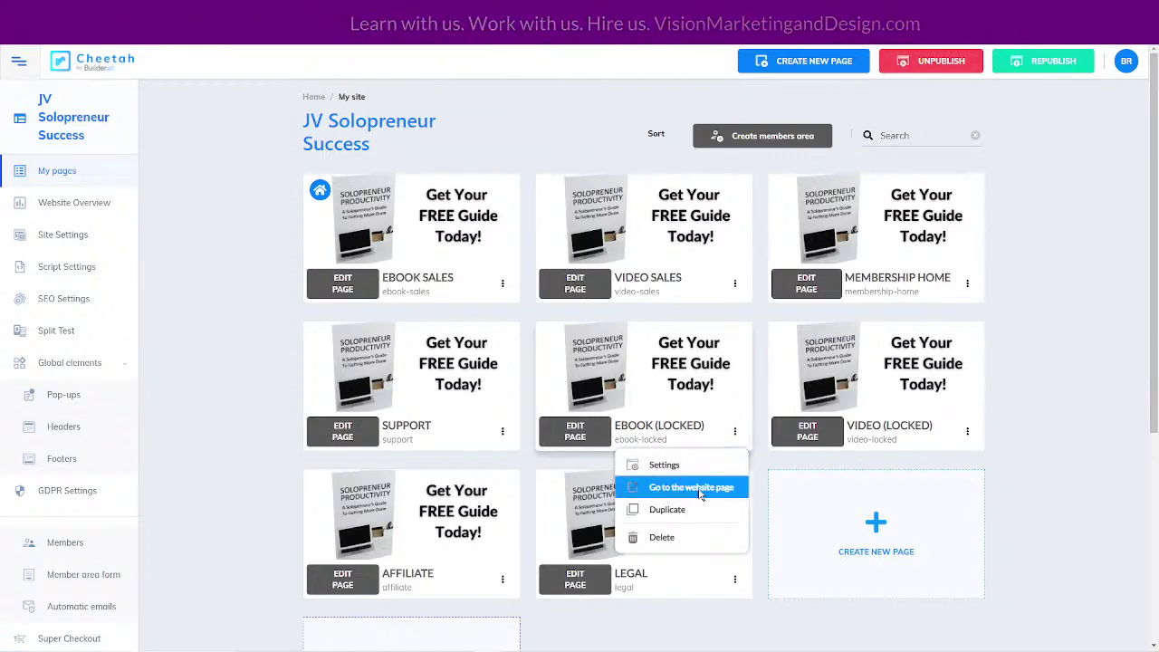
pyautogui.click(692, 488)
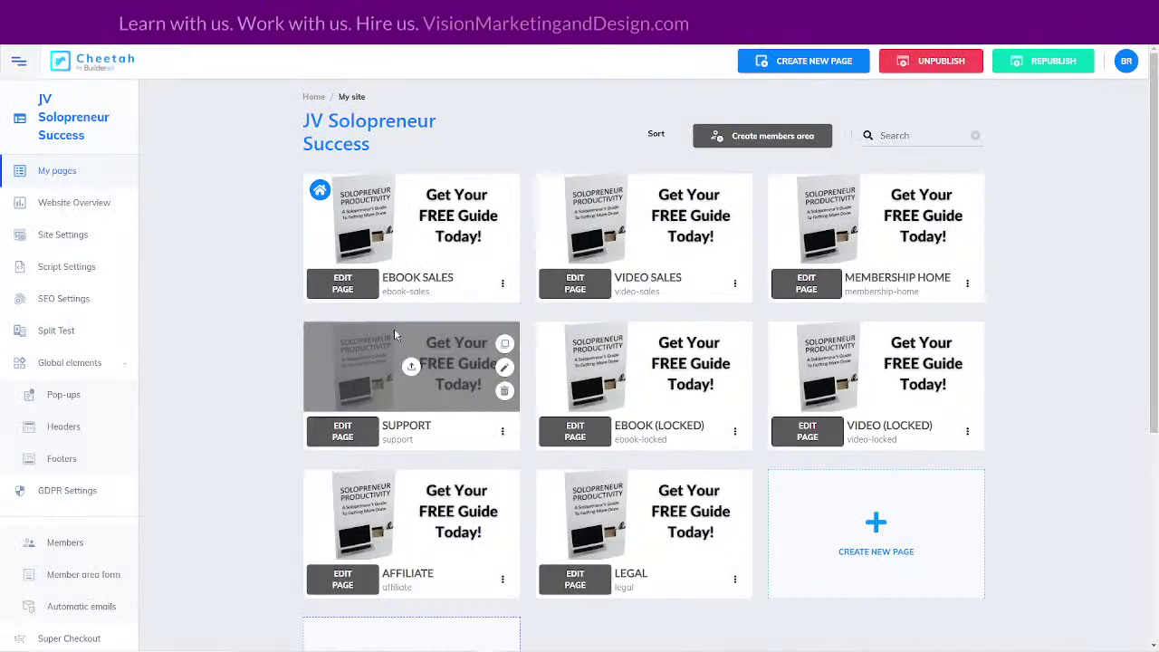
# Refresh the site's page list, republish the site again and switch to the Solopreneur Success sales funnel in JVZoo.
pyautogui.scroll(-3, 1008, 414)
pyautogui.scroll(3, 1008, 414)
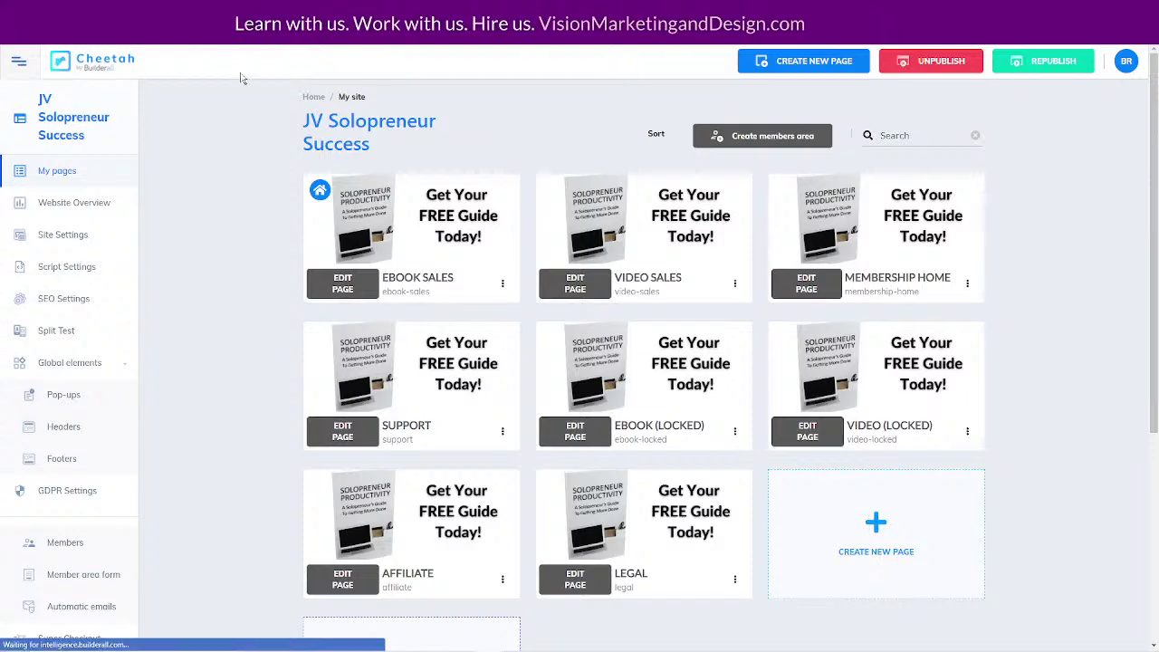
pyautogui.click(458, 197)
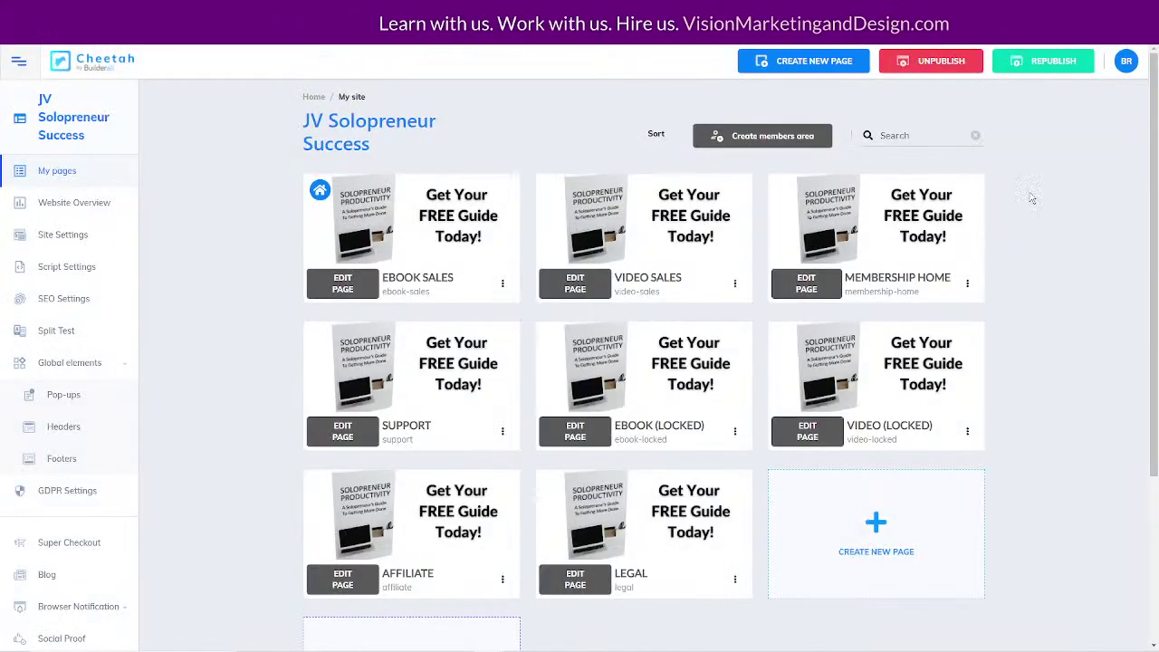
pyautogui.click(1043, 61)
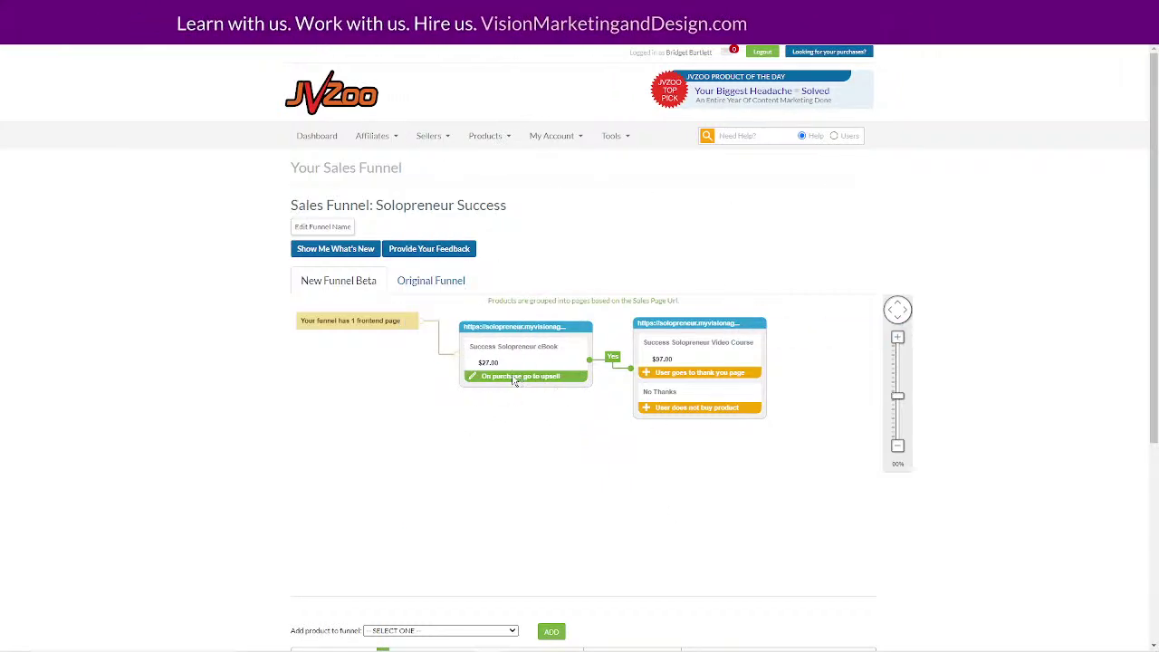
# Check the page choices for customers who say No Thanks to the Success Solopreneur Video Course, leaving it on Receipt.
pyautogui.click(668, 410)
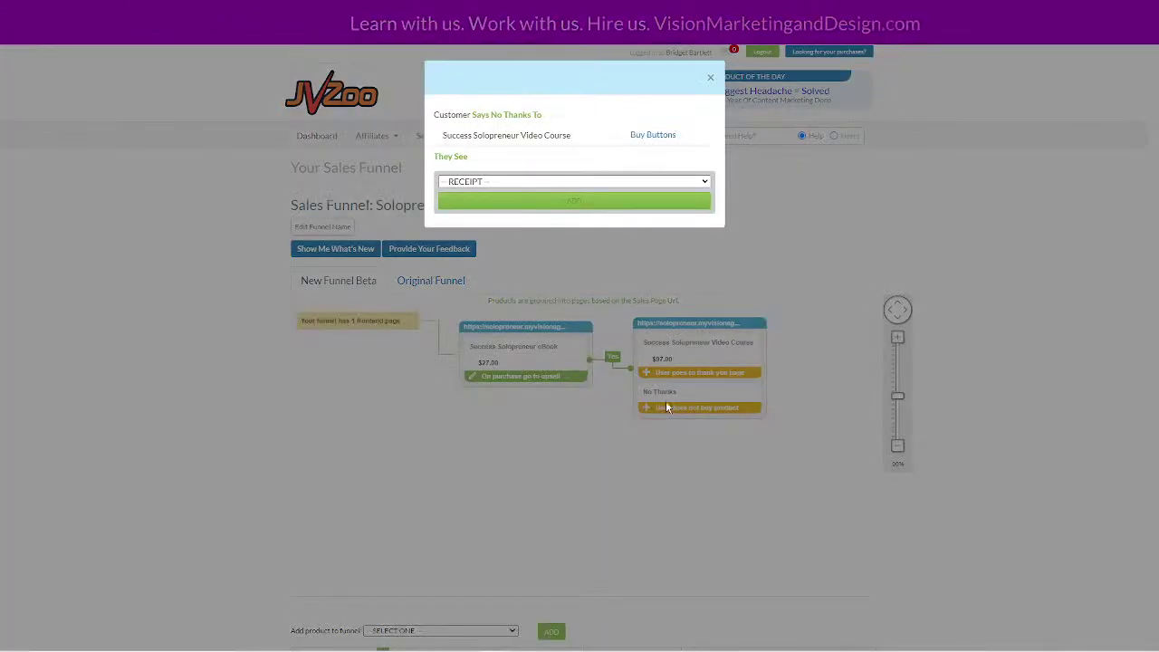
pyautogui.click(525, 184)
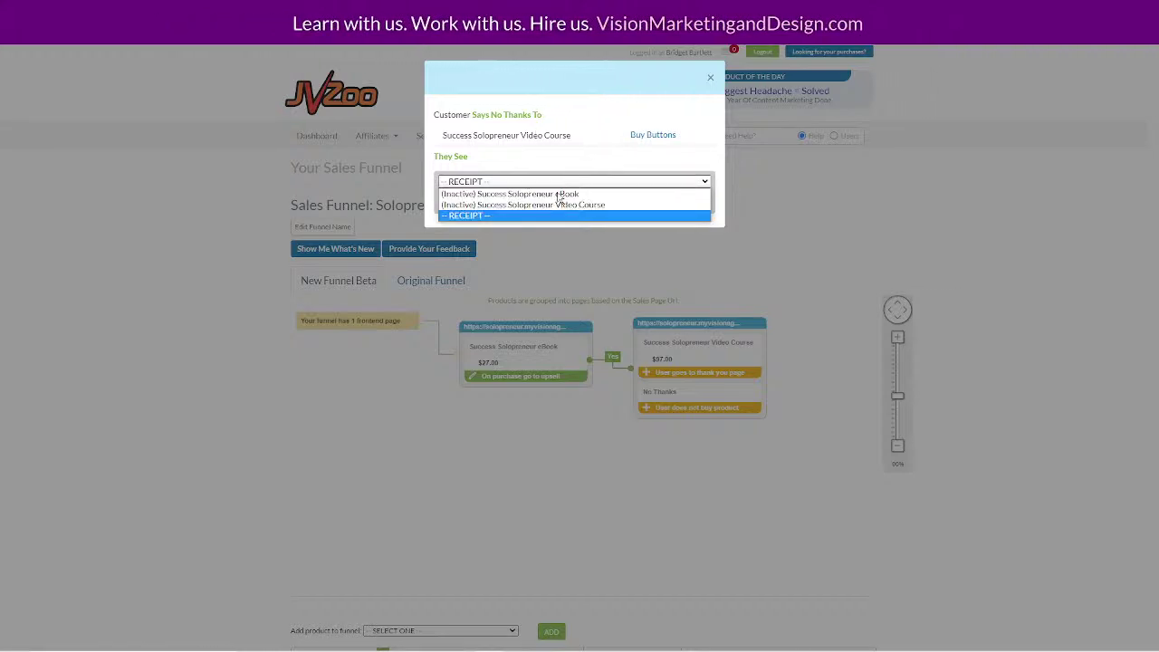
pyautogui.click(488, 216)
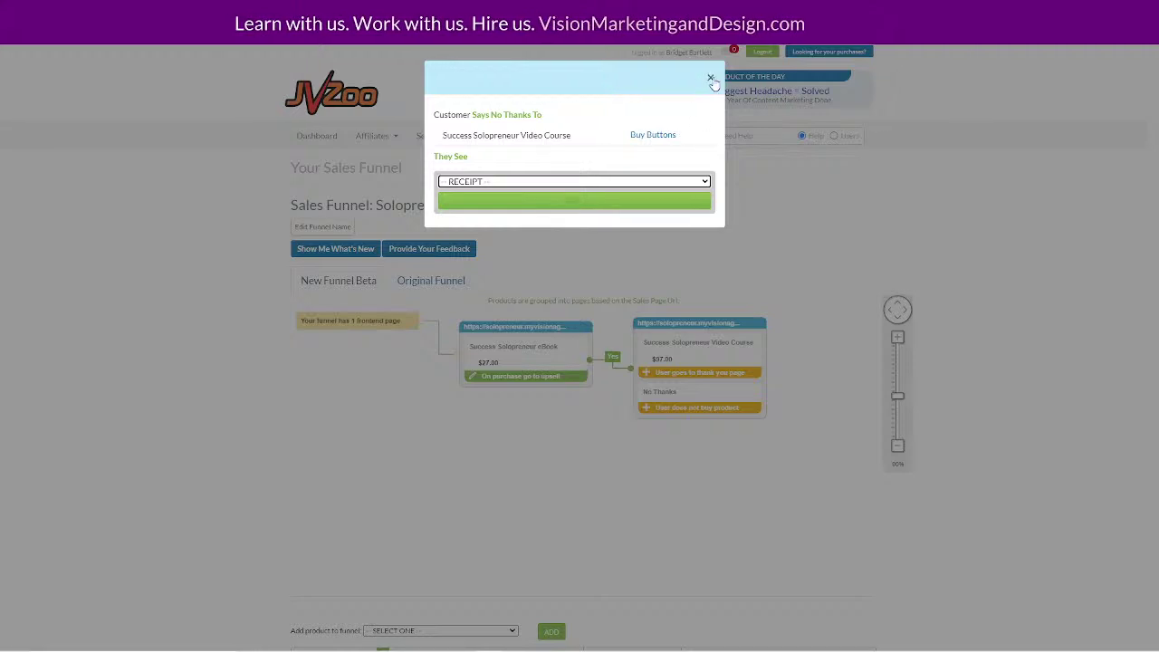
pyautogui.click(712, 79)
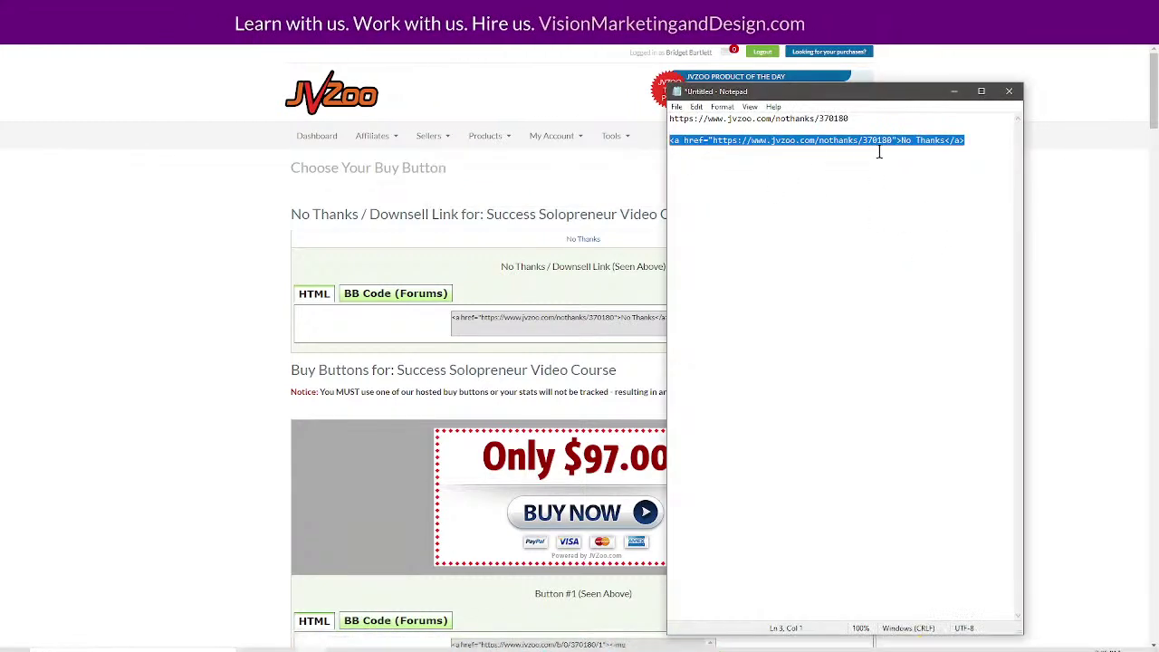
# Add an ebook note on a new line below the No Thanks link code in Notepad.
pyautogui.click(969, 137)
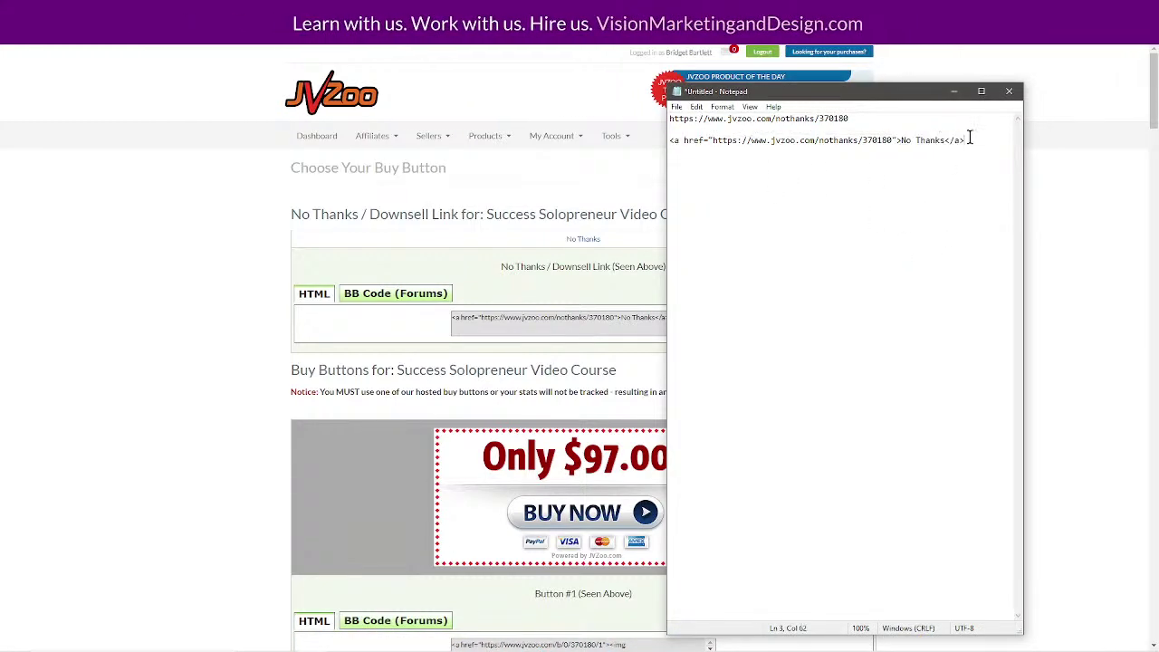
pyautogui.press('Return')
pyautogui.press('Return')
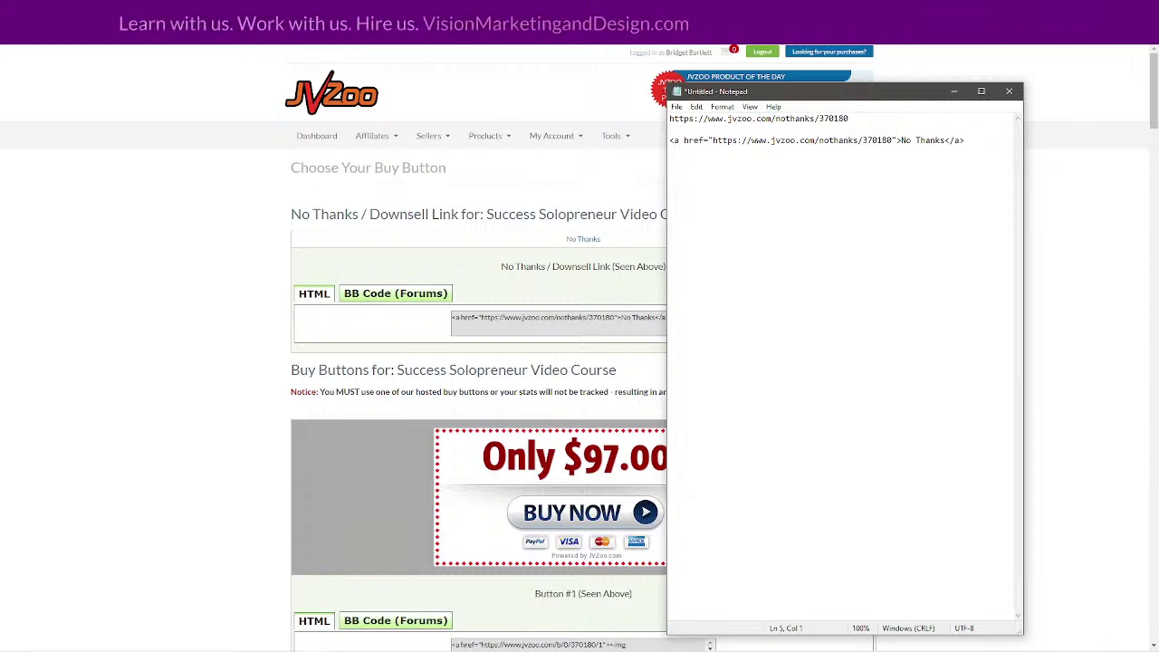
pyautogui.write('Eboo')
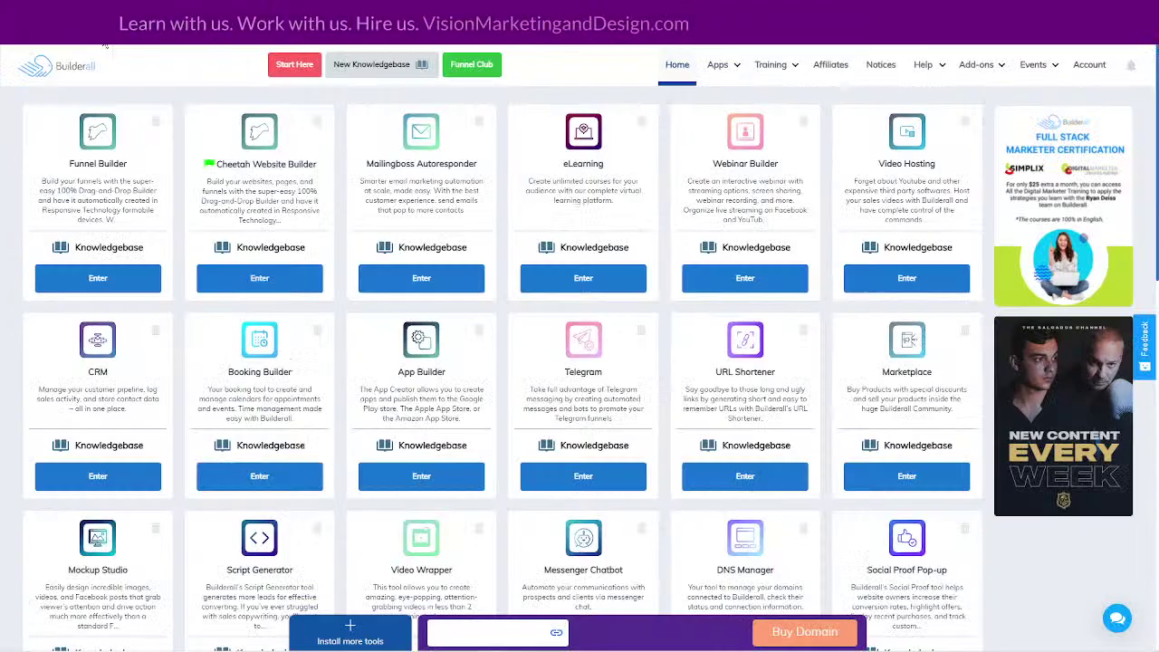
# Switch to Builderall's Funnel Builder and create a new funnel titled "ss jv" with the Blank Theme Funnel theme.
pyautogui.click(98, 279)
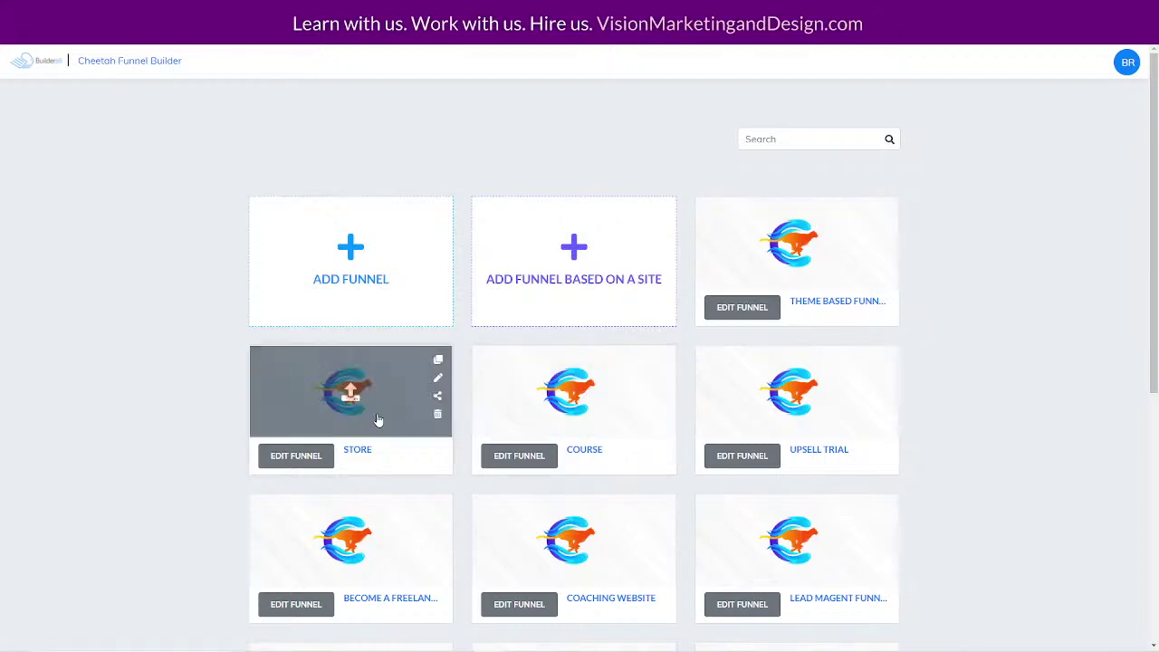
pyautogui.scroll(-5, 962, 414)
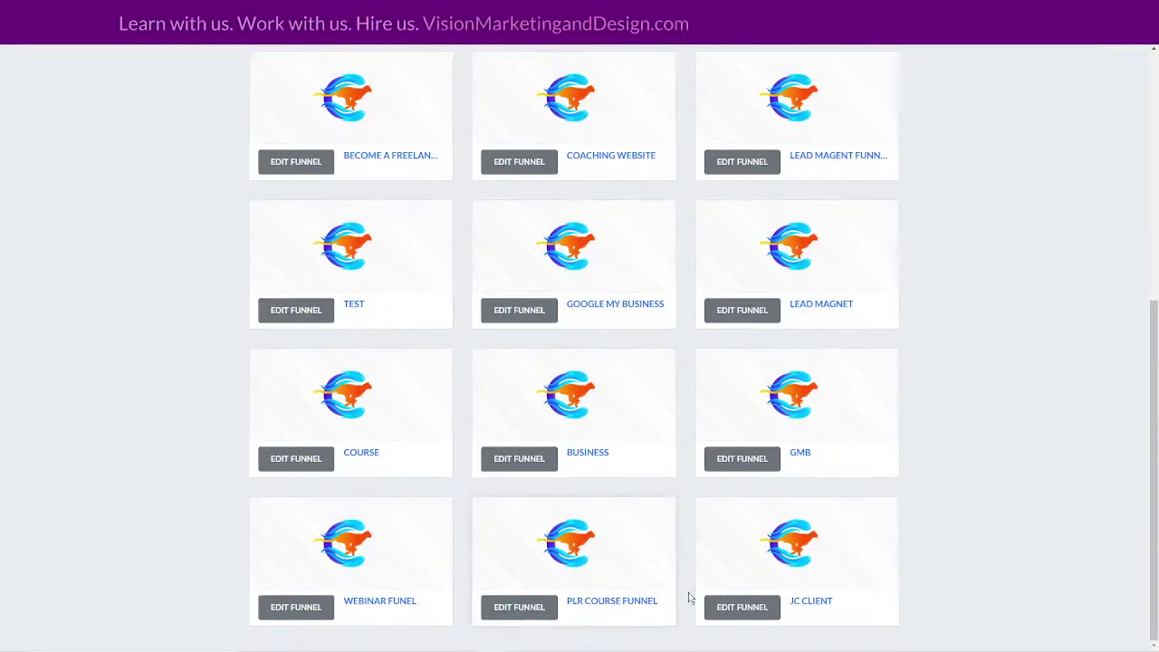
pyautogui.scroll(5, 1019, 512)
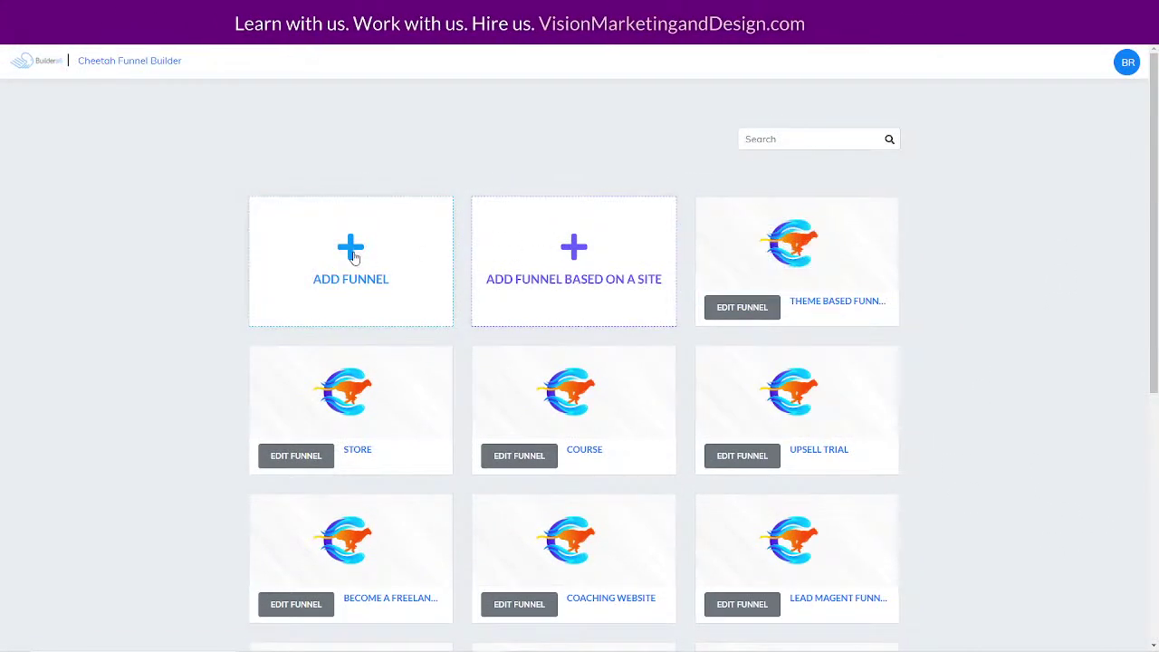
pyautogui.click(573, 265)
pyautogui.click(525, 284)
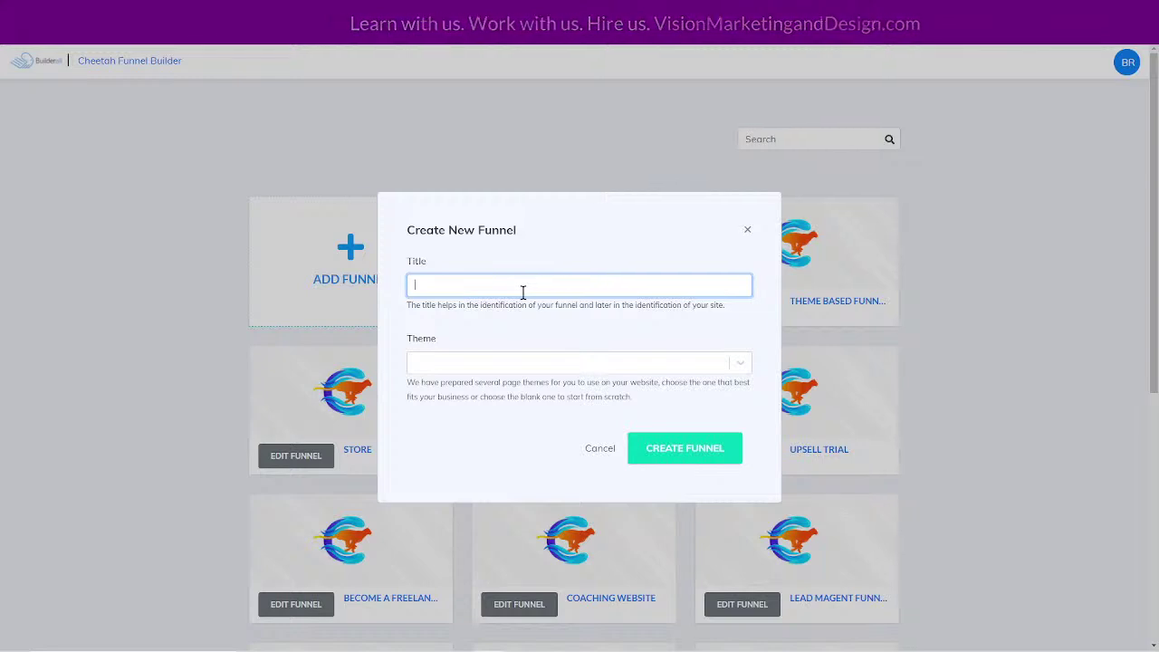
pyautogui.write('ss')
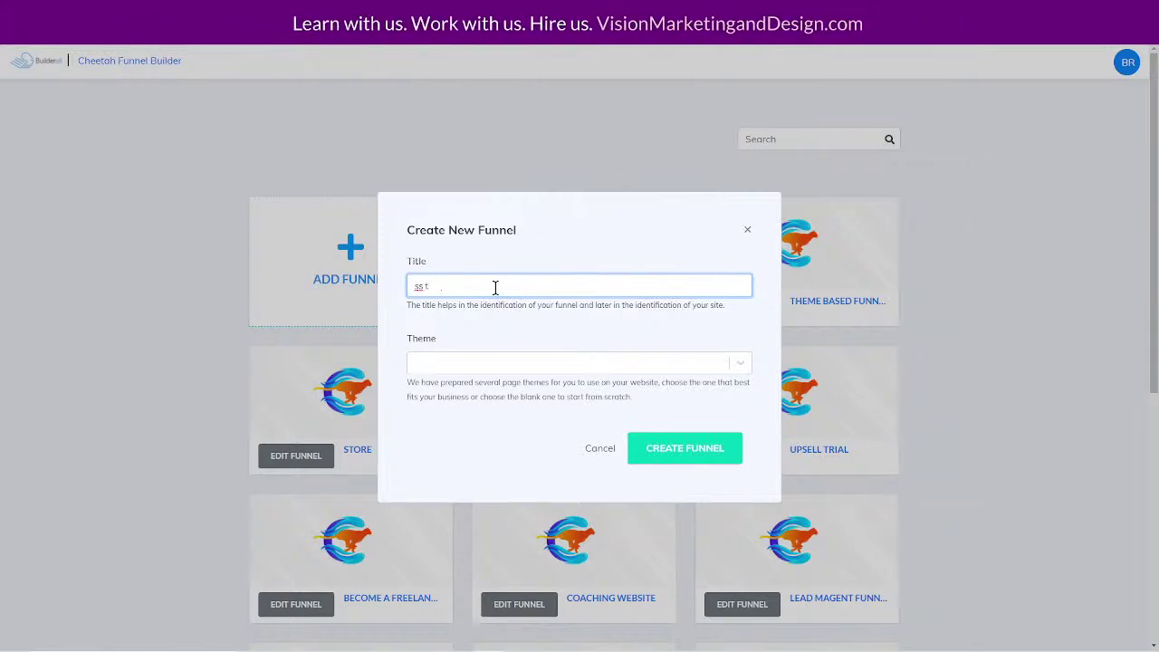
pyautogui.write(' iv')
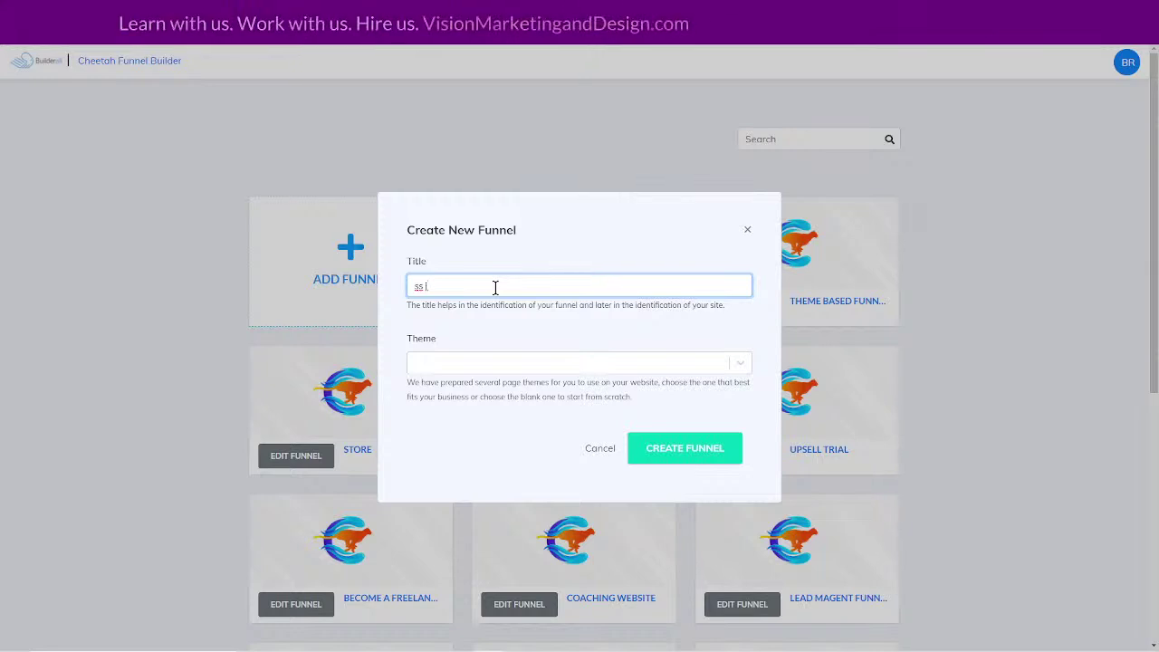
pyautogui.click(583, 364)
pyautogui.click(531, 395)
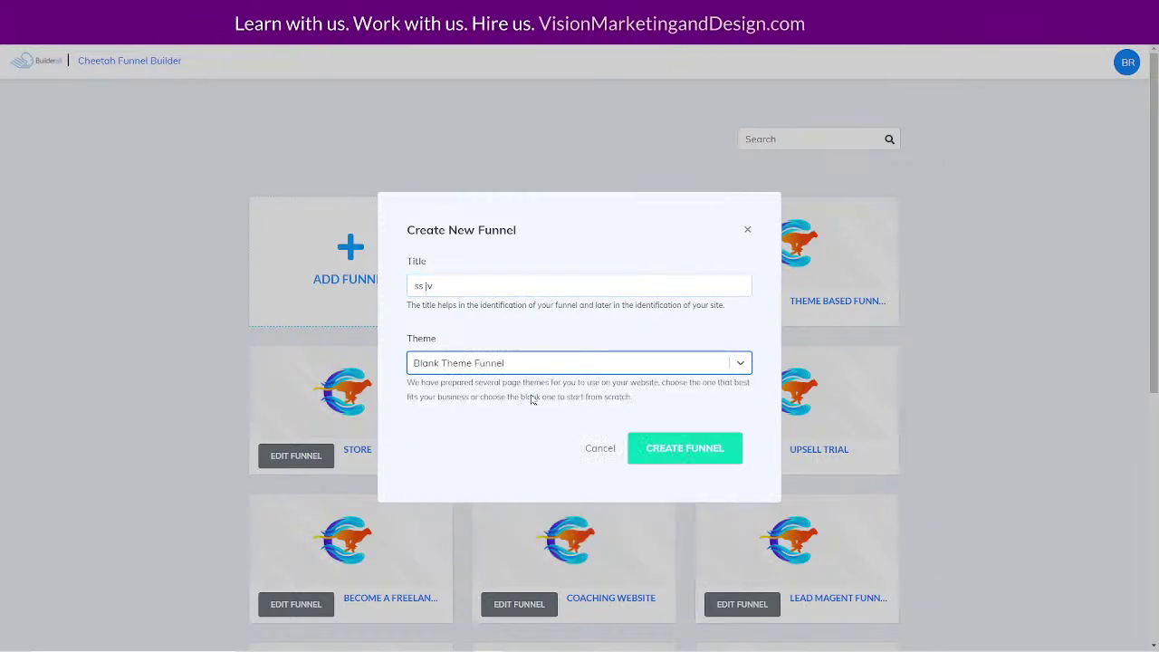
pyautogui.click(694, 449)
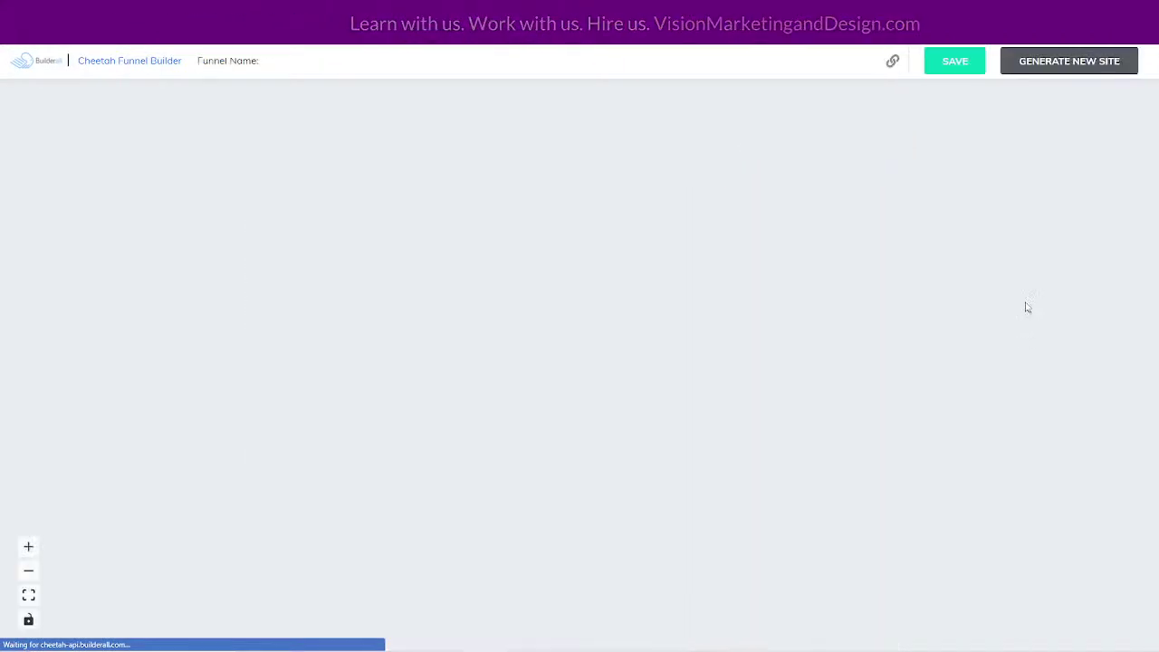
# Dismiss the introductory tour, add an Oto Page from the Sales Process pages and place its checkout directly beneath it.
pyautogui.click(550, 362)
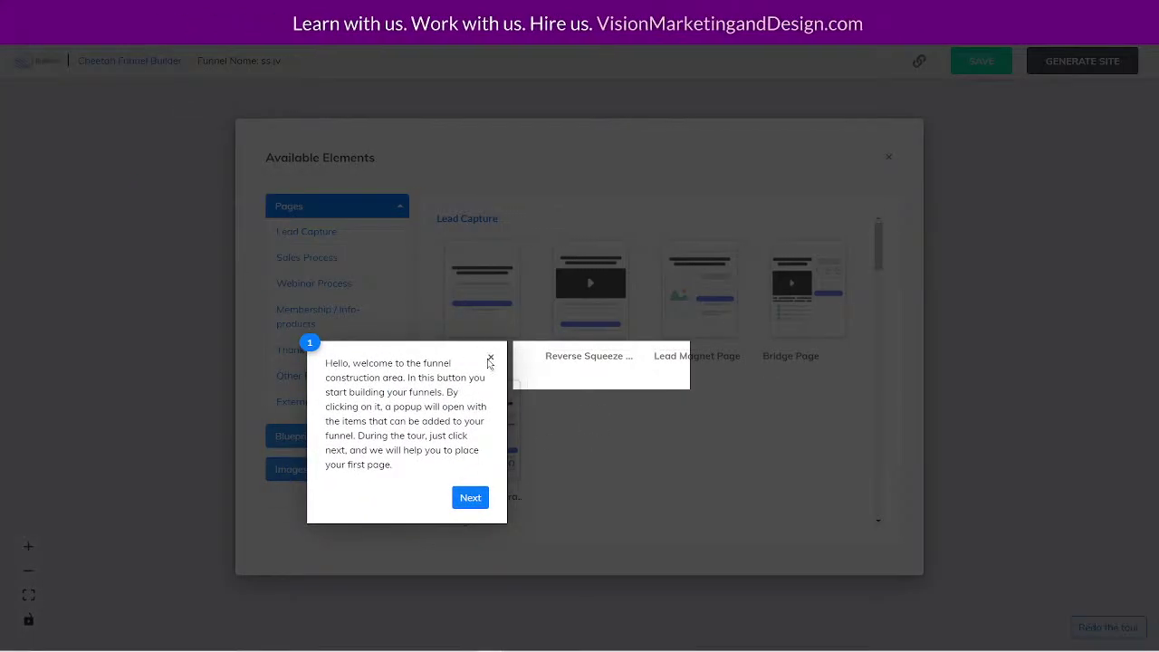
pyautogui.click(491, 356)
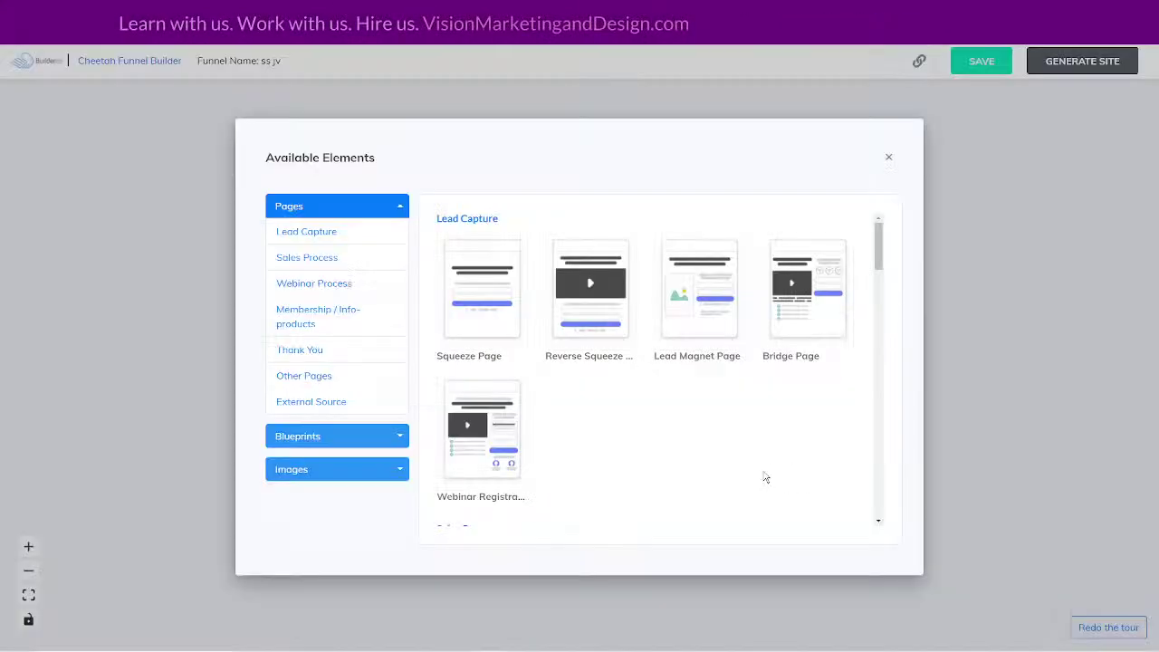
pyautogui.scroll(-1, 733, 469)
pyautogui.scroll(-3, 733, 468)
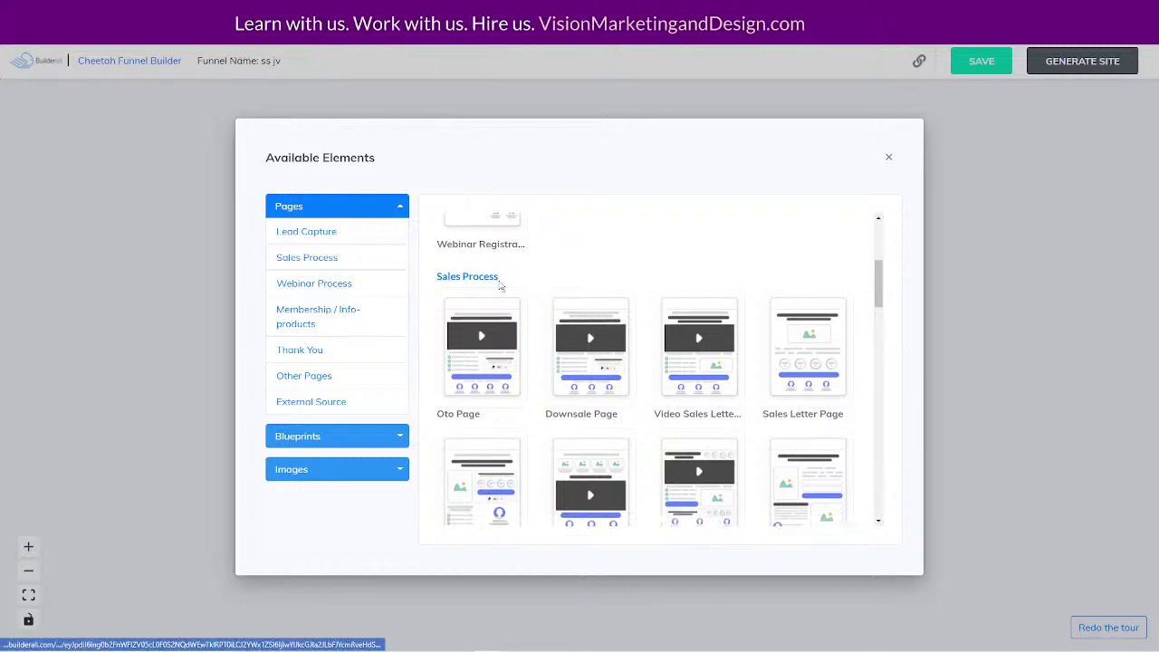
pyautogui.scroll(-1, 692, 351)
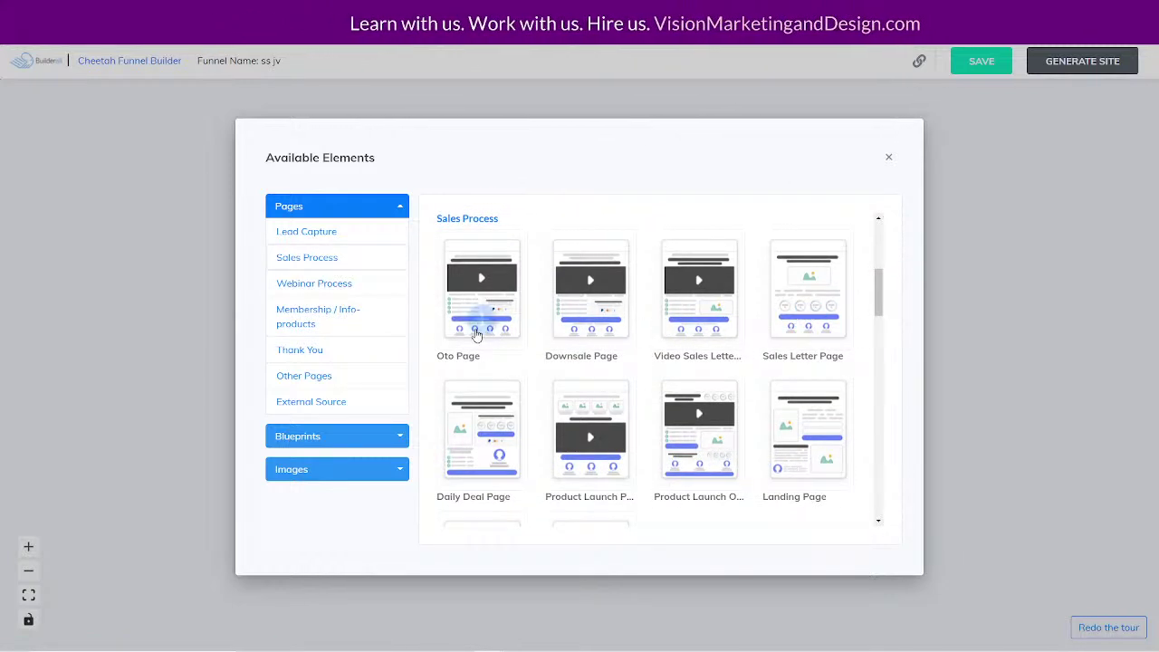
pyautogui.click(482, 321)
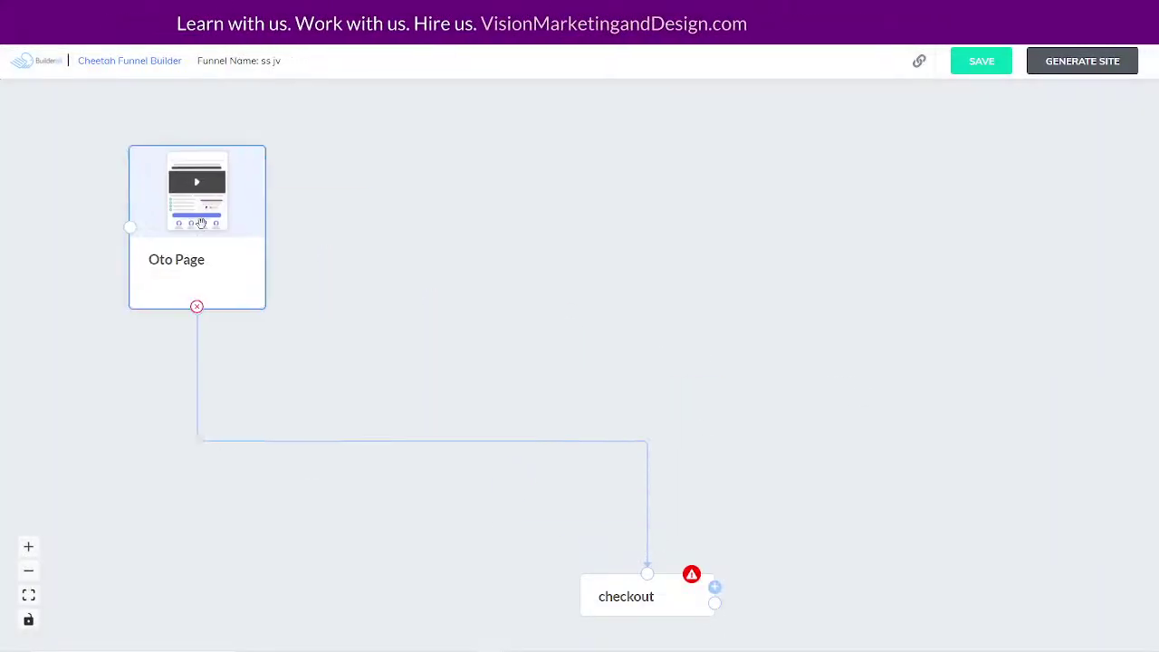
pyautogui.moveTo(625, 598); pyautogui.dragTo(164, 364)
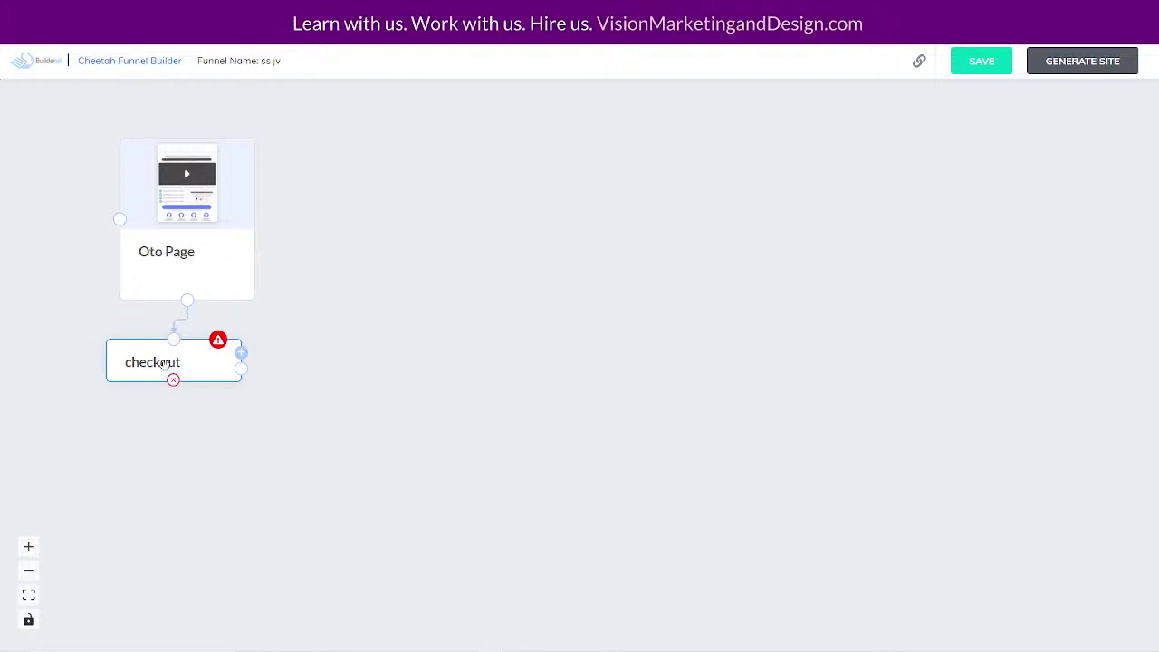
# Rename the Oto Page as Ebook and close its settings.
pyautogui.click(204, 268)
pyautogui.moveTo(993, 172); pyautogui.dragTo(879, 176)
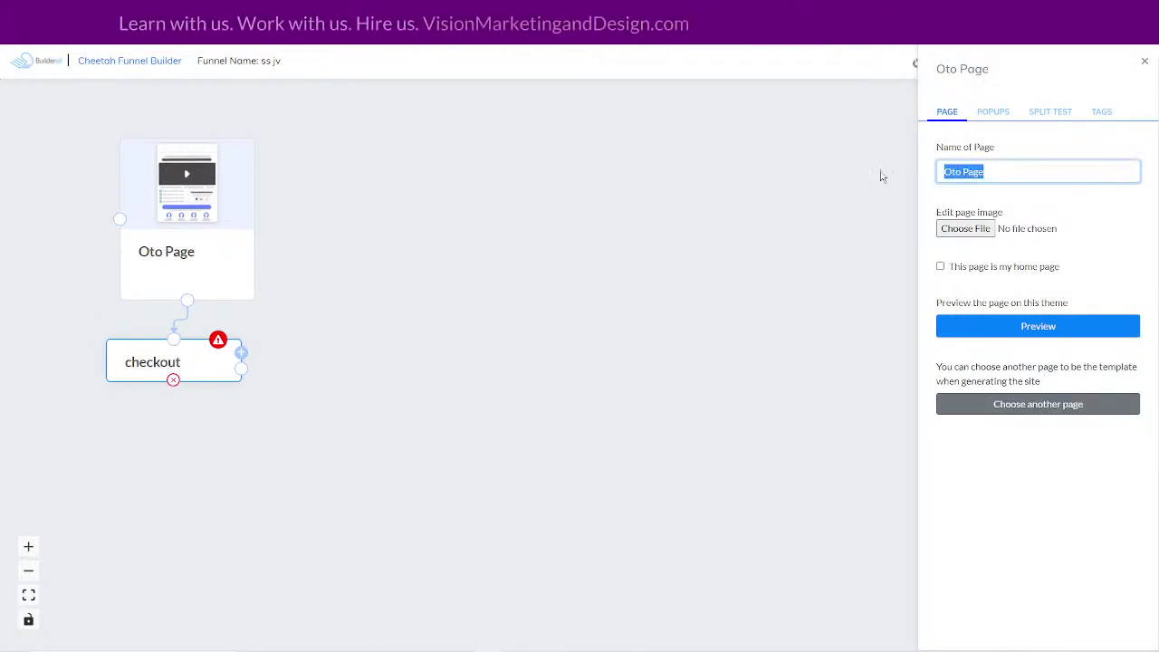
pyautogui.write('Ebbok')
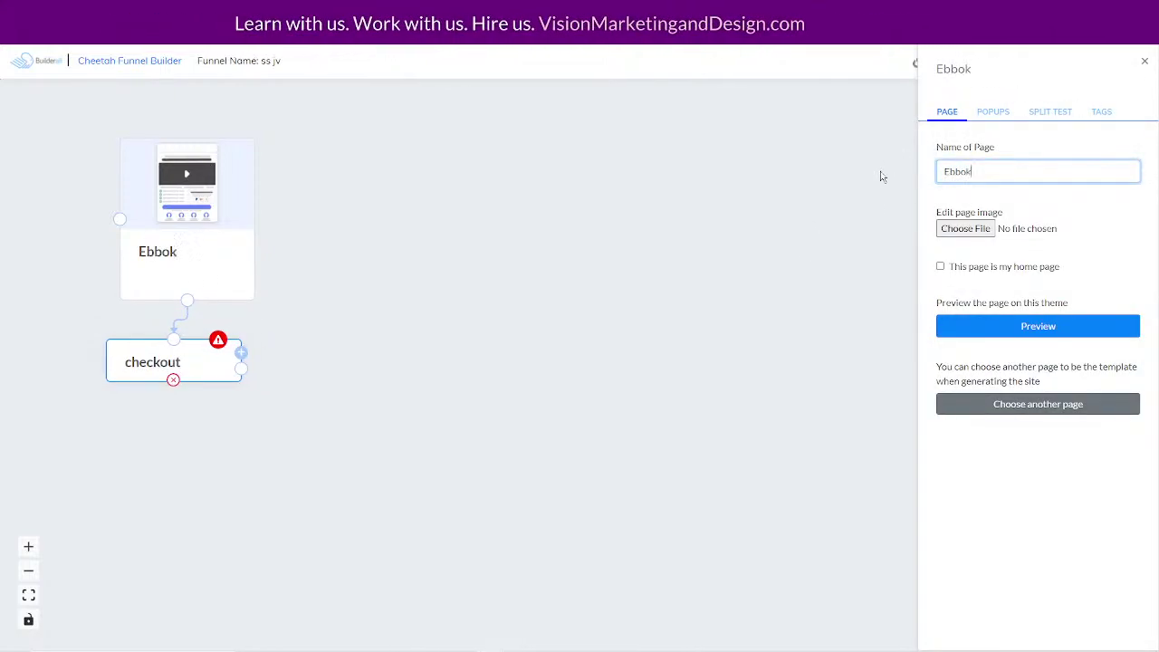
pyautogui.scroll(1, 883, 177)
pyautogui.write('bok')
pyautogui.press('BackSpace')
pyautogui.press('BackSpace')
pyautogui.press('BackSpace')
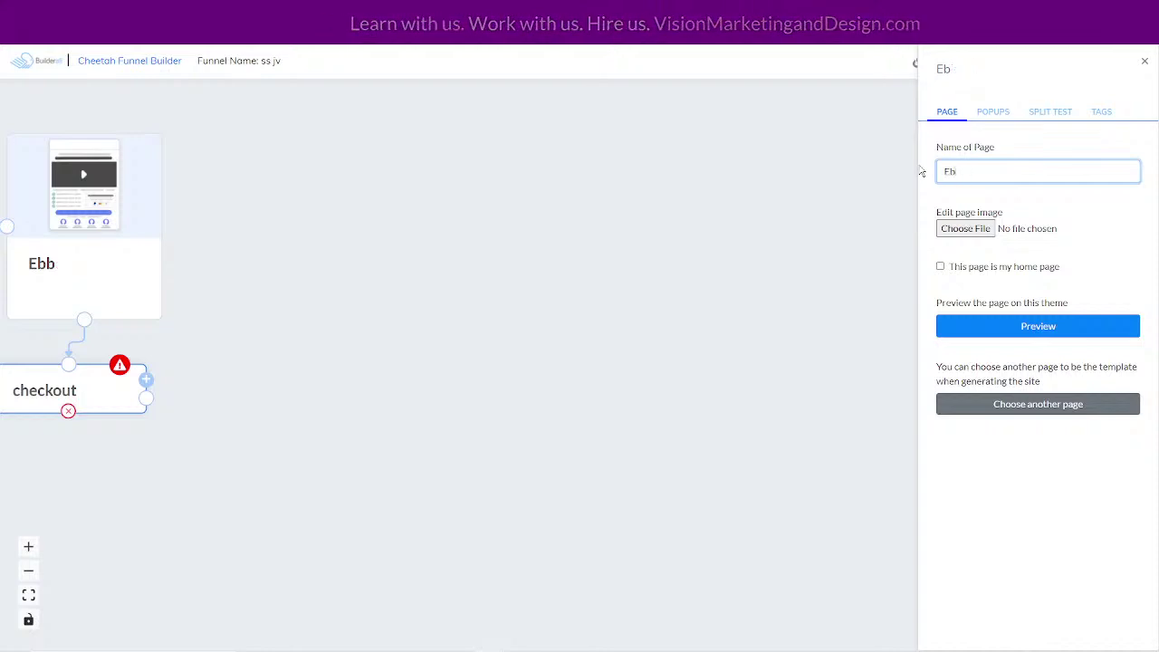
pyautogui.write('ook')
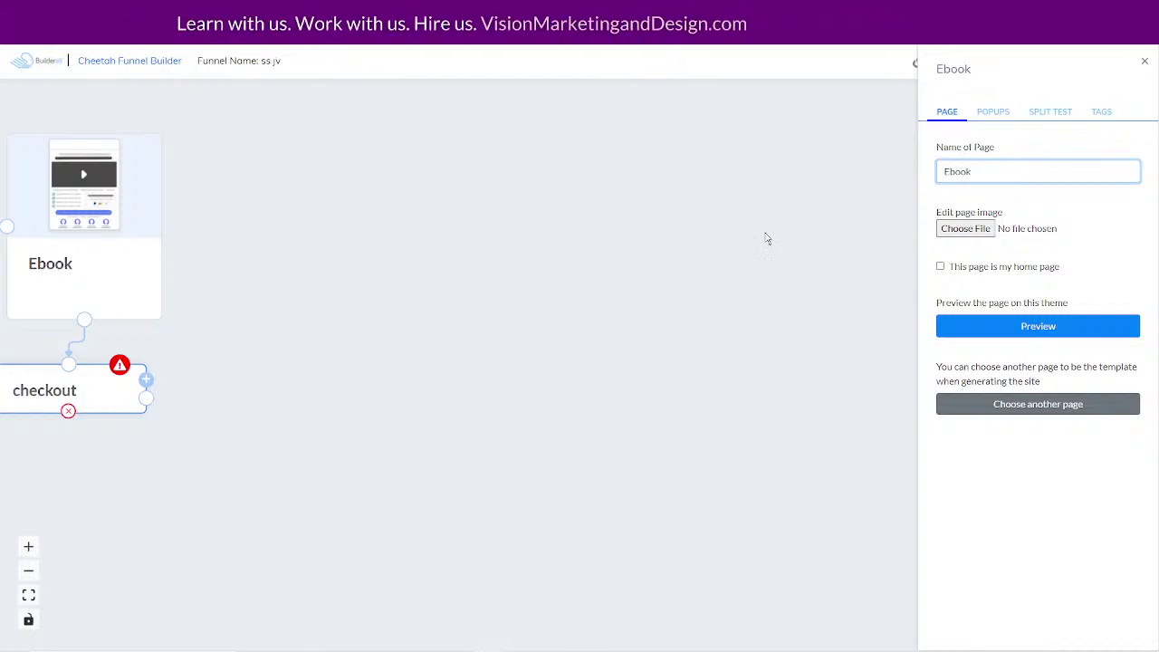
pyautogui.click(279, 393)
# Add an Upsell Page from the Ebook checkout, positioning it beside the Ebook page with its own checkout beneath.
pyautogui.moveTo(68, 375); pyautogui.dragTo(124, 391)
pyautogui.click(200, 391)
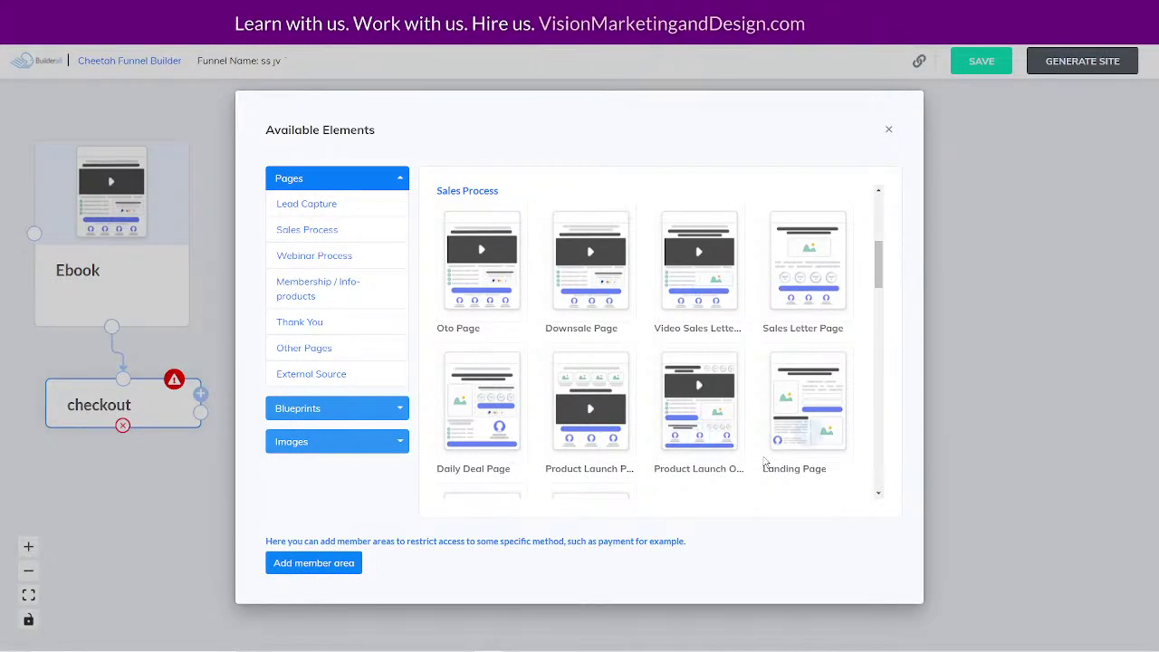
pyautogui.scroll(-1, 763, 461)
pyautogui.scroll(2, 535, 334)
pyautogui.scroll(-4, 608, 431)
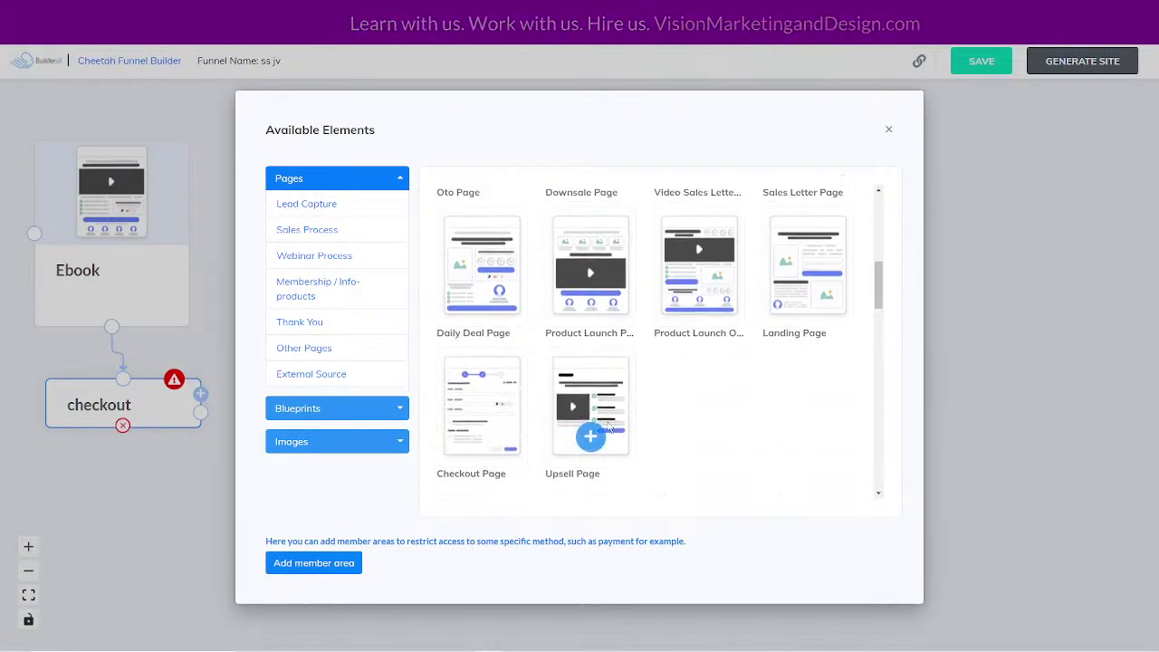
pyautogui.click(594, 270)
pyautogui.moveTo(502, 451); pyautogui.dragTo(352, 221)
pyautogui.moveTo(521, 616); pyautogui.dragTo(366, 426)
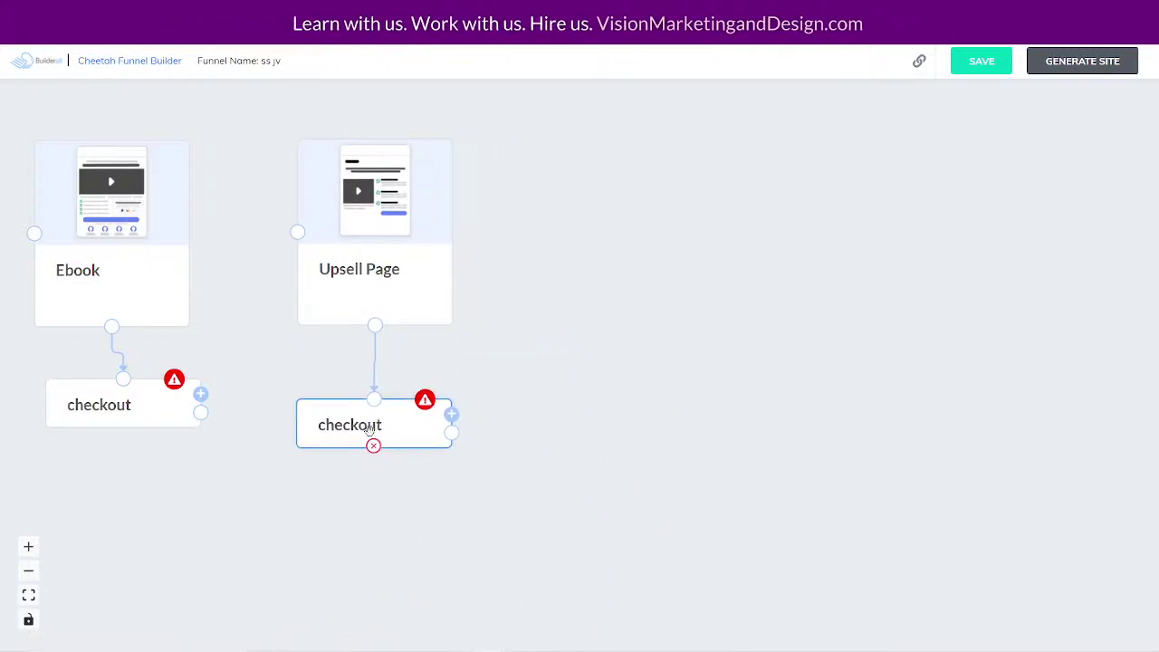
# Rename the Upsell Page as Vdeo.
pyautogui.click(360, 268)
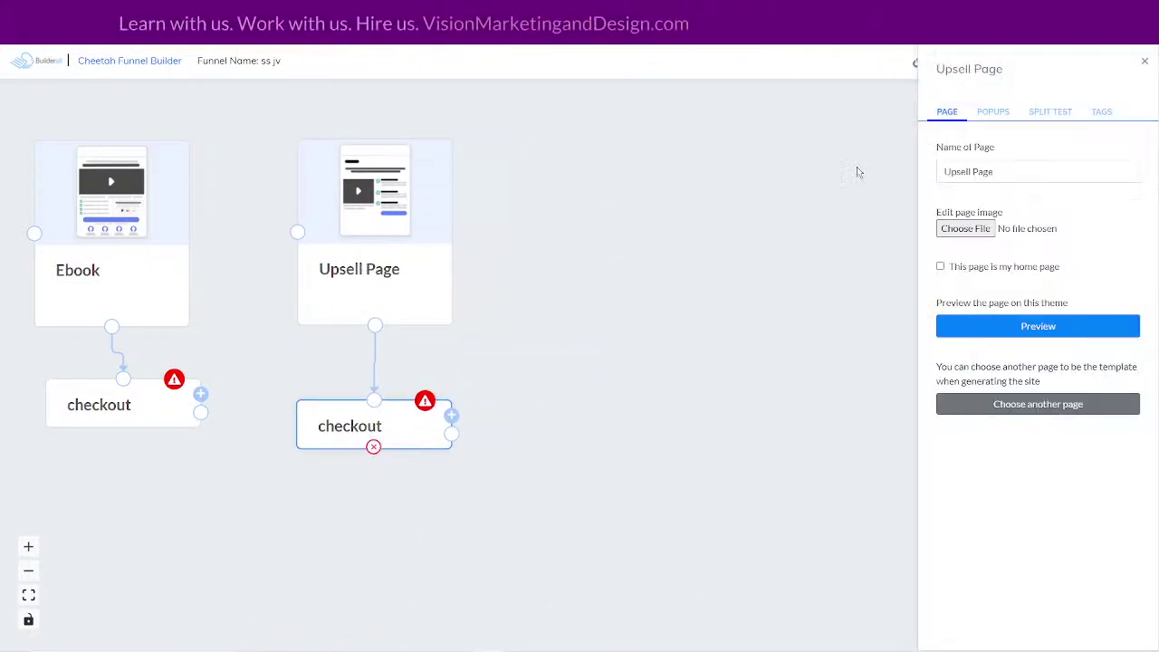
pyautogui.moveTo(983, 171); pyautogui.dragTo(879, 178)
pyautogui.write('VIdeo')
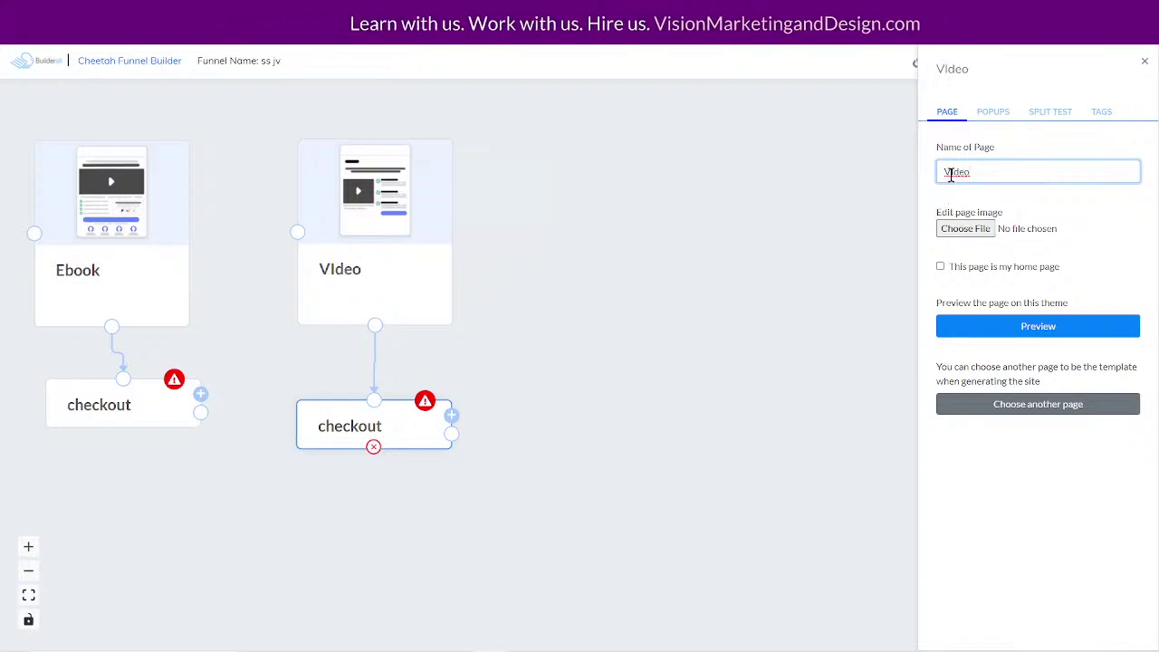
pyautogui.click(949, 172)
pyautogui.press('BackSpace')
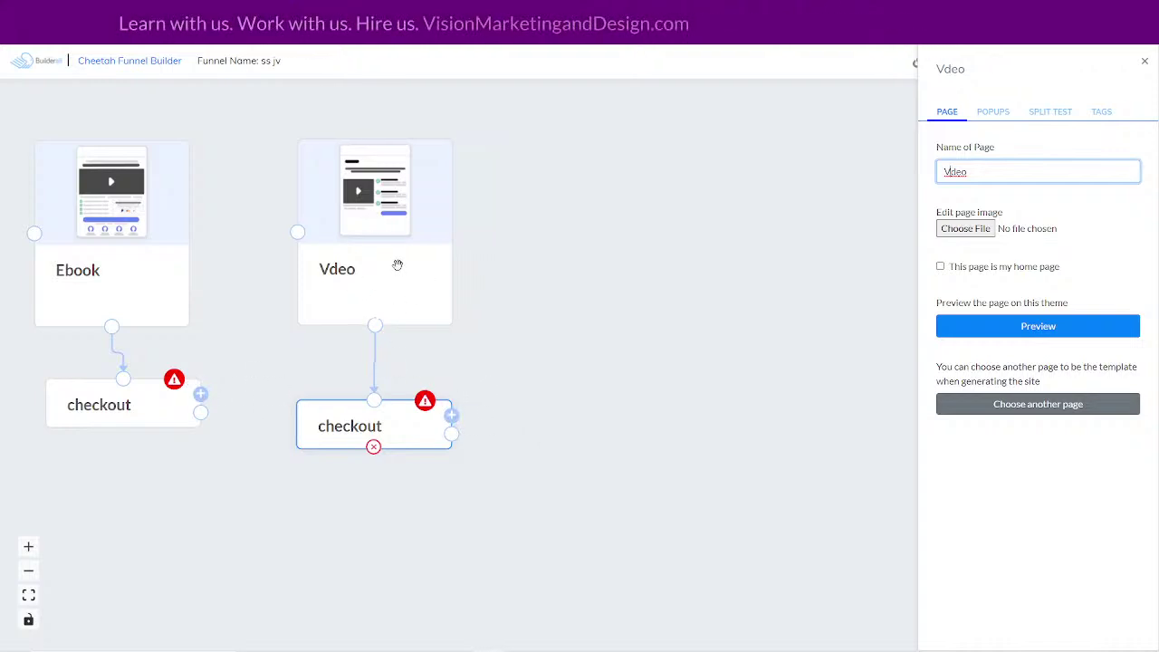
# Add a Thank You Page from the second checkout, place it beside the Vdeo page and open its settings.
pyautogui.click(452, 415)
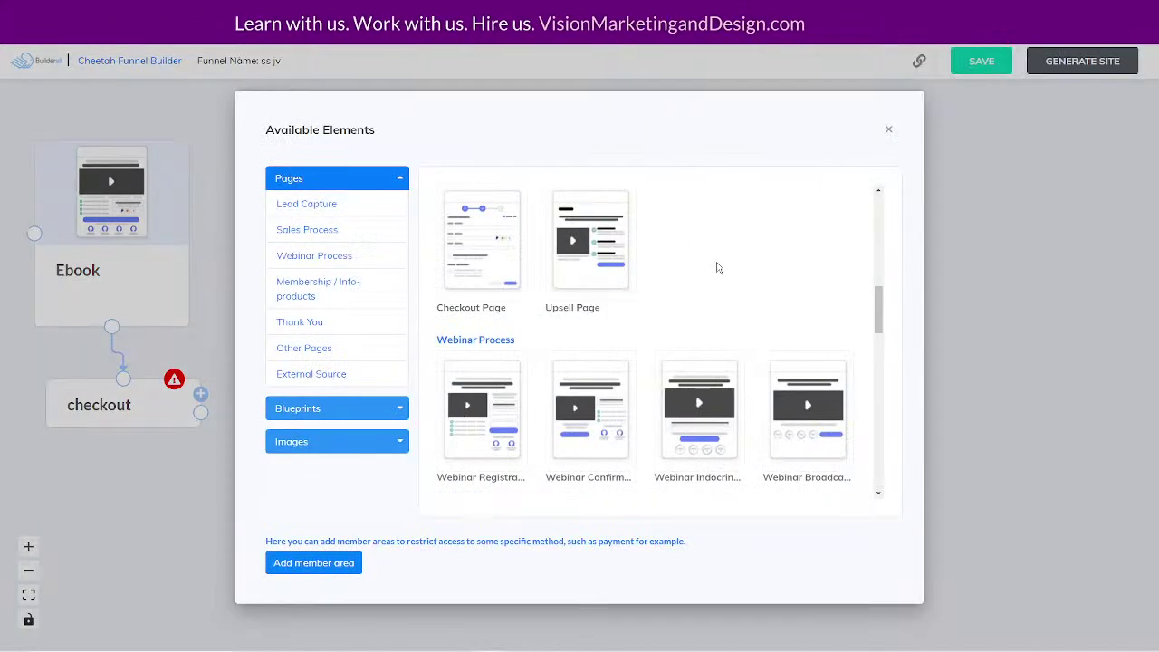
pyautogui.scroll(-7, 760, 349)
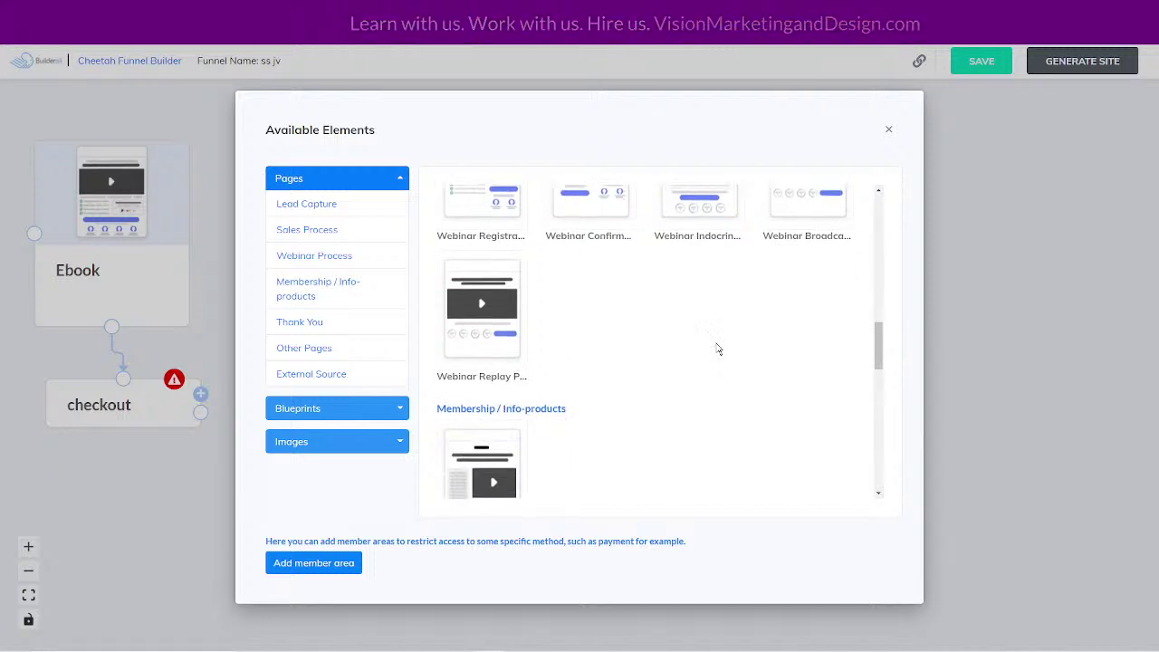
pyautogui.scroll(1, 778, 366)
pyautogui.scroll(-2, 750, 370)
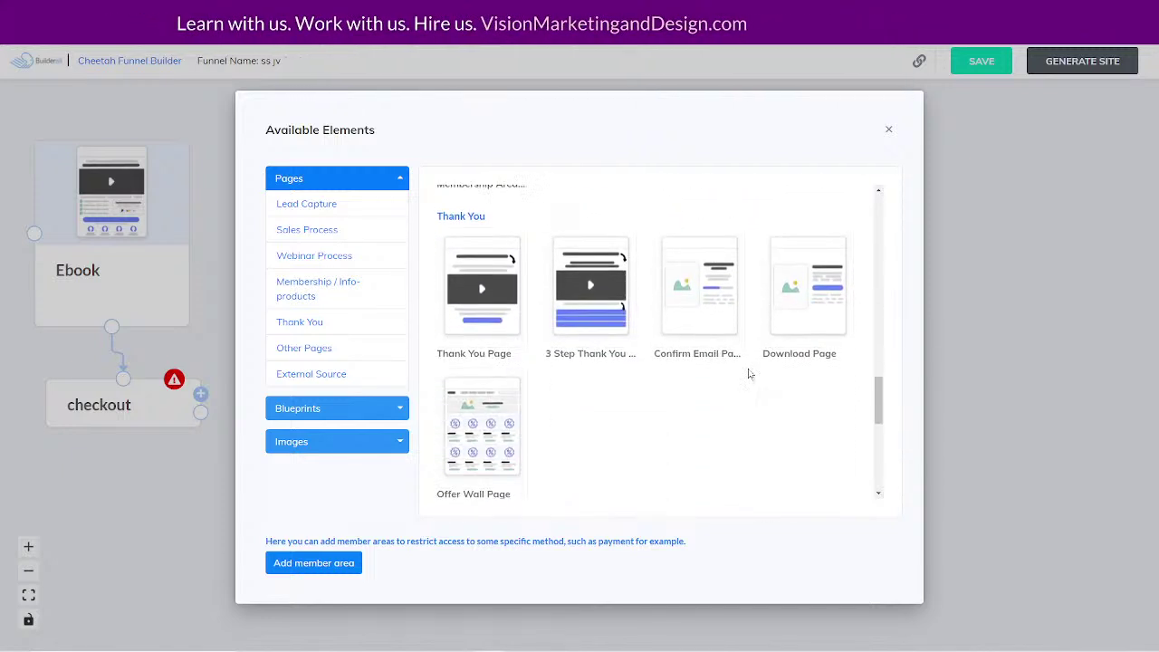
pyautogui.click(487, 267)
pyautogui.moveTo(525, 489); pyautogui.dragTo(592, 227)
pyautogui.click(598, 242)
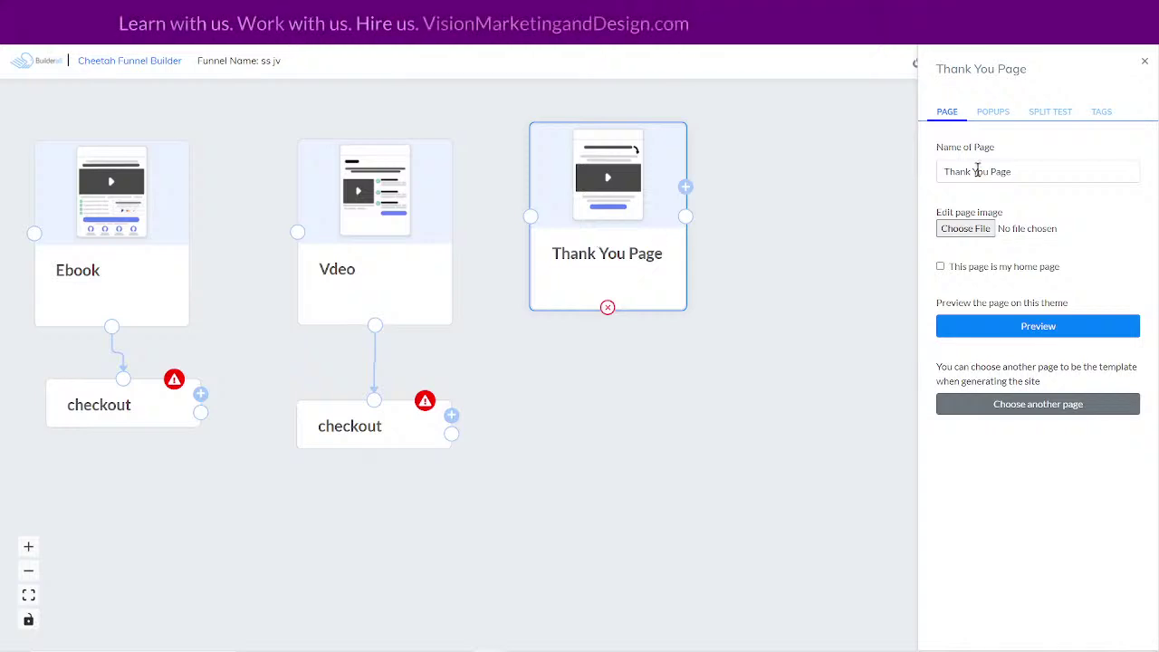
# Rename the Thank You Page beside the Vdeo page as Ebook Thank you.
pyautogui.moveTo(1021, 170); pyautogui.dragTo(927, 176)
pyautogui.write('Eb')
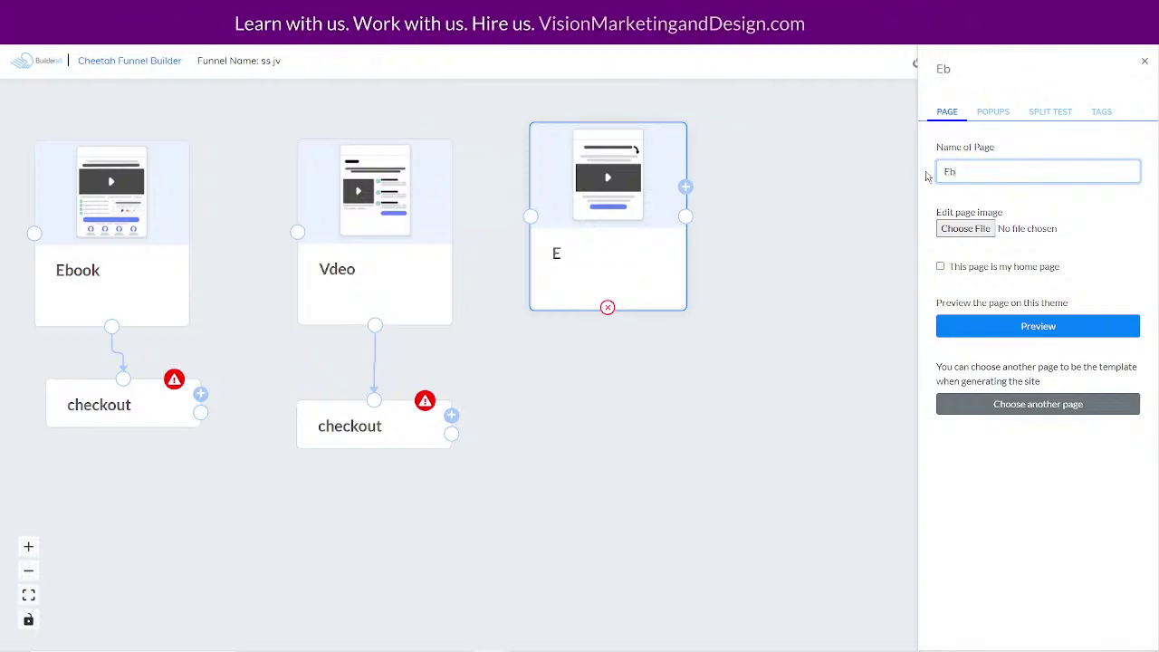
pyautogui.write('ook Tahnk y')
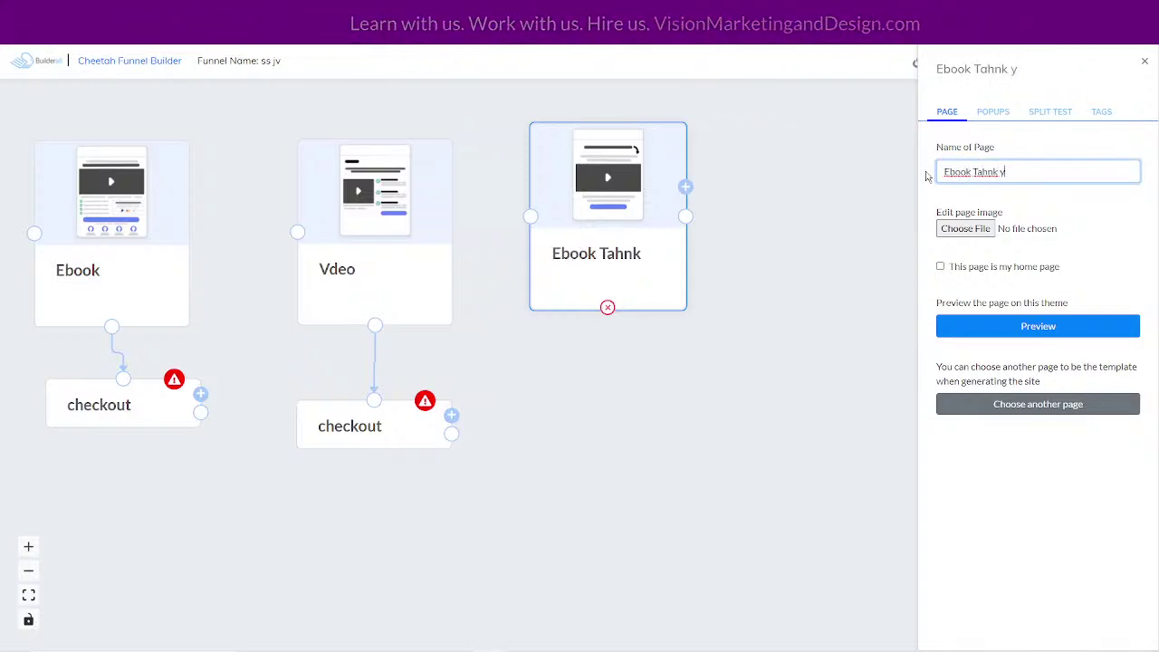
pyautogui.press('BackSpace')
pyautogui.press('BackSpace')
pyautogui.press('BackSpace')
pyautogui.press('BackSpace')
pyautogui.press('BackSpace')
pyautogui.press('BackSpace')
pyautogui.write('hank y')
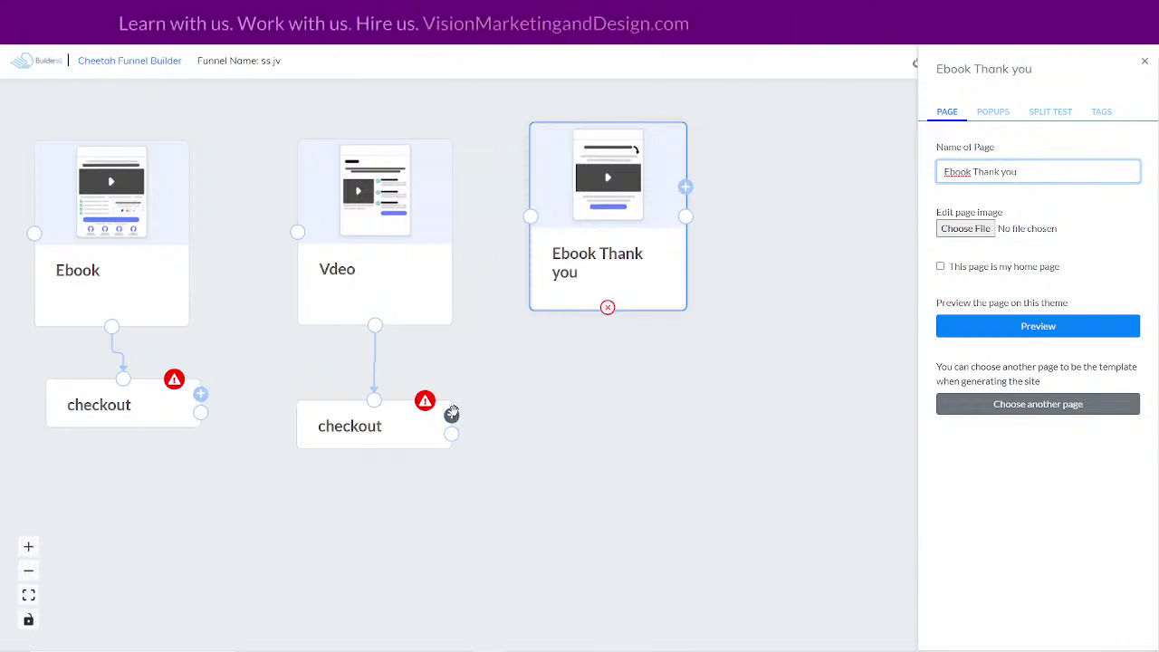
# Add another Thank You Page from the Vdeo checkout, place it beneath the Ebook Thank you page and open its settings.
pyautogui.click(451, 413)
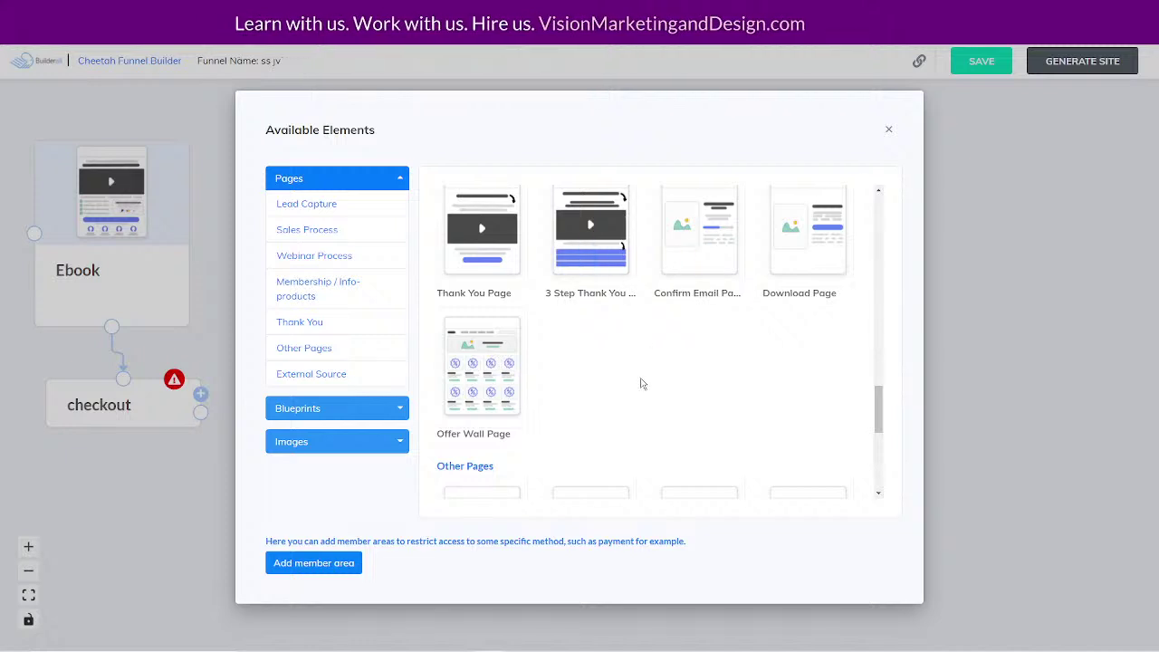
pyautogui.click(477, 257)
pyautogui.click(486, 260)
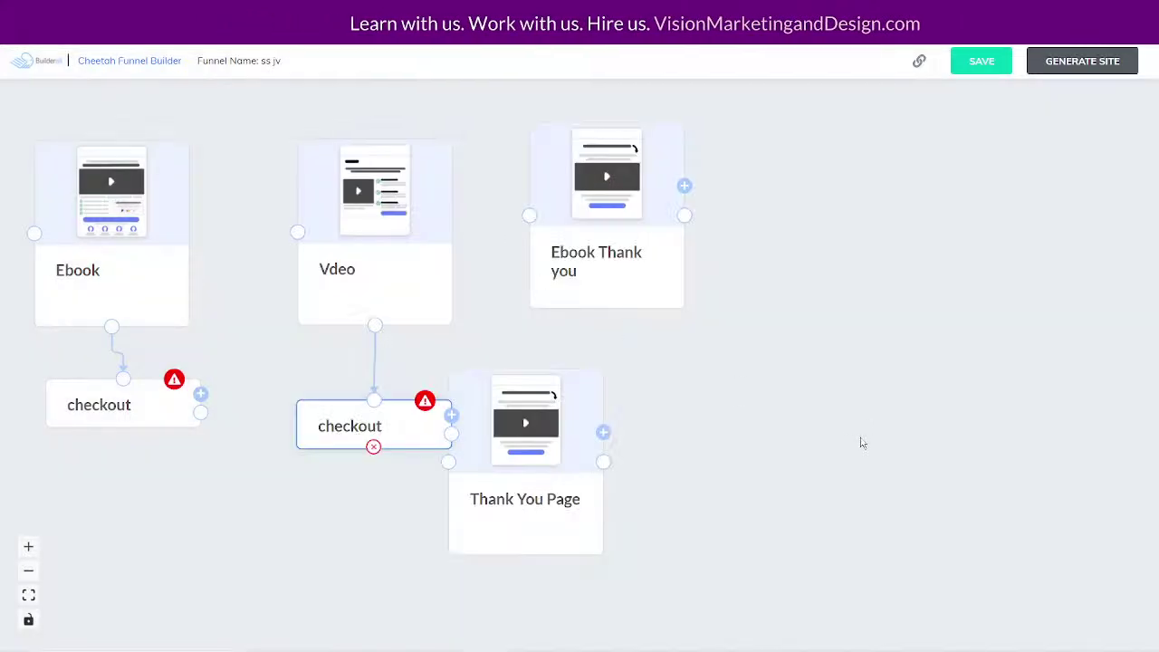
pyautogui.moveTo(554, 457); pyautogui.dragTo(629, 418)
pyautogui.click(629, 417)
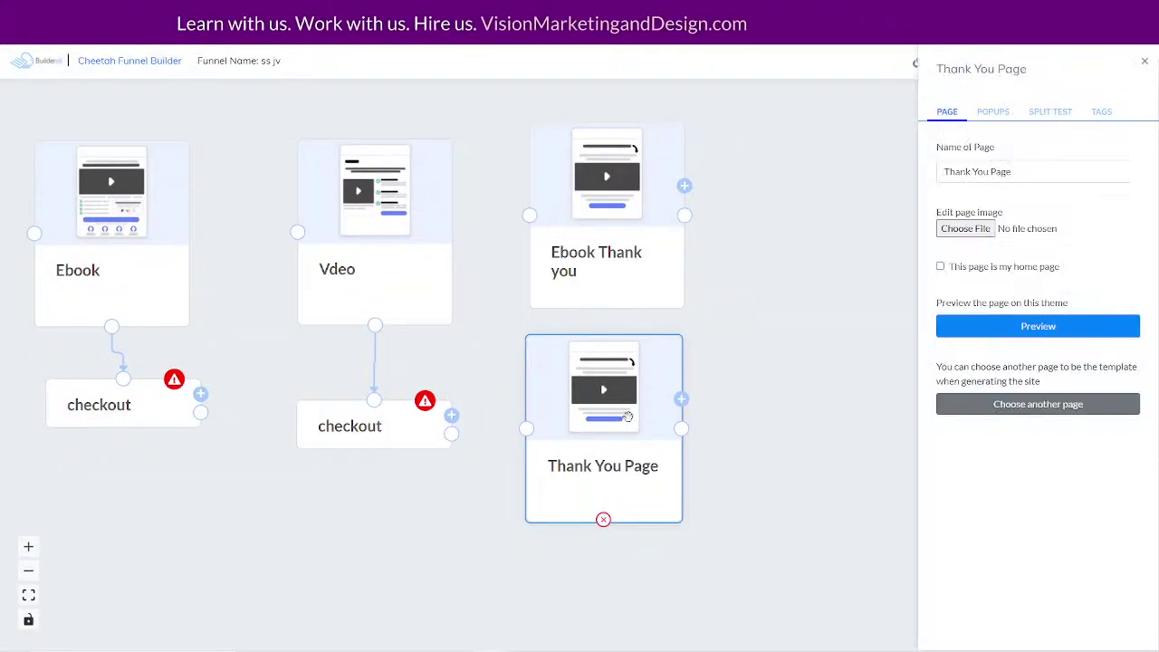
# Rename the new Thank You Page as Video Thank You Page and close its settings.
pyautogui.click(945, 171)
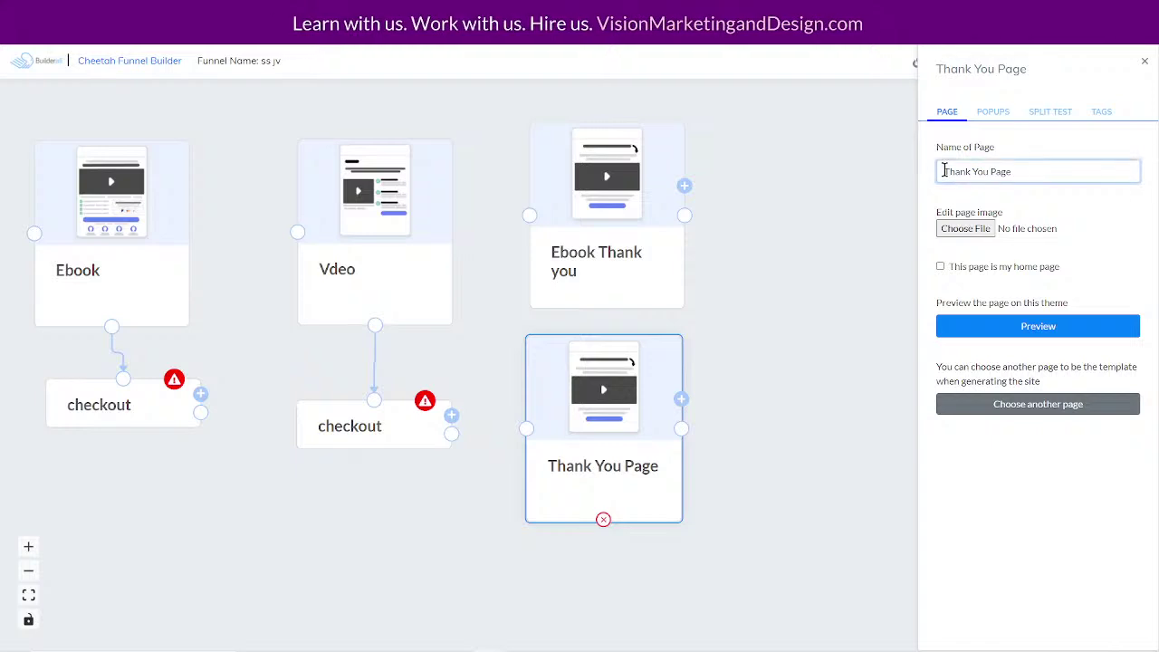
pyautogui.write('VIdeo')
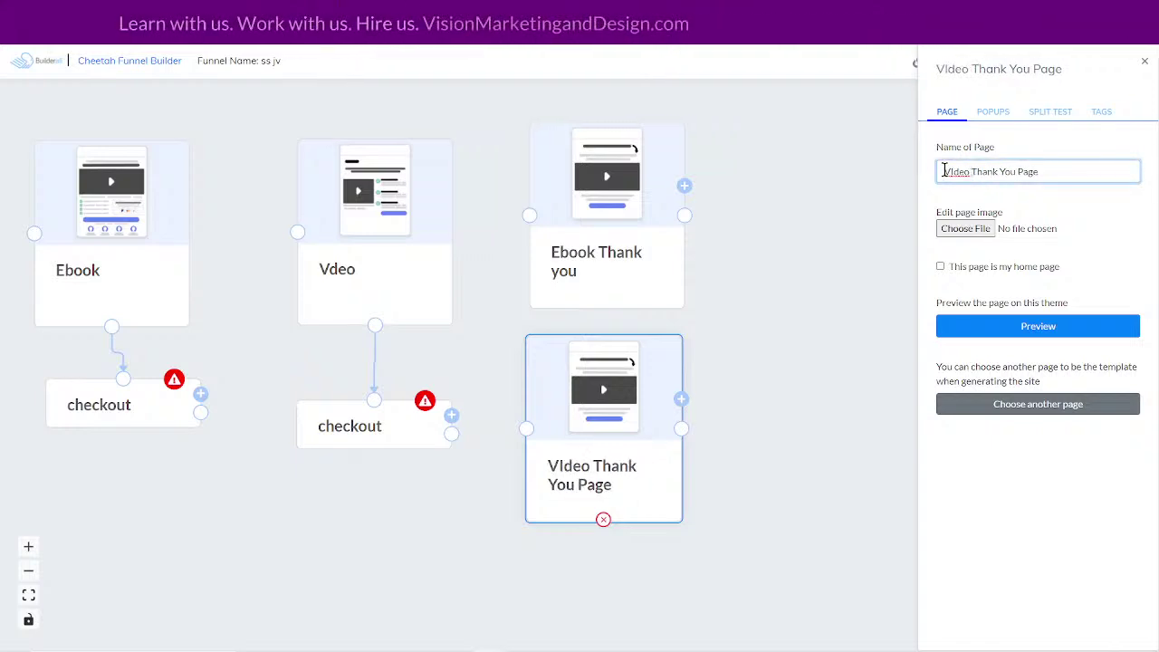
pyautogui.press('BackSpace')
pyautogui.press('BackSpace')
pyautogui.press('BackSpace')
pyautogui.press('BackSpace')
pyautogui.press('BackSpace')
pyautogui.write('ideo')
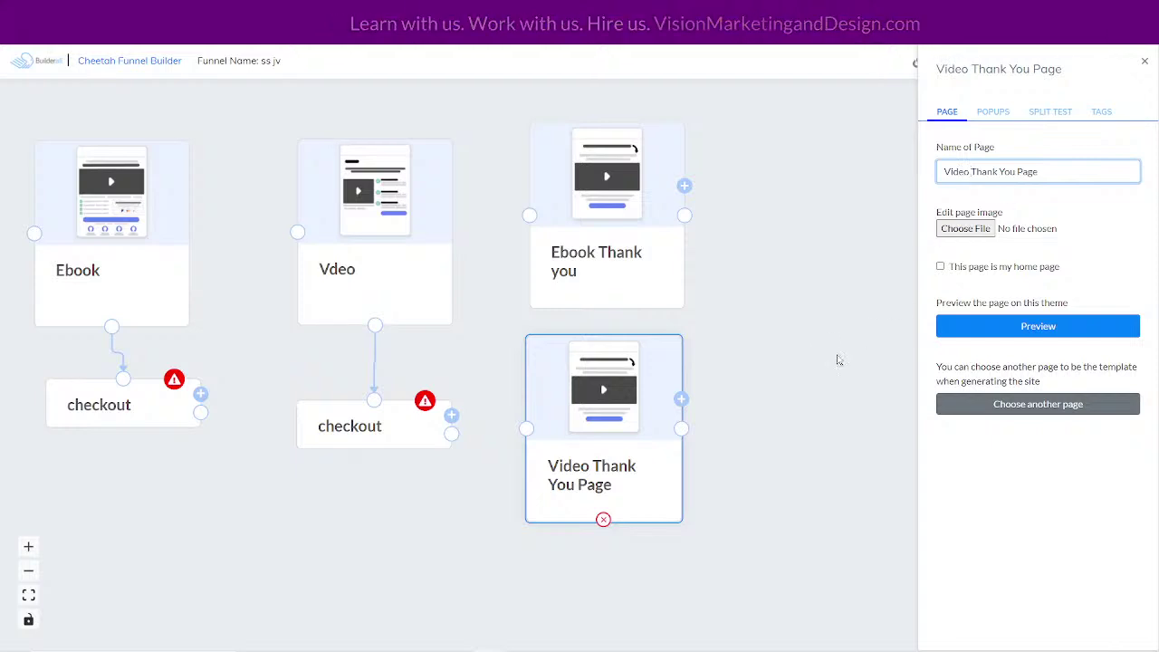
pyautogui.click(837, 358)
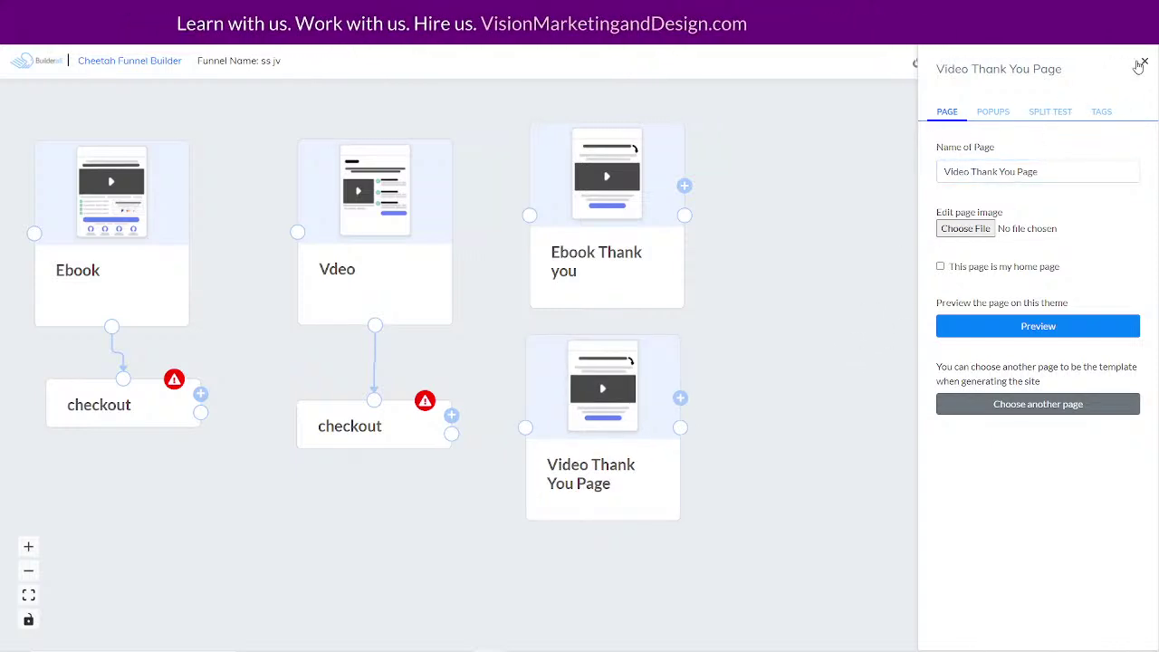
pyautogui.click(1146, 62)
# Extend the Video Thank You Page's name to Ebook/Video Thank You Page and close its settings.
pyautogui.click(590, 444)
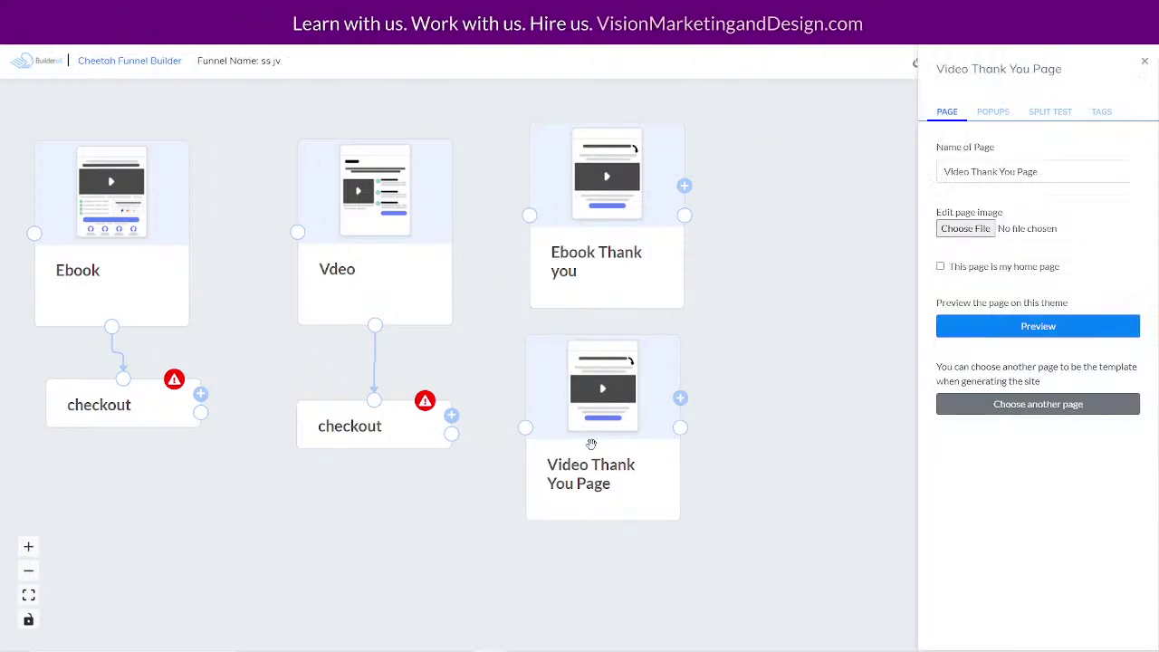
pyautogui.click(944, 171)
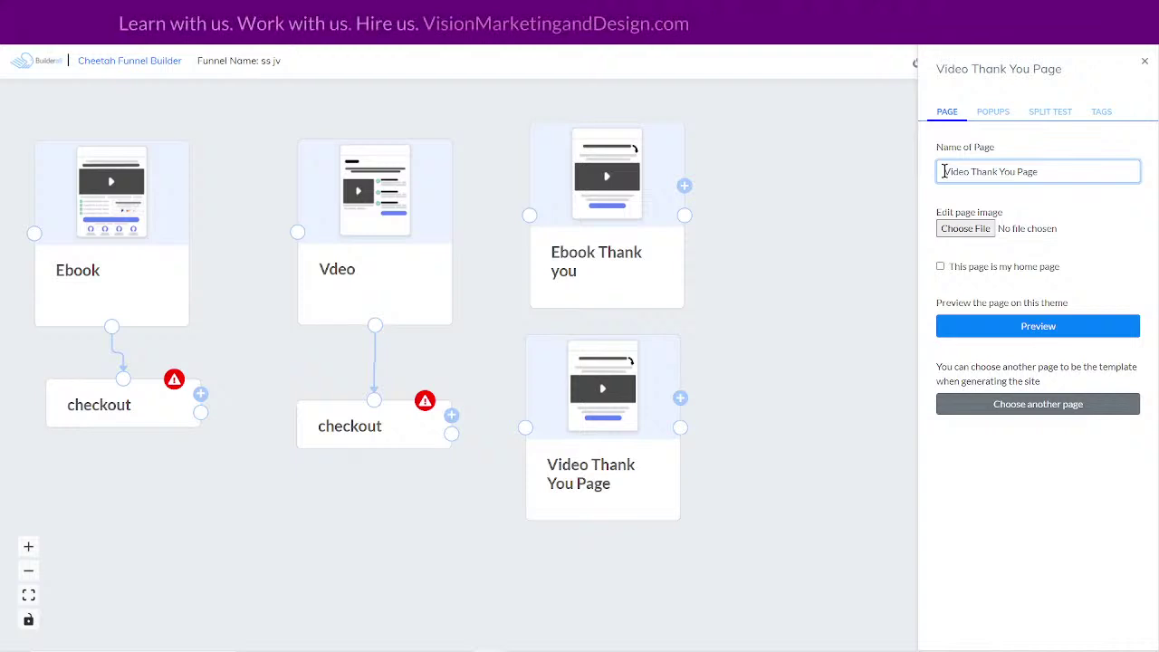
pyautogui.write('Ebook')
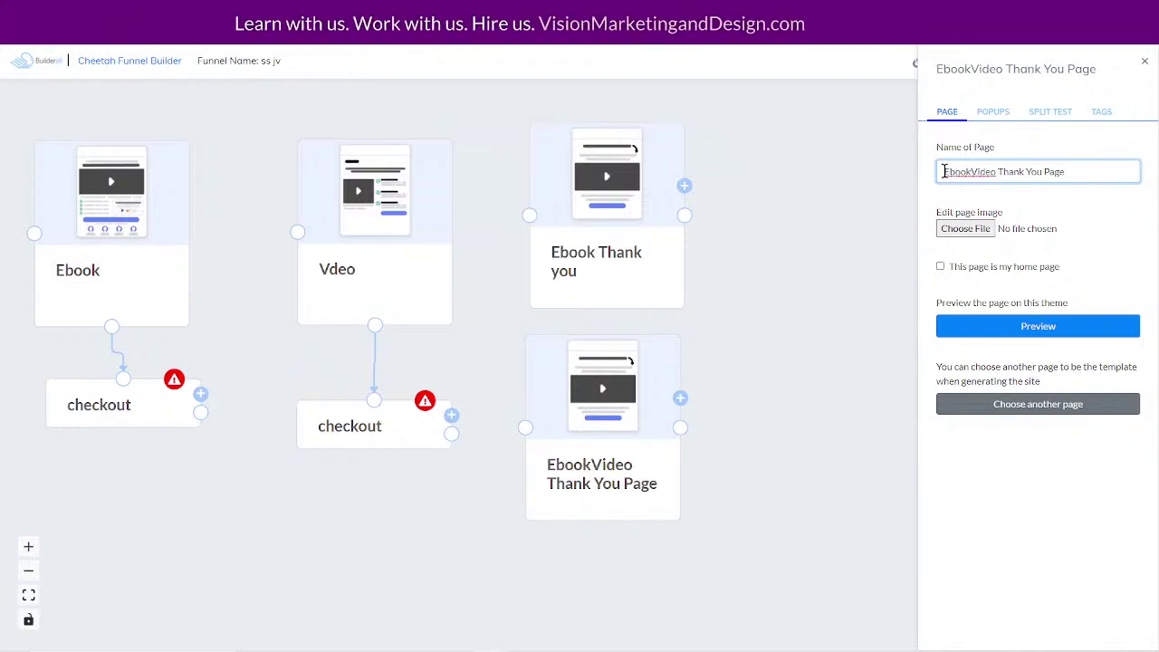
pyautogui.write('/')
pyautogui.click(838, 271)
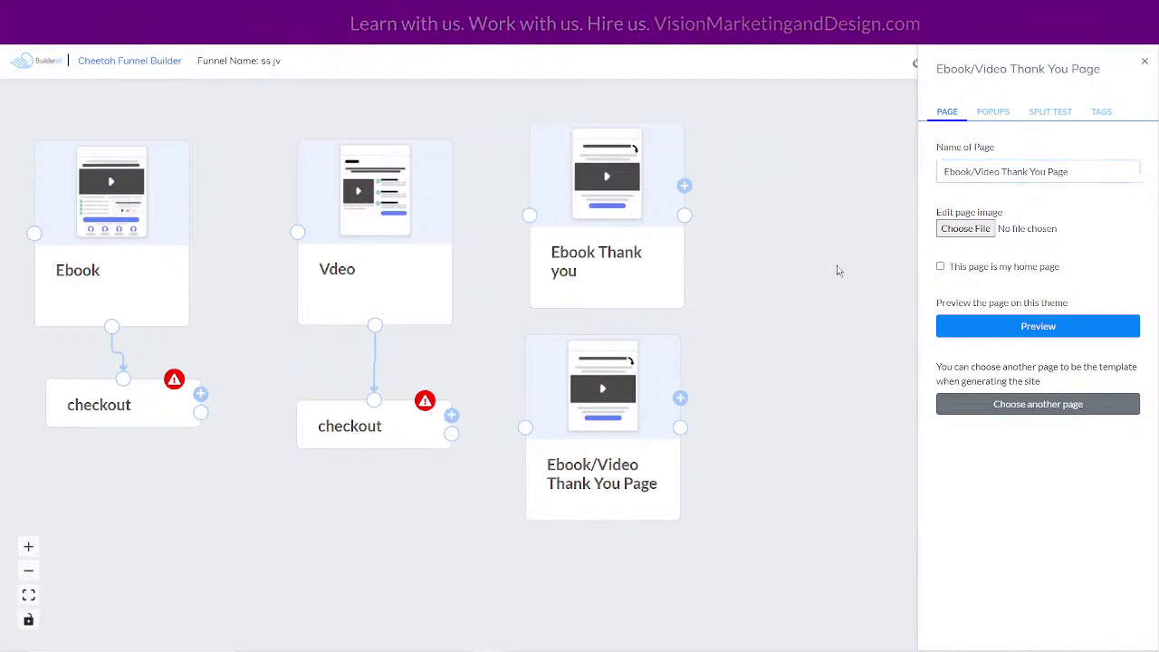
pyautogui.click(1144, 60)
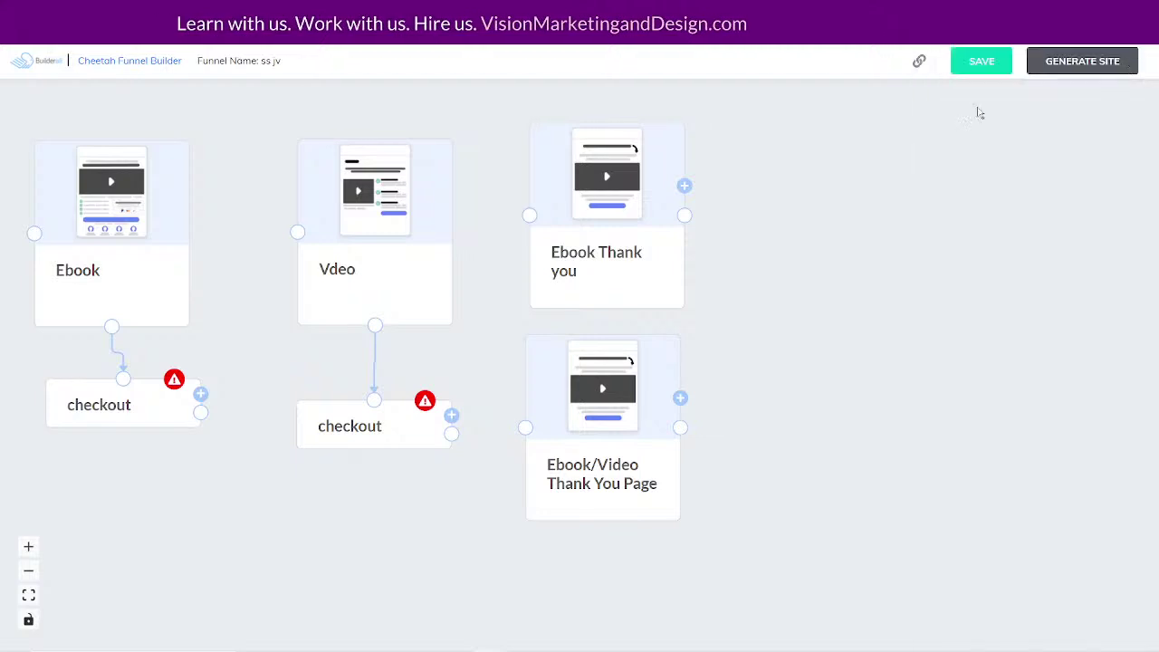
# Move the Ebook page and its checkout closer to the Vdeo page, and connect that checkout to the Vdeo page.
pyautogui.moveTo(182, 188); pyautogui.dragTo(222, 189)
pyautogui.moveTo(117, 401); pyautogui.dragTo(136, 417)
pyautogui.moveTo(173, 215); pyautogui.dragTo(179, 217)
pyautogui.moveTo(138, 411); pyautogui.dragTo(144, 412)
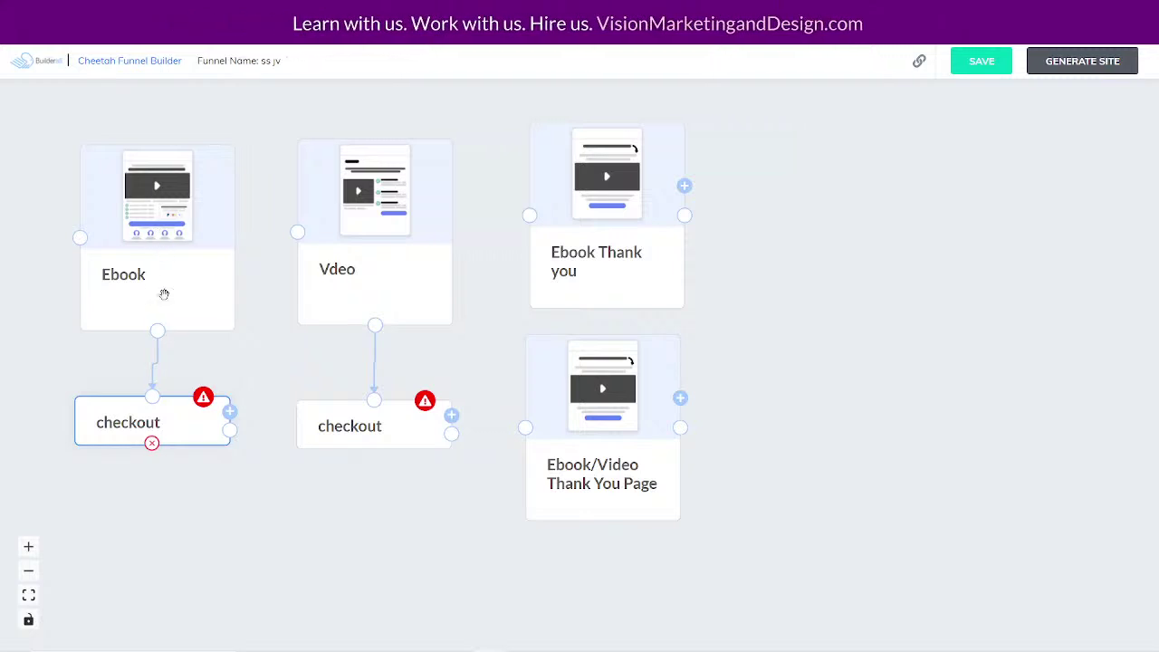
pyautogui.moveTo(184, 430); pyautogui.dragTo(181, 442)
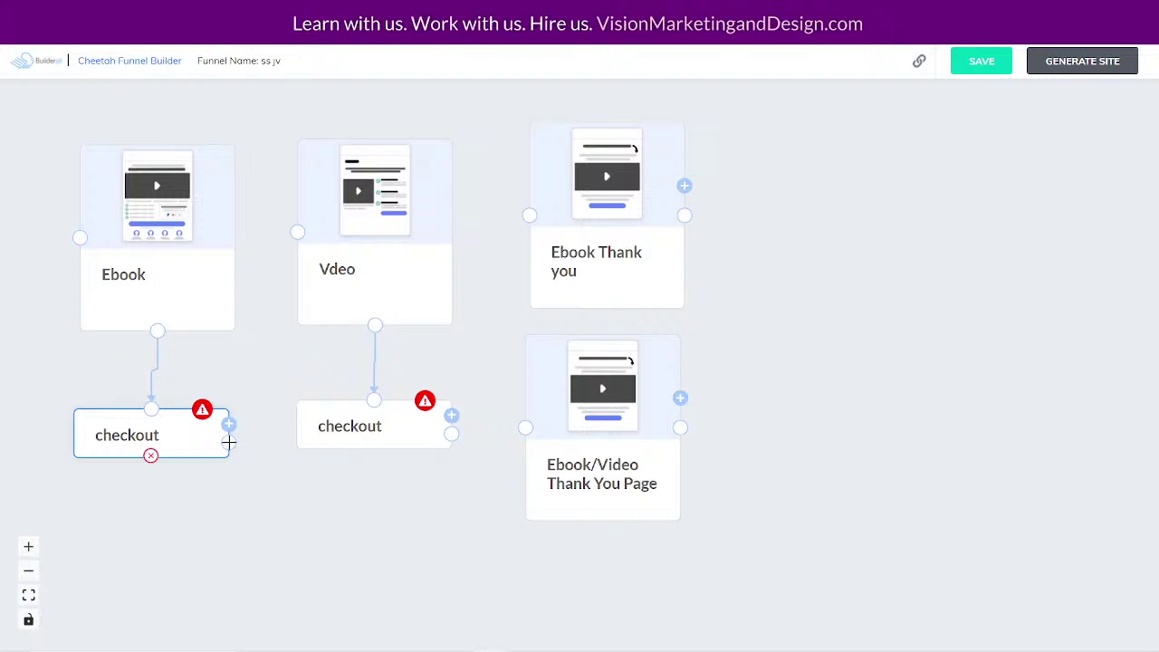
pyautogui.moveTo(229, 442); pyautogui.dragTo(297, 232)
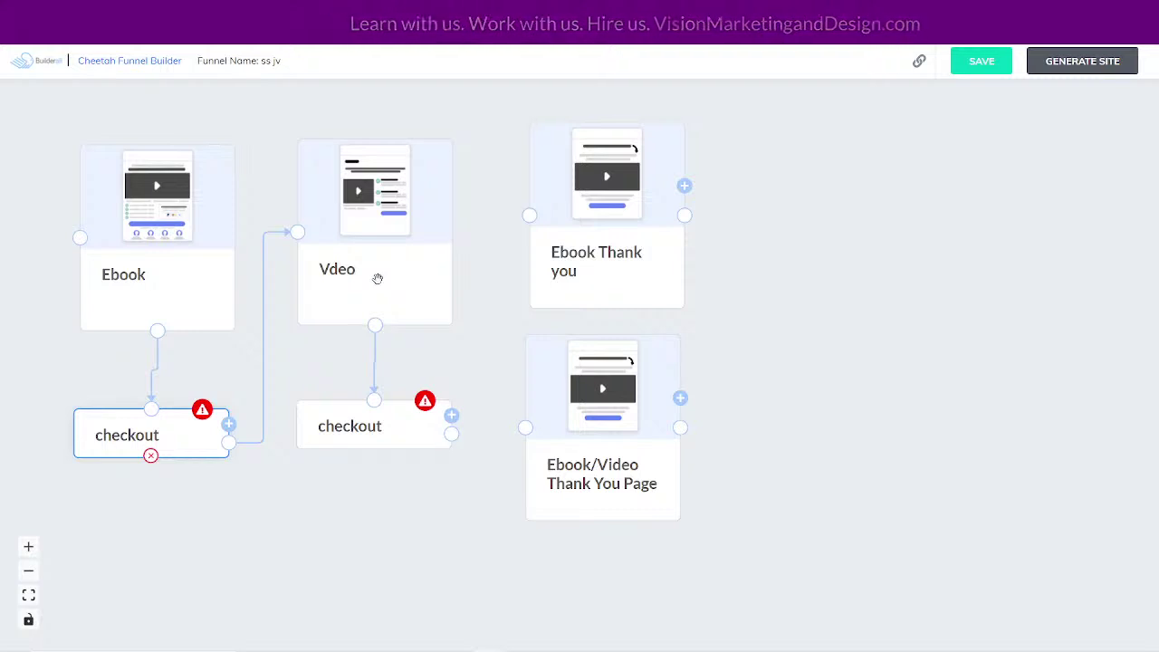
# Place the Ebook/Video Thank You Page beside the Ebook Thank you page, and connect the Vdeo checkout to Ebook Thank you.
pyautogui.moveTo(621, 230); pyautogui.dragTo(616, 198)
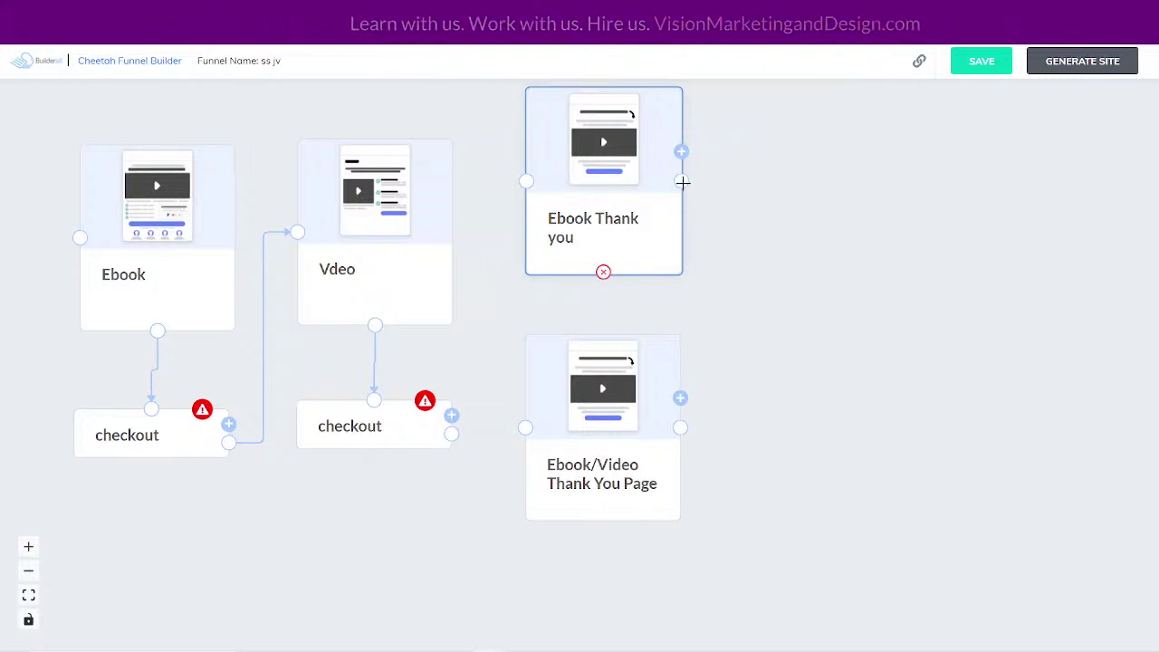
pyautogui.moveTo(589, 427); pyautogui.dragTo(841, 189)
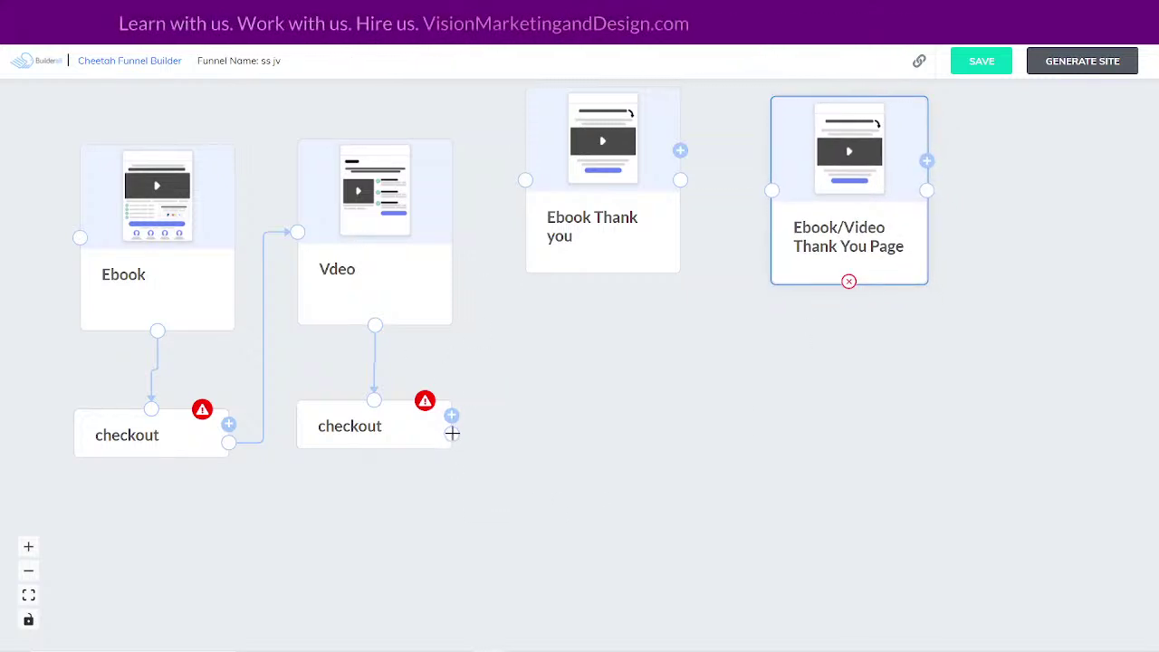
pyautogui.moveTo(453, 434); pyautogui.dragTo(525, 180)
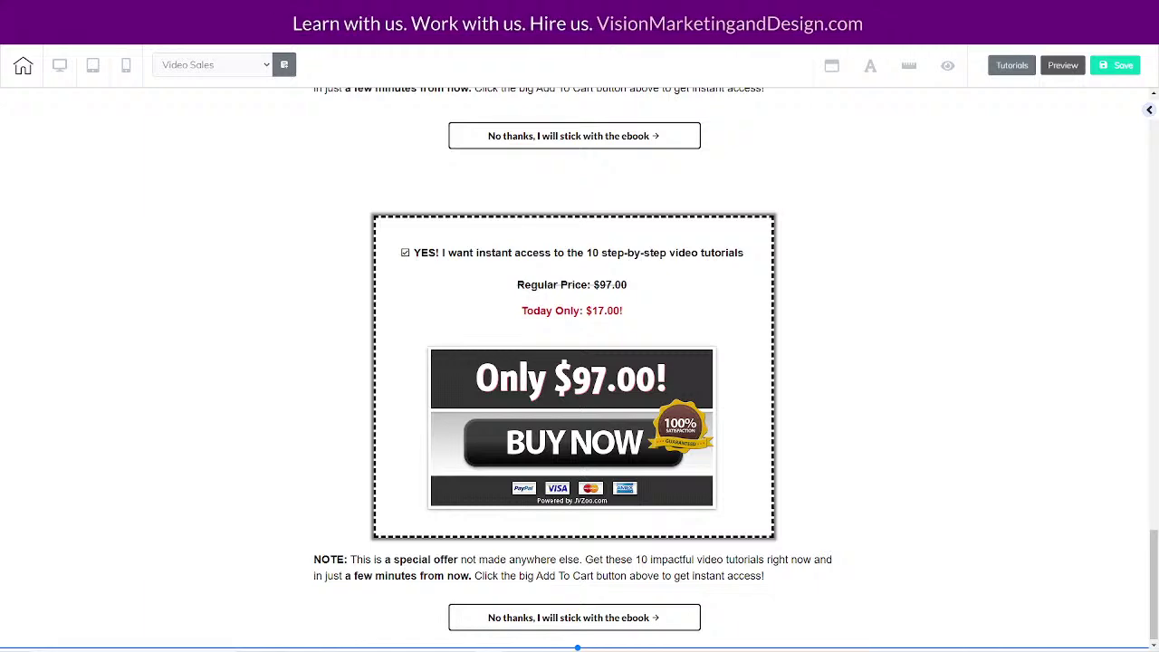
# Check the "No thanks, I will stick with the ebook" link on the Video Sales page.
pyautogui.click(616, 147)
pyautogui.click(638, 101)
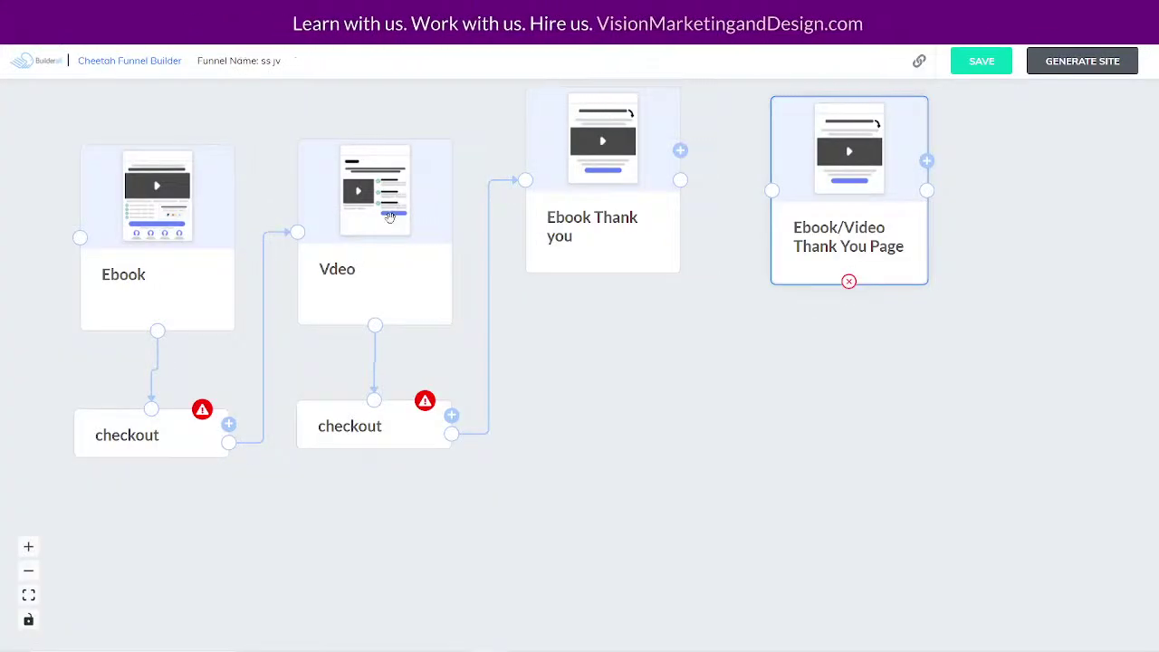
# Arrange the four funnel pages in one evenly spaced row with the two checkouts aligned beneath the Ebook and Vdeo pages.
pyautogui.moveTo(872, 240); pyautogui.dragTo(892, 312)
pyautogui.moveTo(600, 200); pyautogui.dragTo(647, 275)
pyautogui.moveTo(357, 424); pyautogui.dragTo(398, 458)
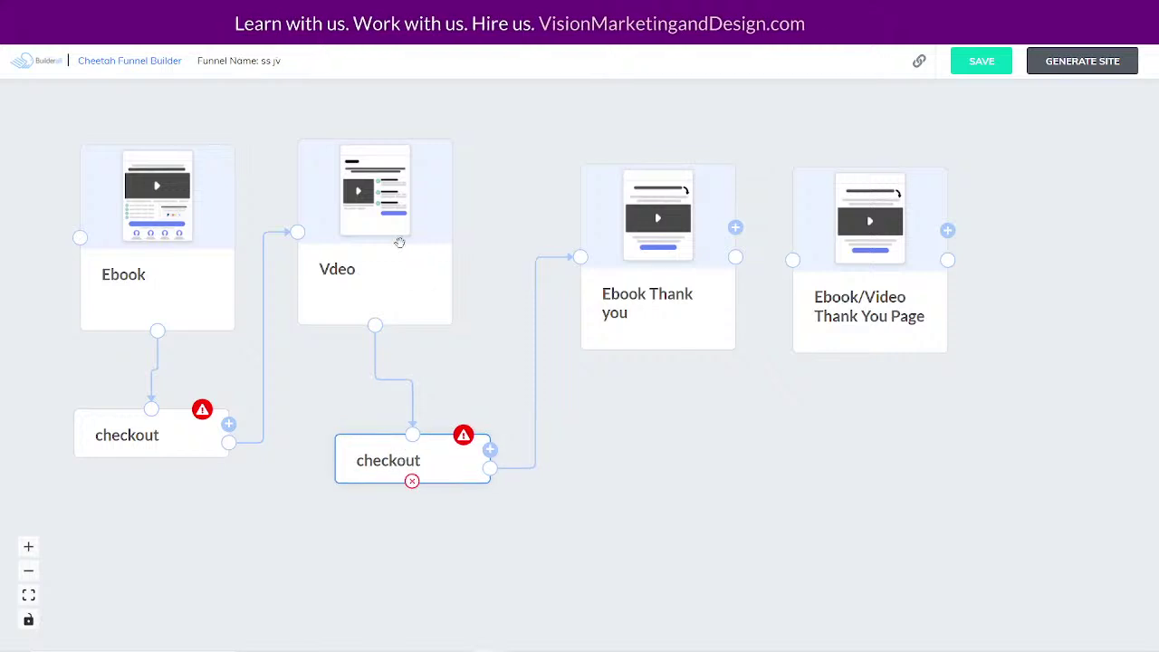
pyautogui.moveTo(370, 243); pyautogui.dragTo(420, 255)
pyautogui.moveTo(166, 435); pyautogui.dragTo(195, 460)
pyautogui.moveTo(181, 266)
pyautogui.mouseDown()
pyautogui.moveTo(205, 264)
pyautogui.moveTo(189, 274)
pyautogui.mouseUp()
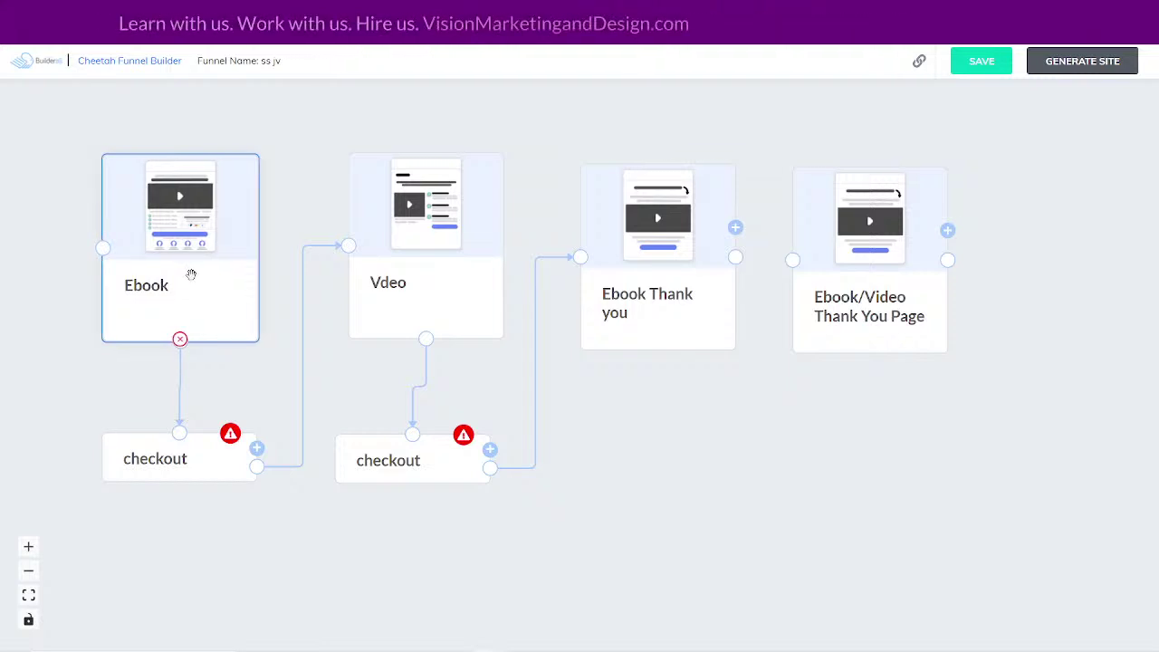
pyautogui.moveTo(703, 261)
pyautogui.mouseDown()
pyautogui.moveTo(690, 226)
pyautogui.moveTo(692, 248)
pyautogui.mouseUp()
pyautogui.moveTo(866, 260); pyautogui.dragTo(853, 243)
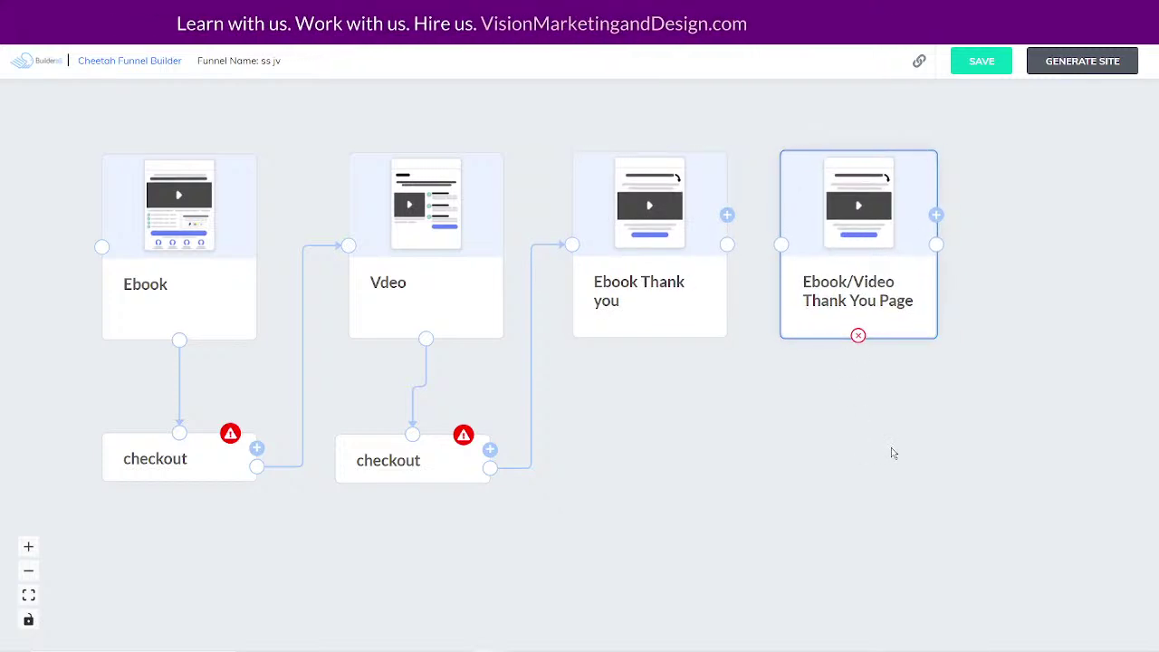
# Shift the Ebook/Video Thank You Page slightly closer to the Ebook Thank you page and save the funnel.
pyautogui.moveTo(647, 452); pyautogui.dragTo(686, 473)
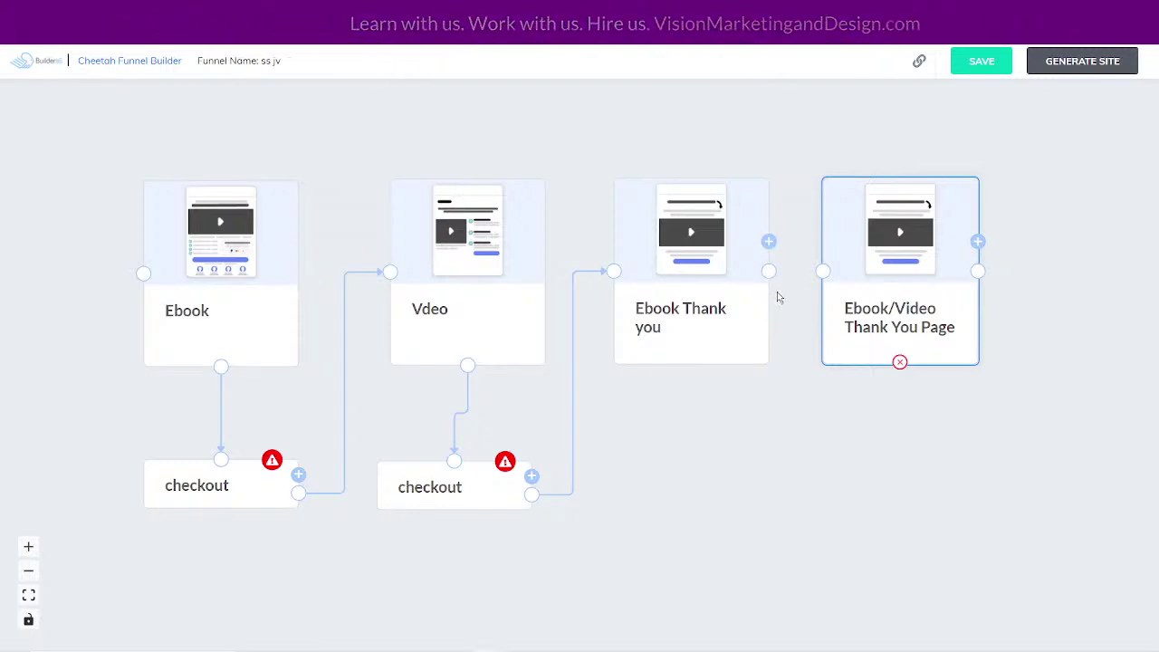
pyautogui.moveTo(898, 278)
pyautogui.mouseDown()
pyautogui.moveTo(900, 352)
pyautogui.moveTo(705, 496)
pyautogui.moveTo(892, 286)
pyautogui.mouseUp()
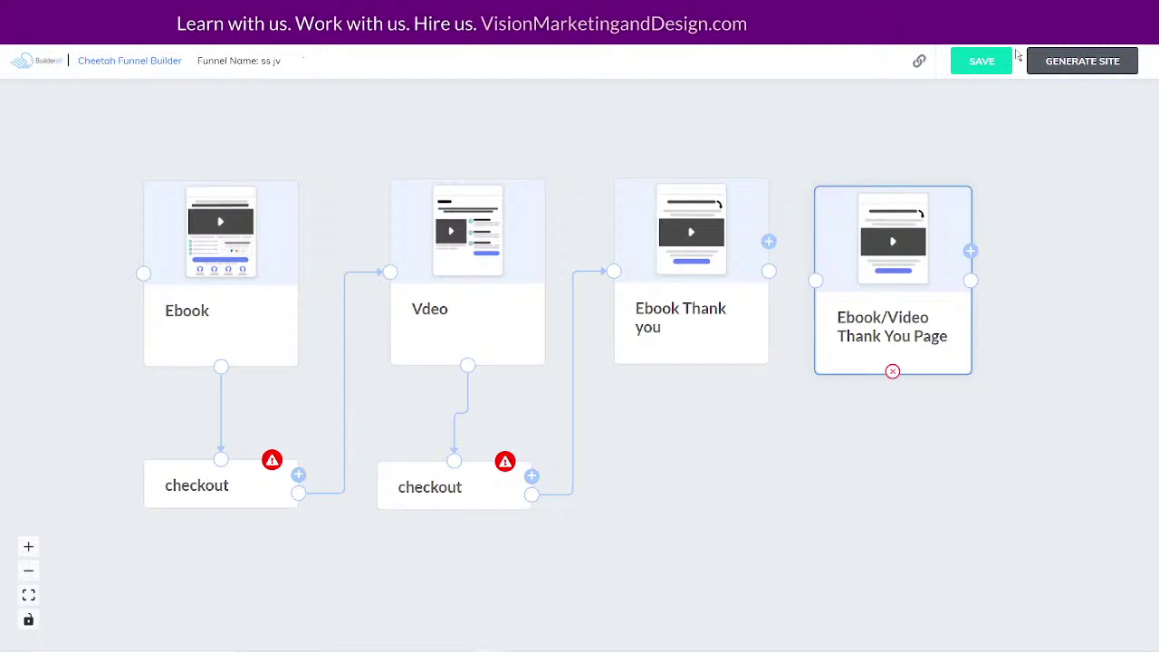
pyautogui.click(981, 60)
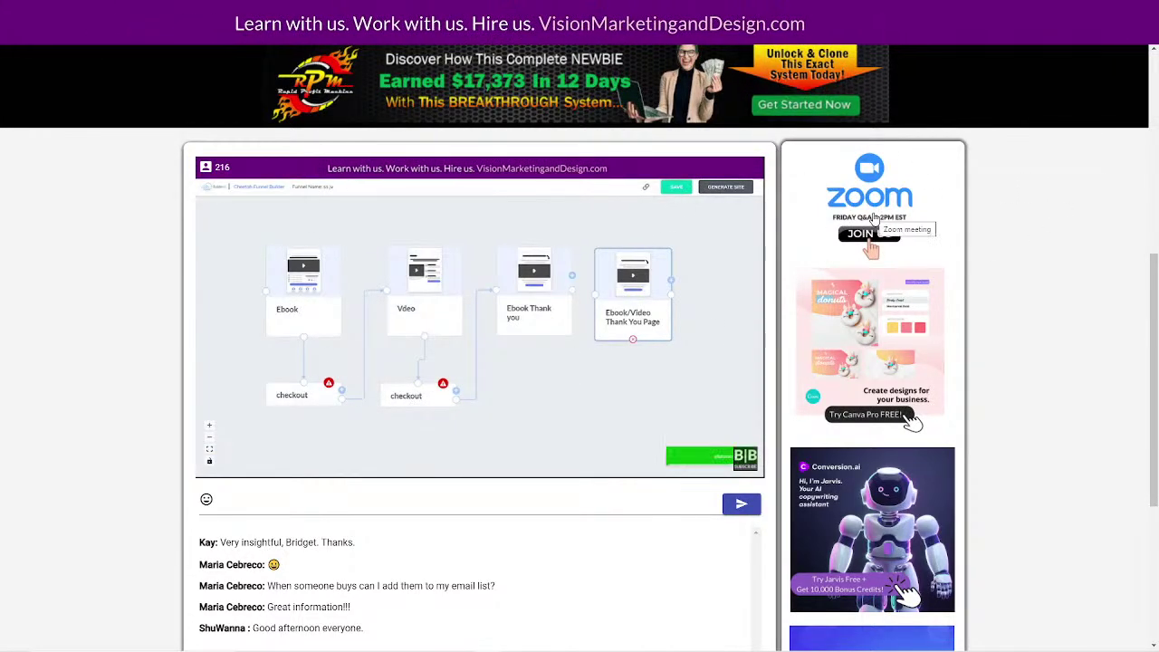
# View the live training schedule and agency offers on the training web page.
pyautogui.scroll(1, 1064, 352)
pyautogui.scroll(5, 1064, 351)
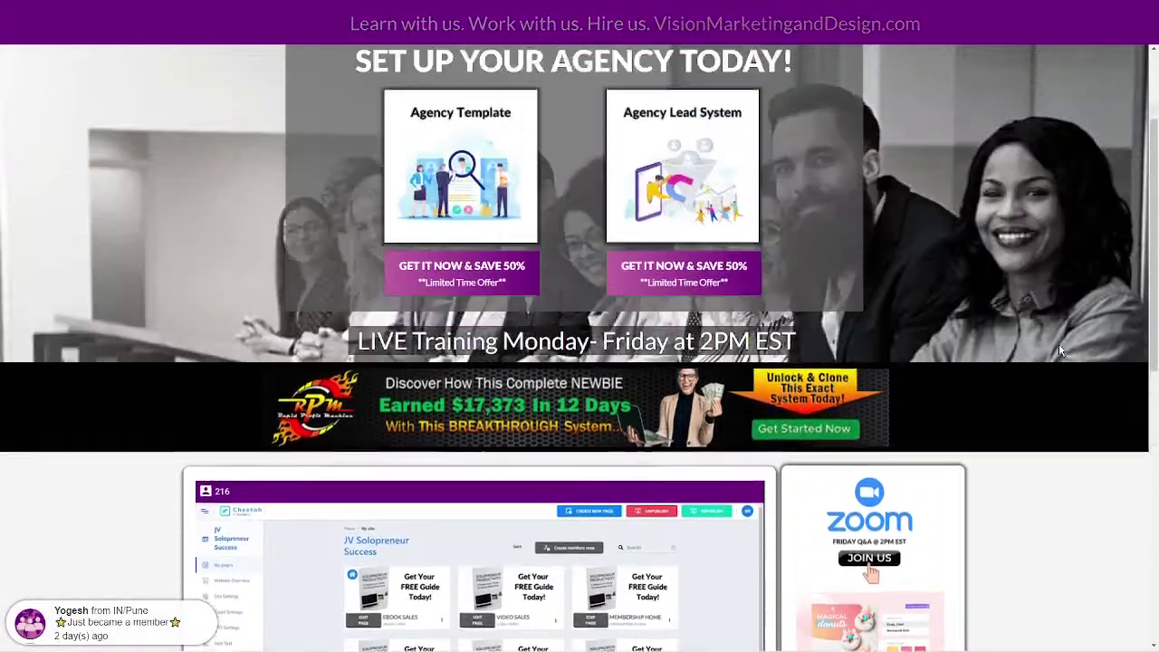